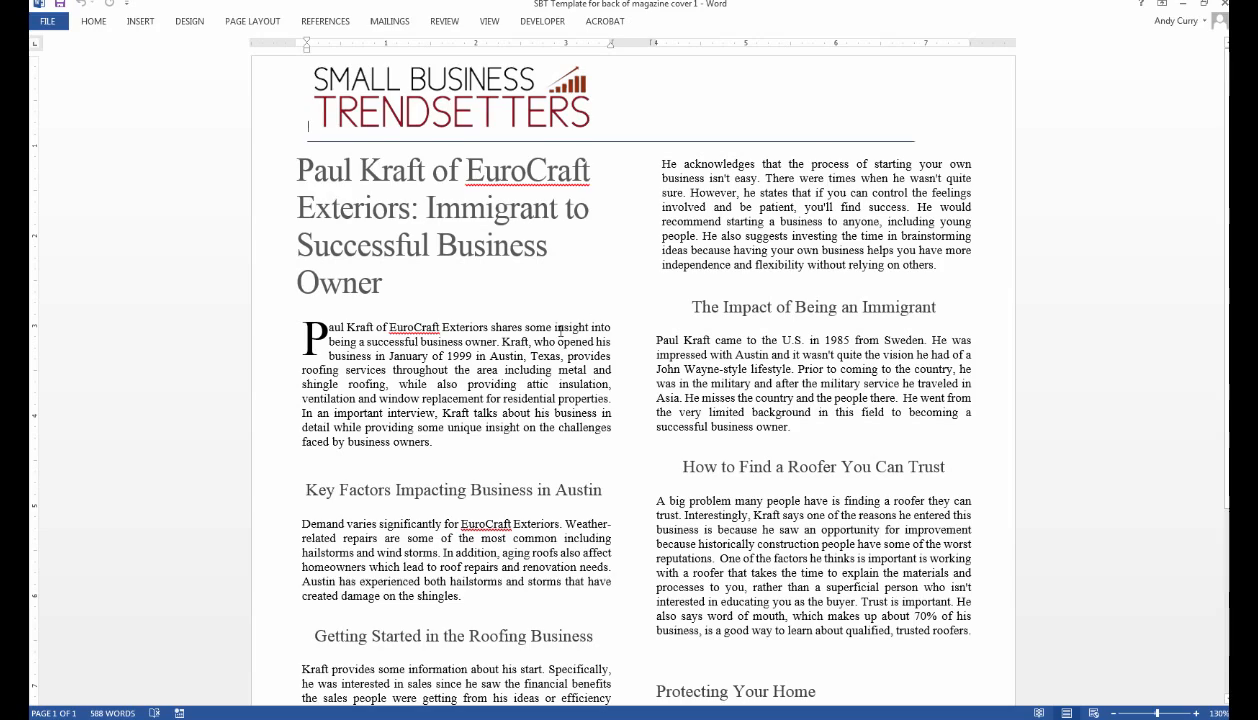
Select the article title and check its font name and font size.
scroll(741, 333, "down", 5)
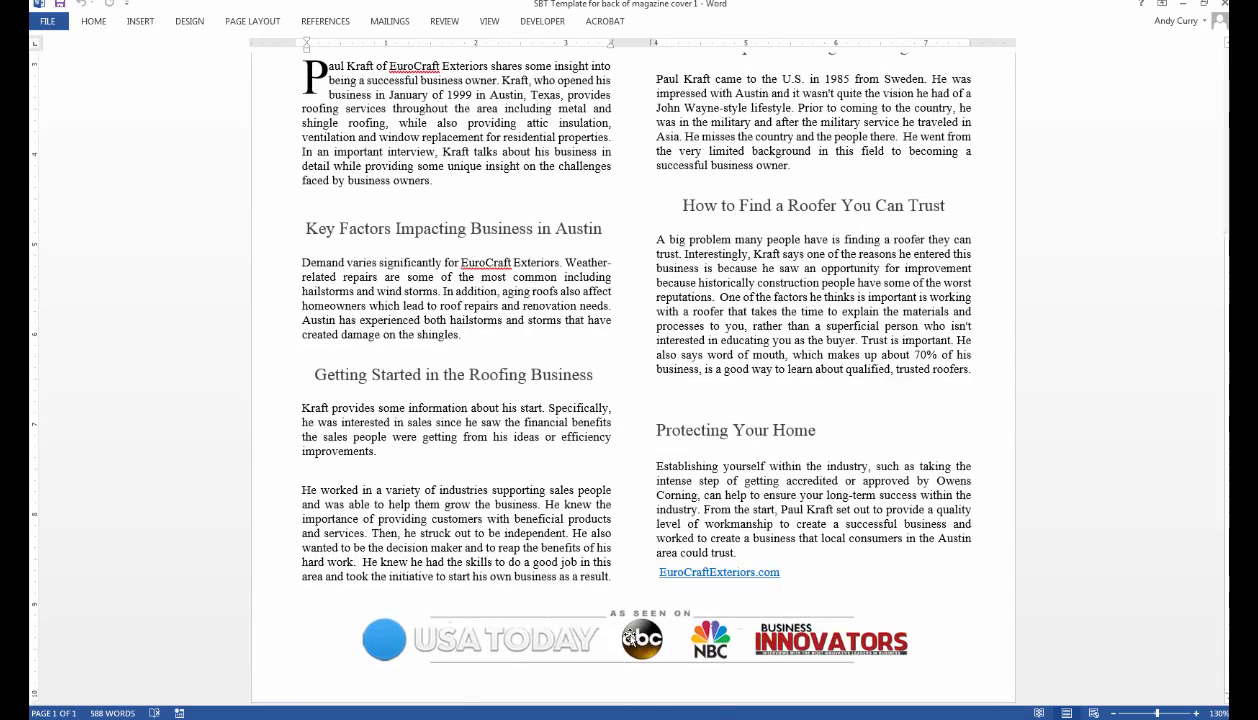
scroll(626, 388, "up", 5)
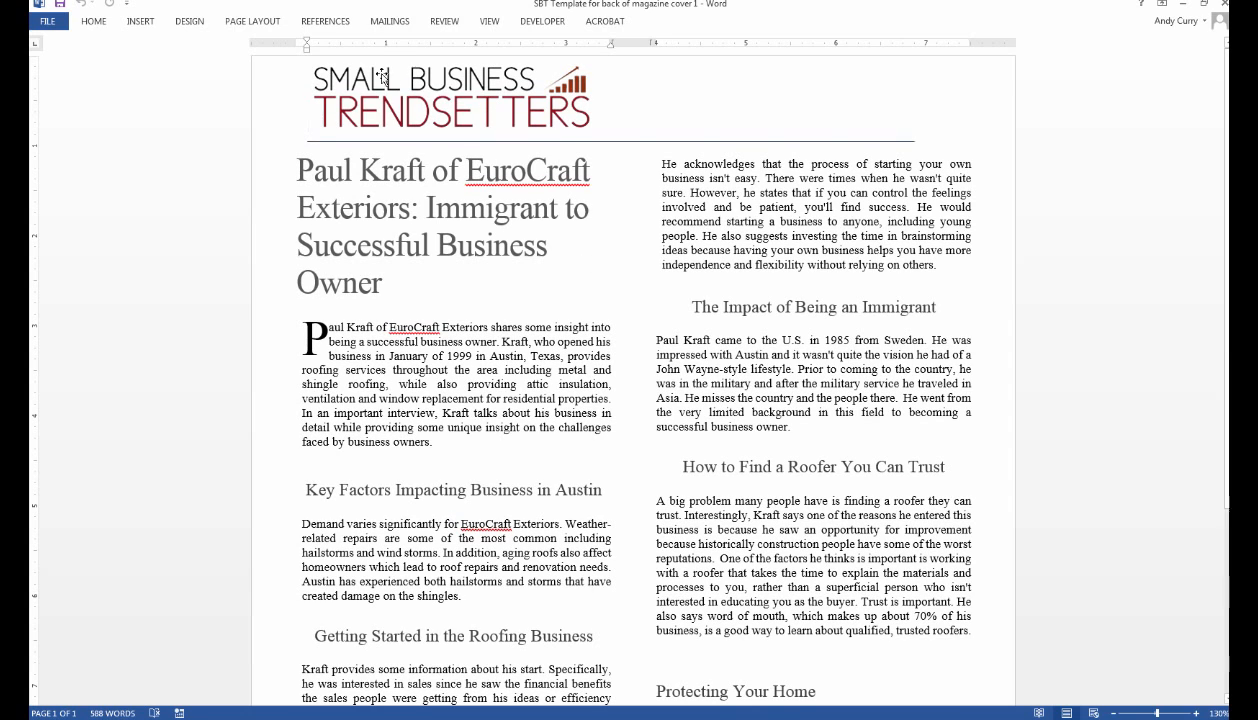
left_click_drag(382, 285, 300, 166)
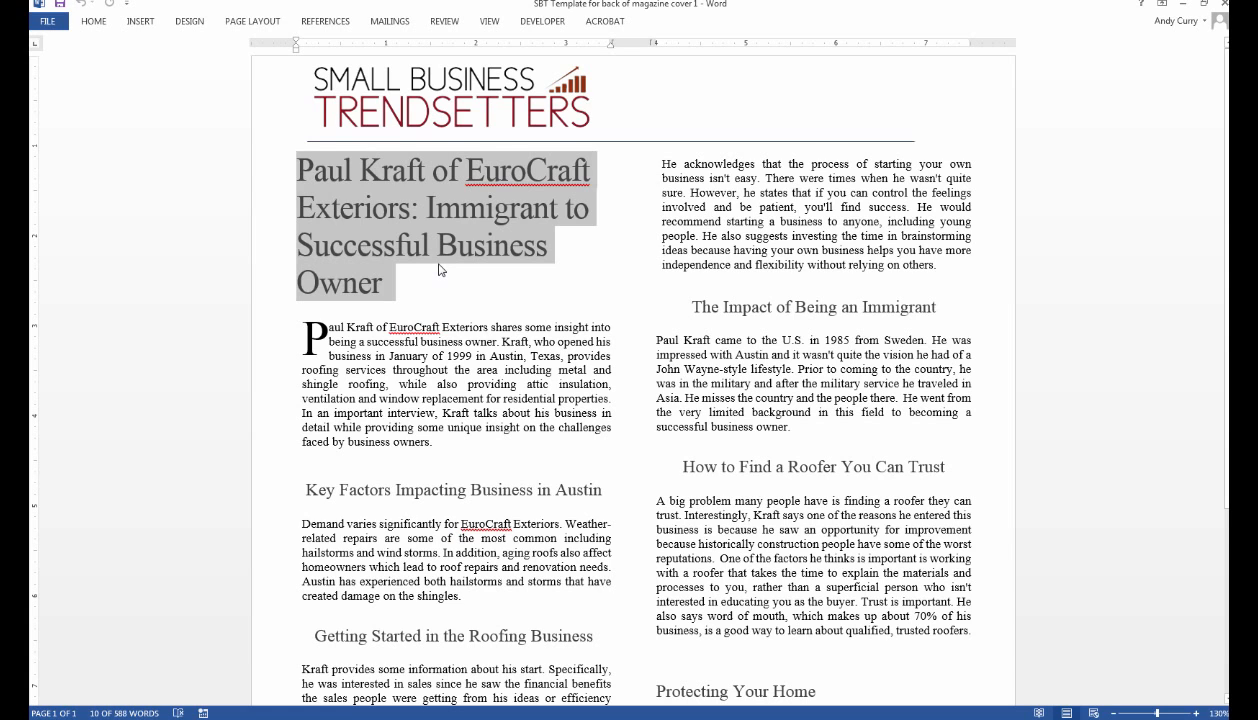
left_click(380, 284)
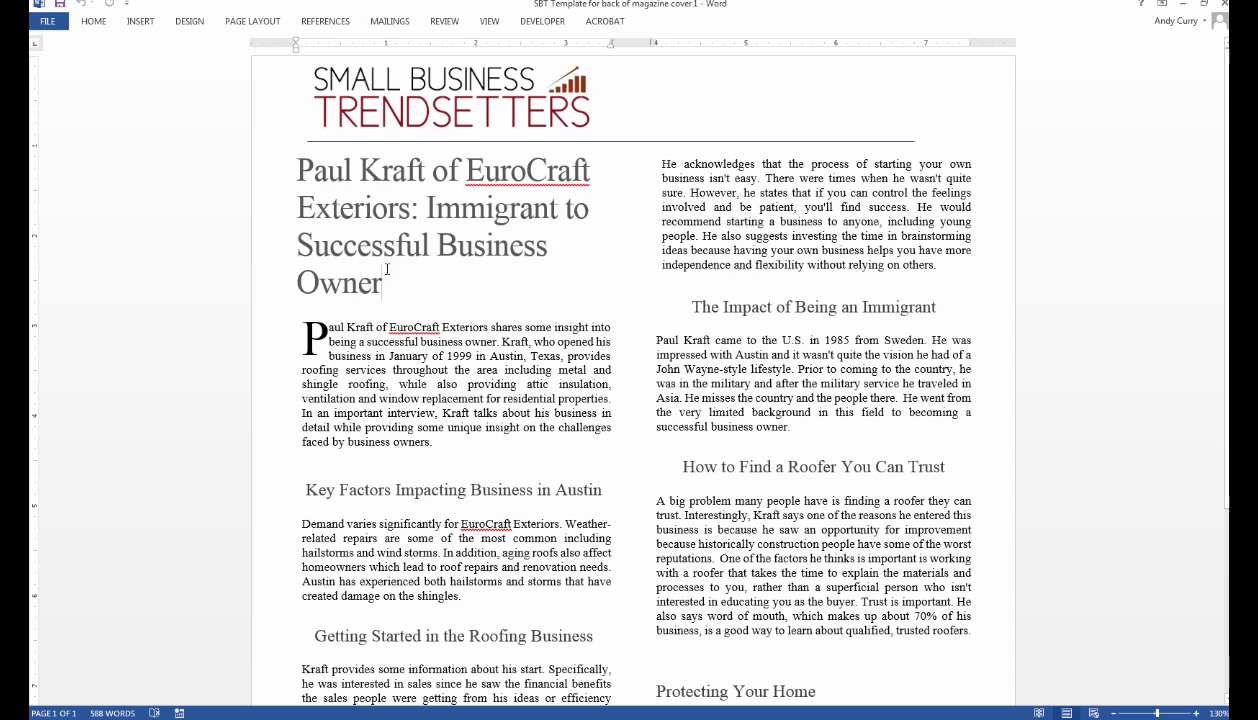
left_click_drag(382, 270, 325, 177)
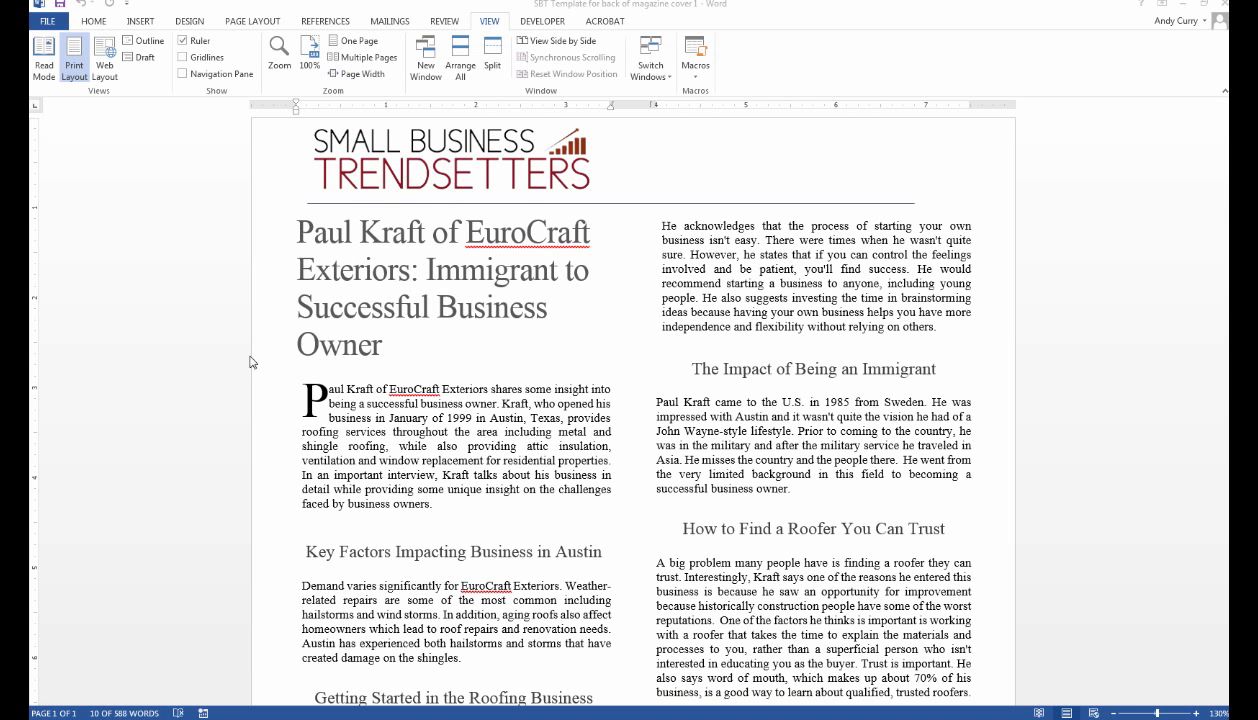
triple_click(400, 340)
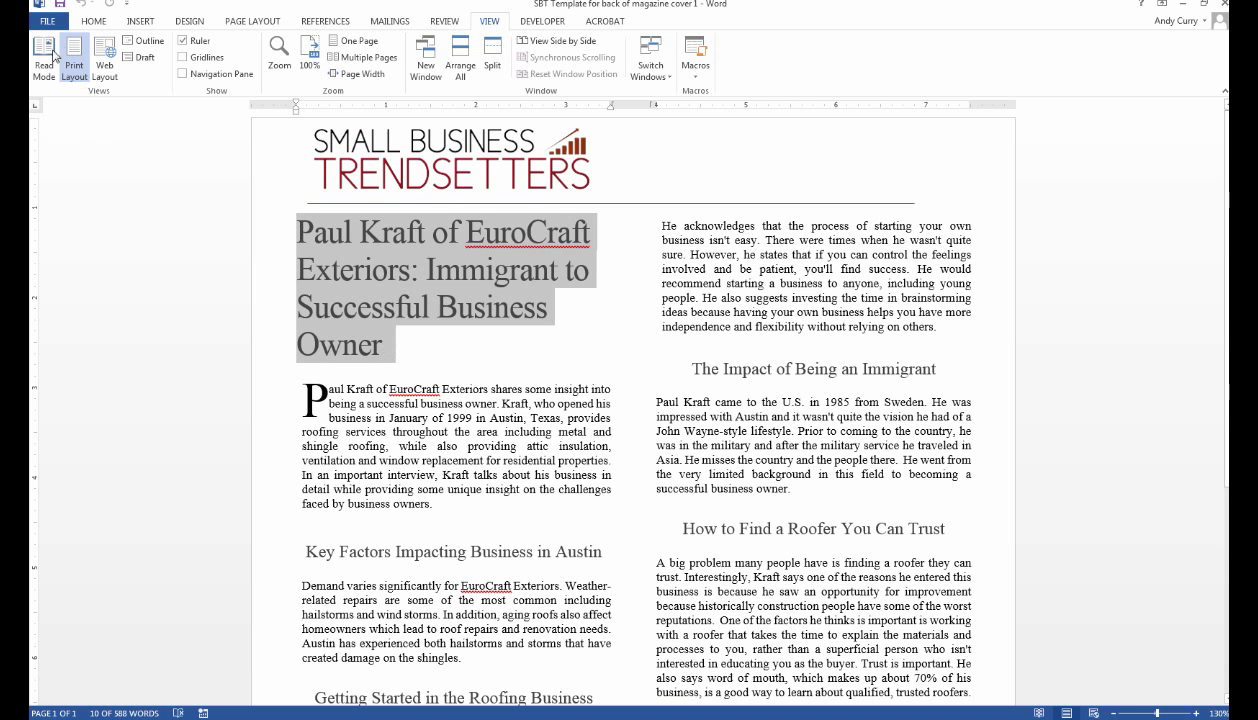
left_click(97, 22)
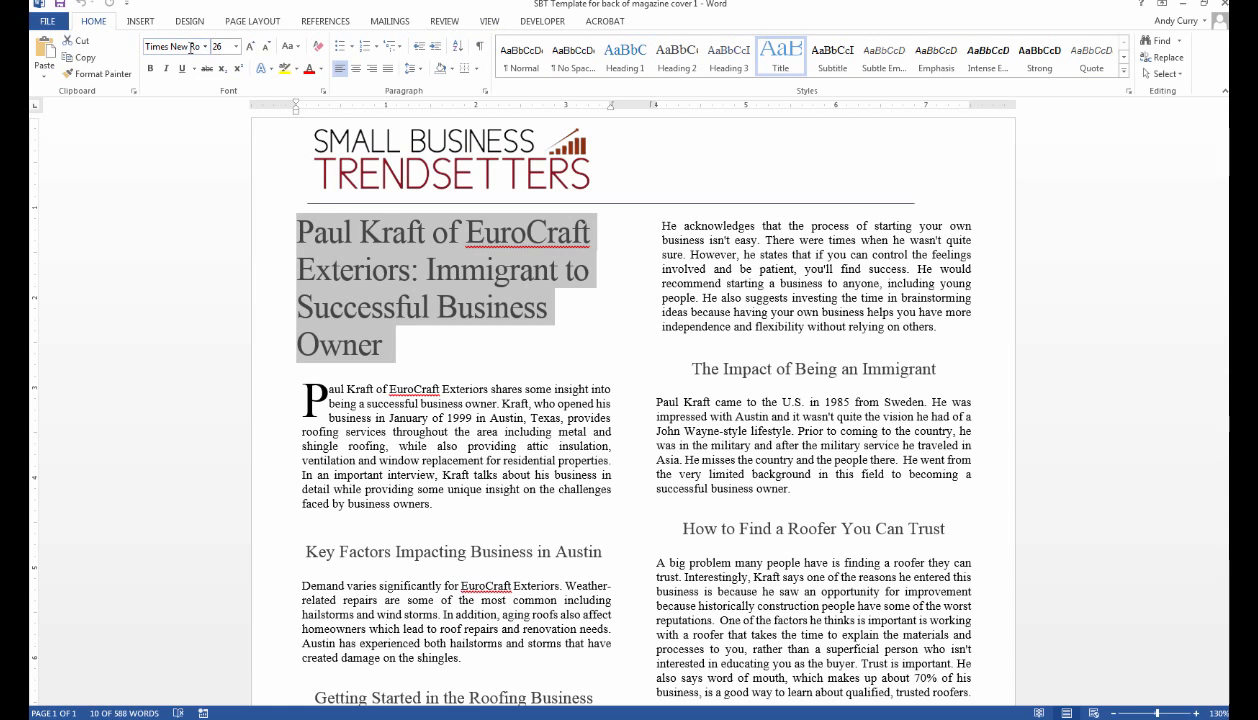
left_click_drag(165, 47, 207, 52)
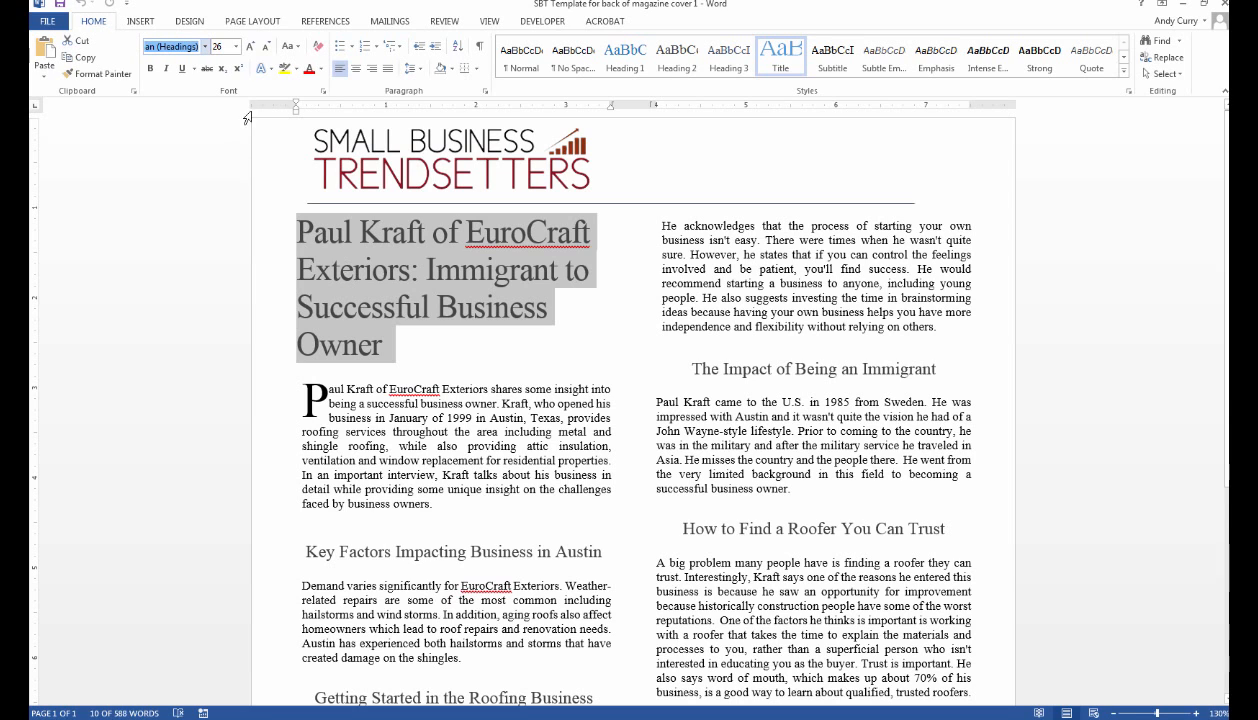
left_click(225, 45)
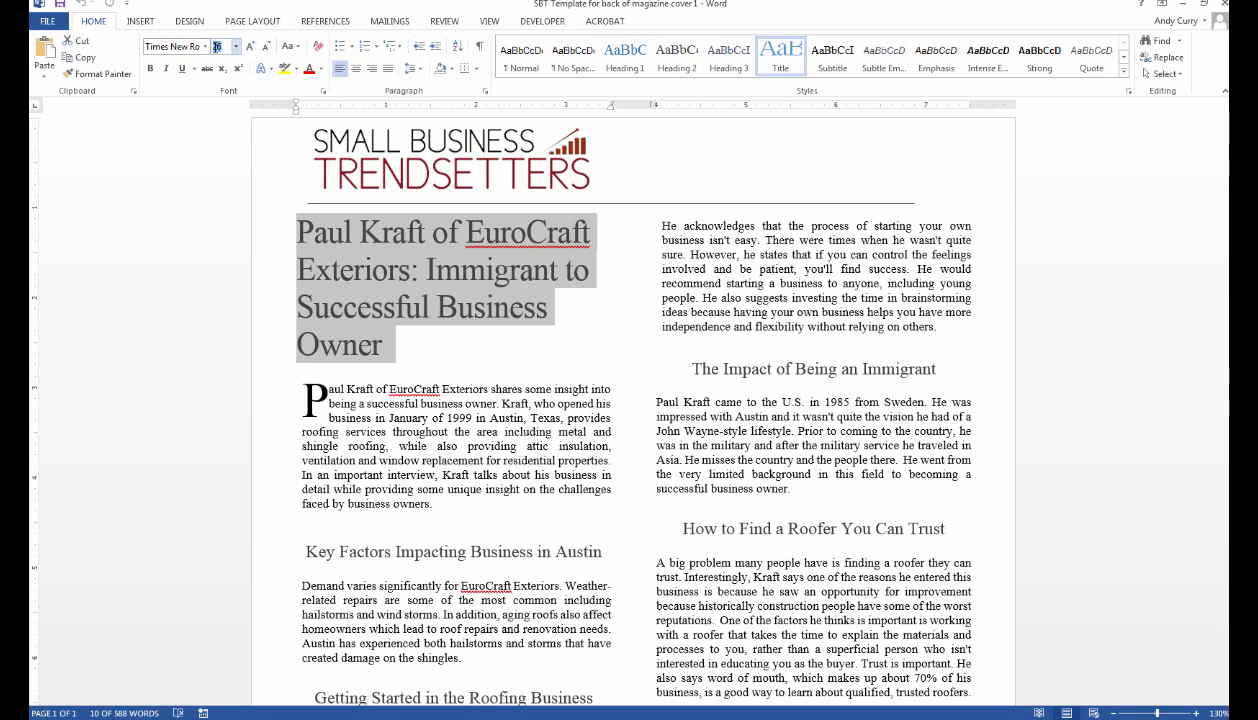
left_click(426, 340)
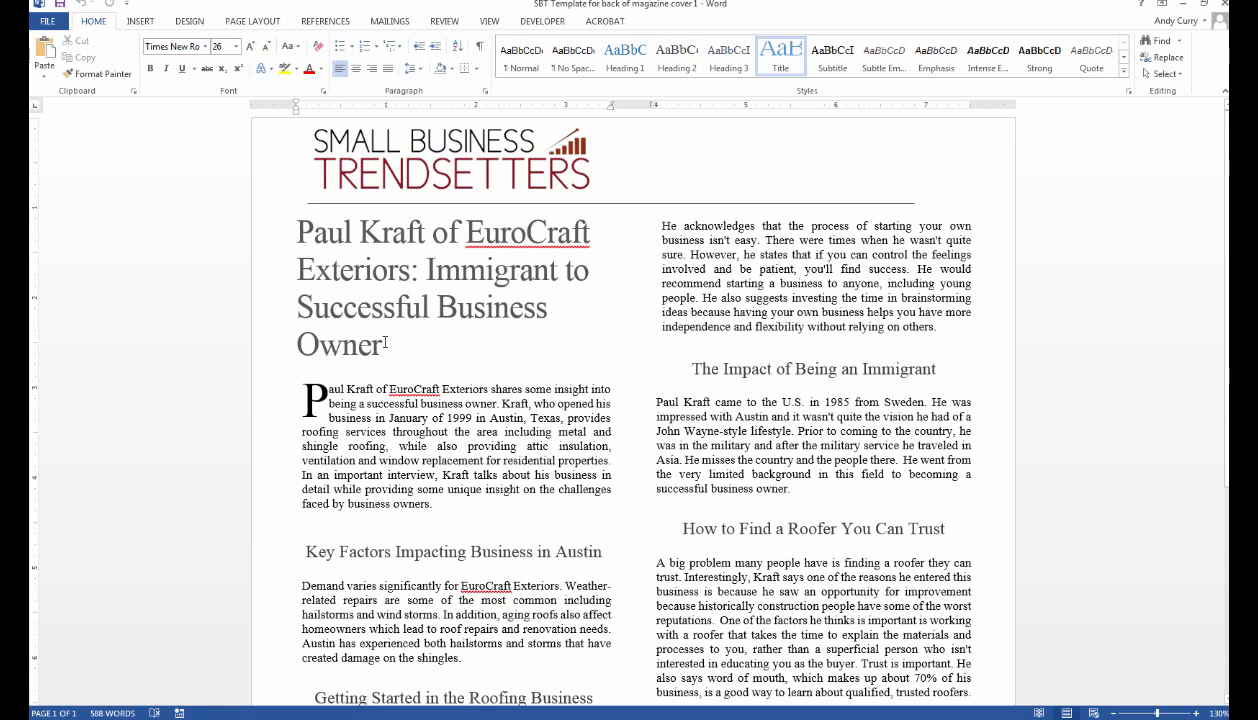
Reselect the title and opening paragraph, and preview the title's colour choices without changing anything.
left_click_drag(381, 344, 296, 232)
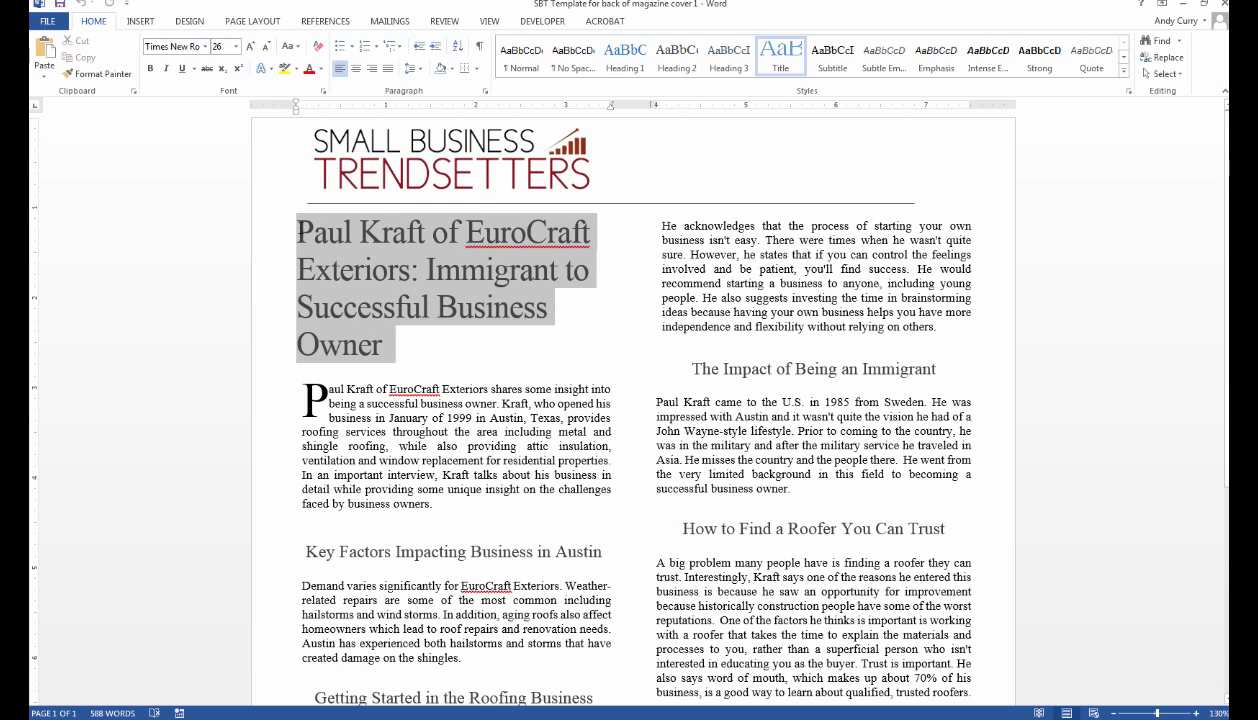
left_click(407, 353)
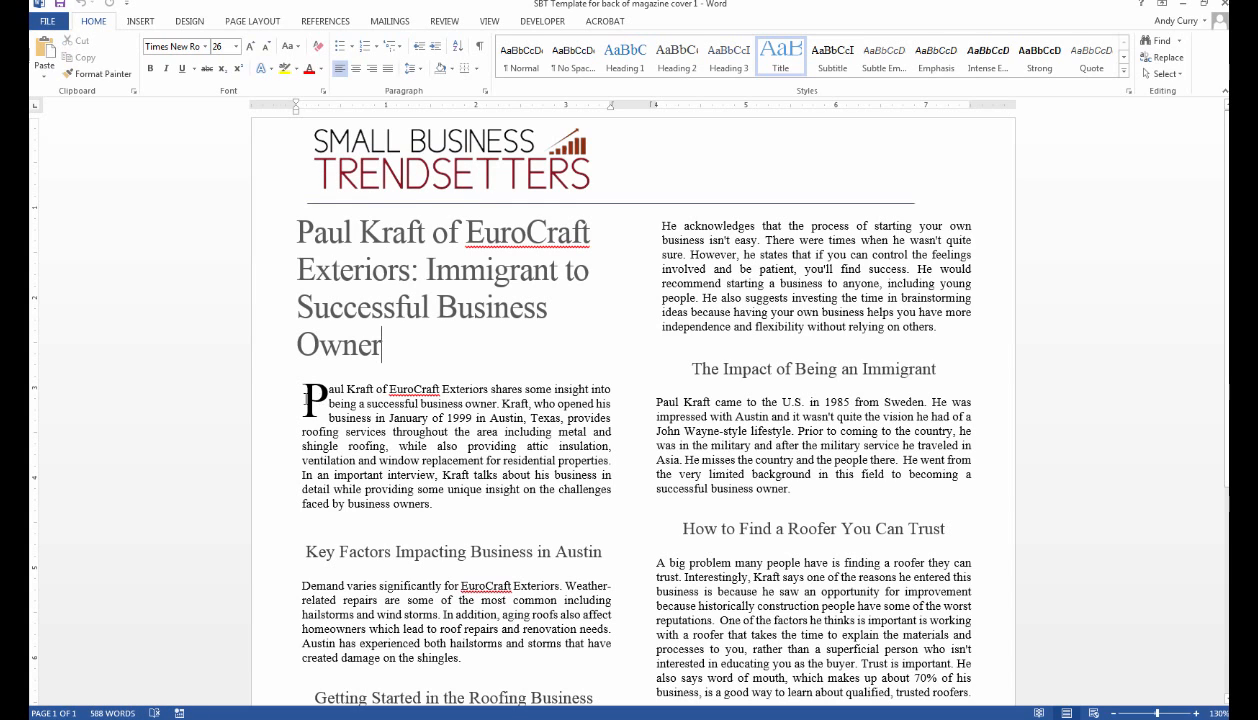
left_click_drag(302, 386, 440, 504)
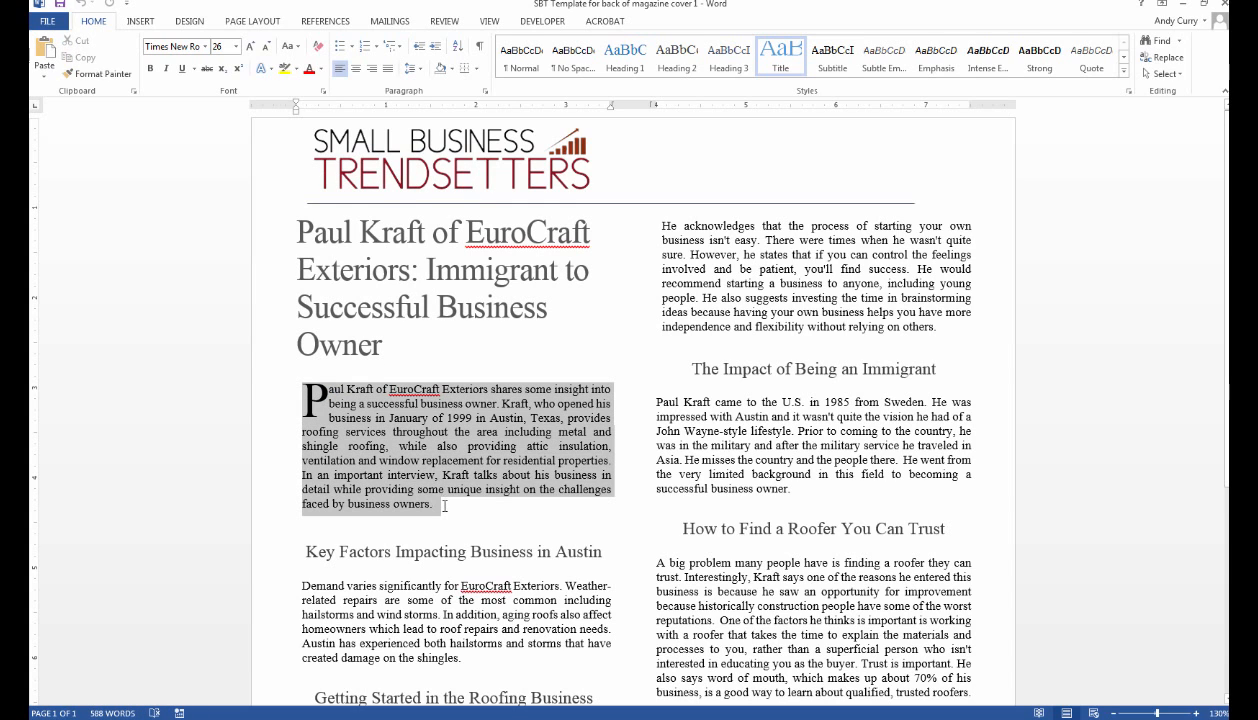
left_click(384, 345)
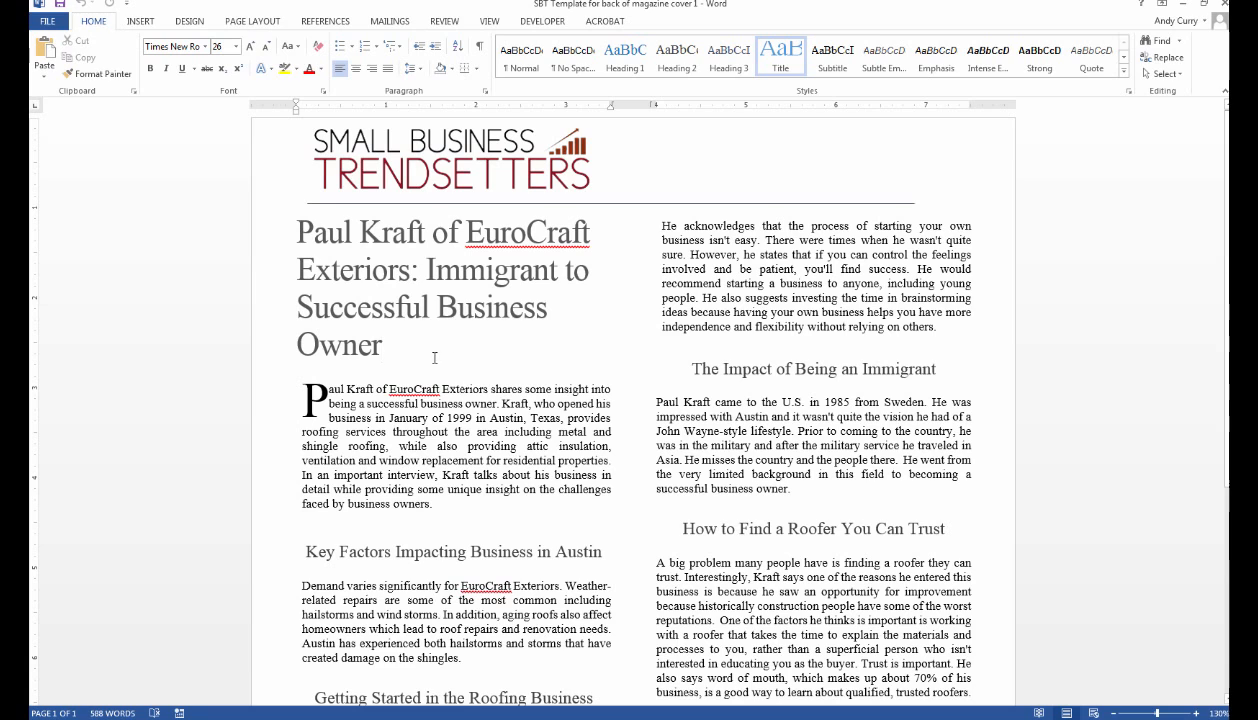
left_click_drag(396, 343, 311, 195)
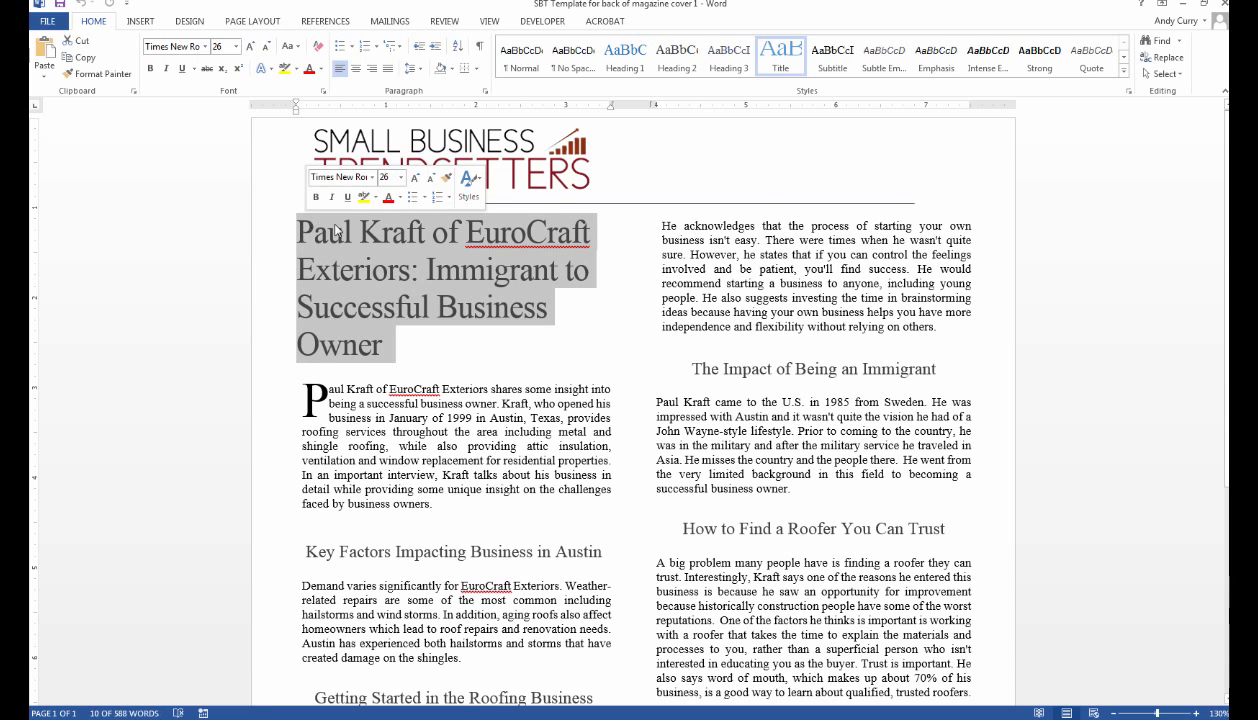
left_click(321, 69)
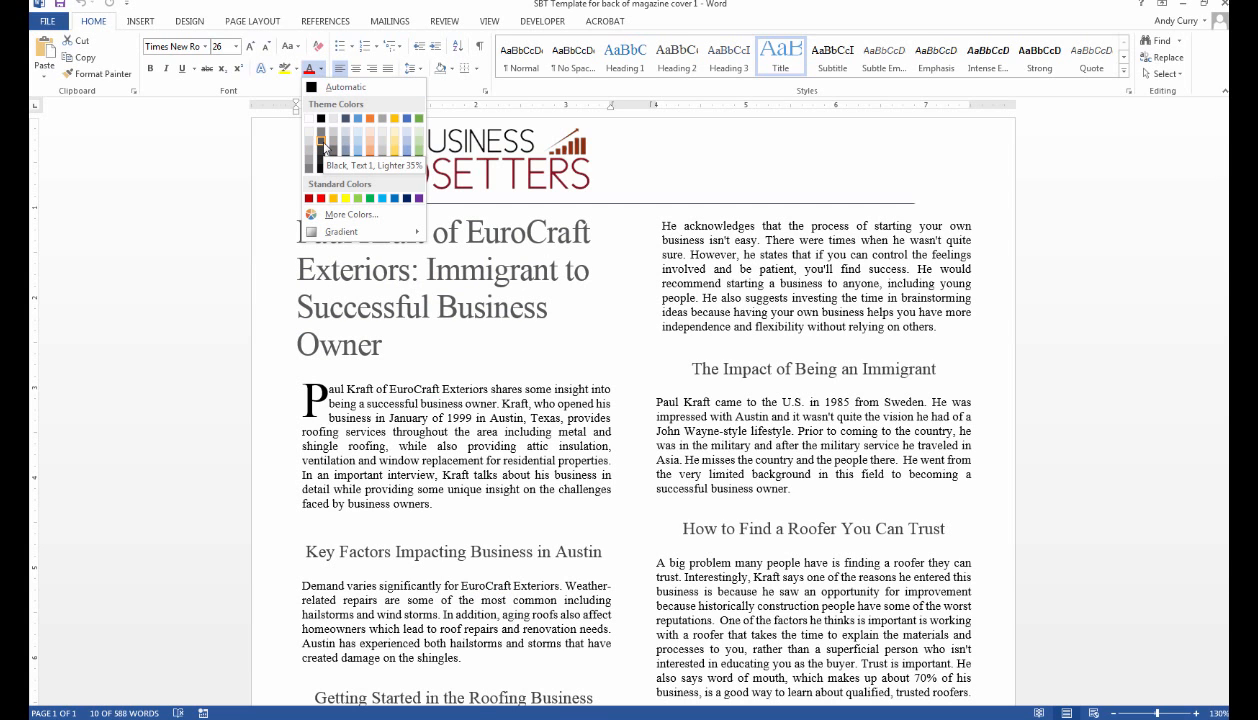
key("Escape")
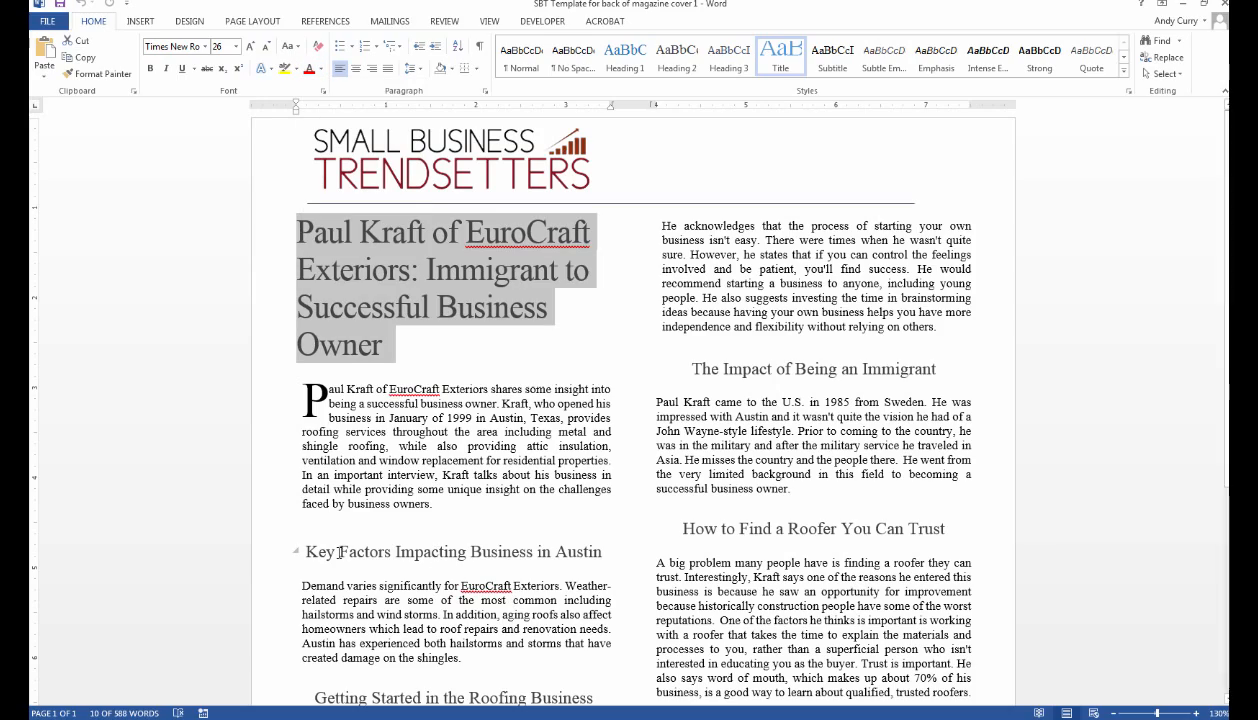
Scroll through the body and check the empty line above the Key Factors heading.
left_click_drag(339, 552, 468, 552)
scroll(397, 524, "down", 3)
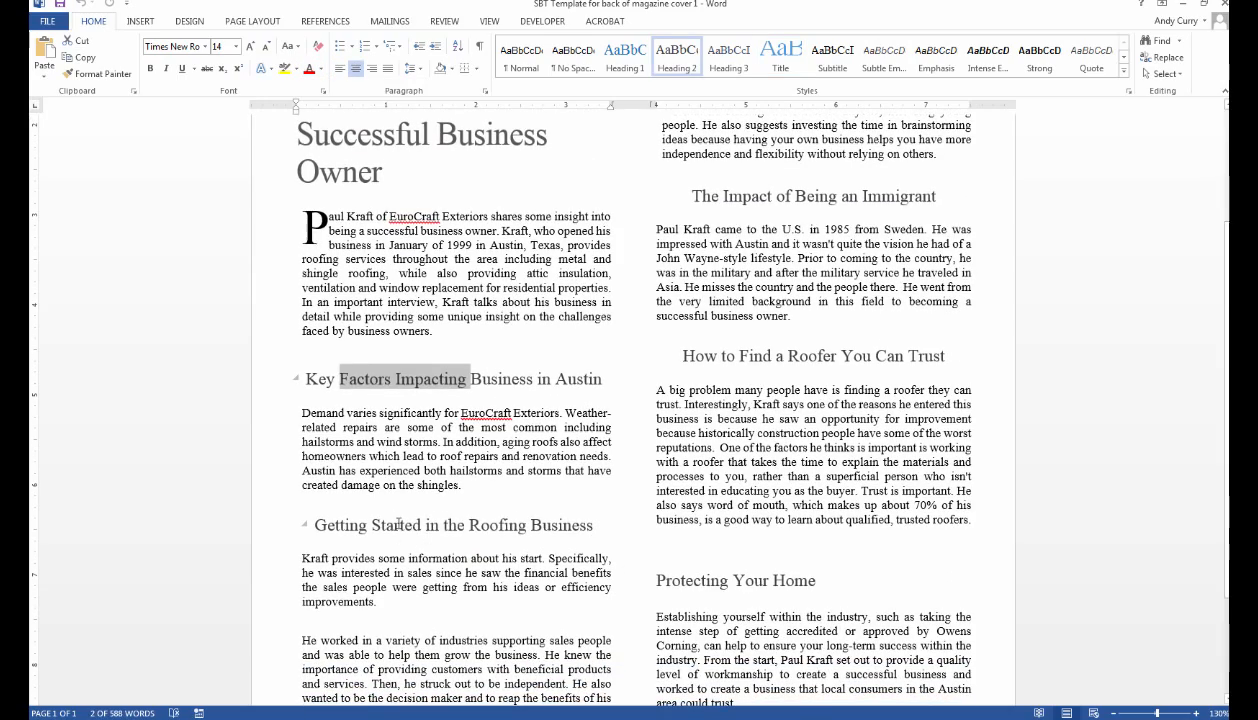
left_click_drag(397, 524, 529, 524)
scroll(529, 524, "down", 3)
scroll(767, 418, "up", 4)
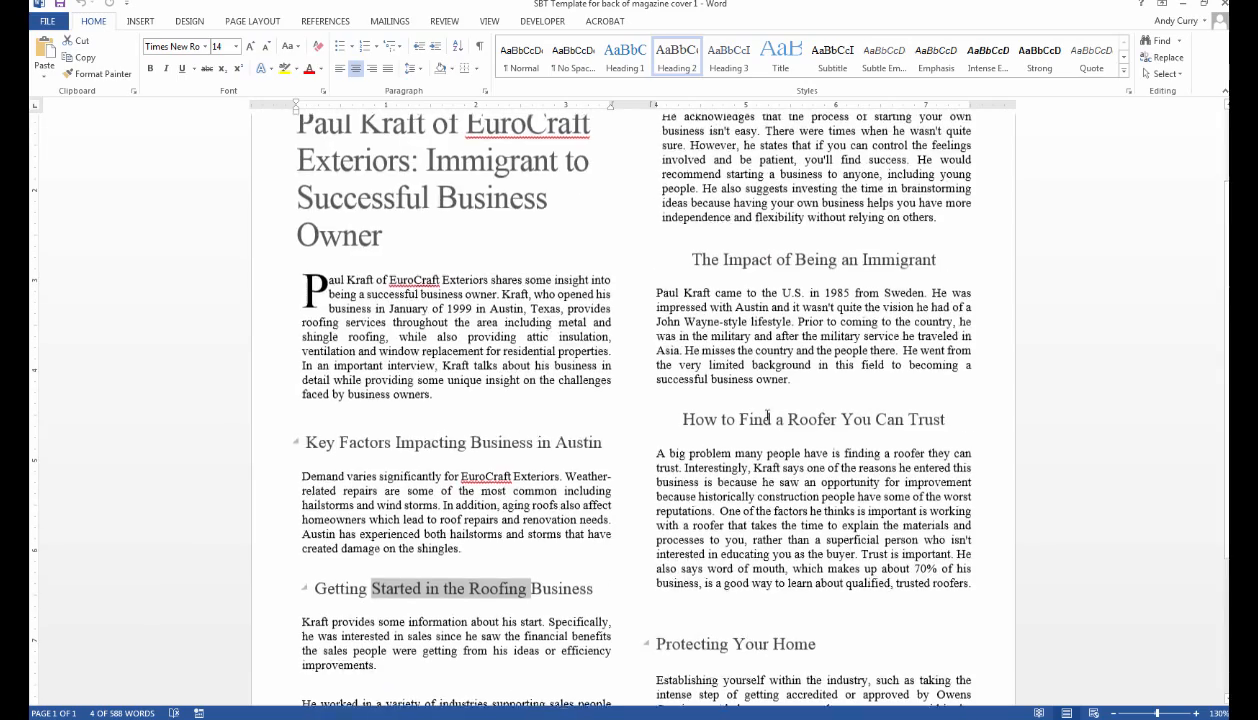
scroll(767, 418, "up", 2)
scroll(540, 273, "down", 2)
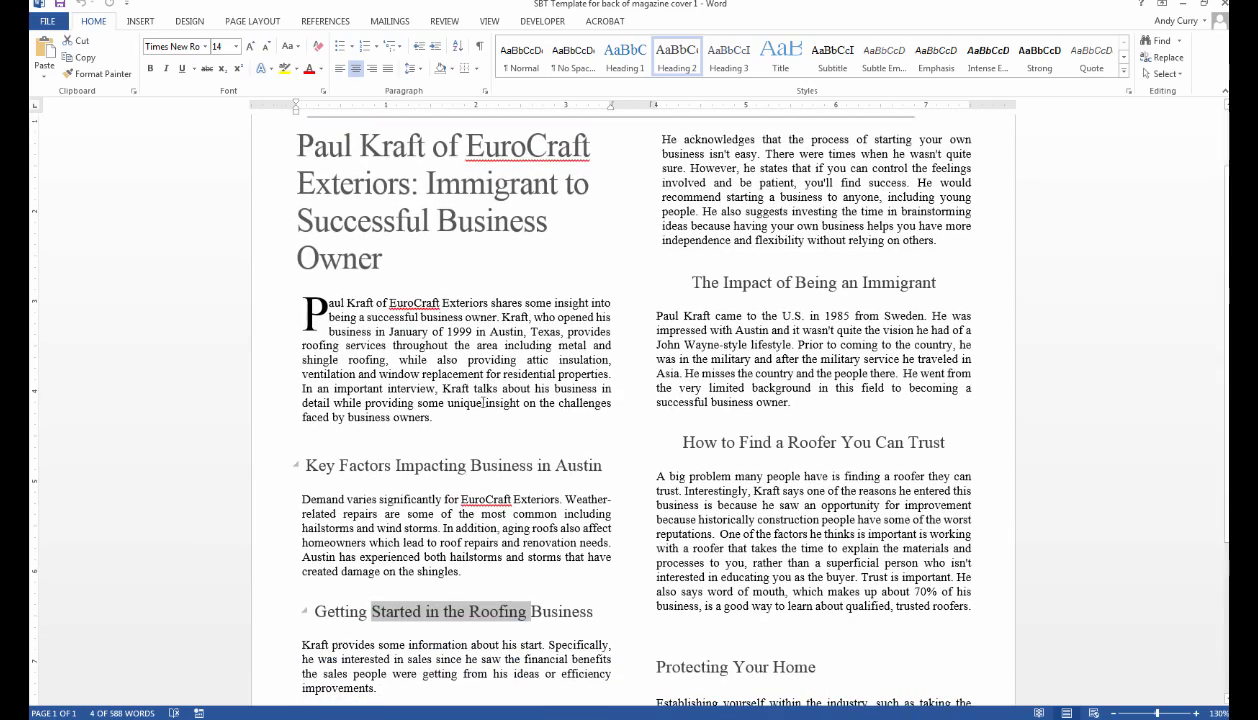
left_click(393, 440)
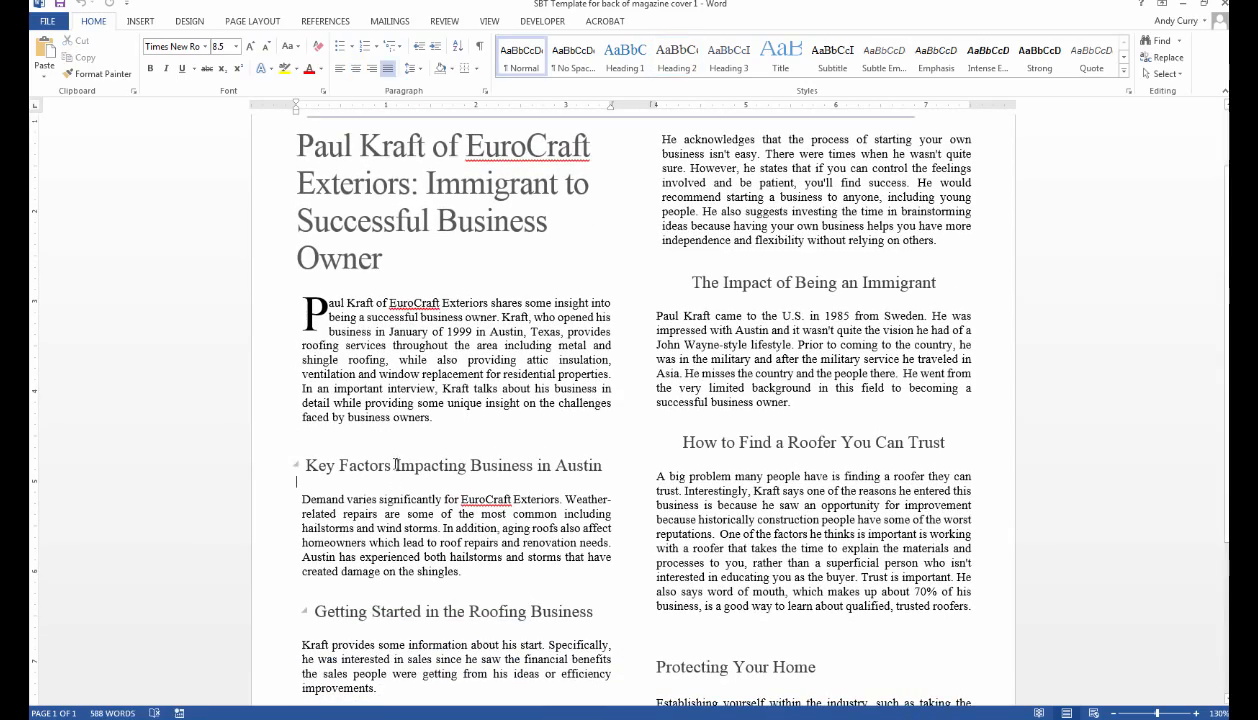
left_click(388, 432)
Show the page at 100%, then switch to a custom 75% magnification.
left_click(489, 22)
left_click(312, 60)
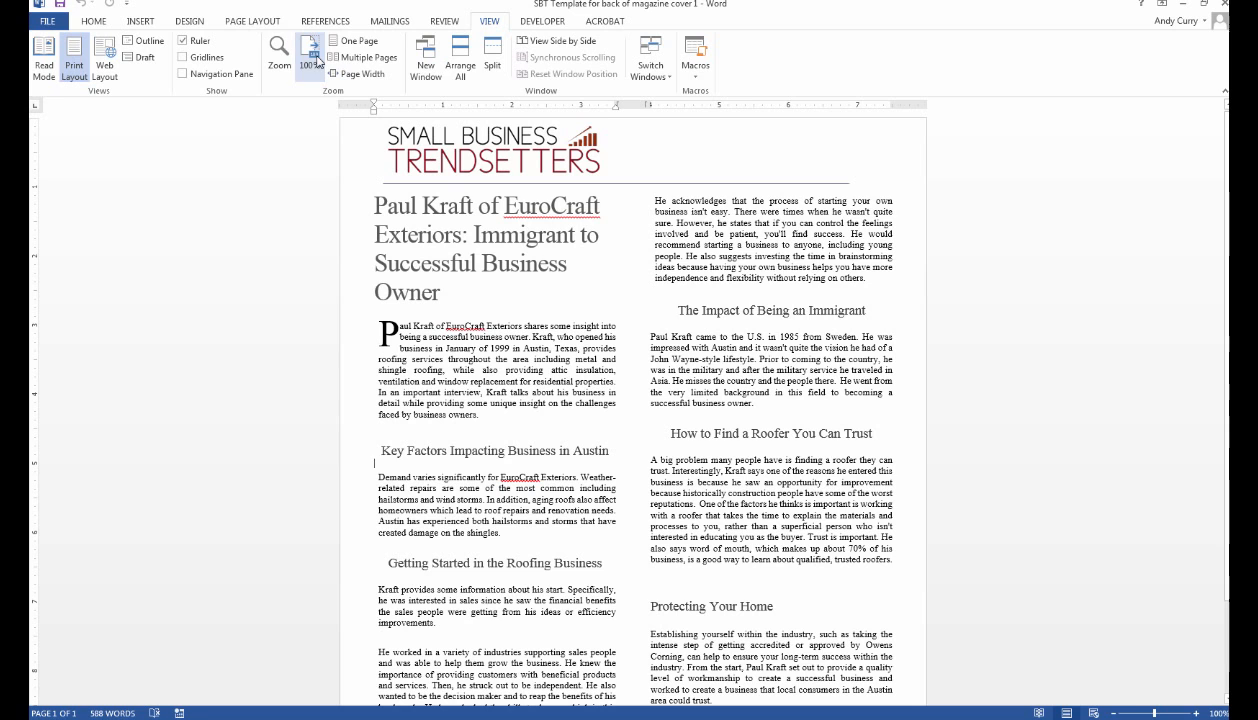
left_click(285, 60)
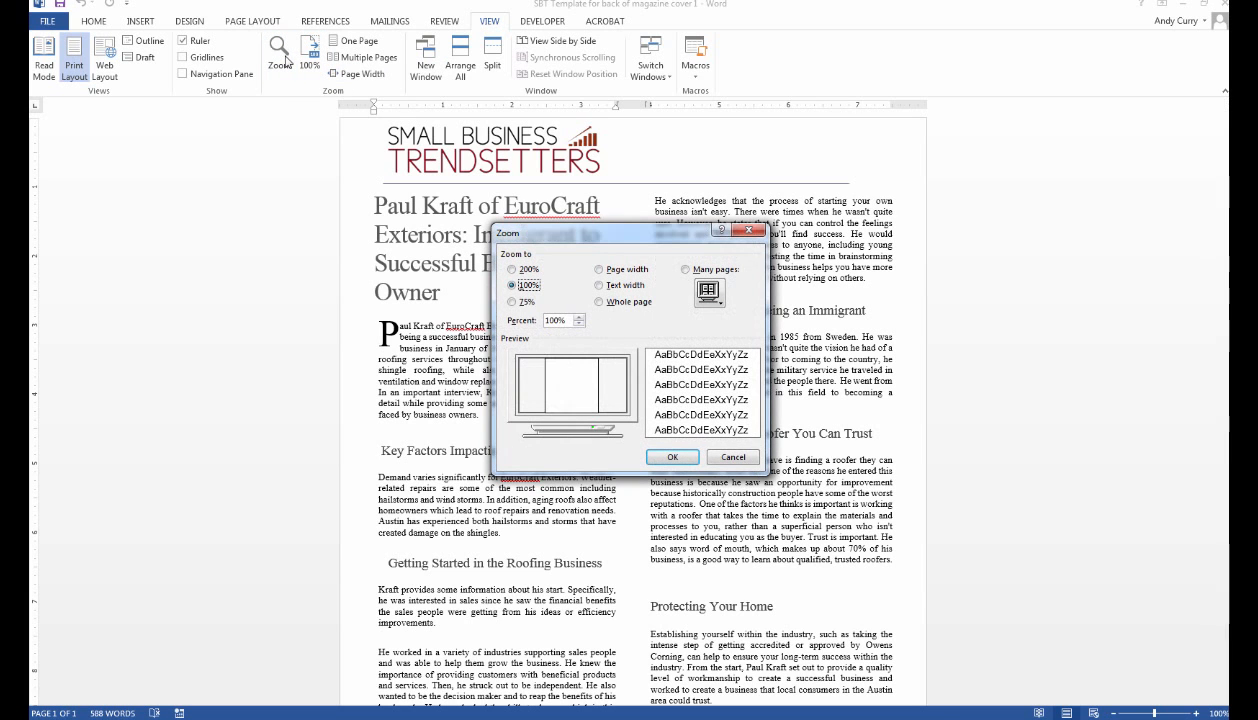
left_click(512, 302)
left_click(672, 457)
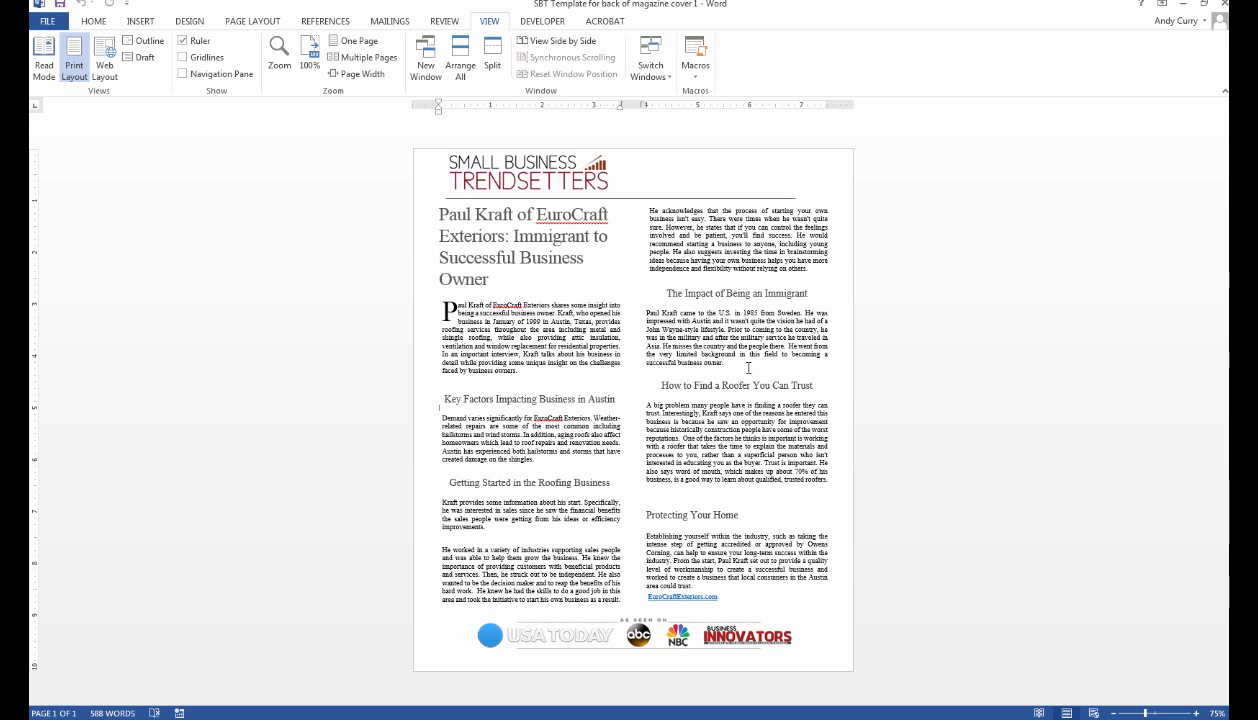
Check the blank lines above Protecting Your Home and The Impact of Being an Immigrant, then return to 100%.
double_click(738, 502)
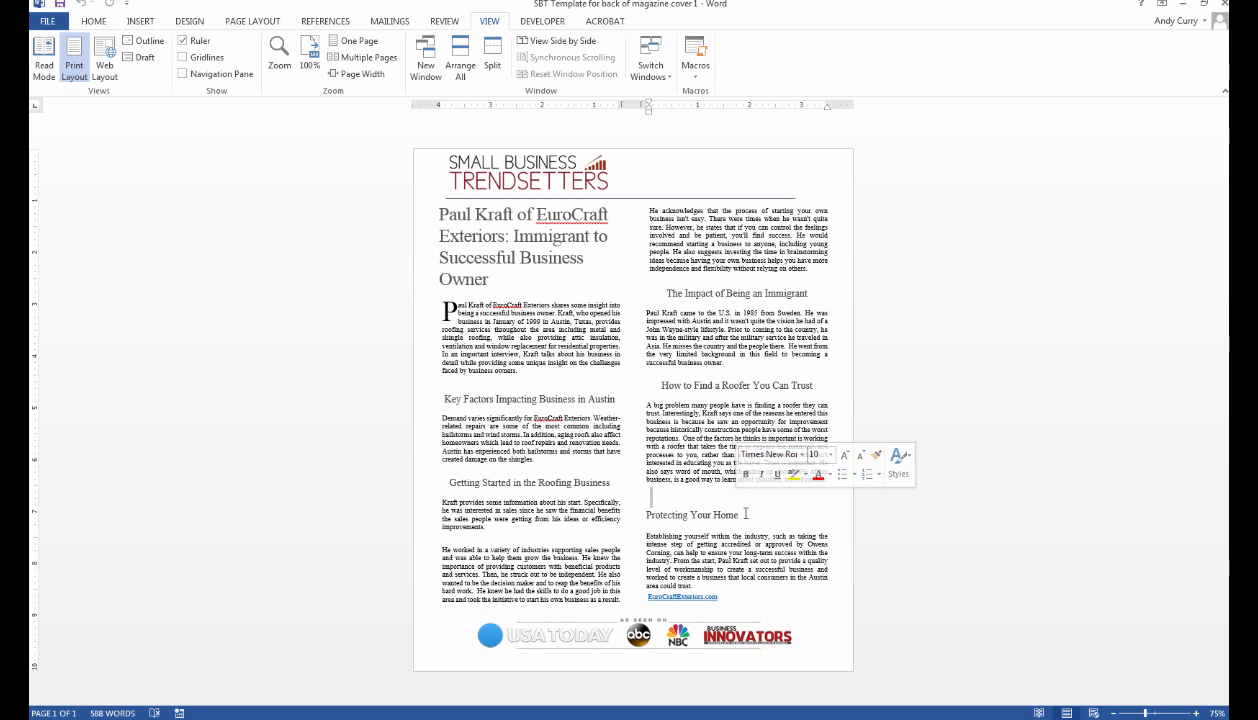
left_click_drag(738, 515, 691, 515)
left_click(694, 522)
left_click(694, 500)
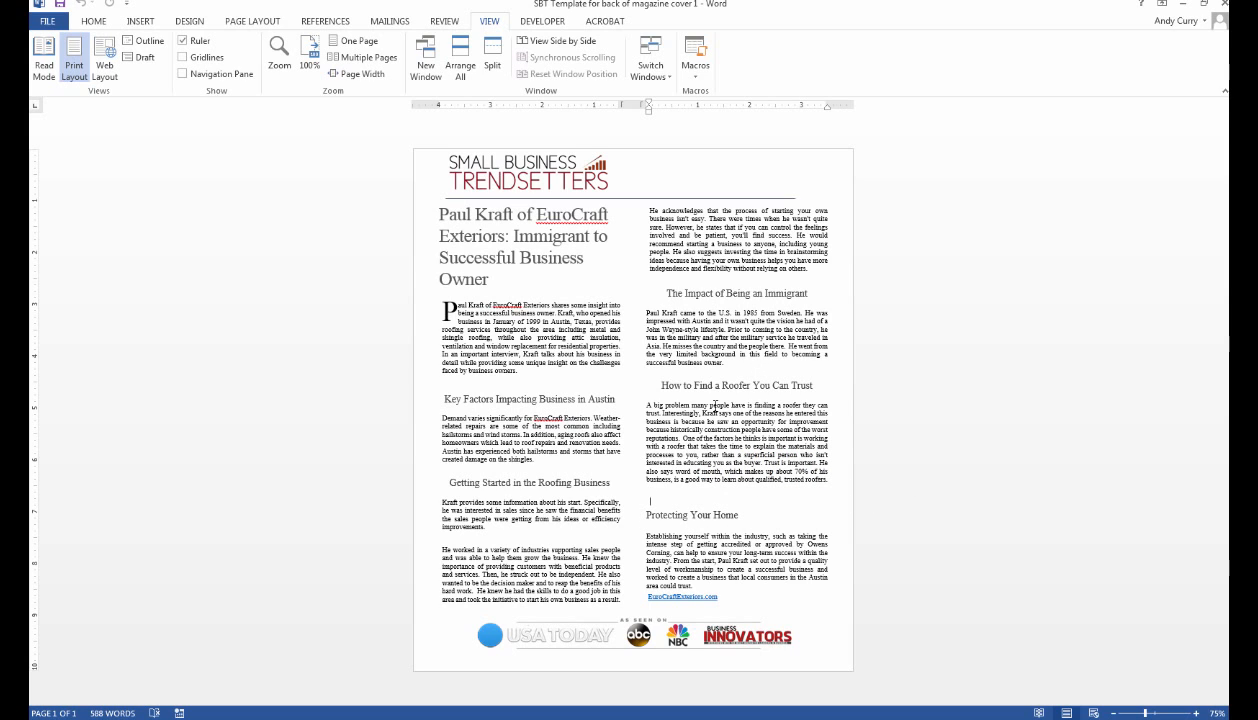
left_click(703, 280)
left_click(310, 60)
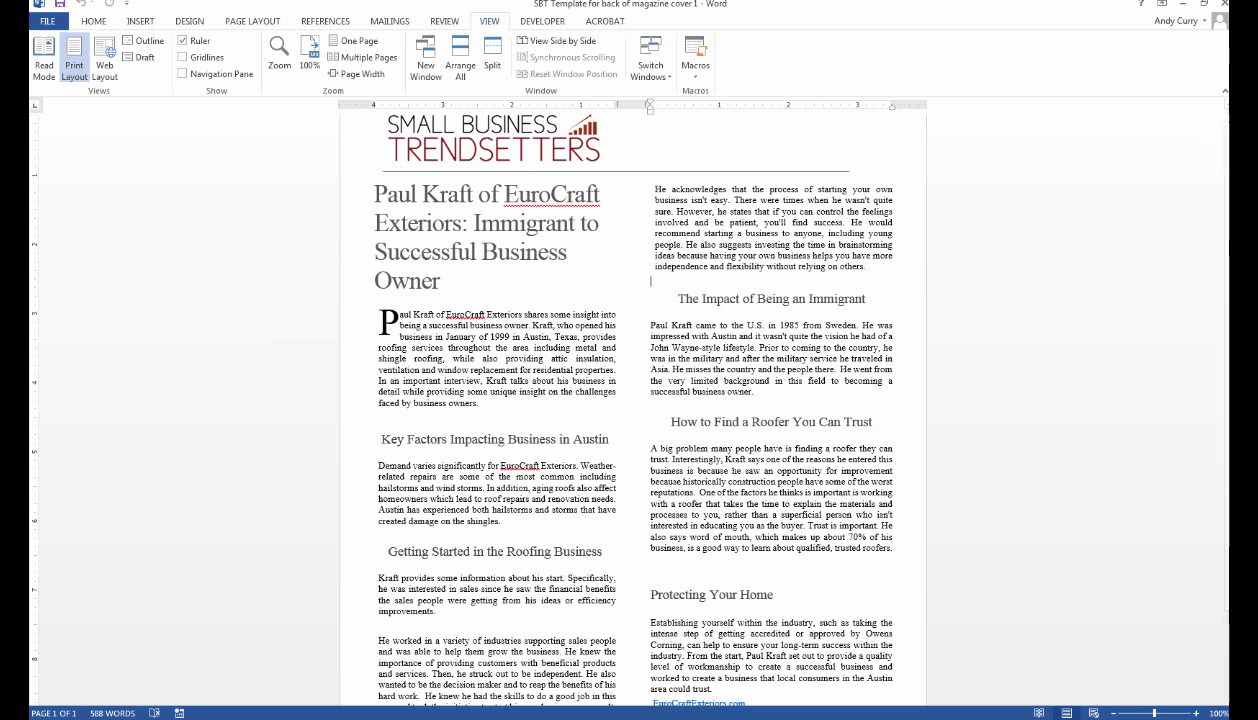
key("super+e")
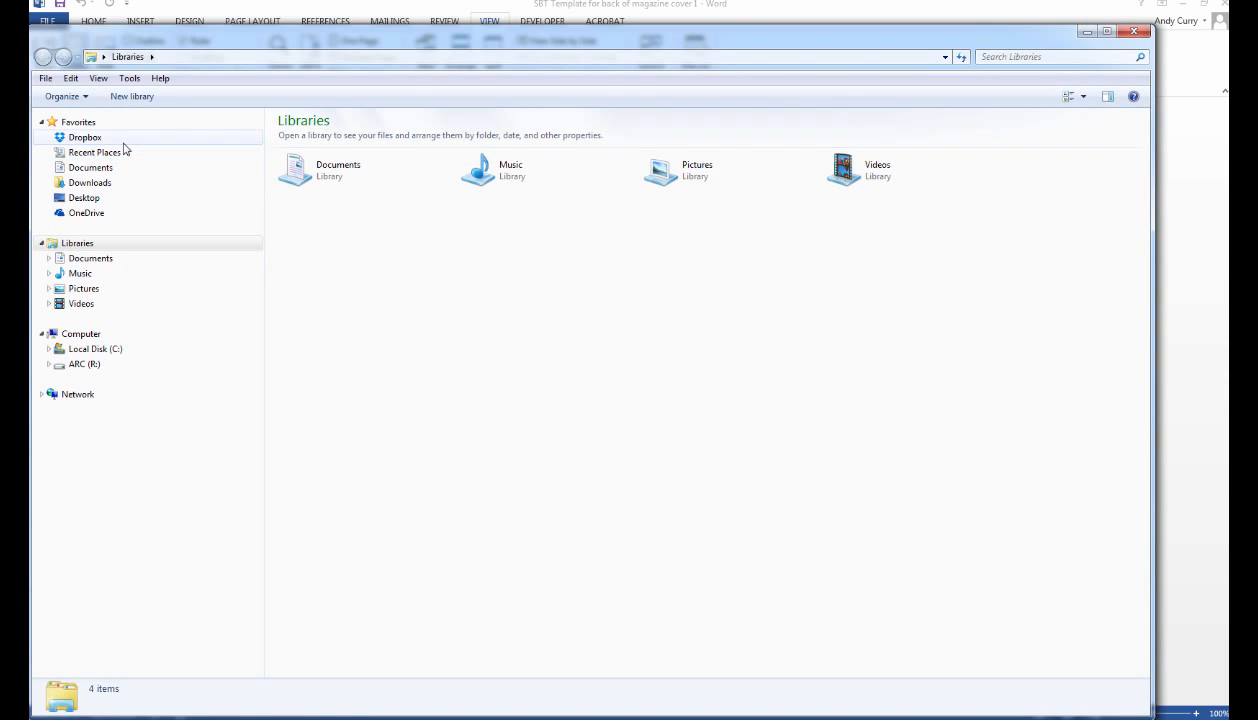
Browse Dropbox into 1 - Authority Marketing > Customers and move the window aside.
left_click(90, 137)
double_click(350, 130)
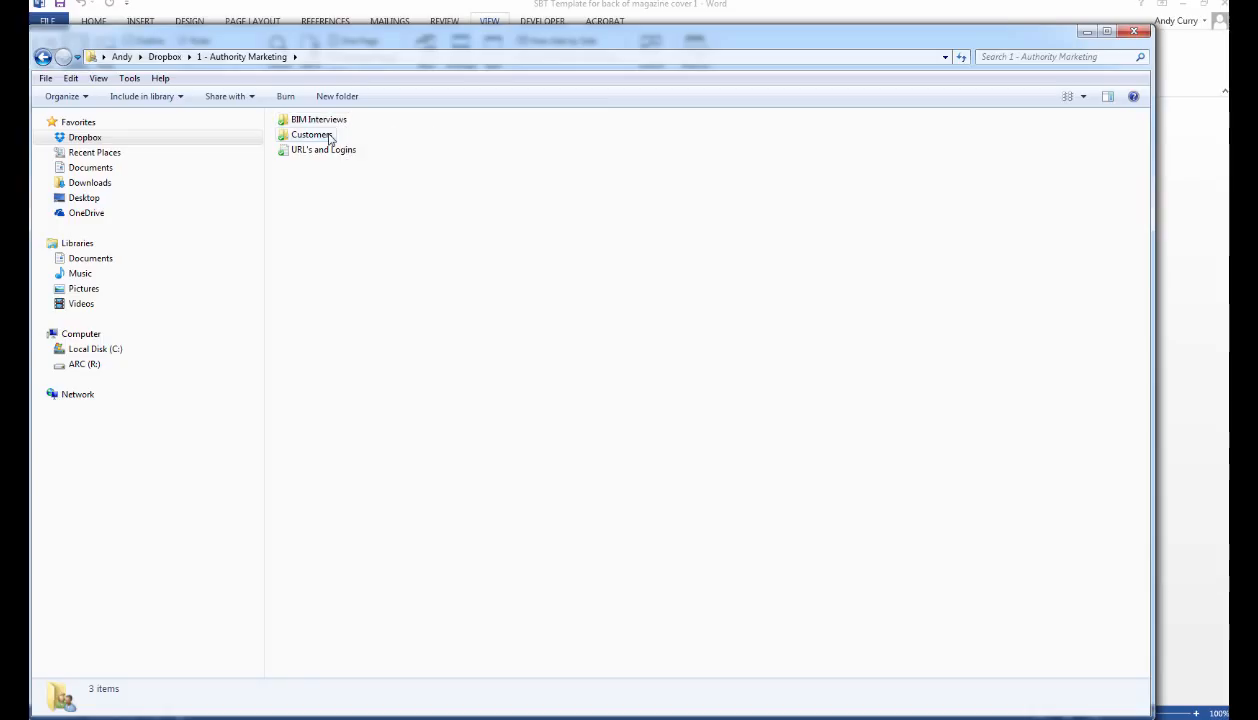
double_click(329, 137)
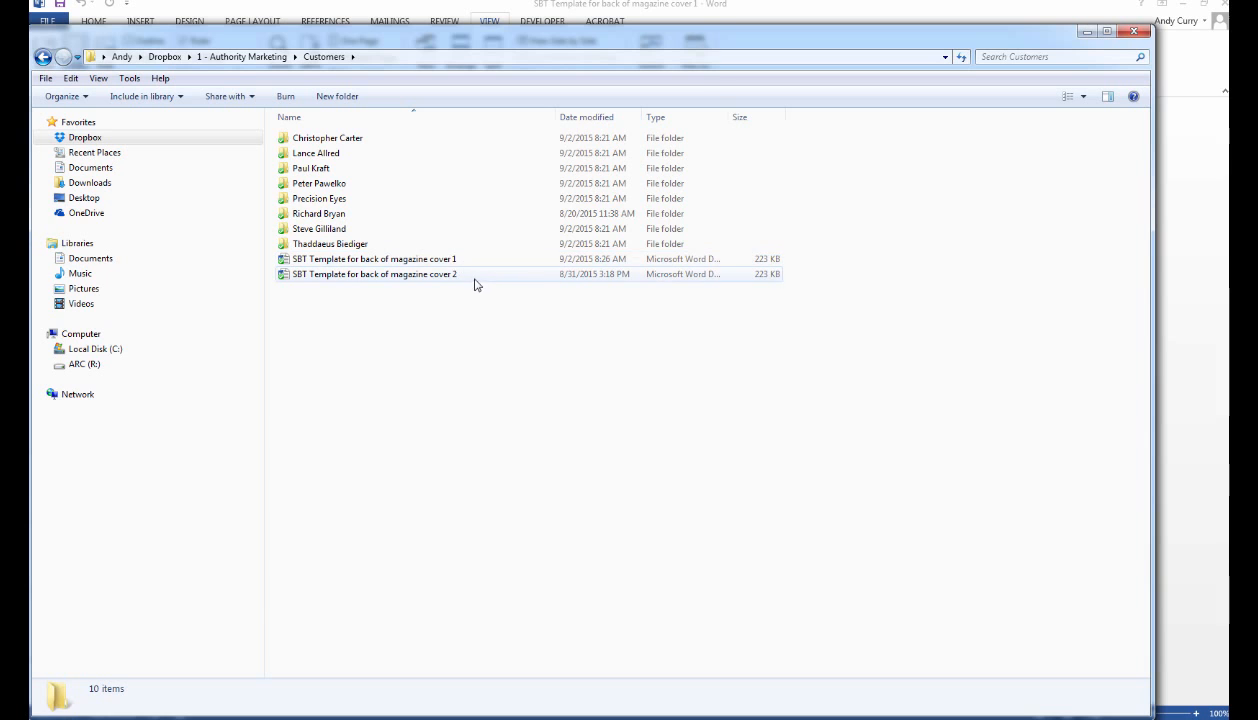
left_click_drag(743, 42, 0, 70)
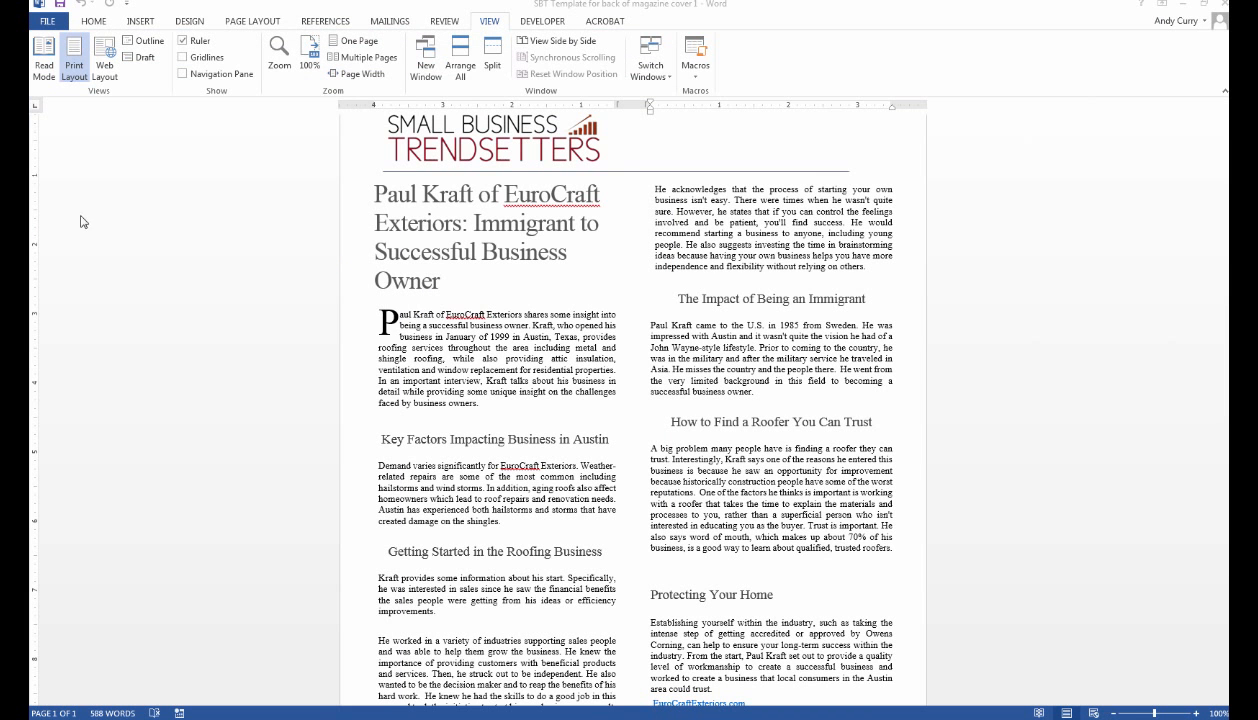
Compare against the cover 2 template, then open the customer's folder and move the window away.
left_click_drag(441, 281, 374, 252)
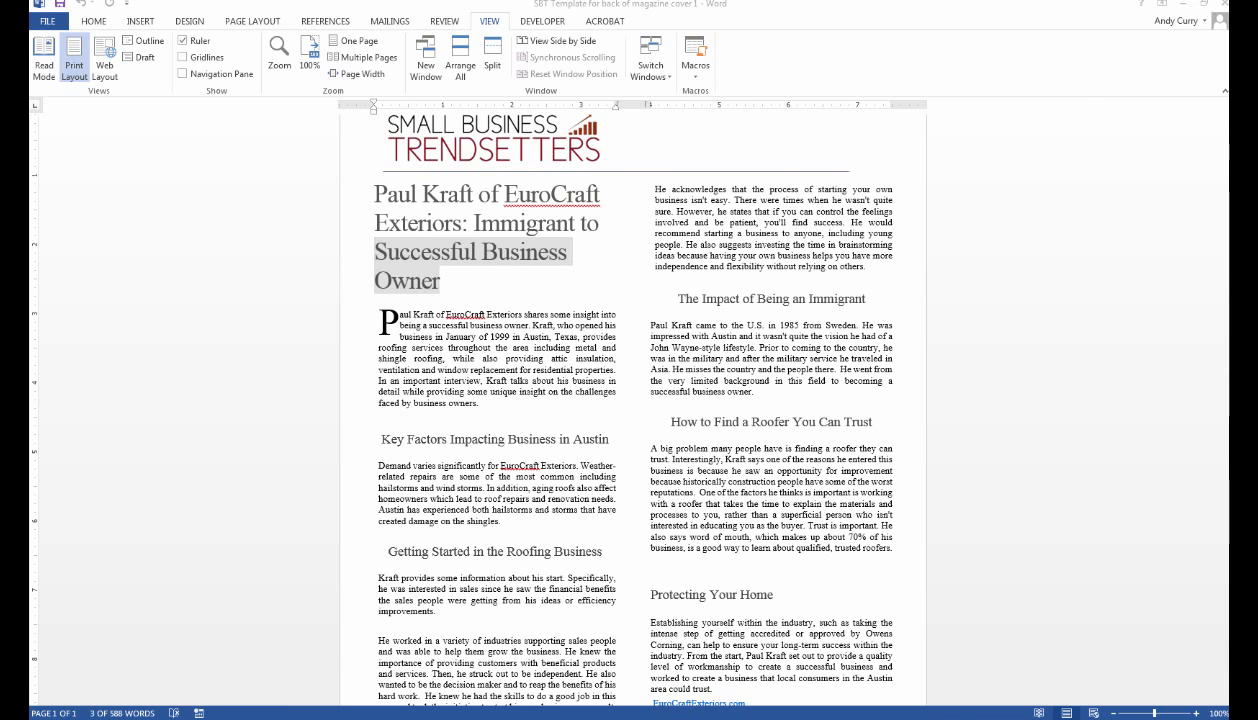
left_click_drag(29, 60, 972, 59)
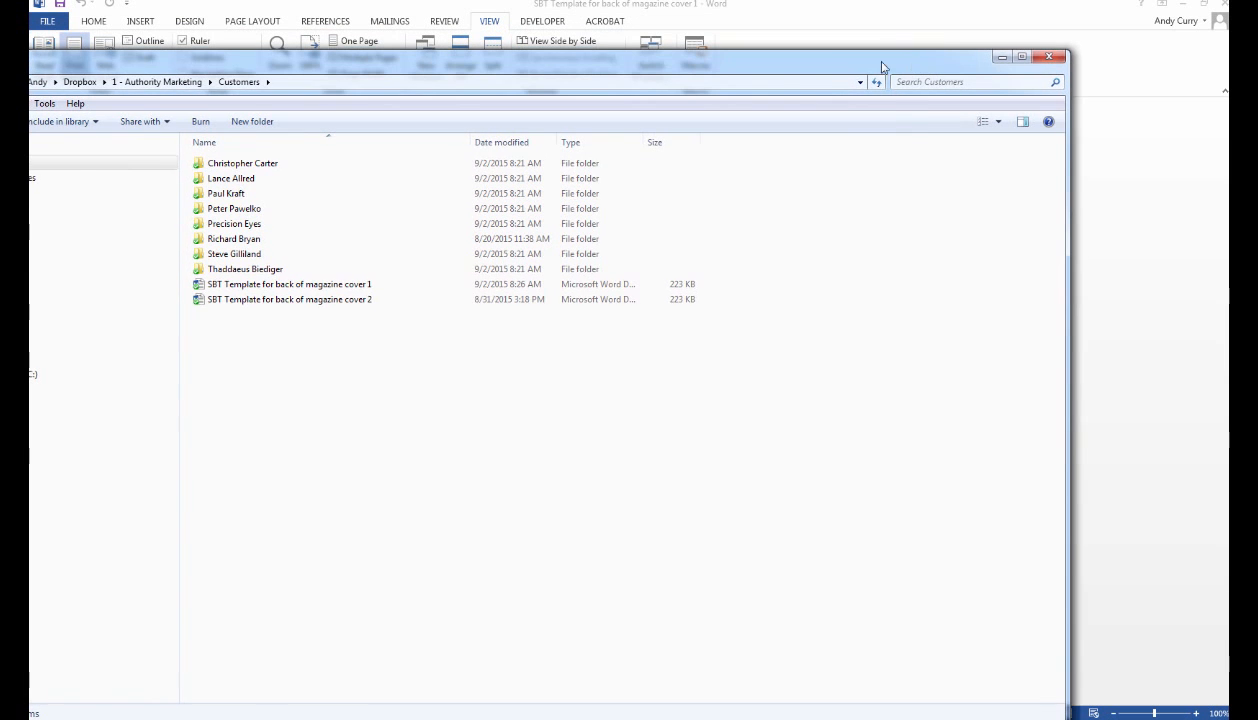
left_click(357, 300)
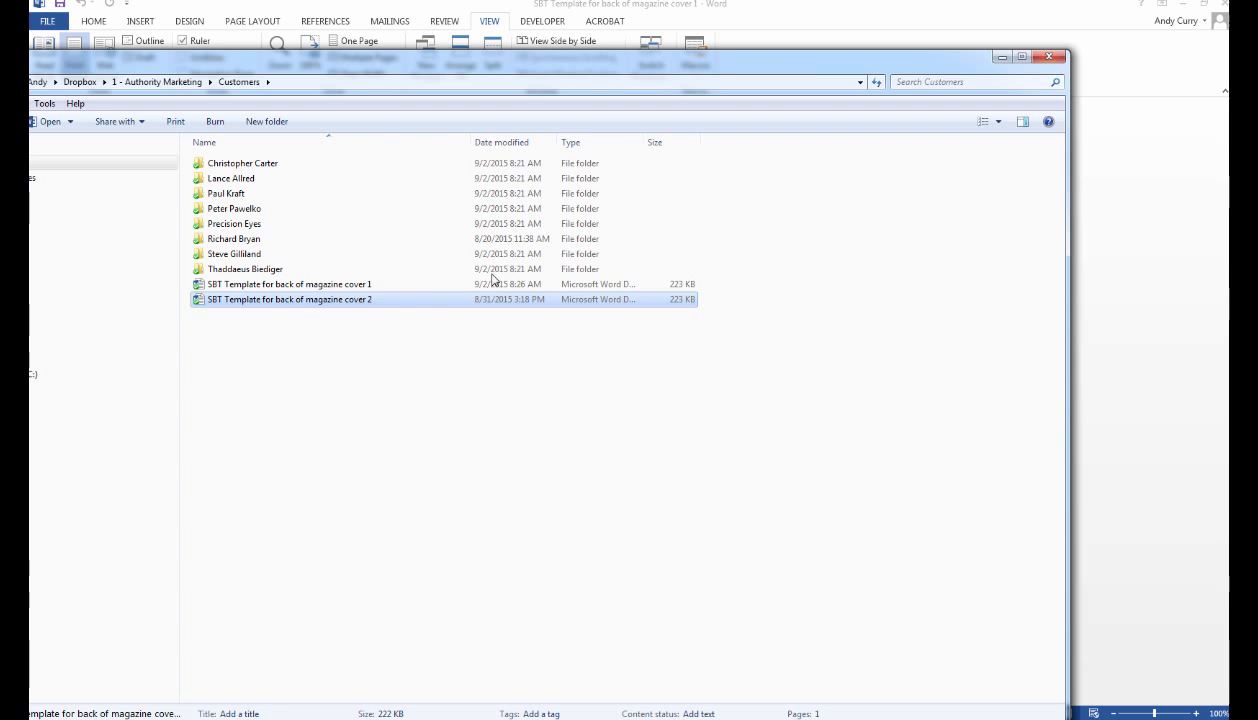
left_click_drag(968, 62, 1117, 68)
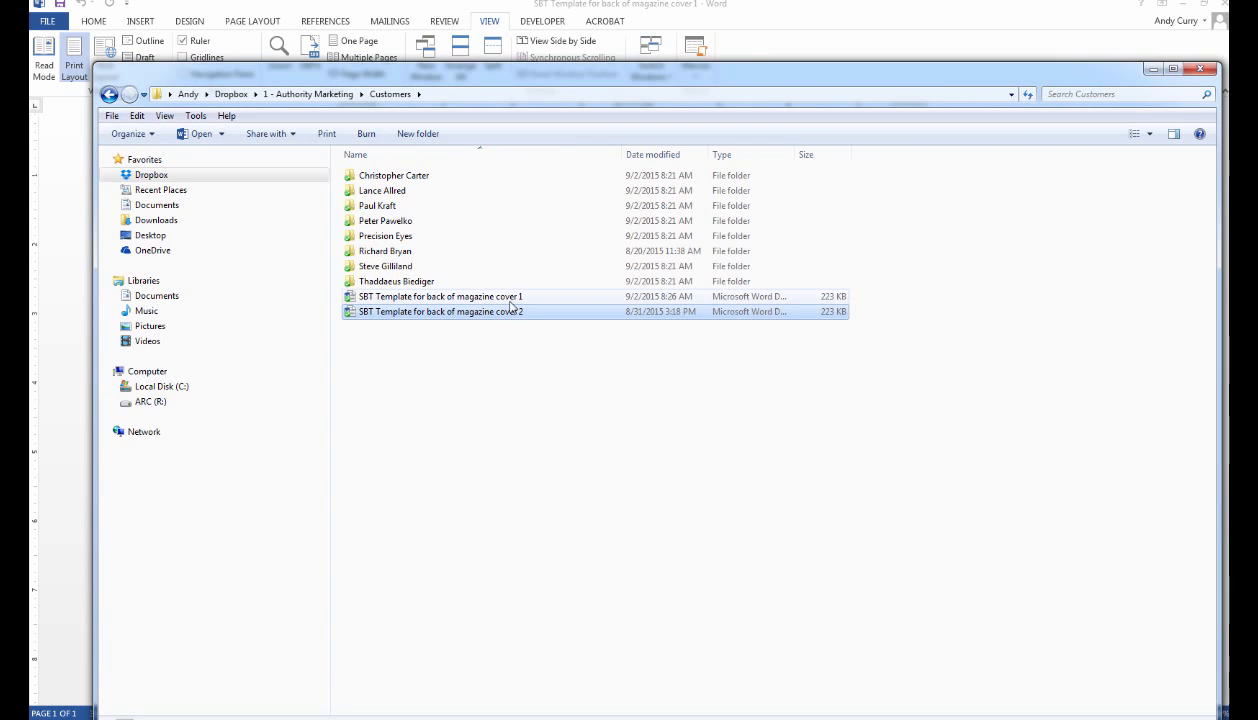
double_click(410, 178)
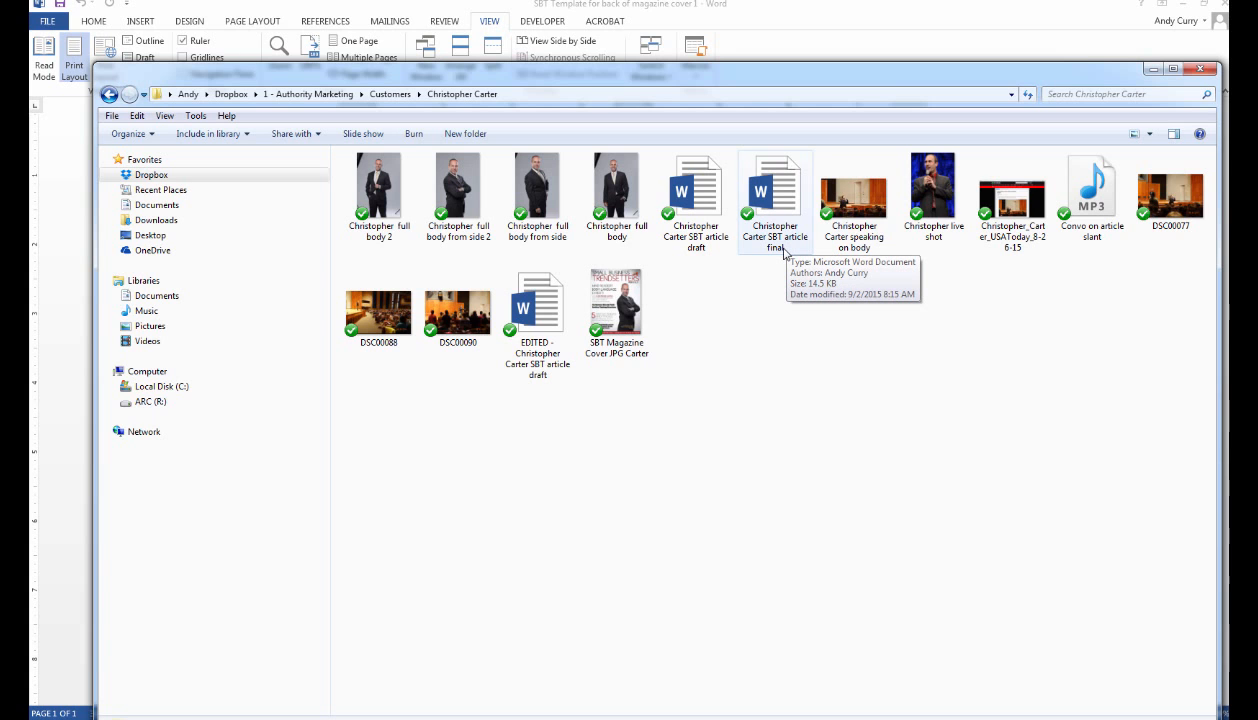
left_click_drag(1017, 79, 0, 85)
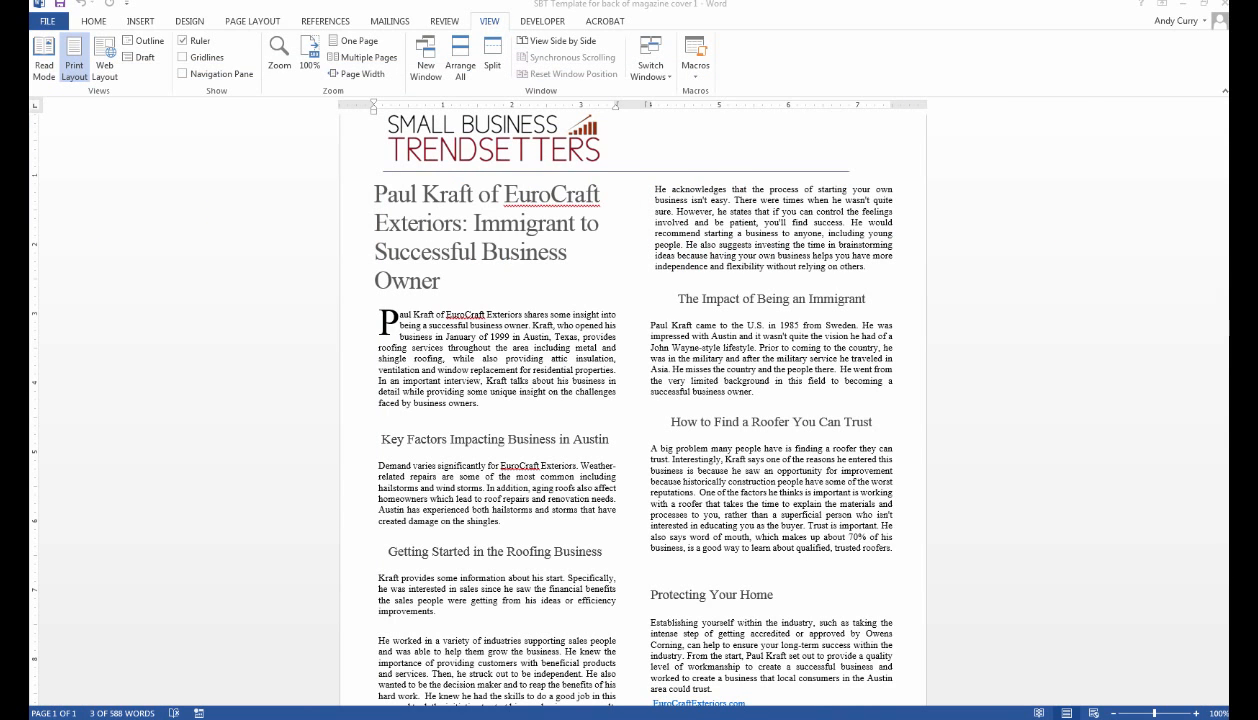
left_click_drag(1228, 190, 678, 58)
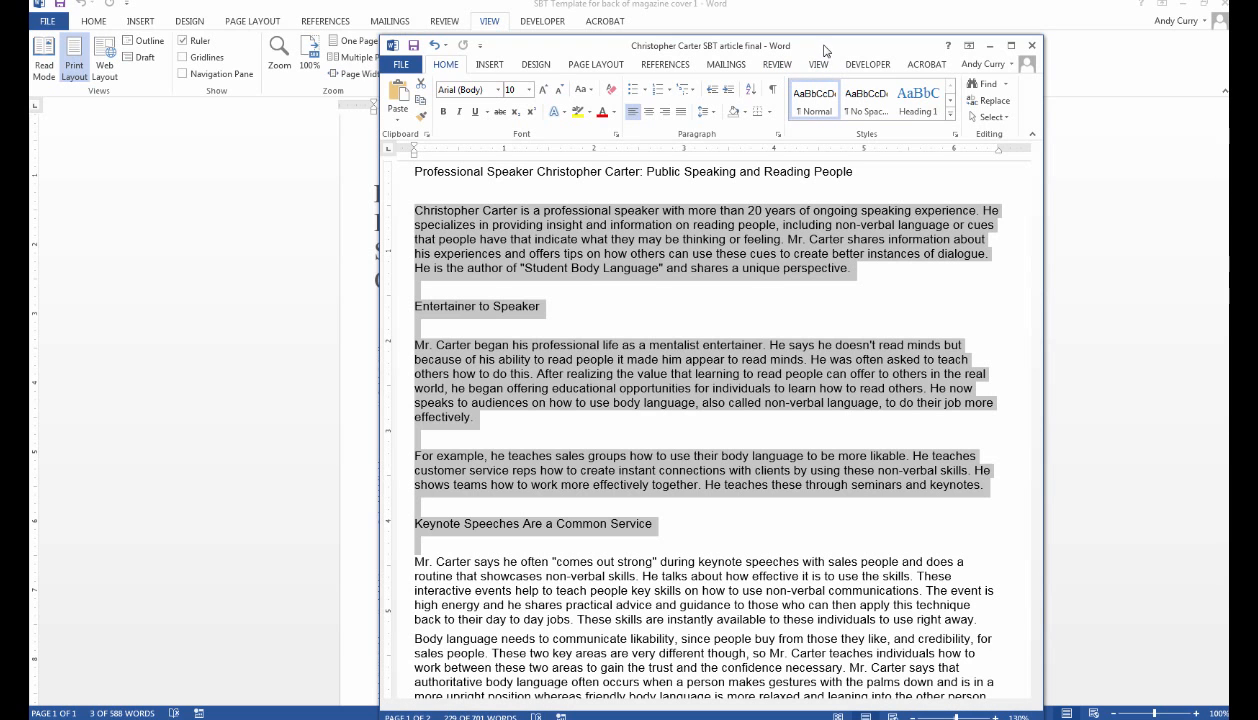
left_click_drag(824, 57, 1257, 57)
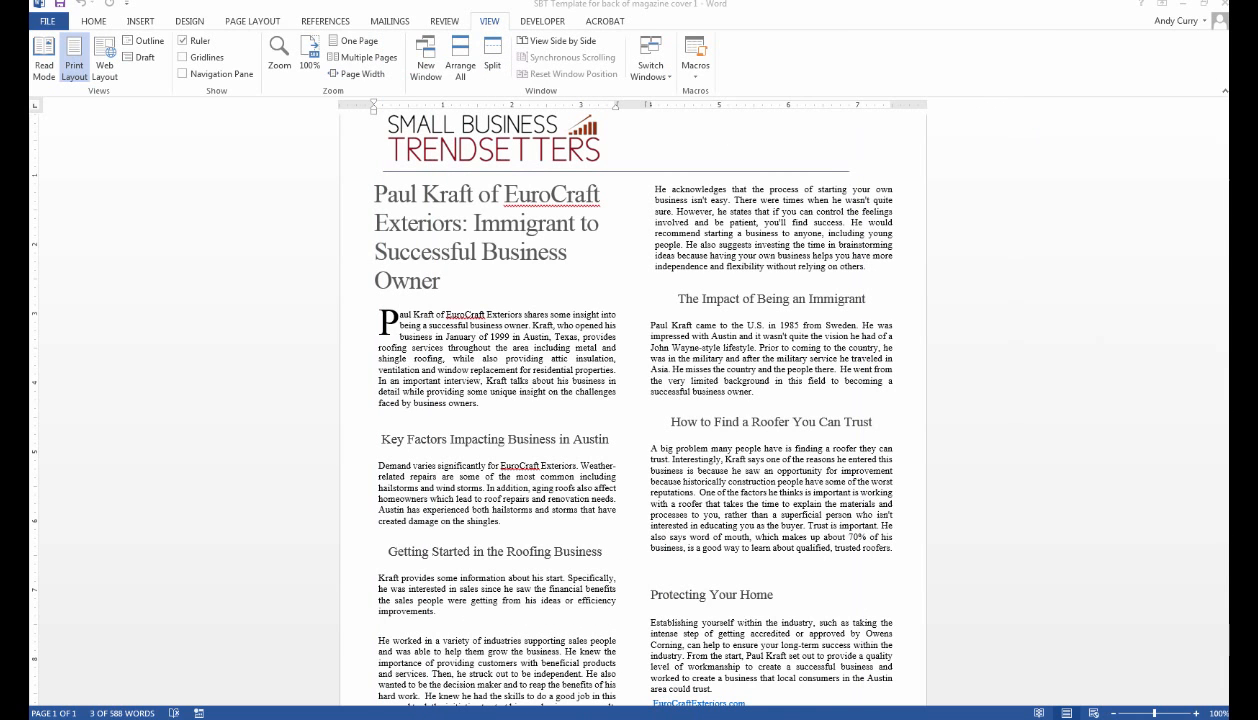
left_click(637, 302)
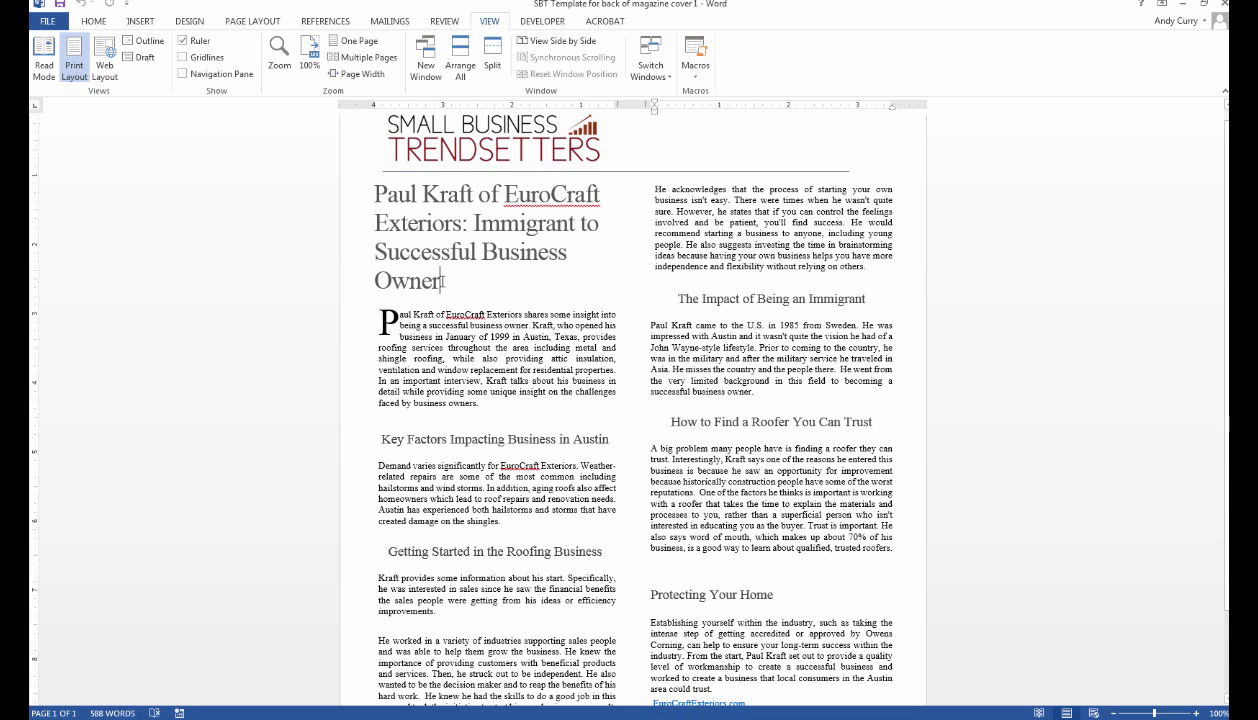
left_click_drag(441, 281, 404, 199)
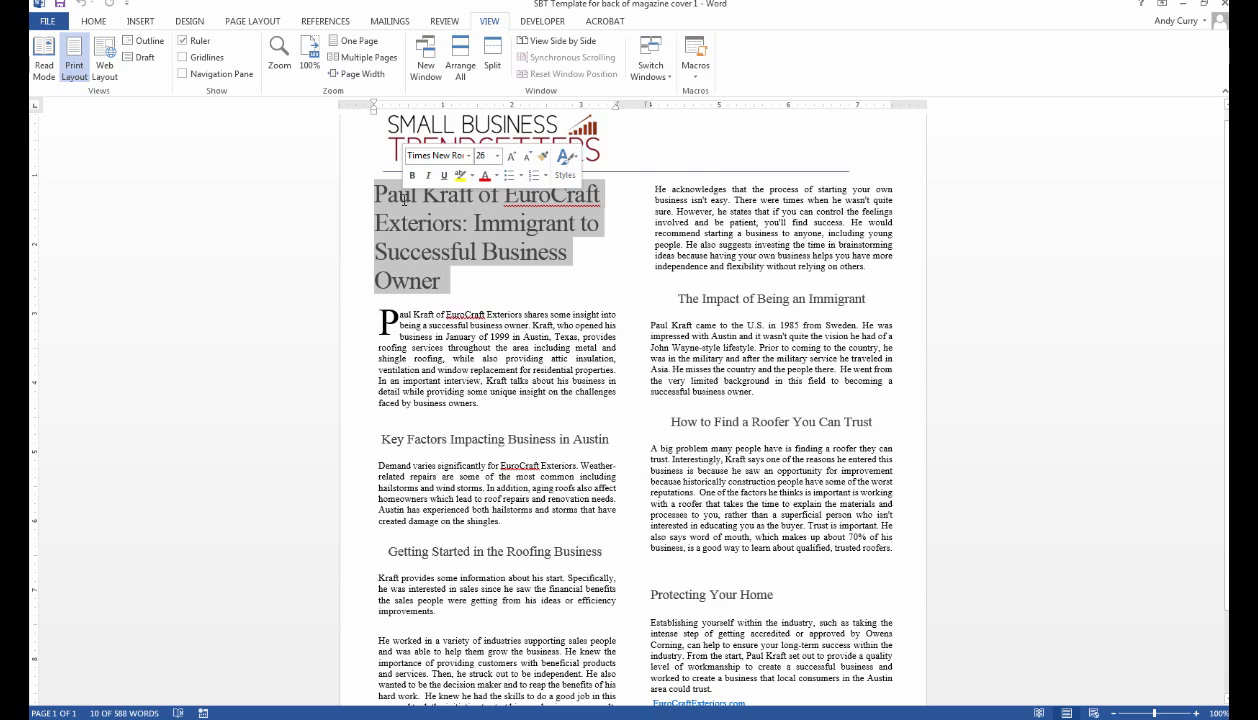
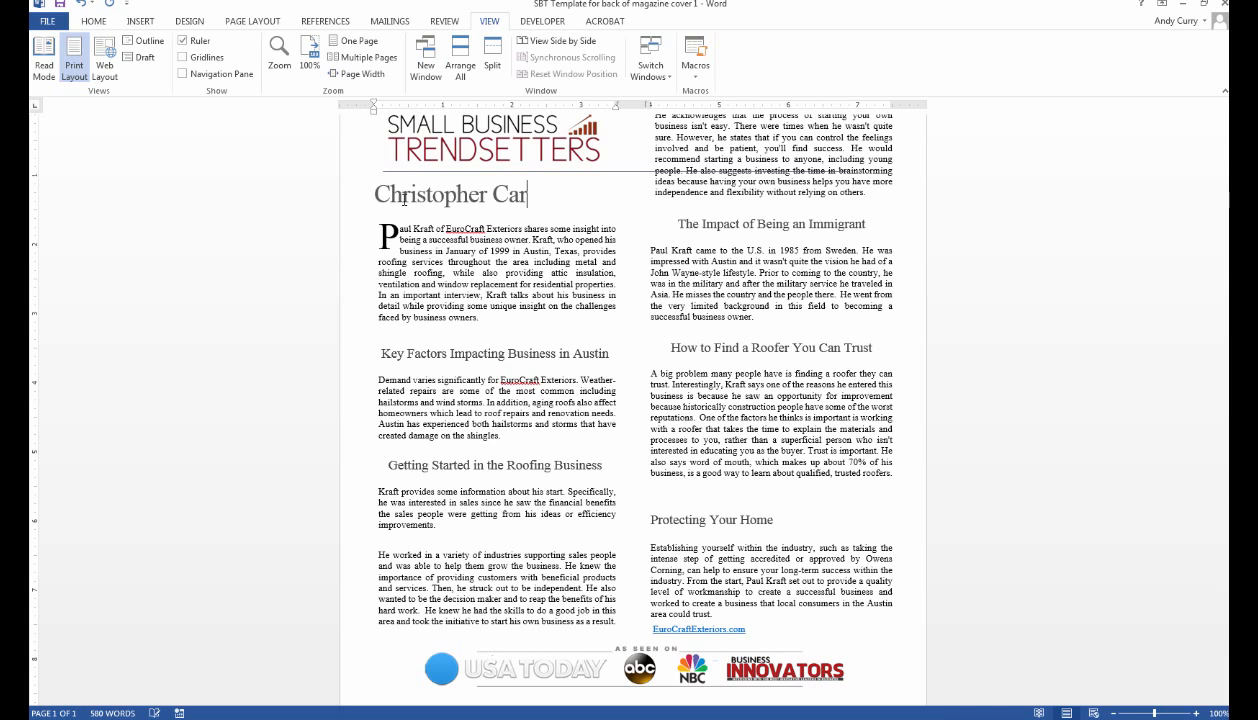
Type the new headline: 'Professional Speaker', the customer's full name, then ', Body Language Exper'.
left_click(404, 197)
type("Professio")
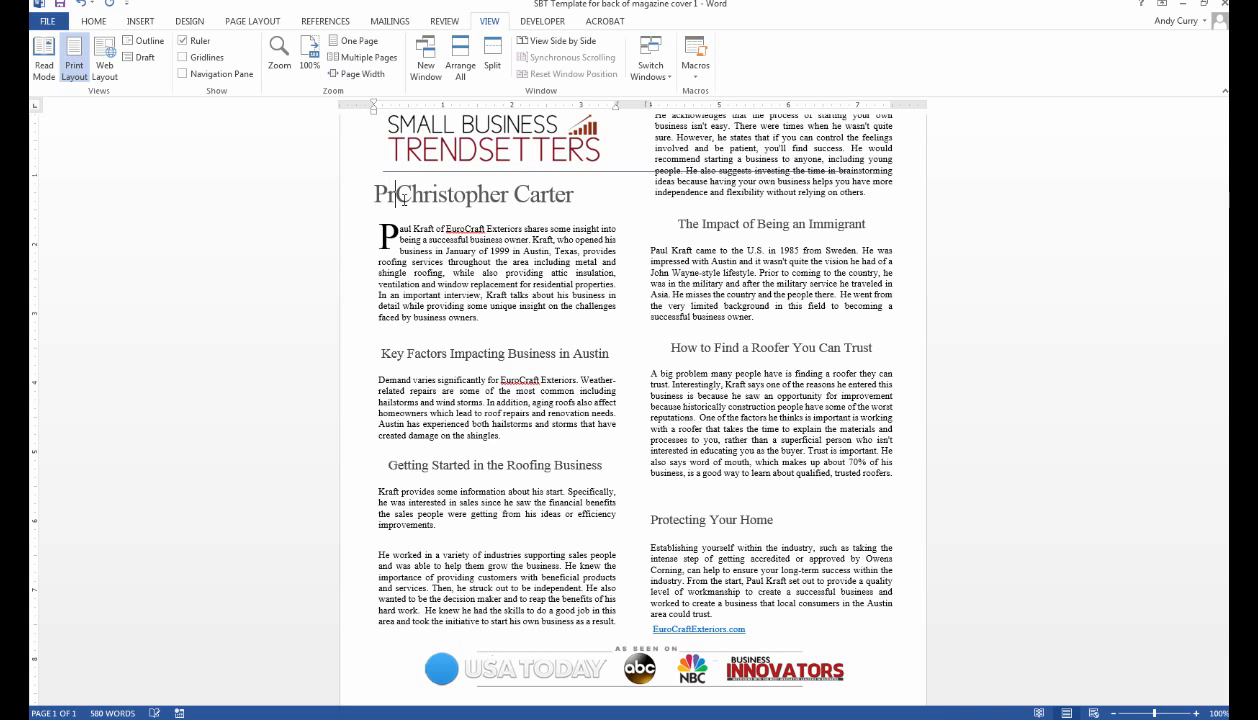
type("nal Speake")
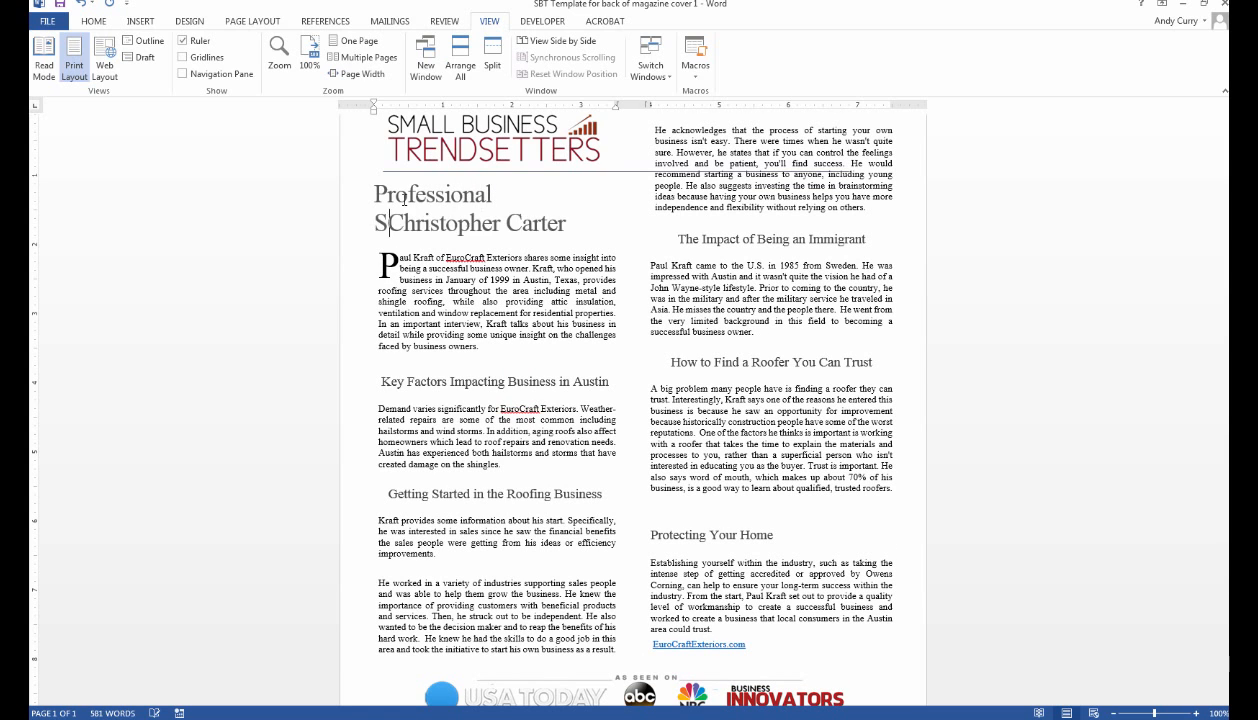
type("r")
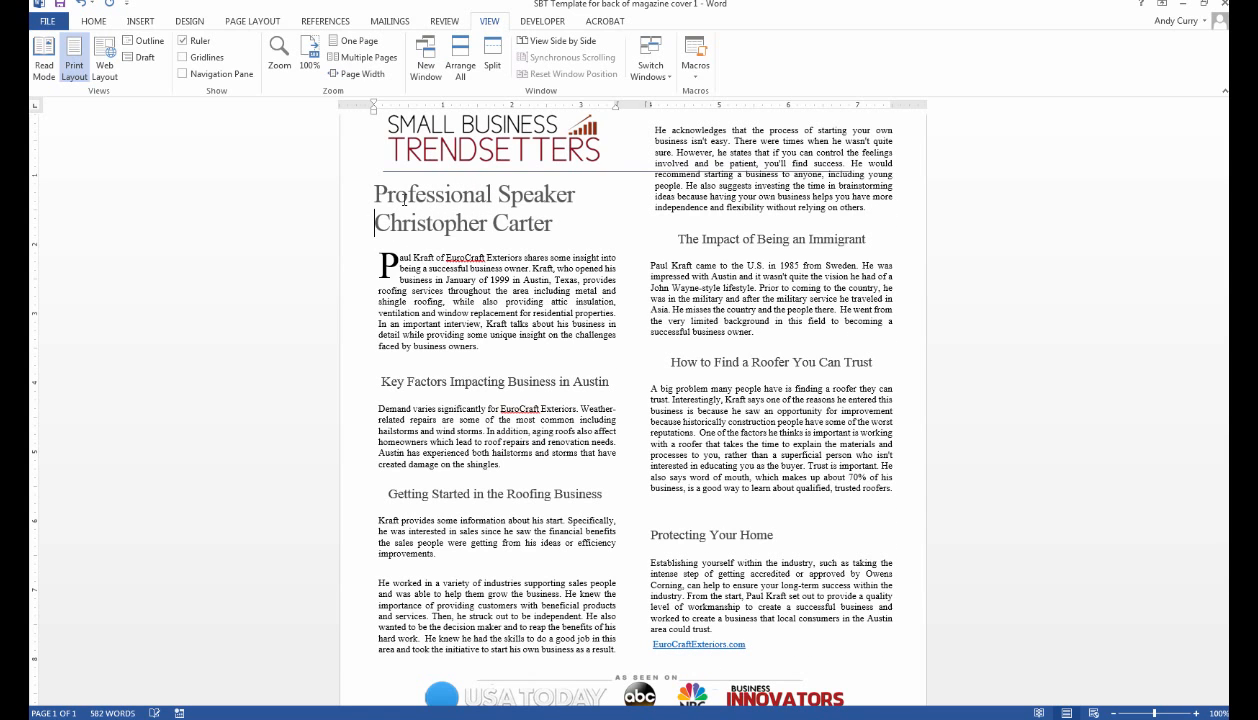
left_click(553, 228)
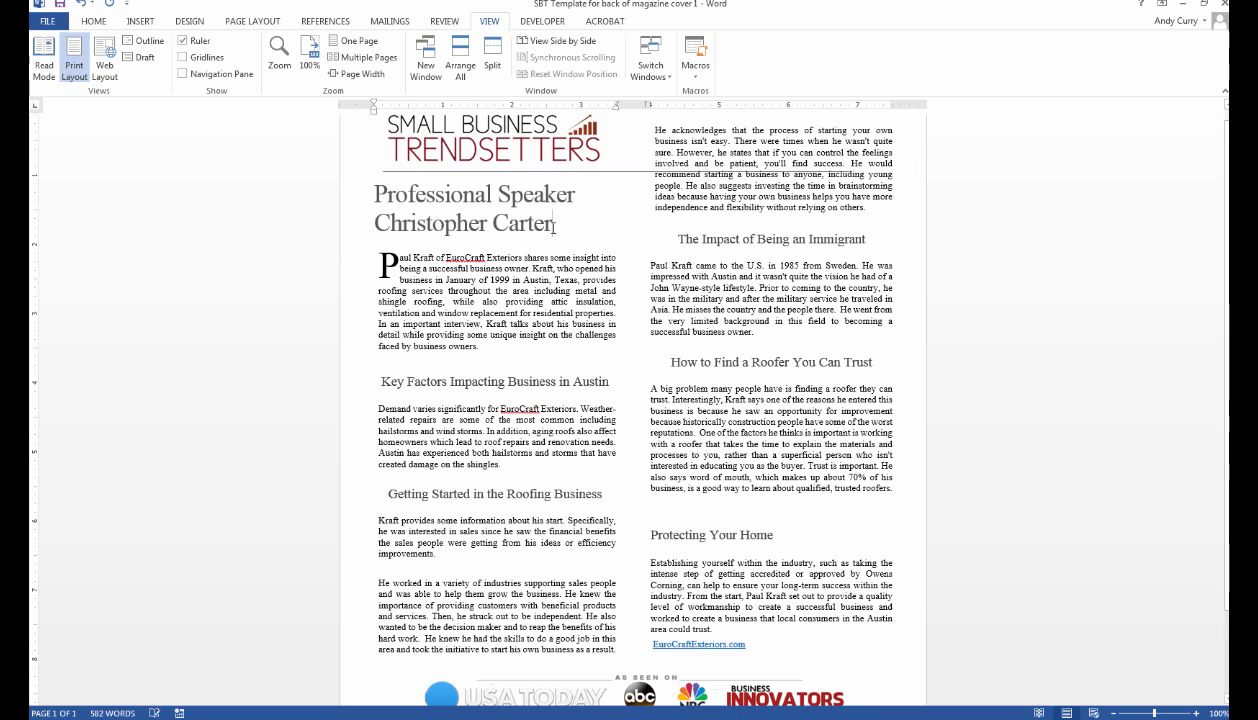
type(", Body ")
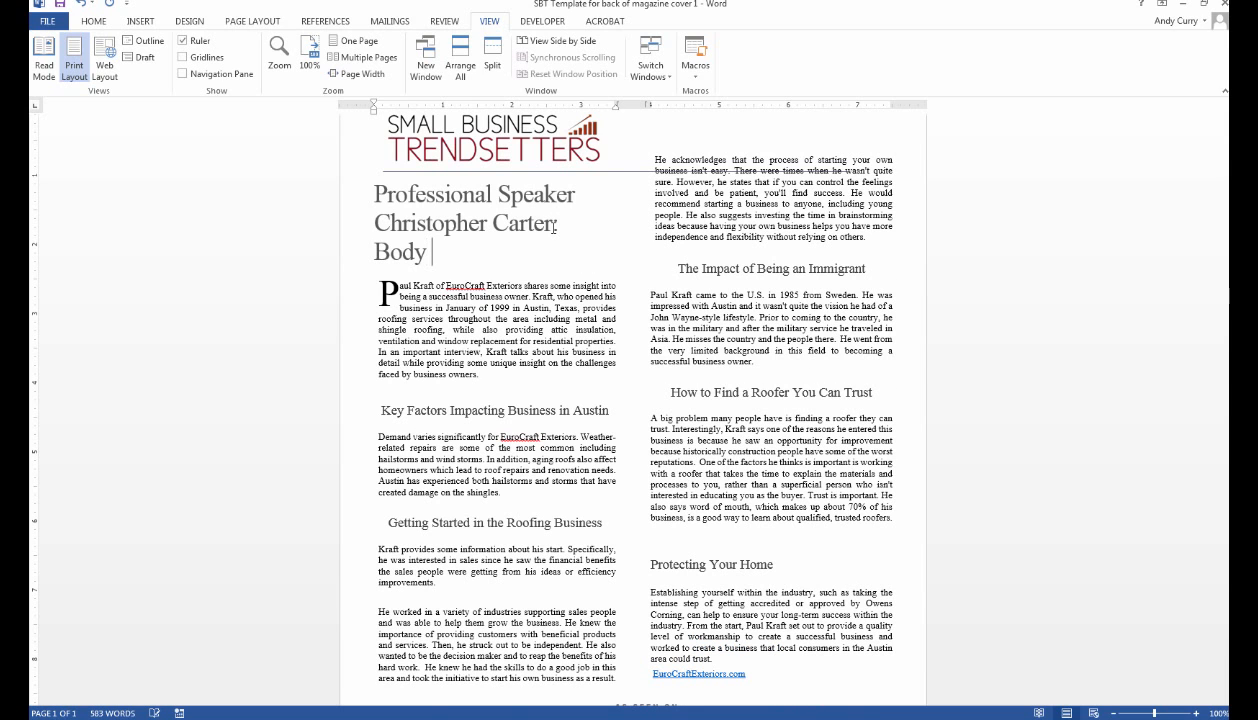
type("Language Exper")
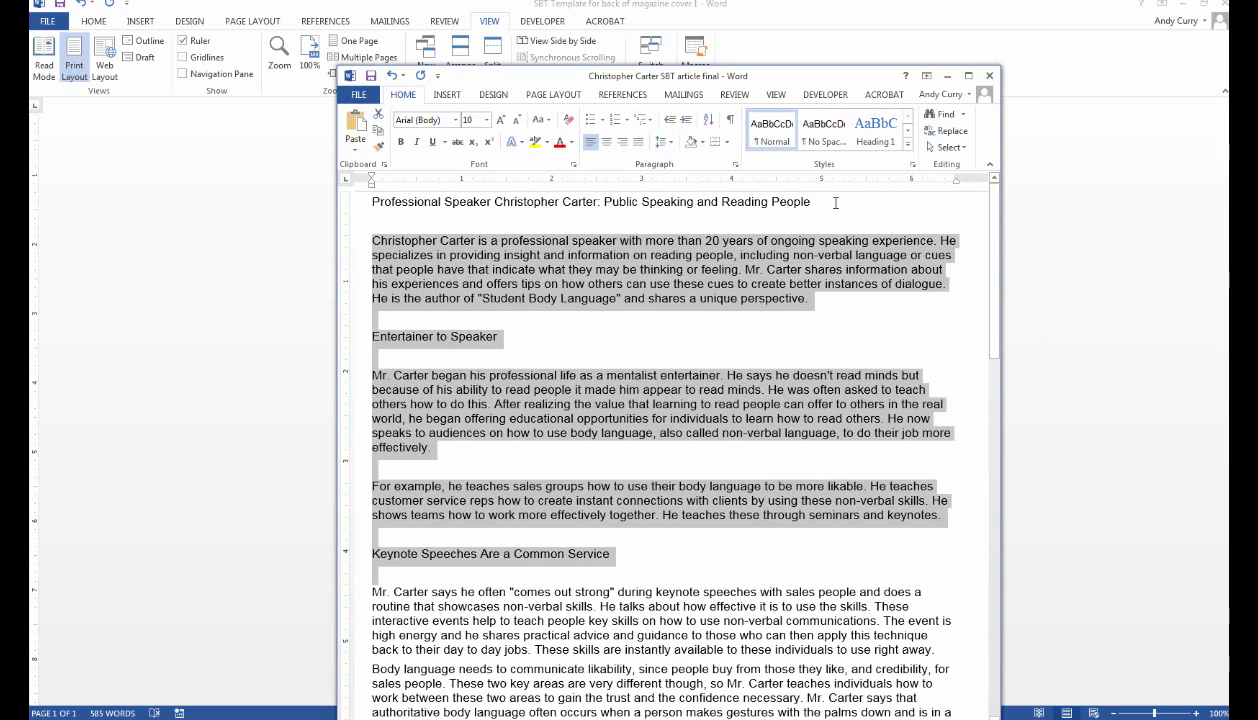
left_click_drag(822, 203, 390, 212)
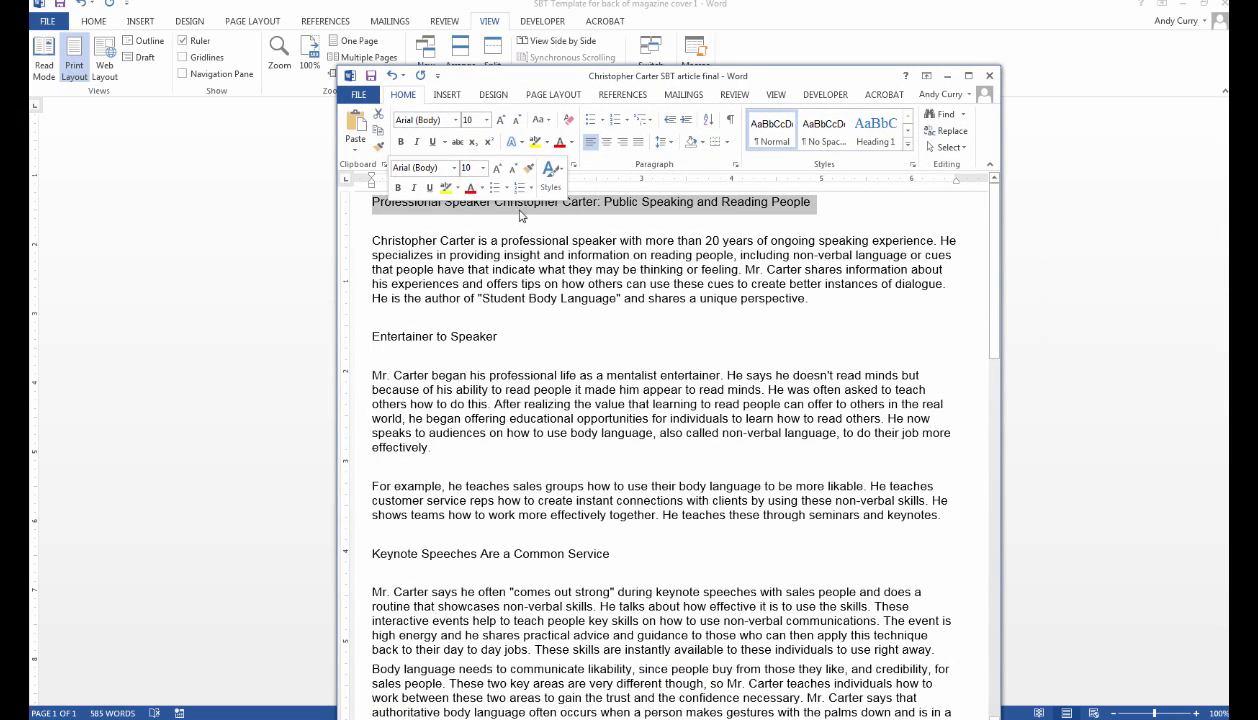
left_click(832, 216)
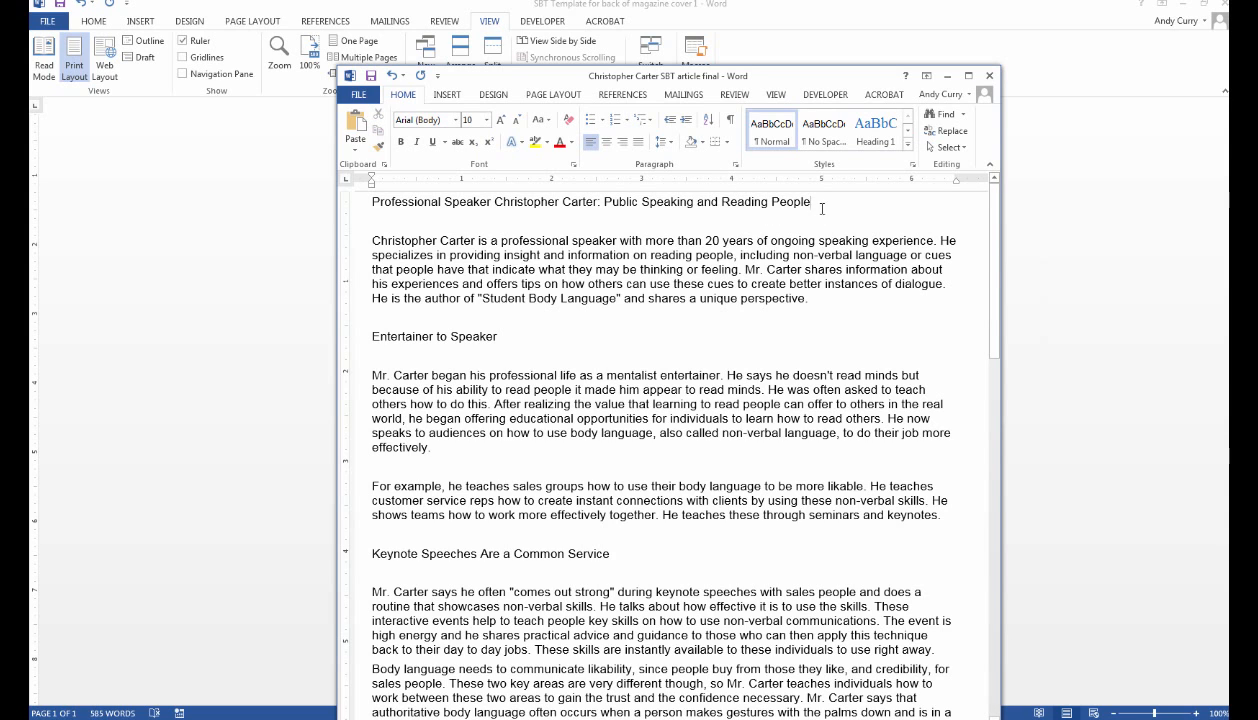
left_click_drag(822, 209, 381, 209)
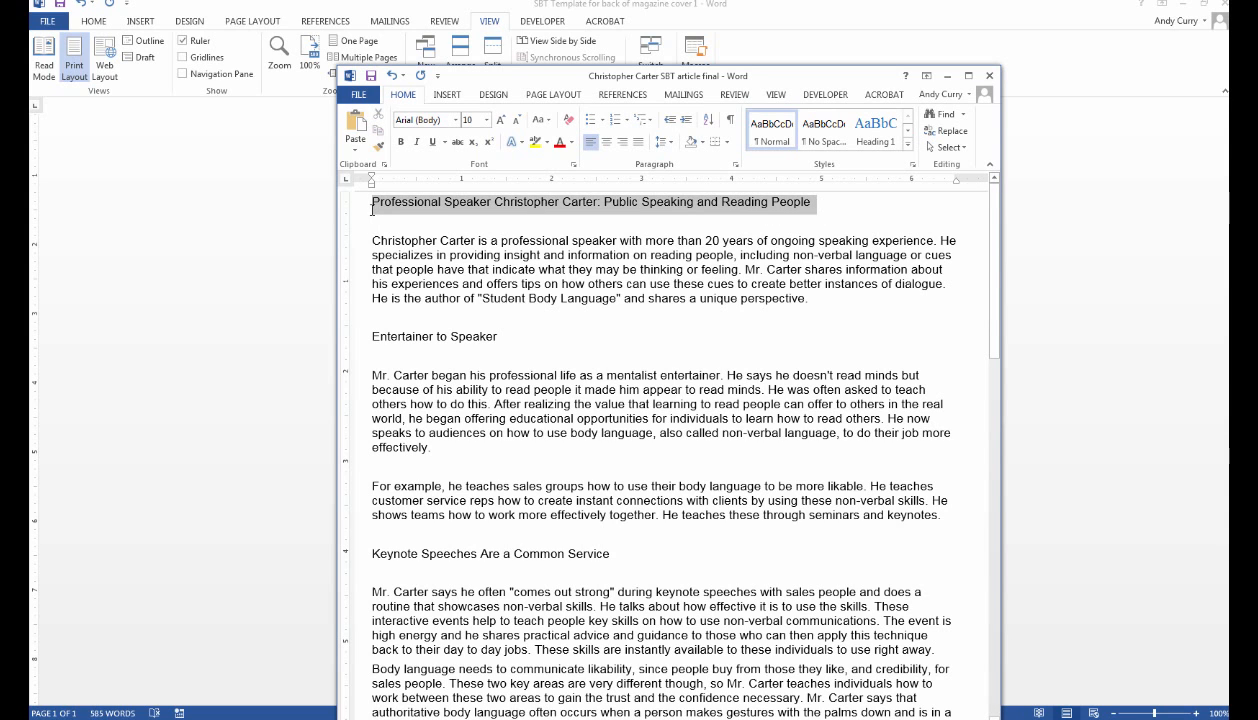
left_click(406, 210)
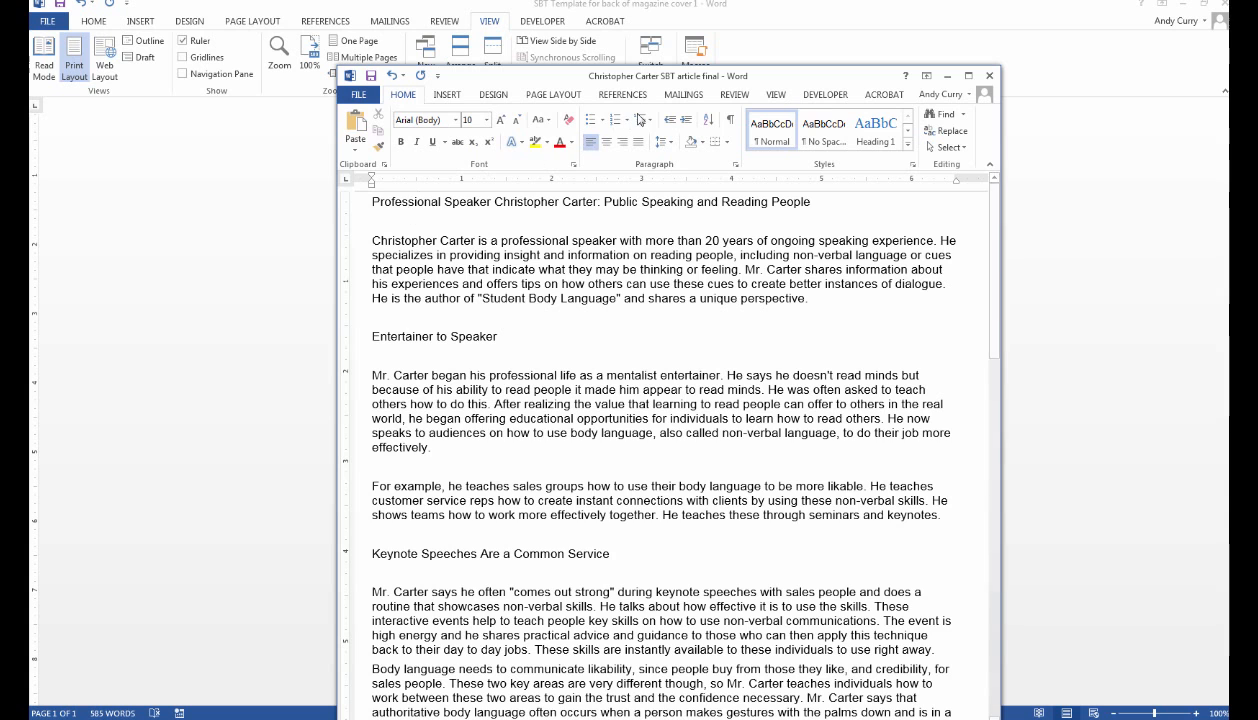
left_click_drag(578, 81, 1257, 81)
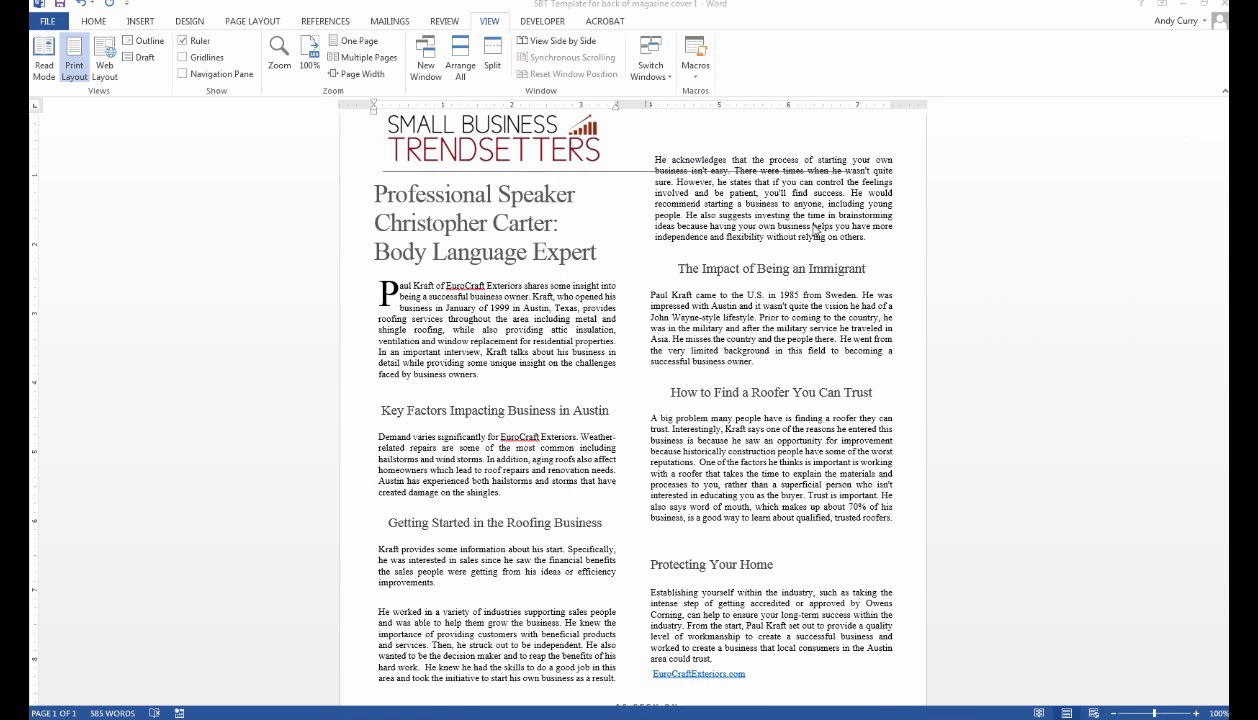
left_click(596, 255)
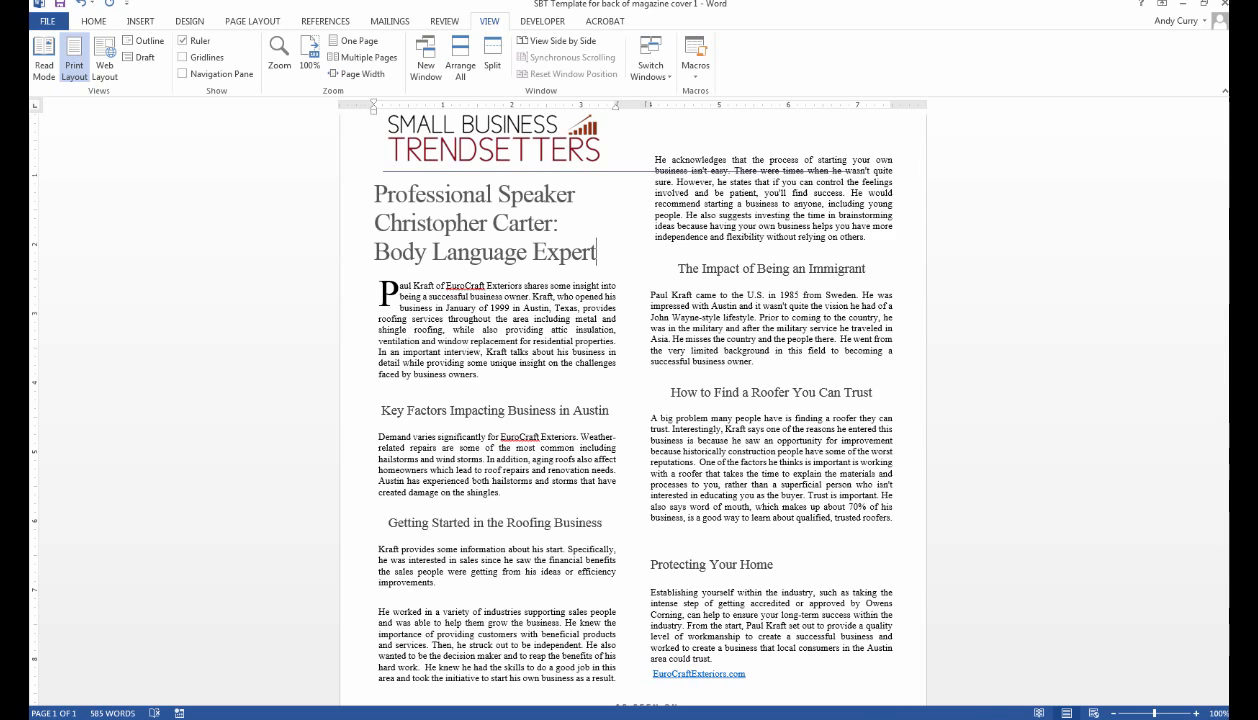
left_click_drag(1257, 40, 0, 40)
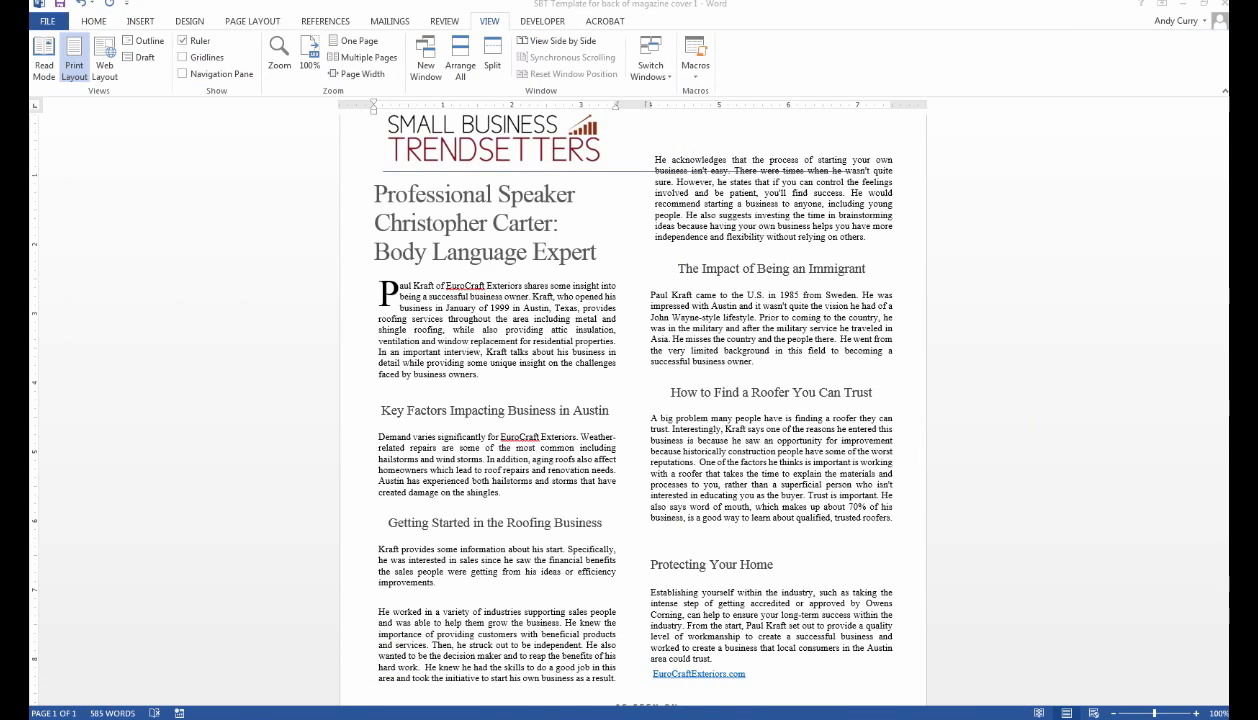
left_click_drag(372, 299, 760, 570)
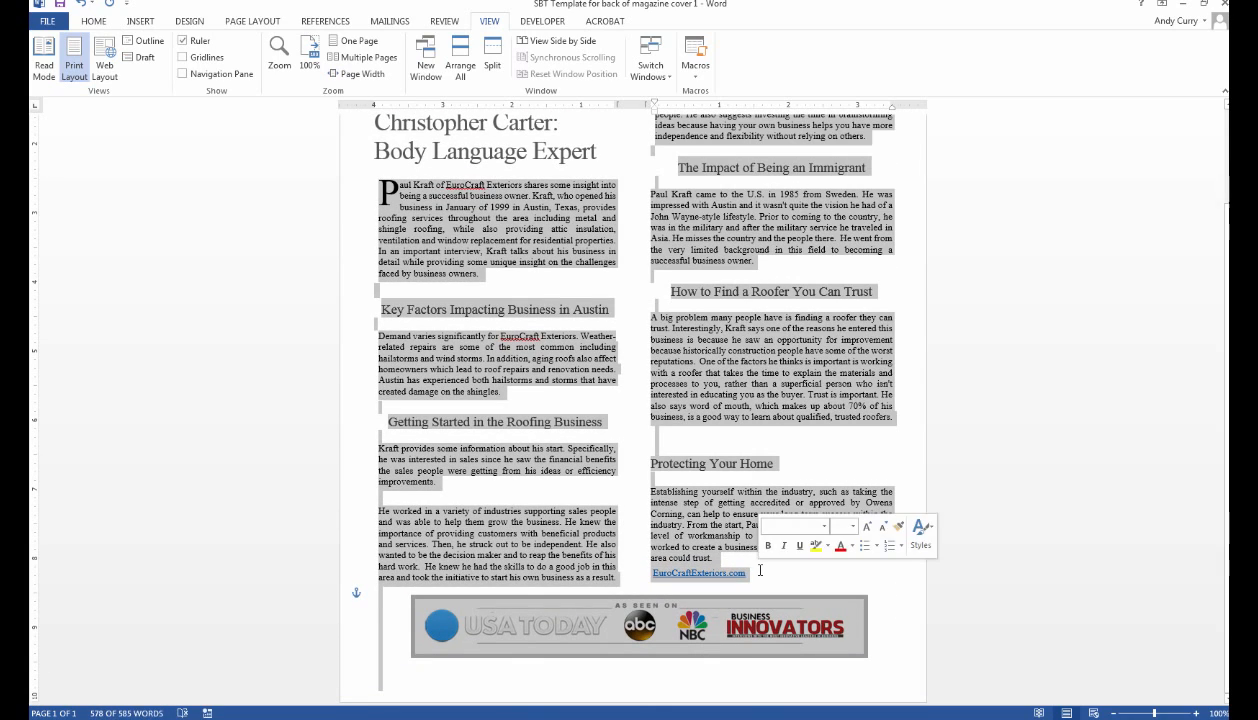
Cut all the old article text from both columns, including the Protecting Your Home section.
left_click(756, 572)
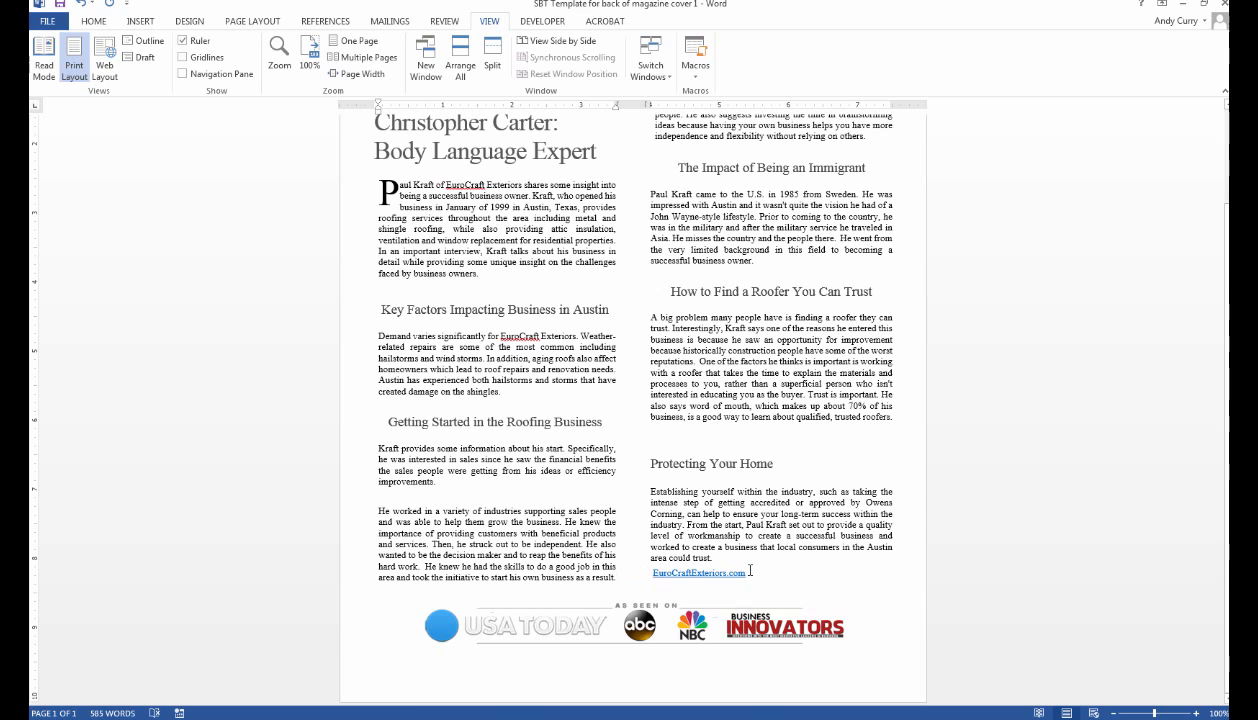
left_click(752, 570, "shift")
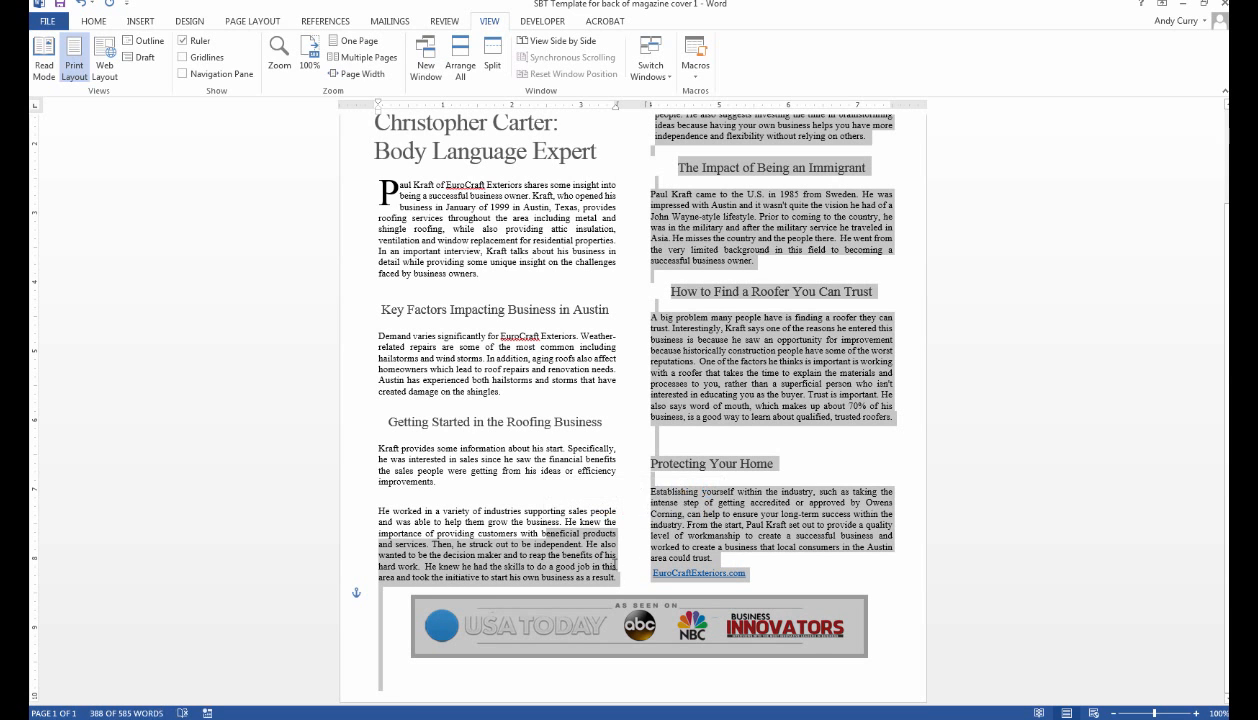
left_click(618, 576)
left_click_drag(618, 573, 335, 208)
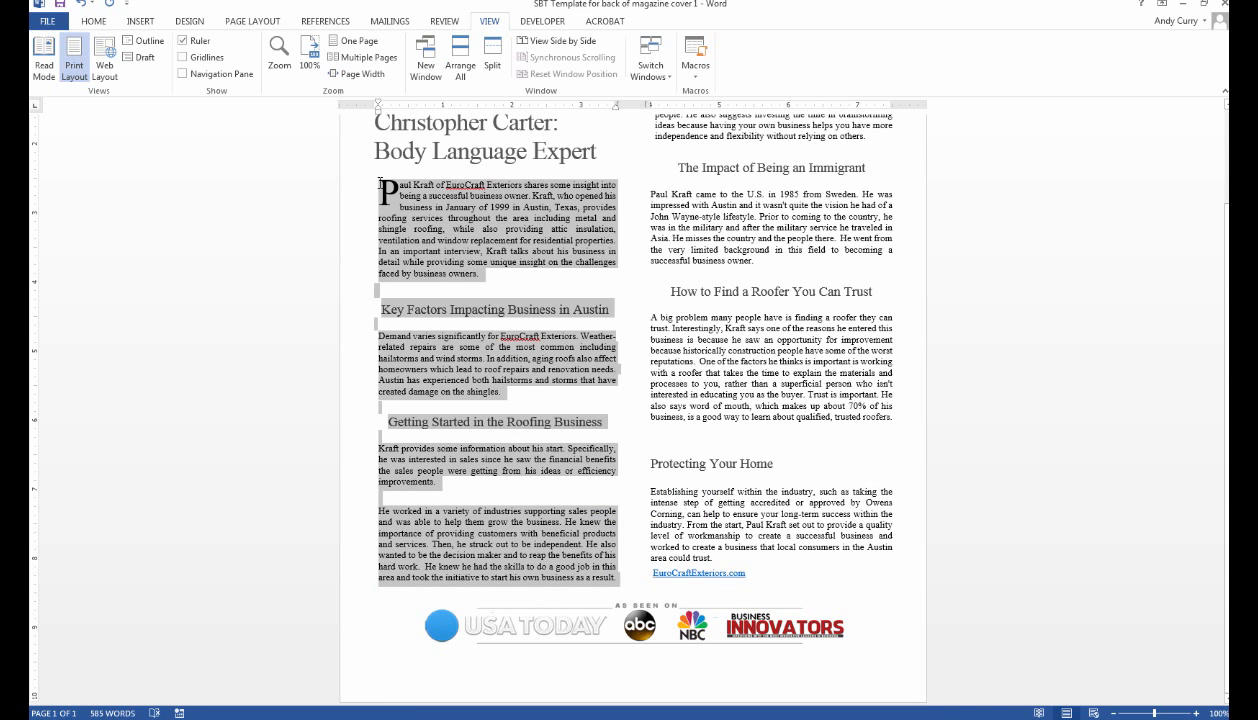
key("ctrl+x")
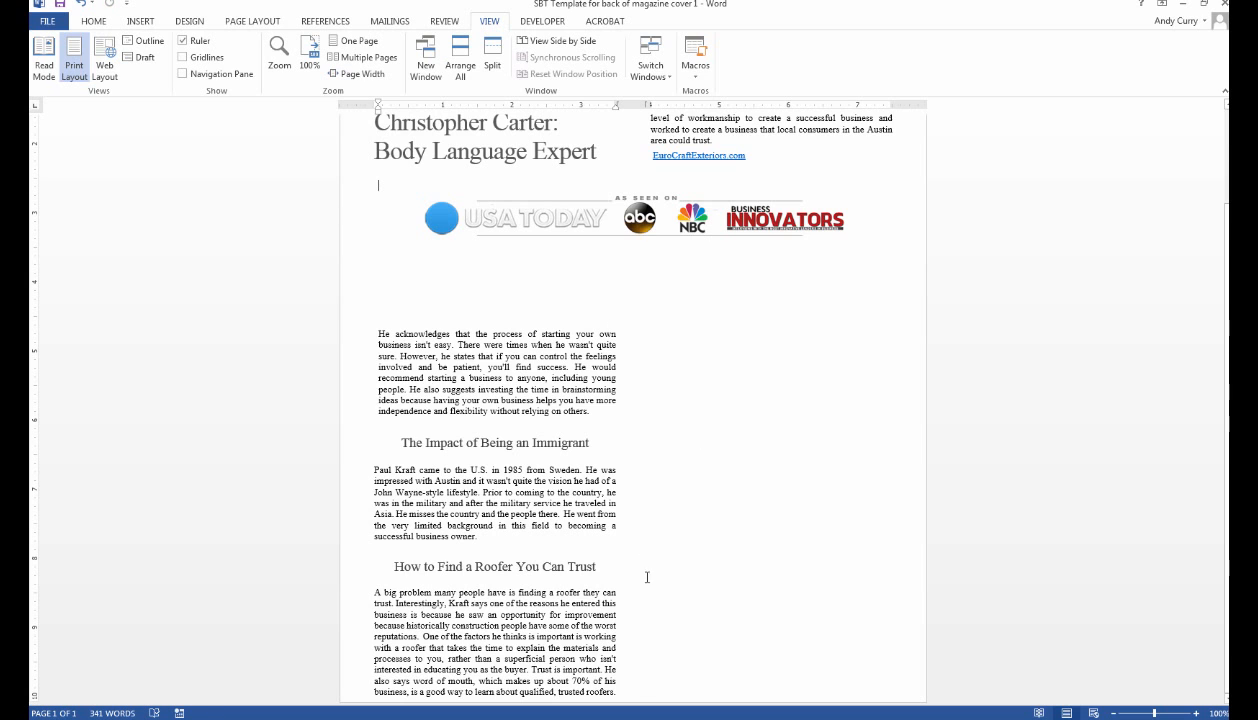
left_click_drag(624, 691, 372, 298)
key("ctrl+x")
left_click_drag(383, 458, 370, 330)
key("ctrl+x")
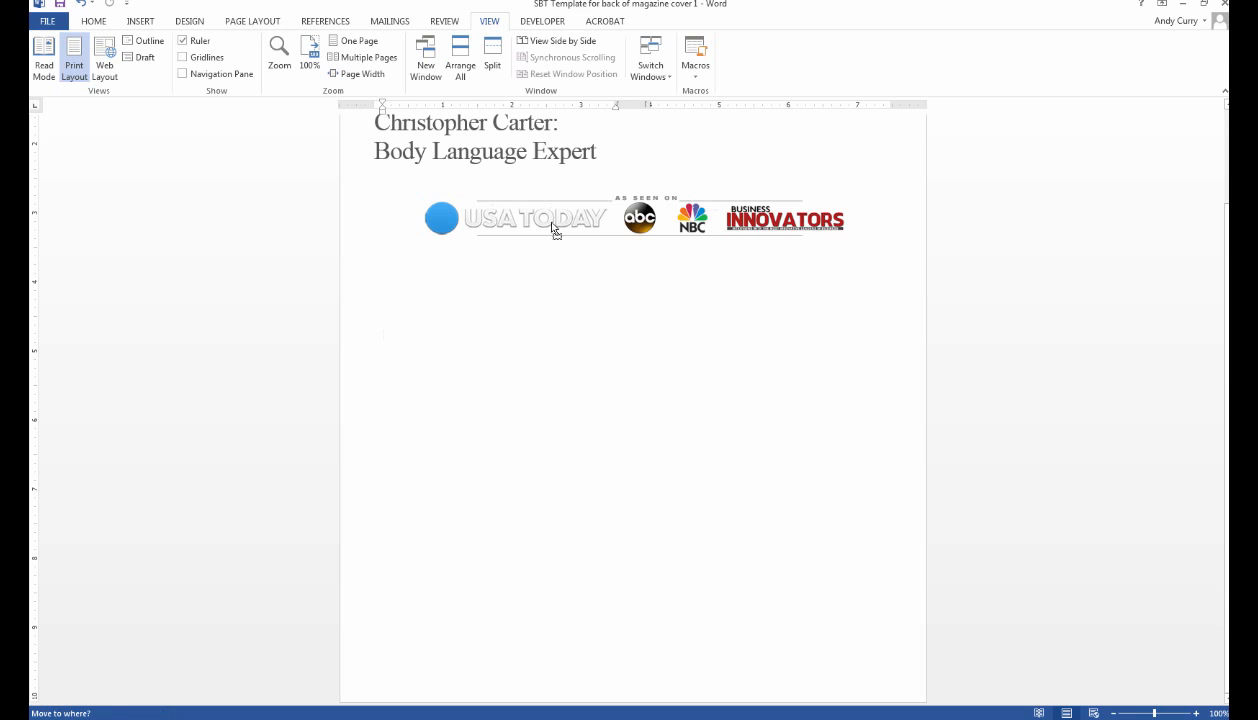
Add a blank line above the 'As seen on' logo picture.
left_click(552, 217)
left_click(635, 302)
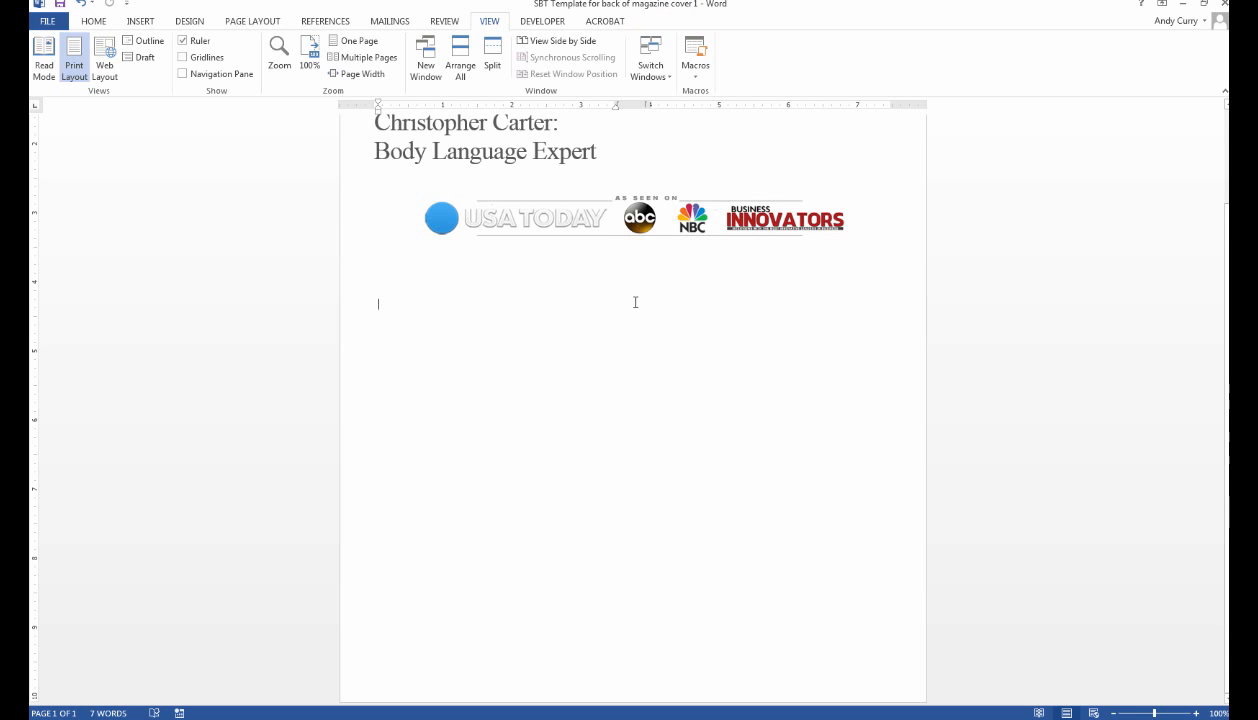
left_click(473, 182)
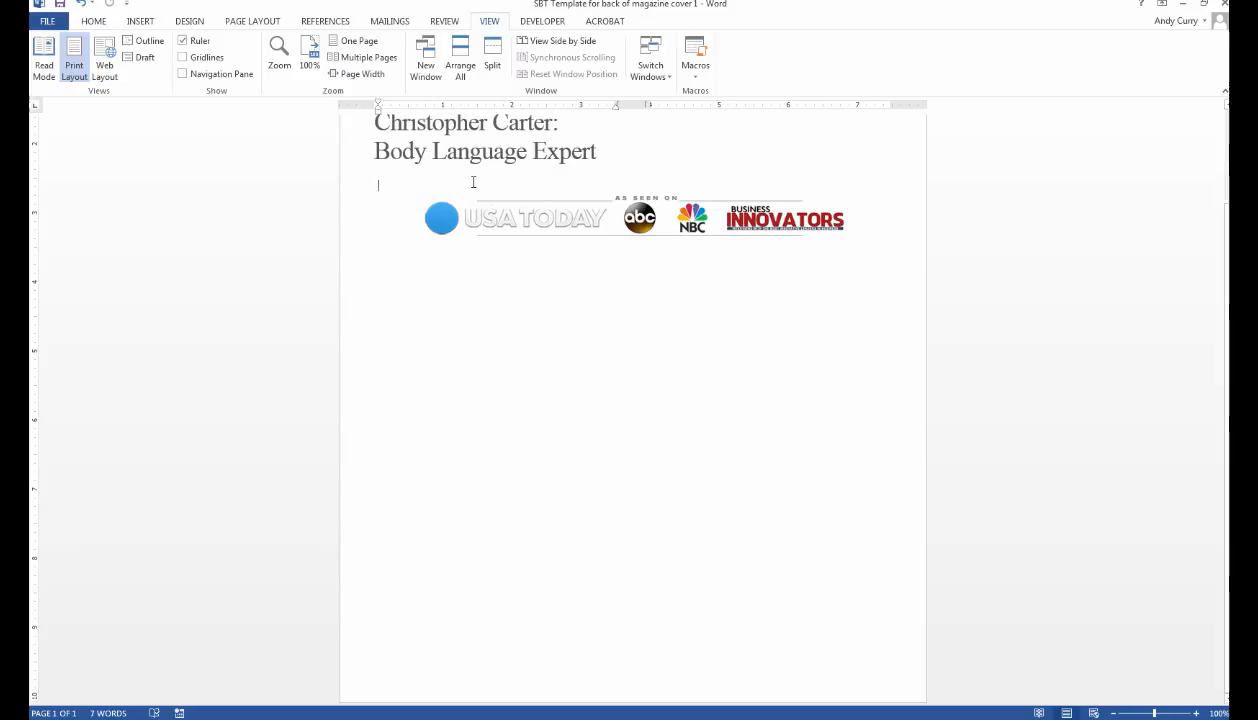
key("Return")
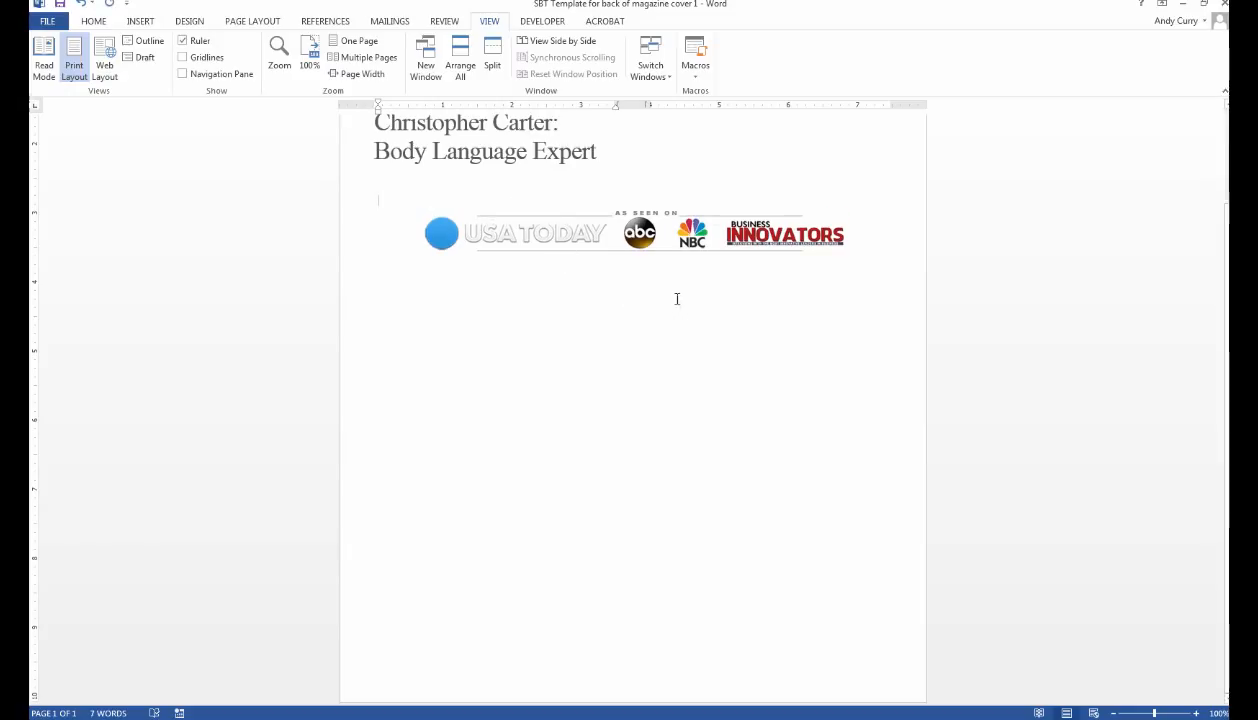
Select and copy the article text from the customer's article document.
left_click_drag(29, 32, 716, 29)
left_click_drag(313, 194, 699, 376)
scroll(695, 376, "up", 3)
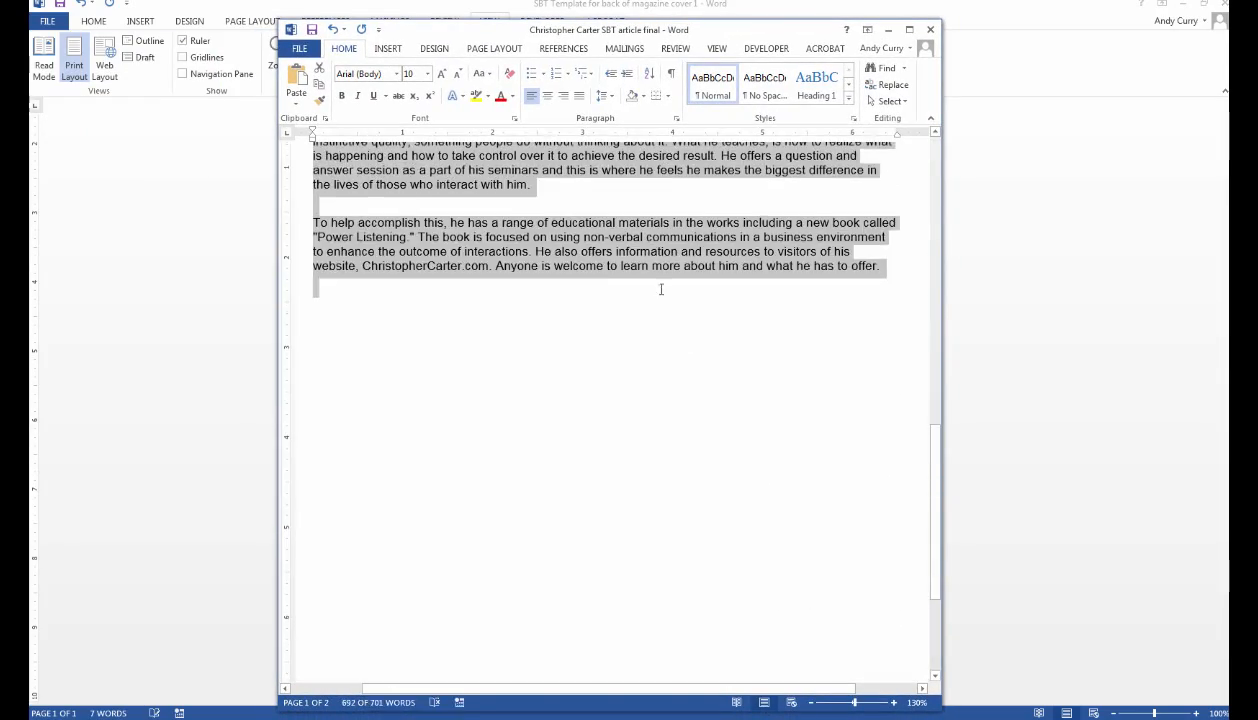
right_click(645, 253)
left_click(665, 283)
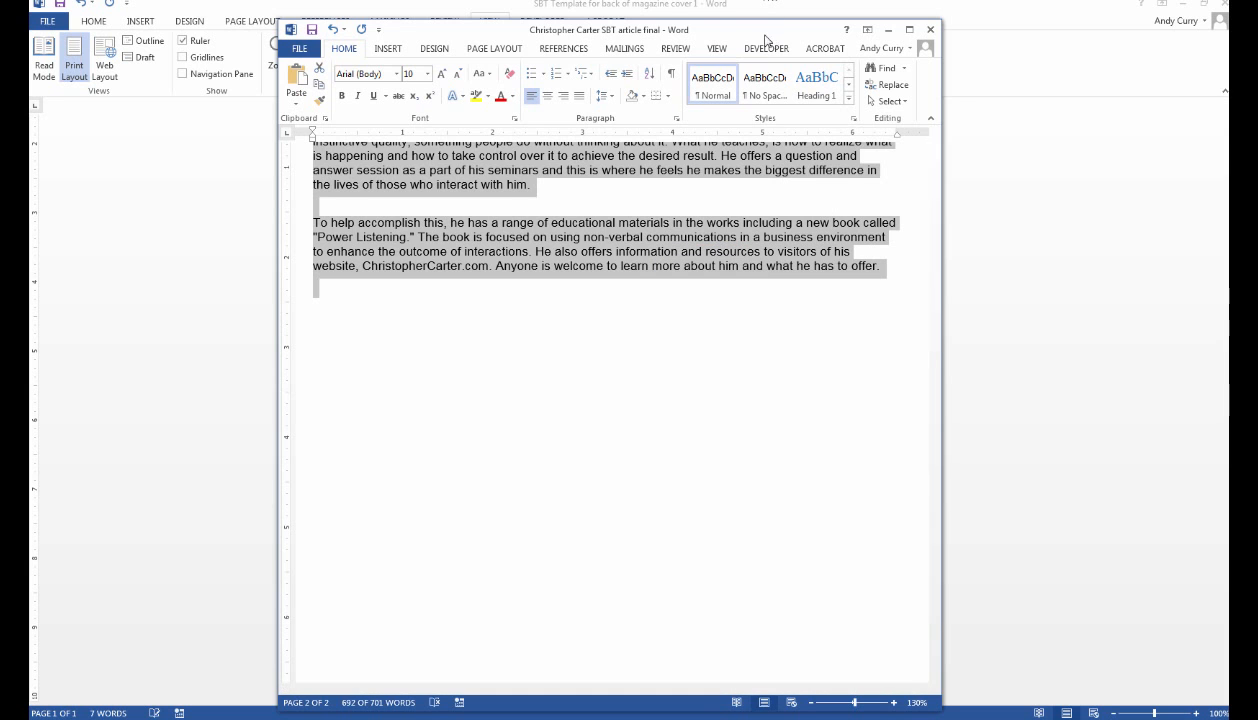
Paste the article below the template title and review the Entertainer to Speaker heading.
left_click_drag(765, 34, 29, 34)
left_click(447, 191)
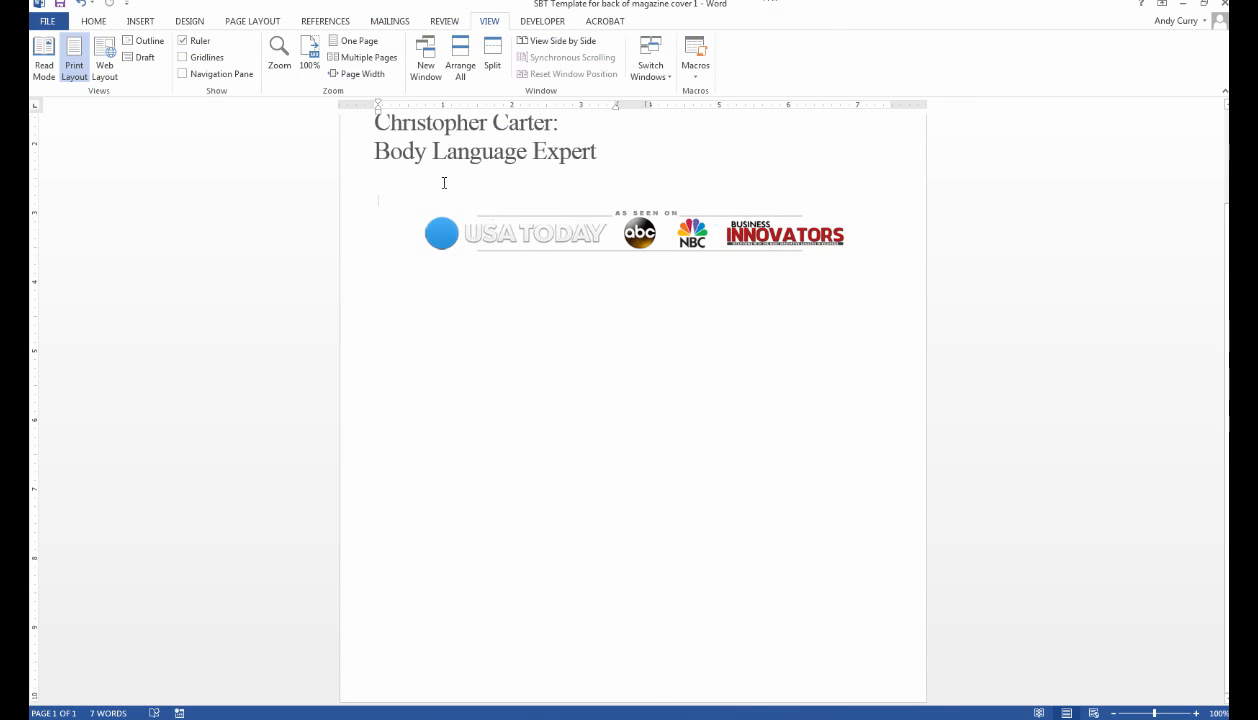
key("ctrl+v")
scroll(749, 371, "down", 4)
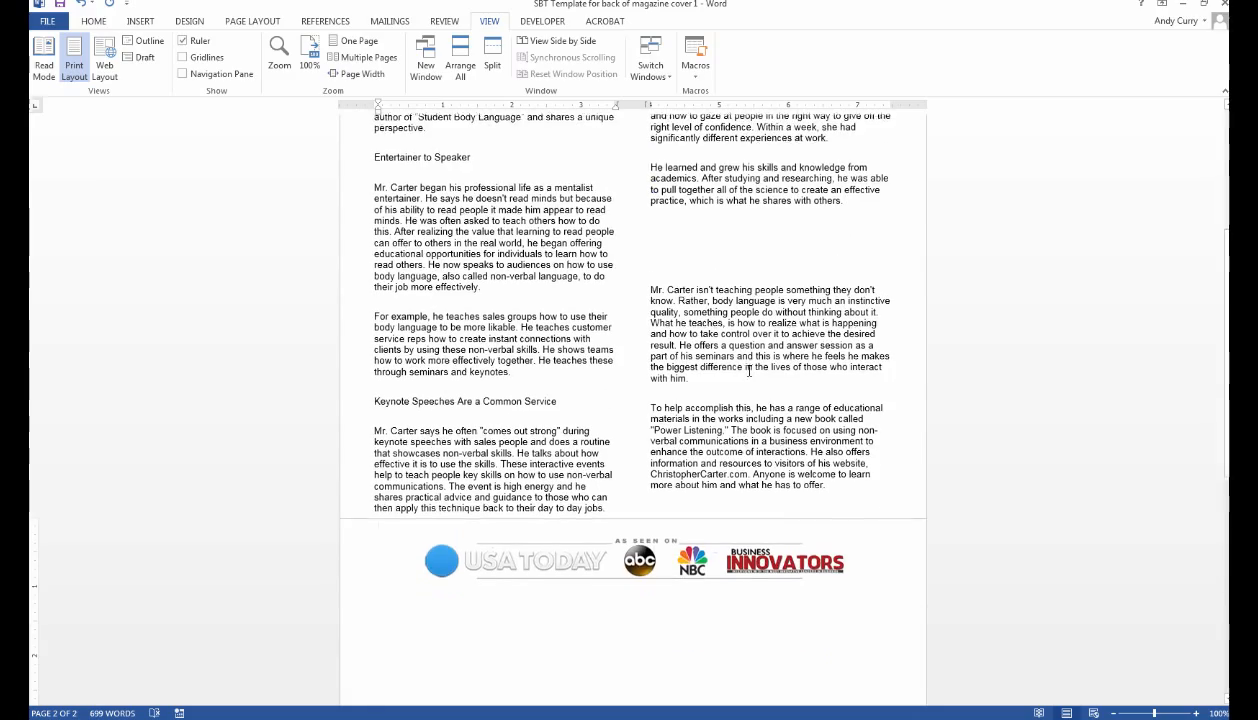
scroll(749, 371, "down", 1)
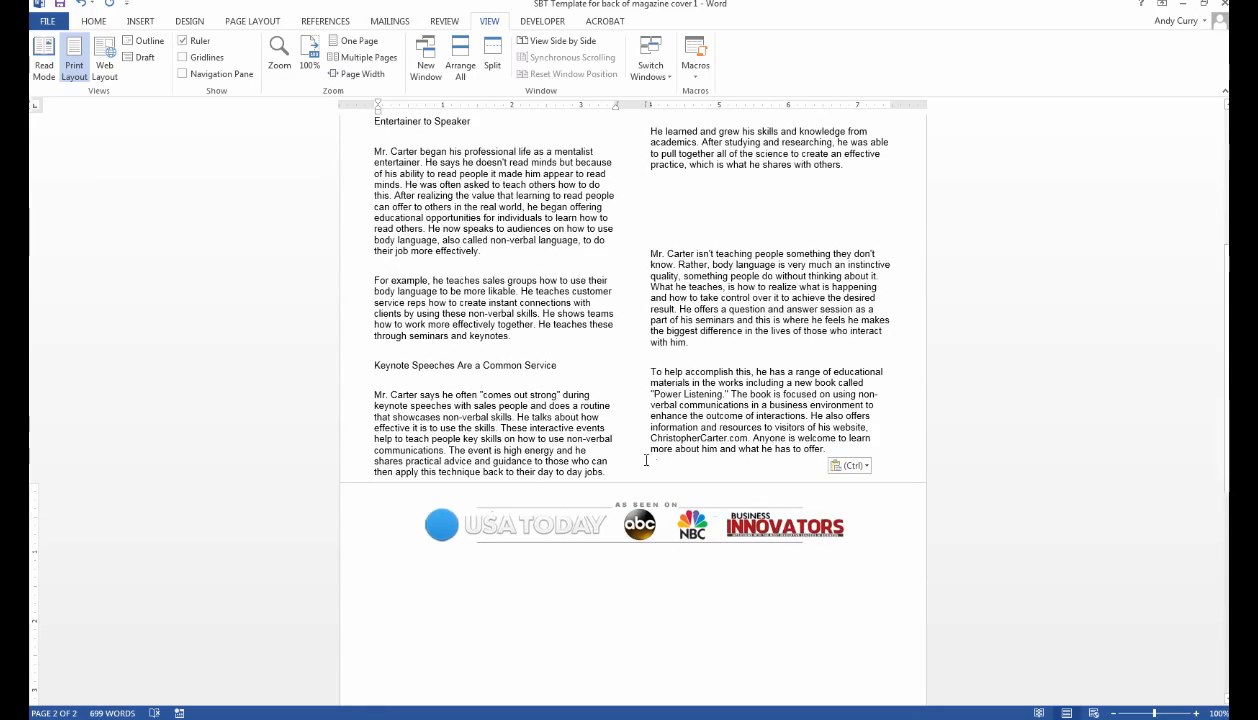
scroll(646, 460, "up", 6)
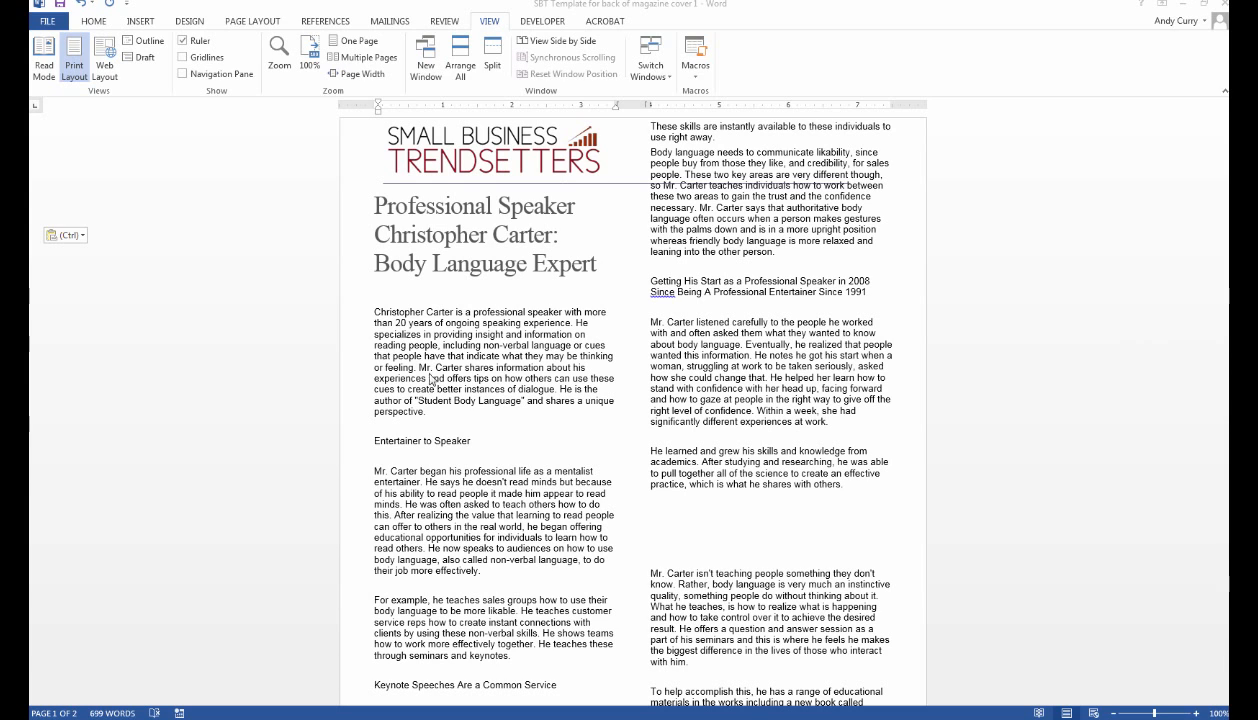
triple_click(393, 442)
left_click(549, 413)
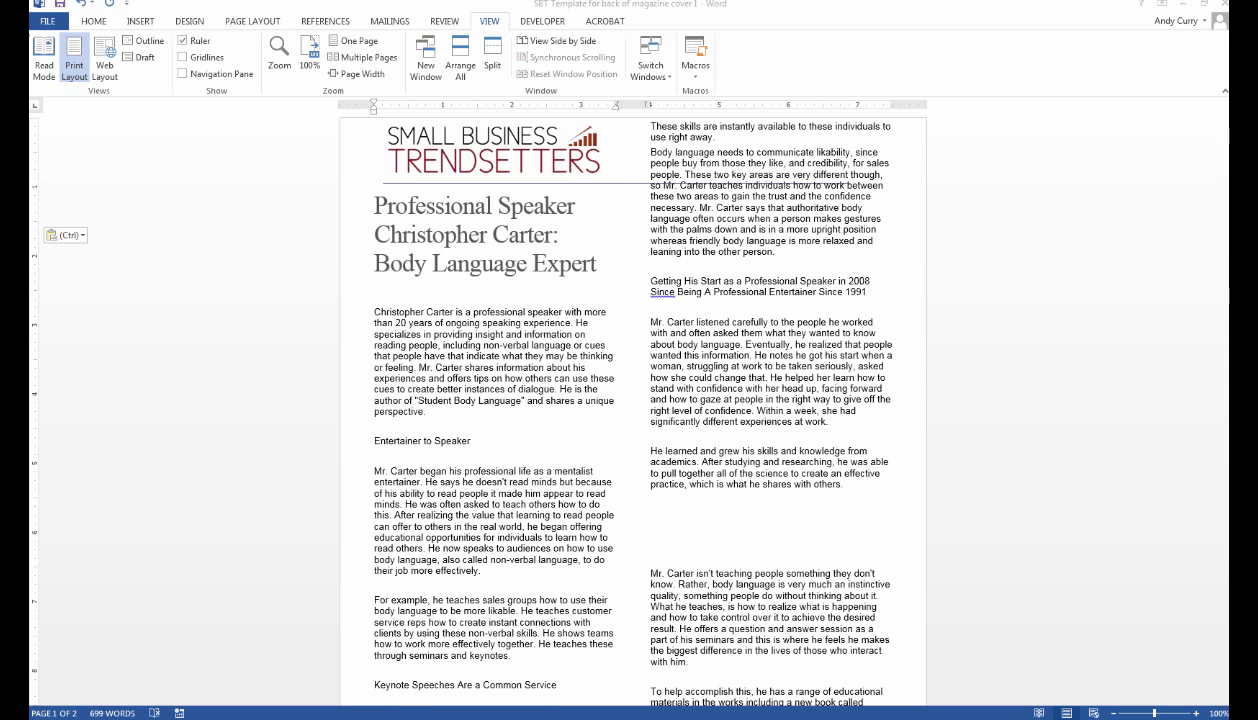
key("alt+Tab")
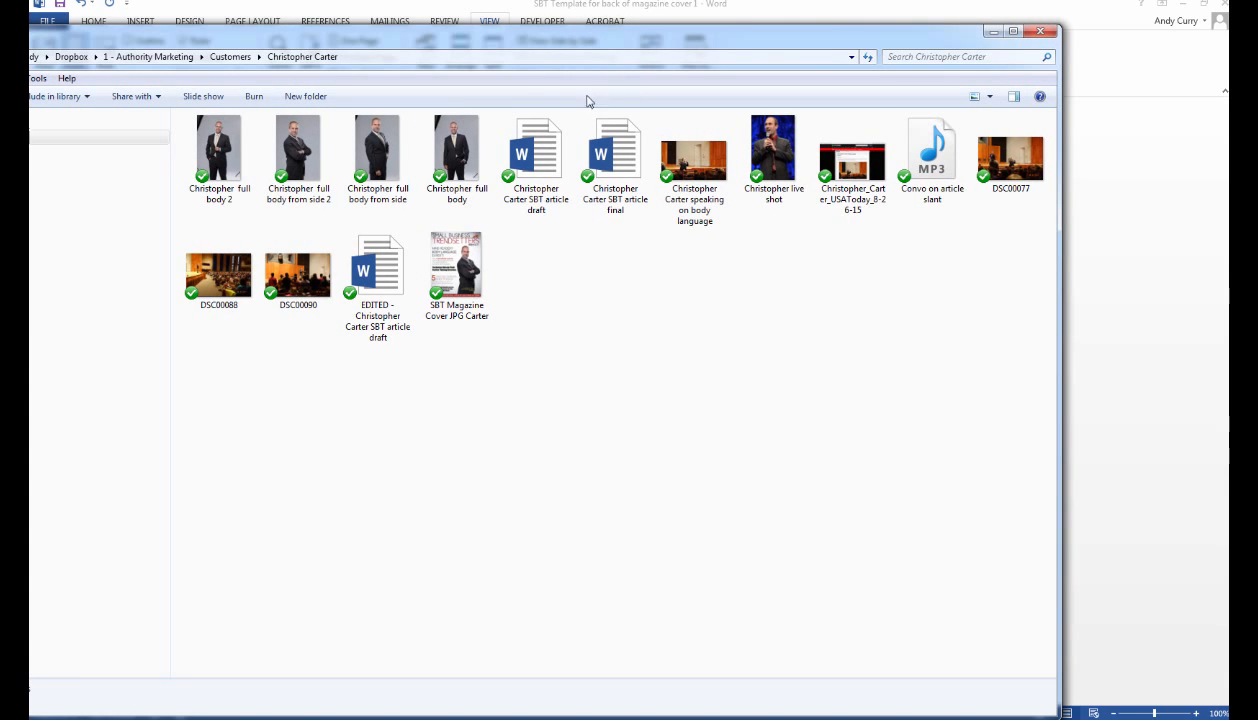
Open the cover 2 template from Customers, check a subheading's font, then close it.
left_click(238, 57)
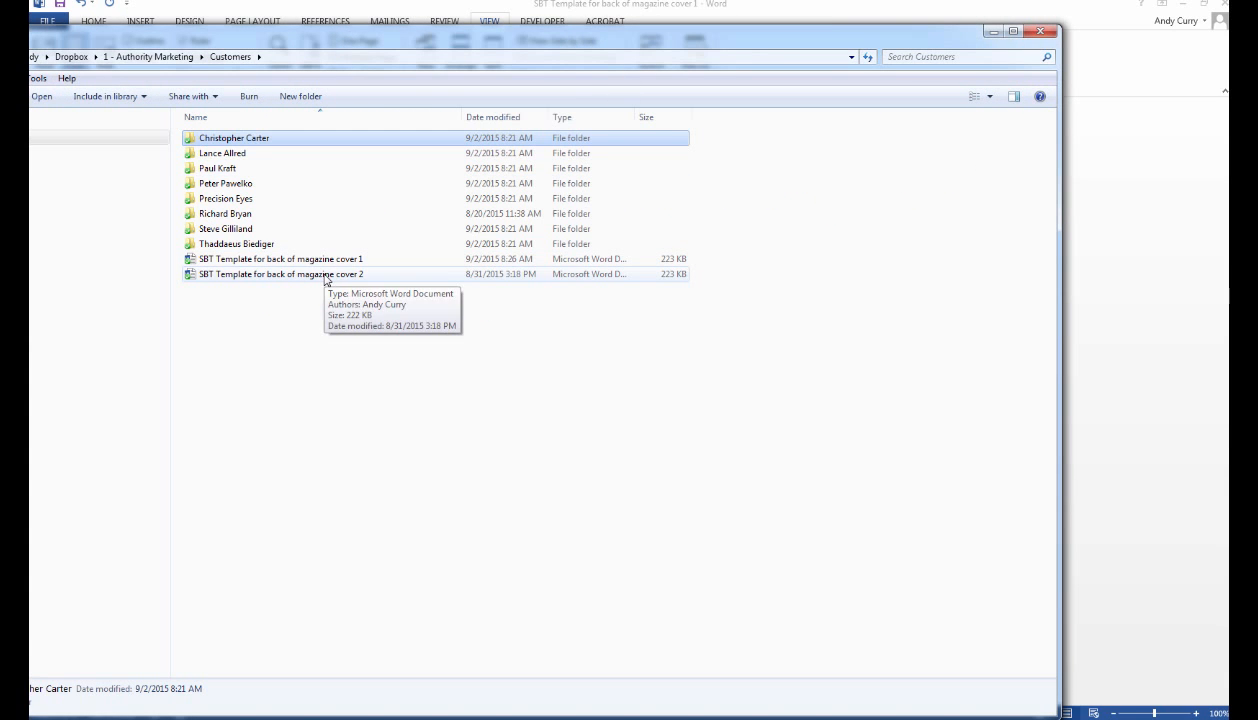
double_click(325, 274)
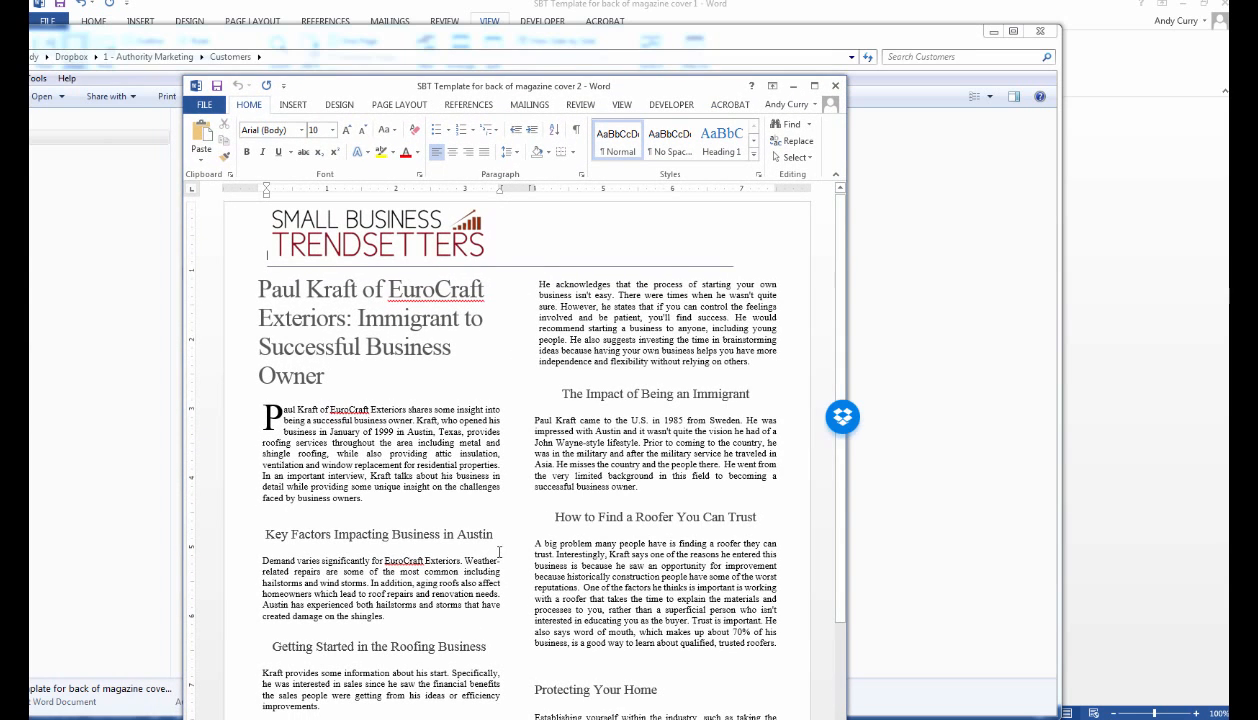
left_click_drag(496, 535, 384, 537)
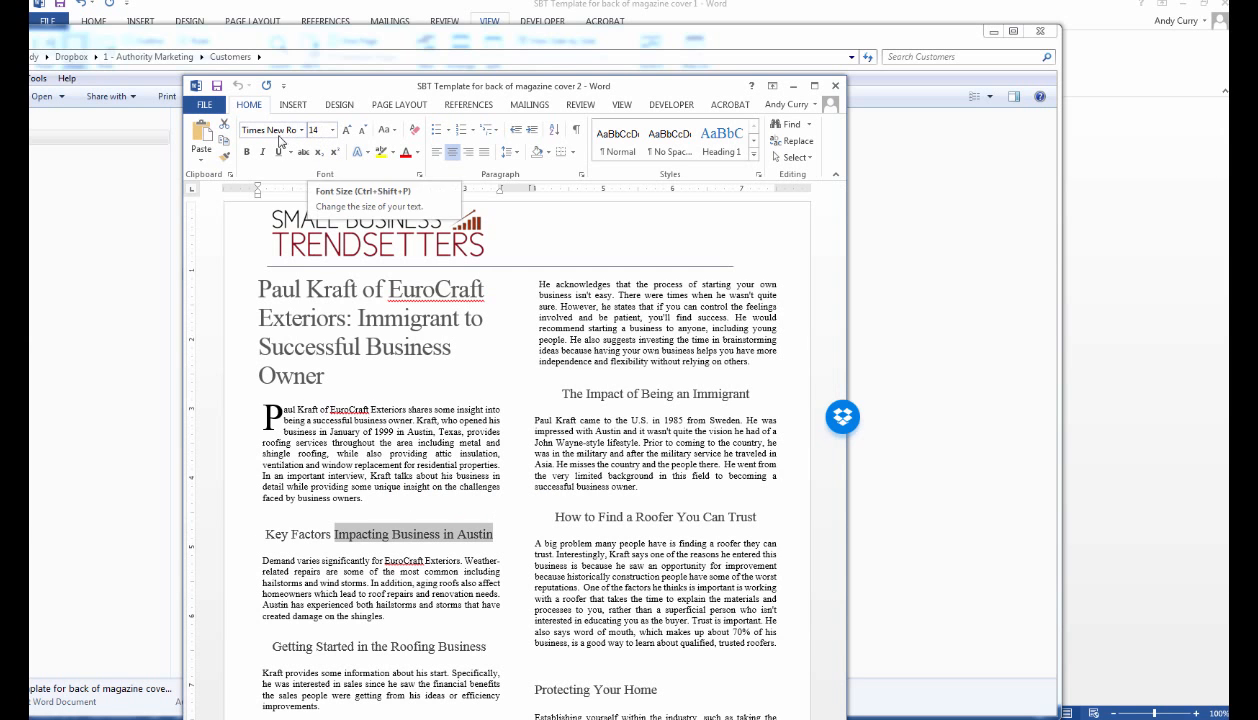
left_click(835, 88)
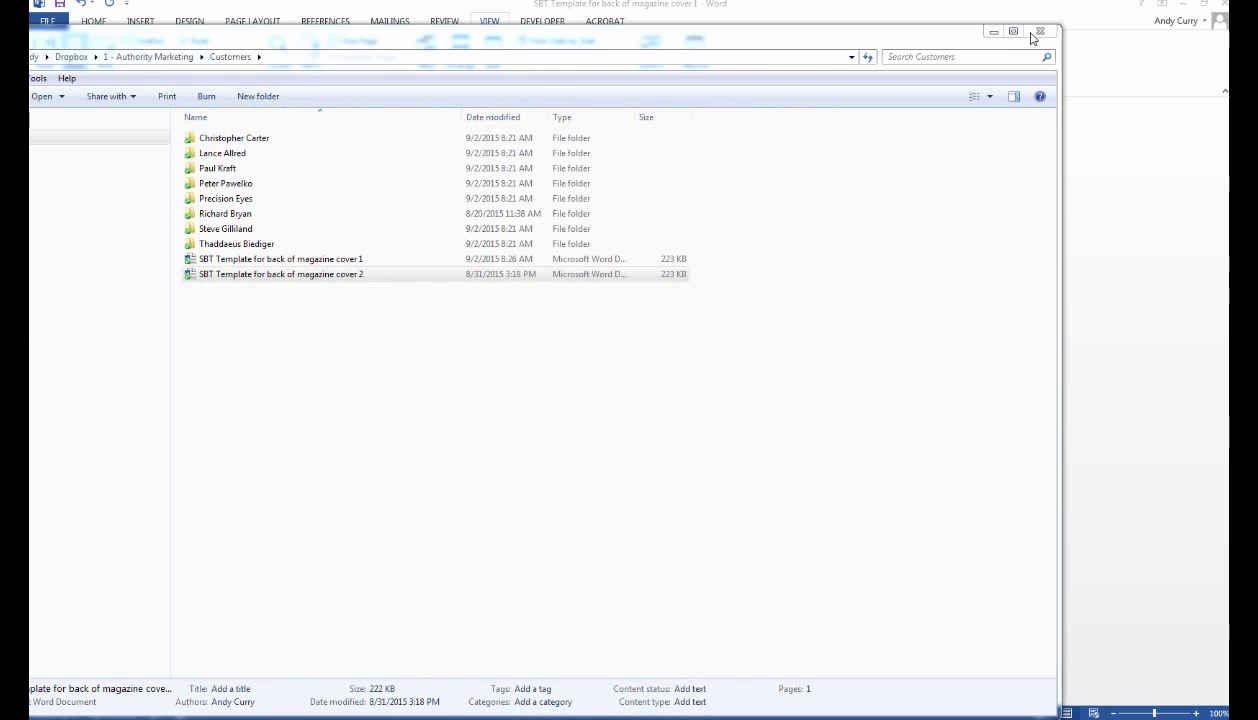
left_click(993, 32)
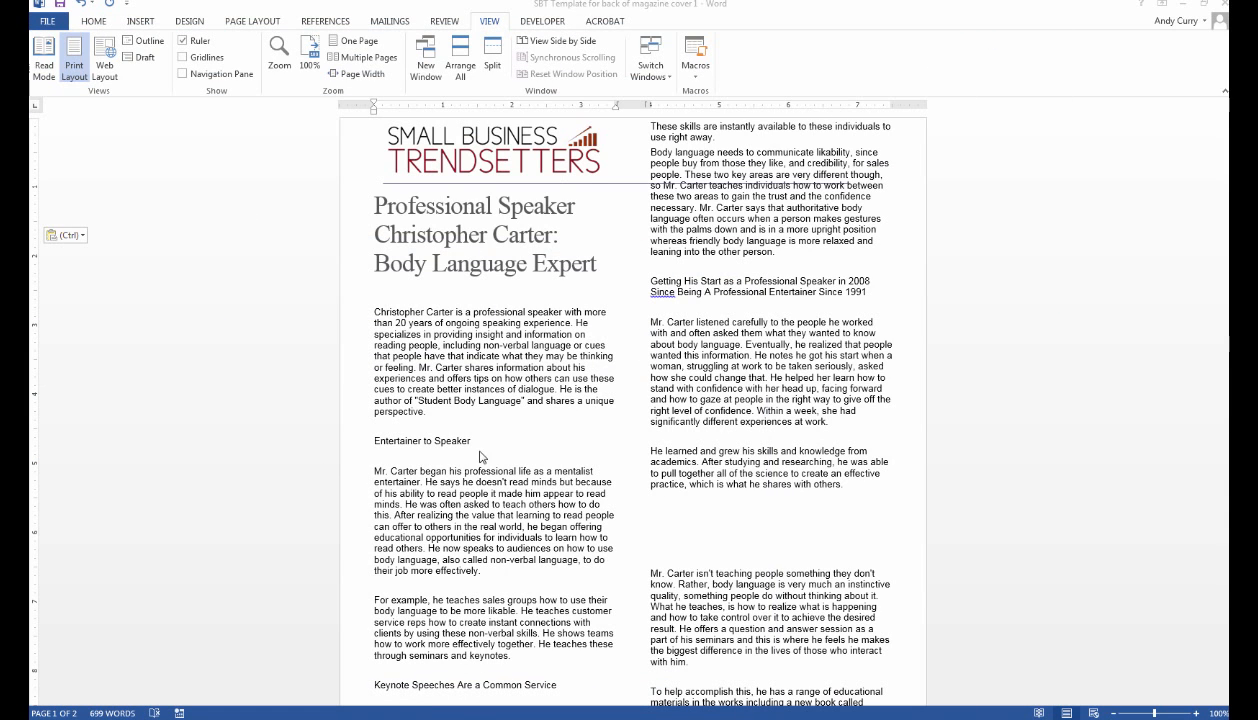
Set the Entertainer to Speaker heading in Times New Roman 14 pt with a theme colour.
left_click_drag(476, 441, 378, 447)
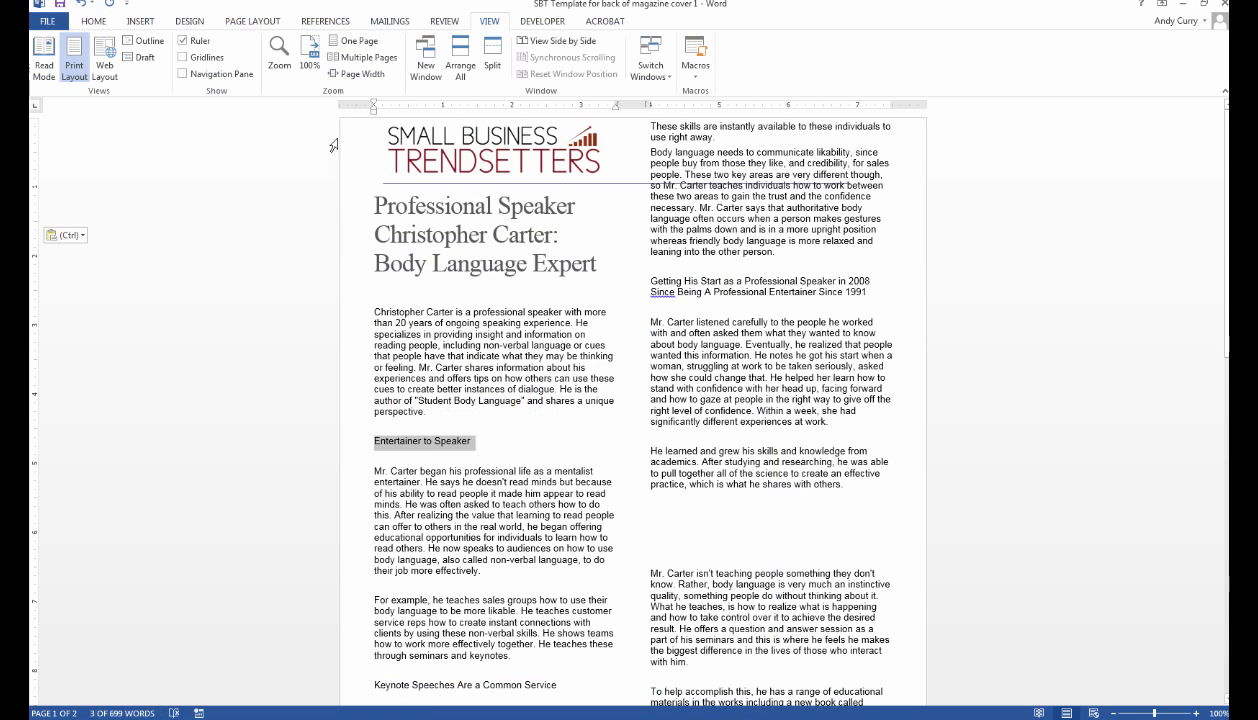
left_click(94, 21)
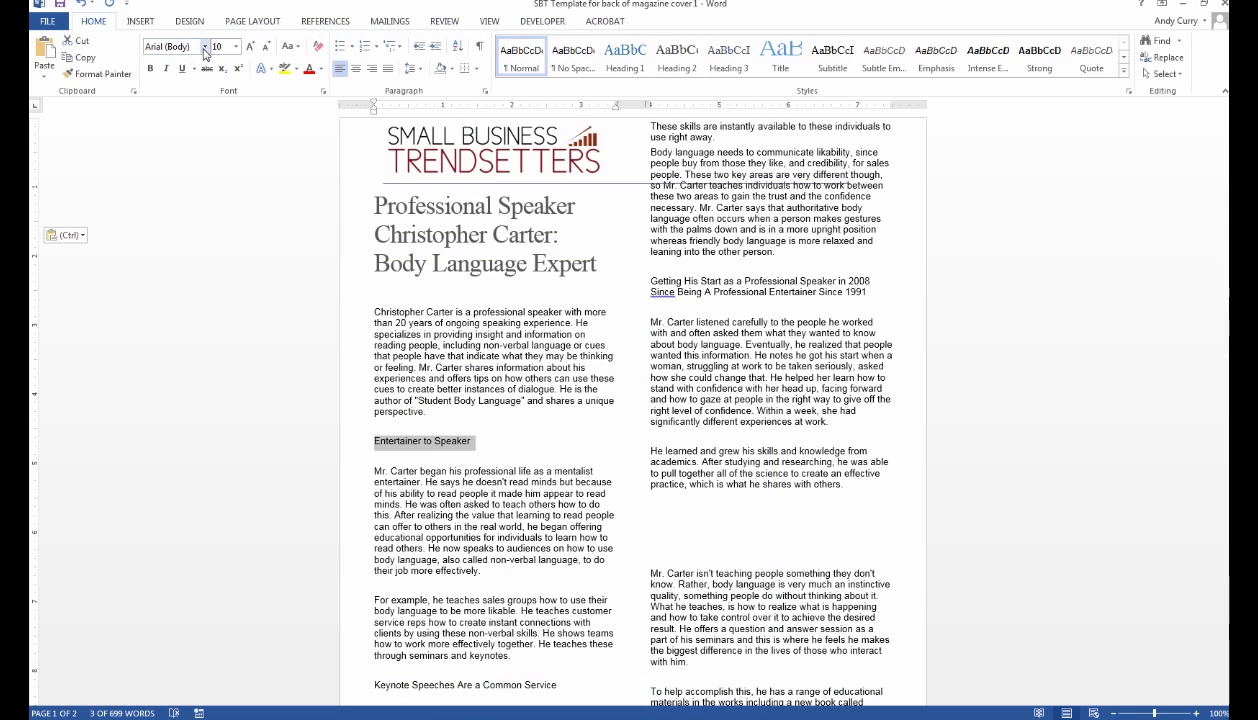
left_click(204, 48)
left_click(205, 84)
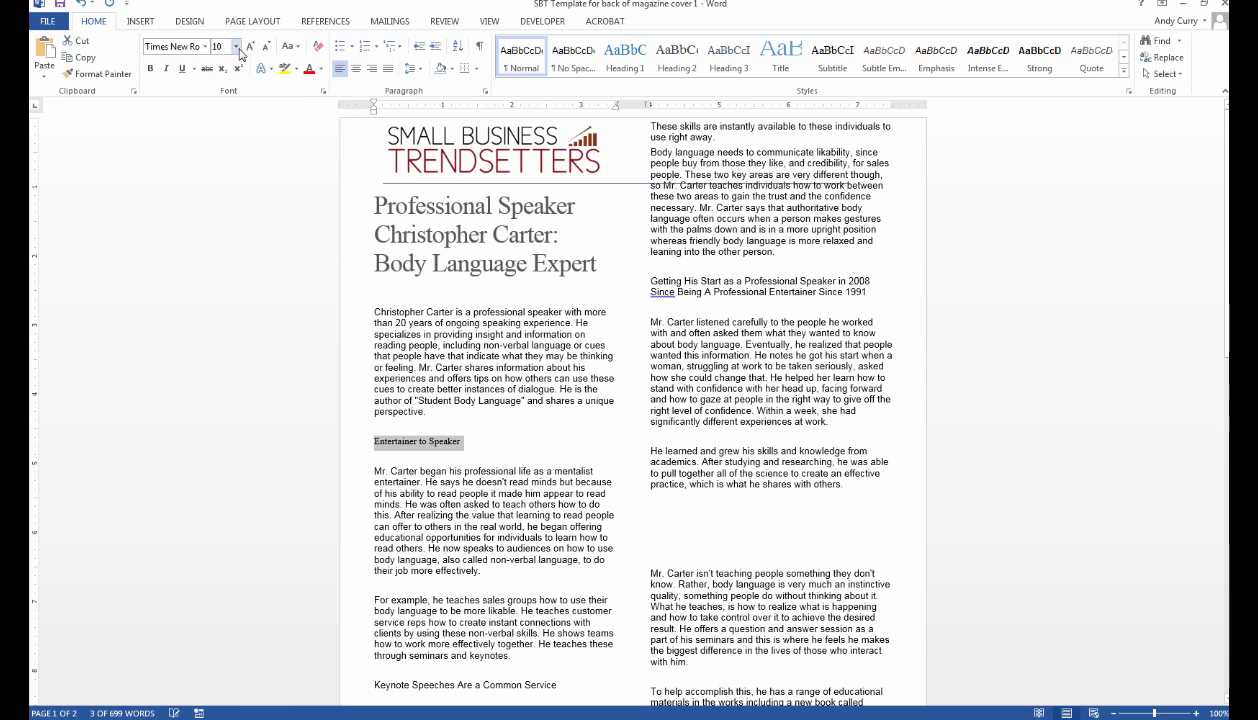
left_click(236, 47)
left_click(220, 133)
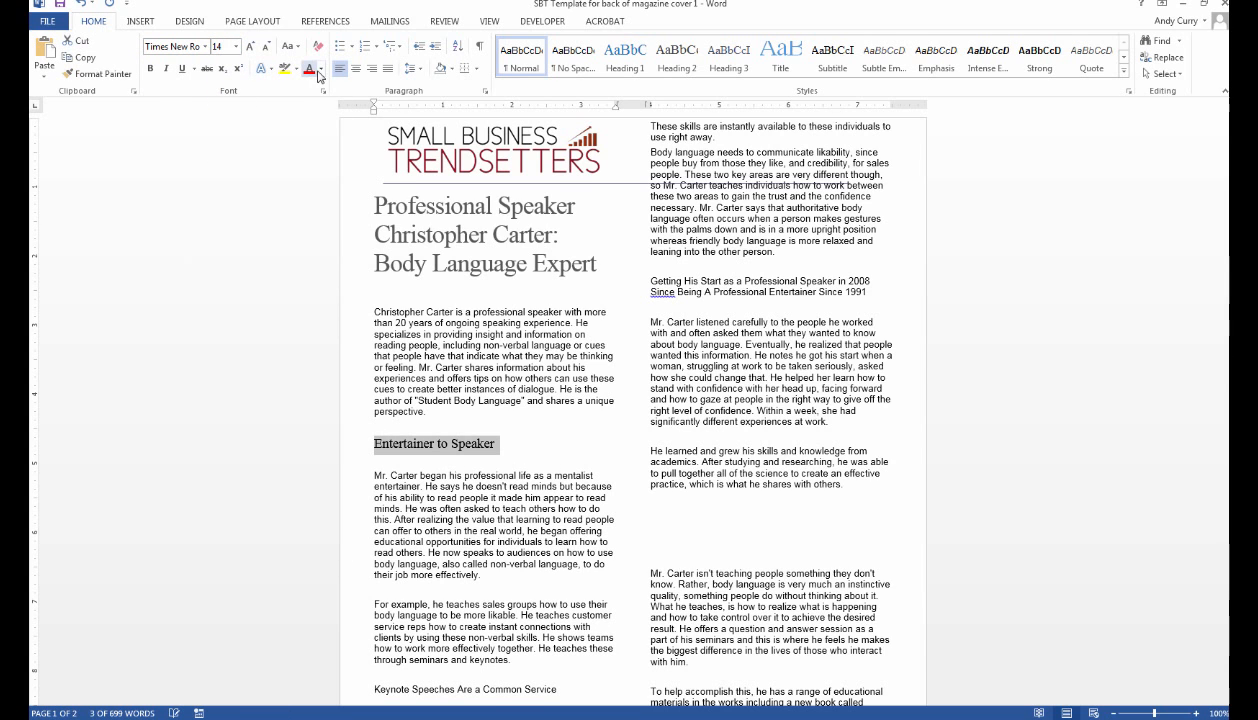
left_click(320, 70)
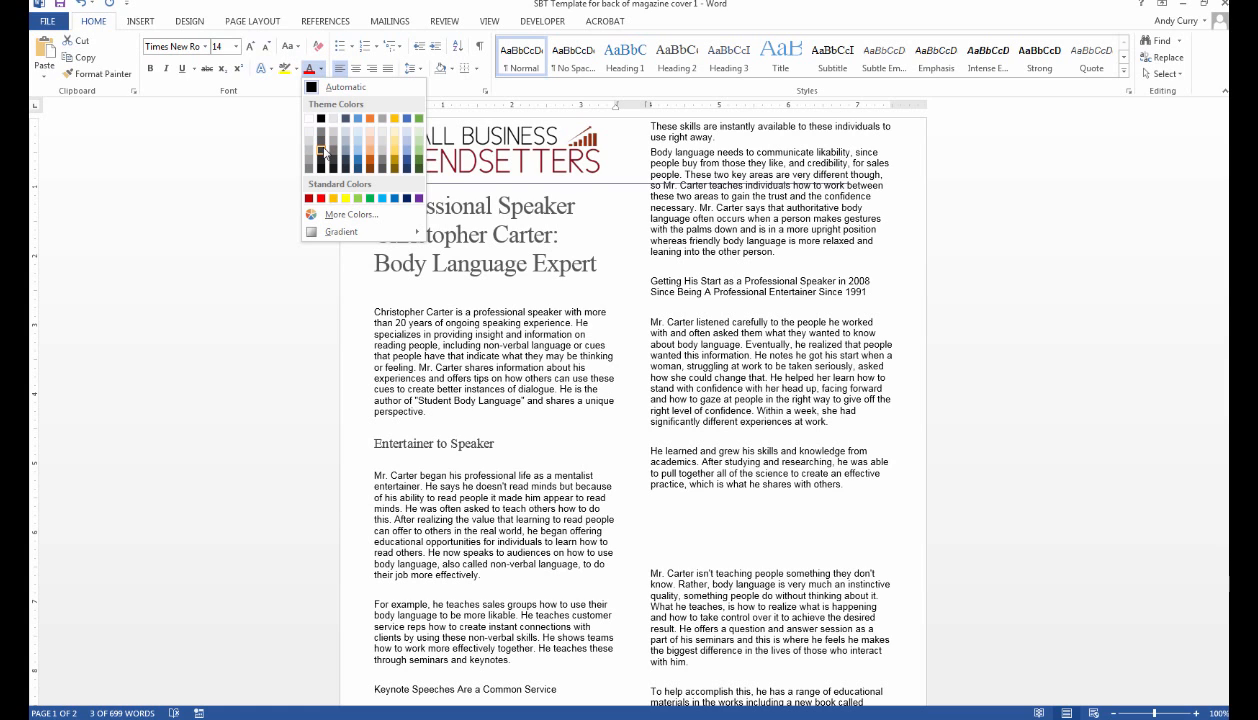
left_click(323, 151)
left_click(516, 446)
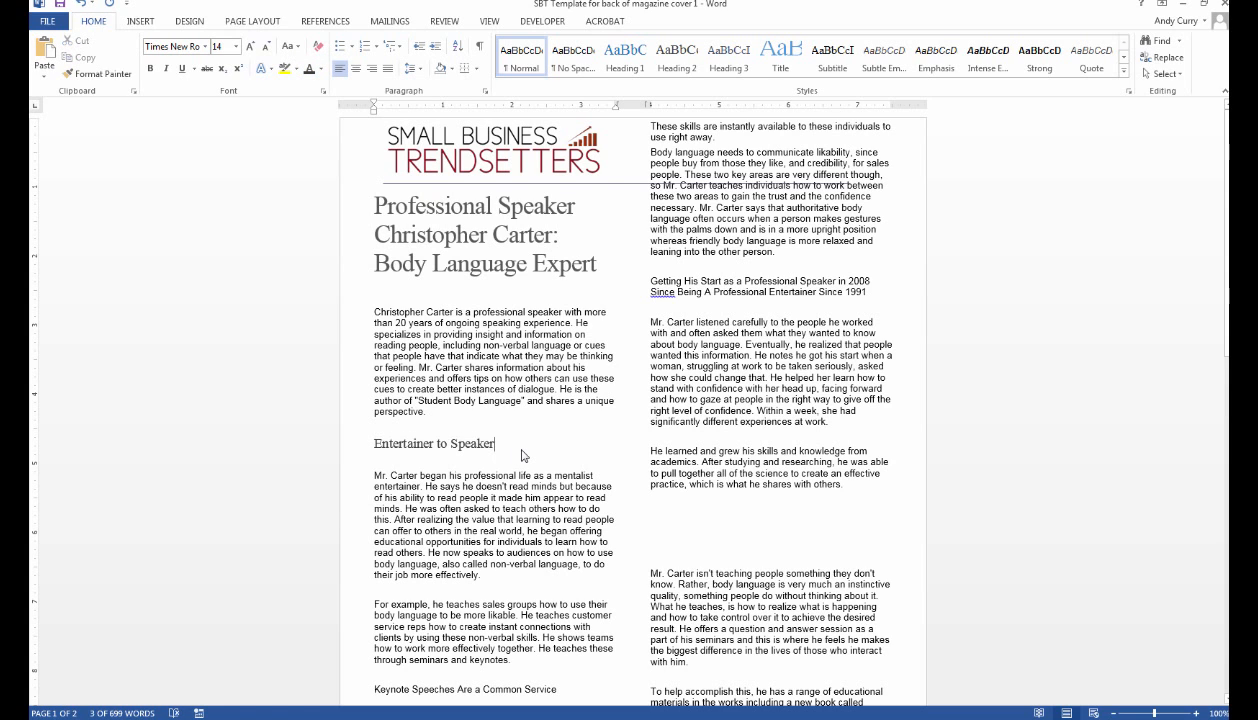
Turn the Entertainer to Speaker heading grey and centre it.
left_click_drag(597, 266, 432, 264)
left_click(321, 71)
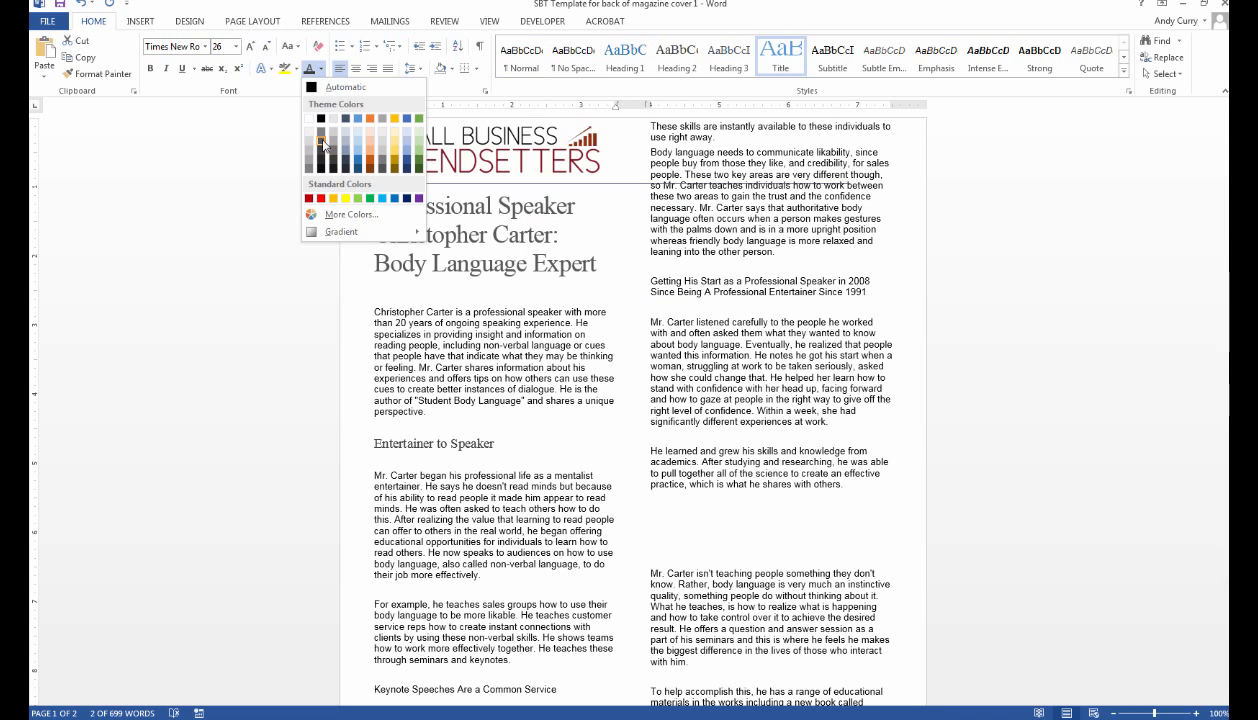
left_click(494, 443)
left_click_drag(494, 443, 374, 443)
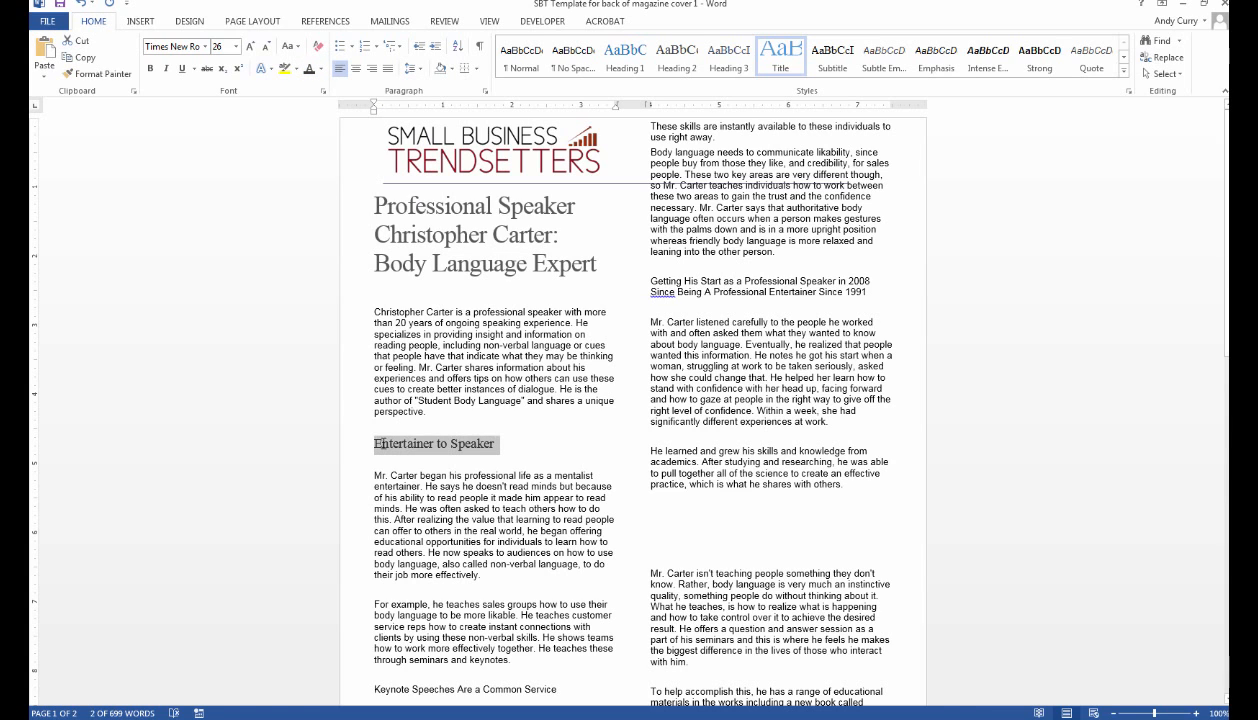
left_click(321, 69)
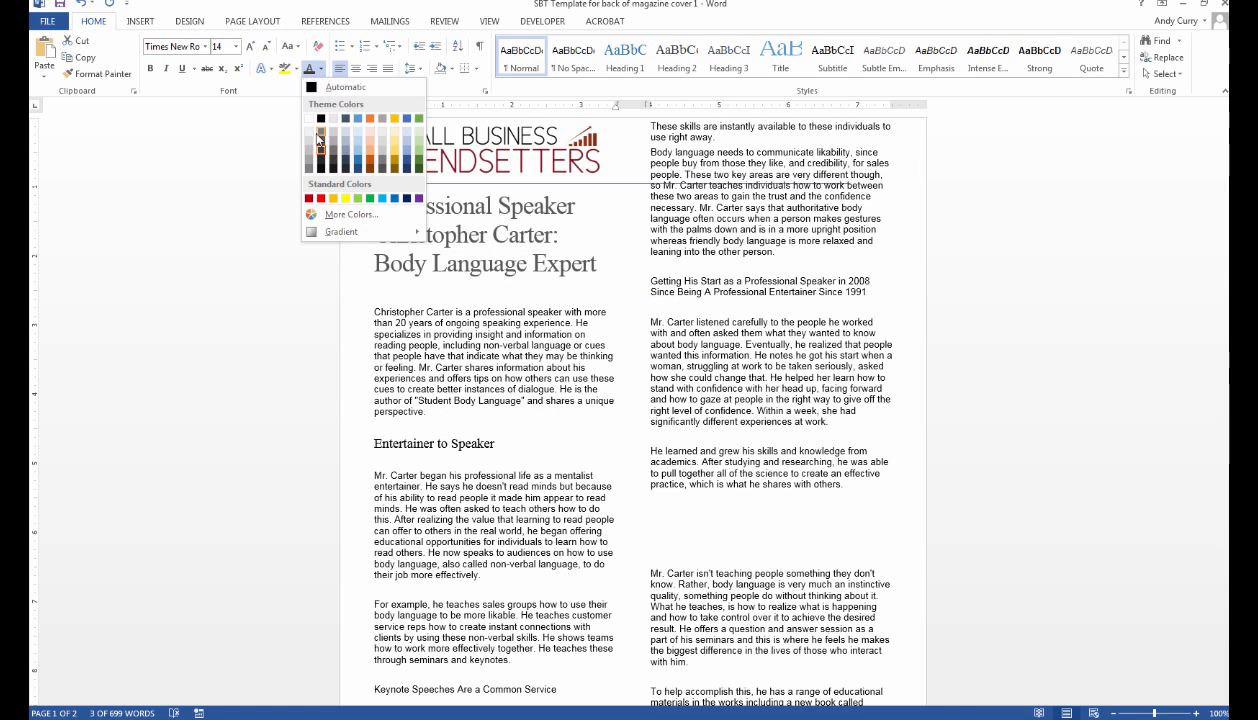
left_click(320, 148)
left_click(565, 520)
scroll(545, 487, "down", 3)
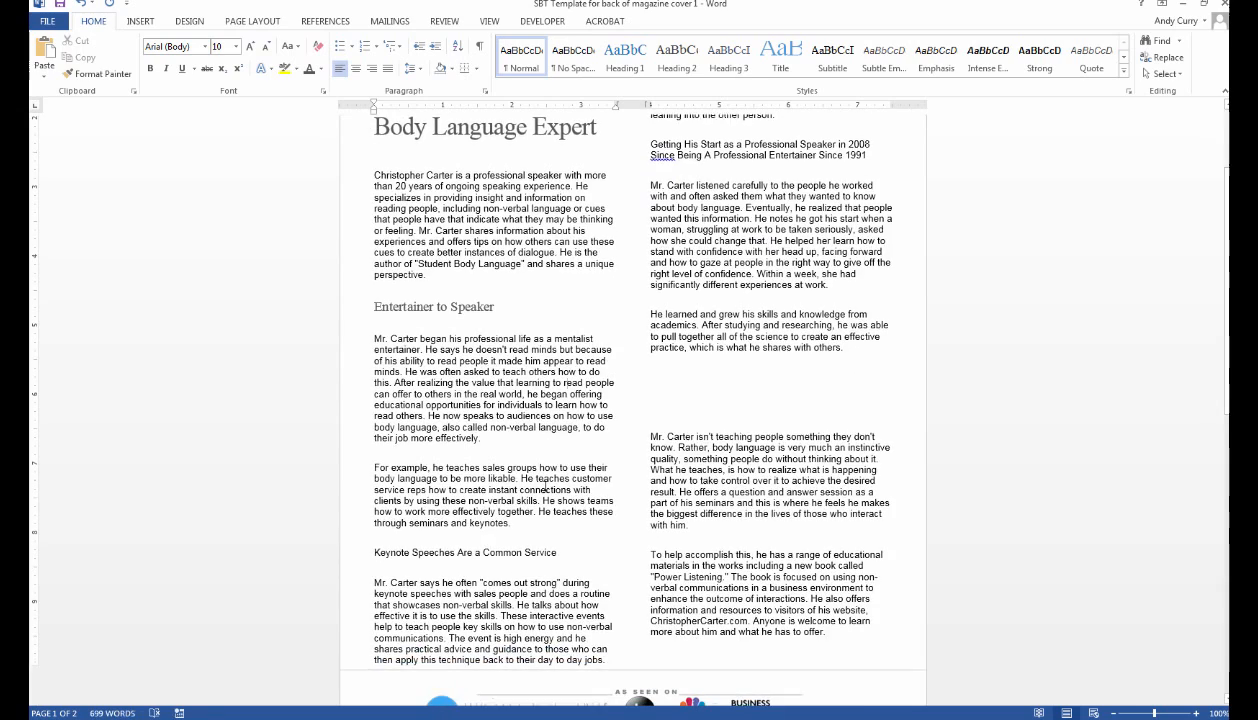
scroll(545, 486, "up", 1)
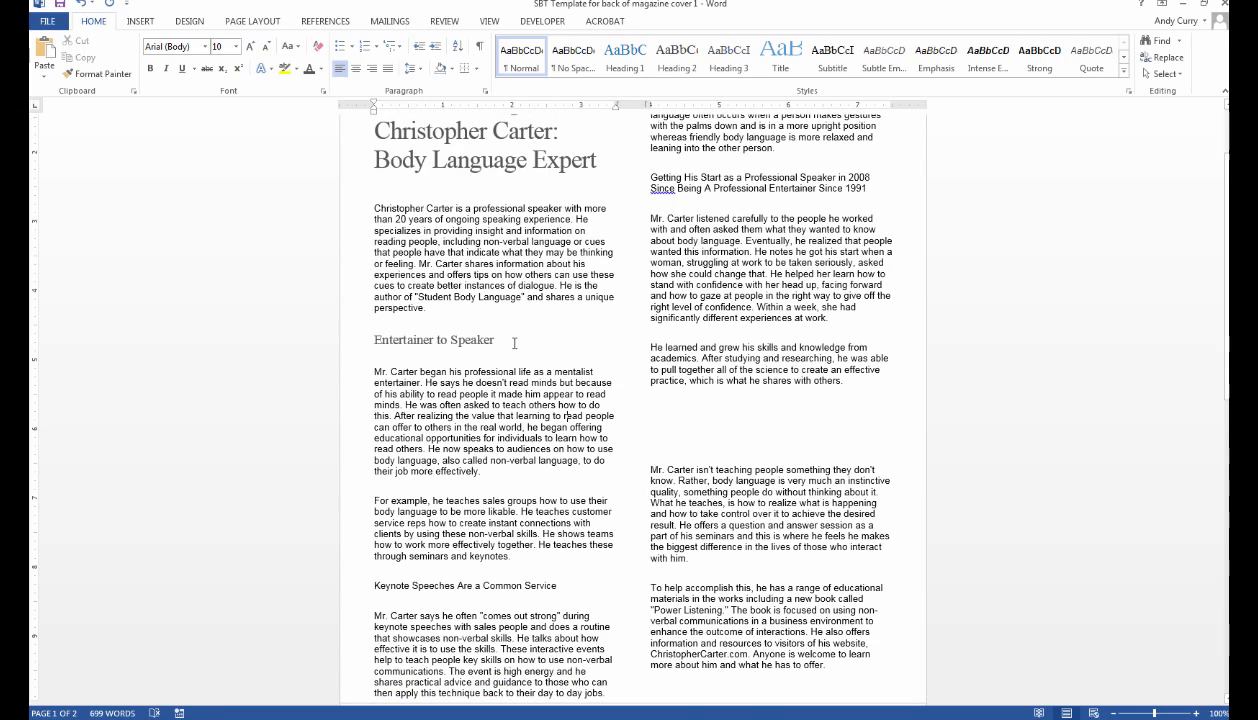
left_click(362, 339)
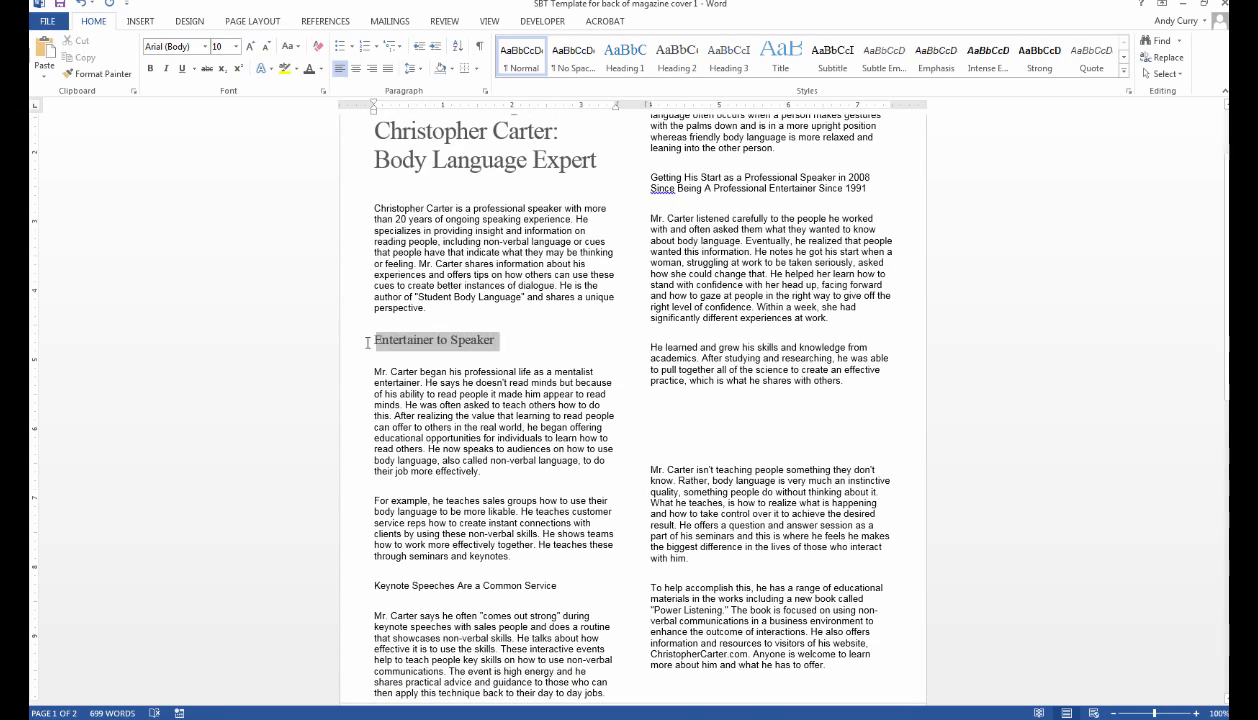
left_click(355, 68)
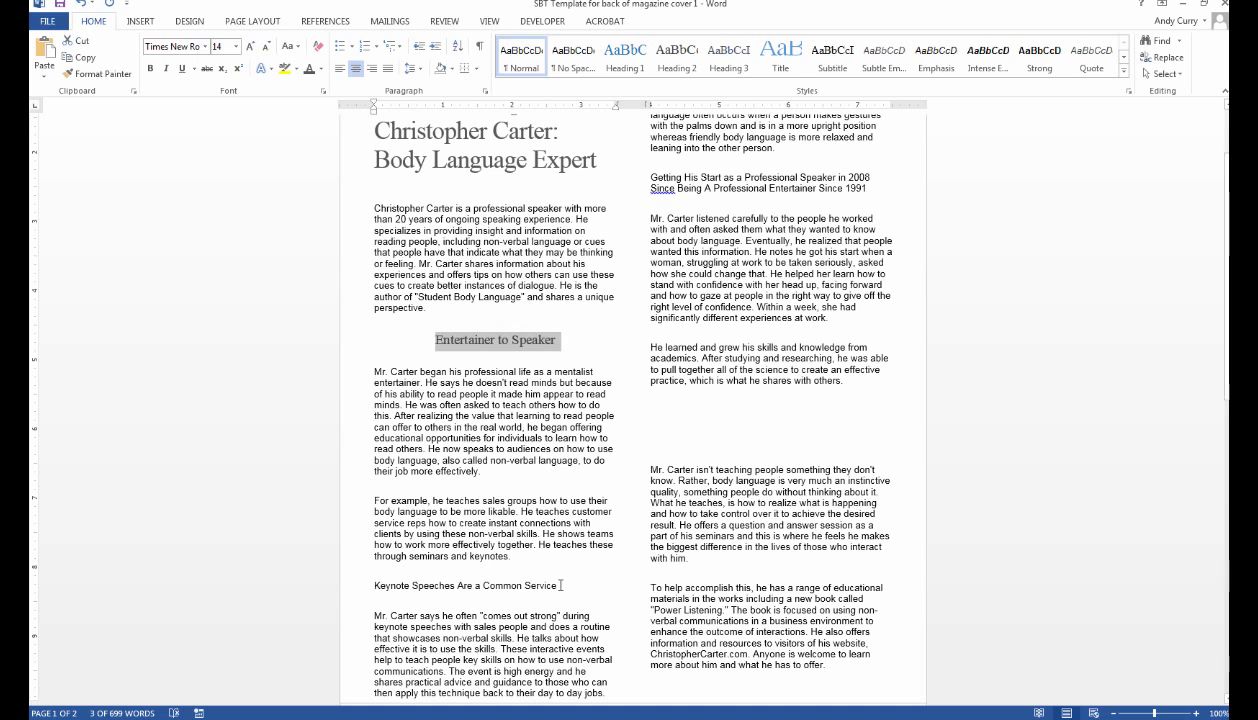
Set the Keynote Speeches Are a Common Service heading to 14 pt Times New Roman.
left_click_drag(561, 585, 366, 585)
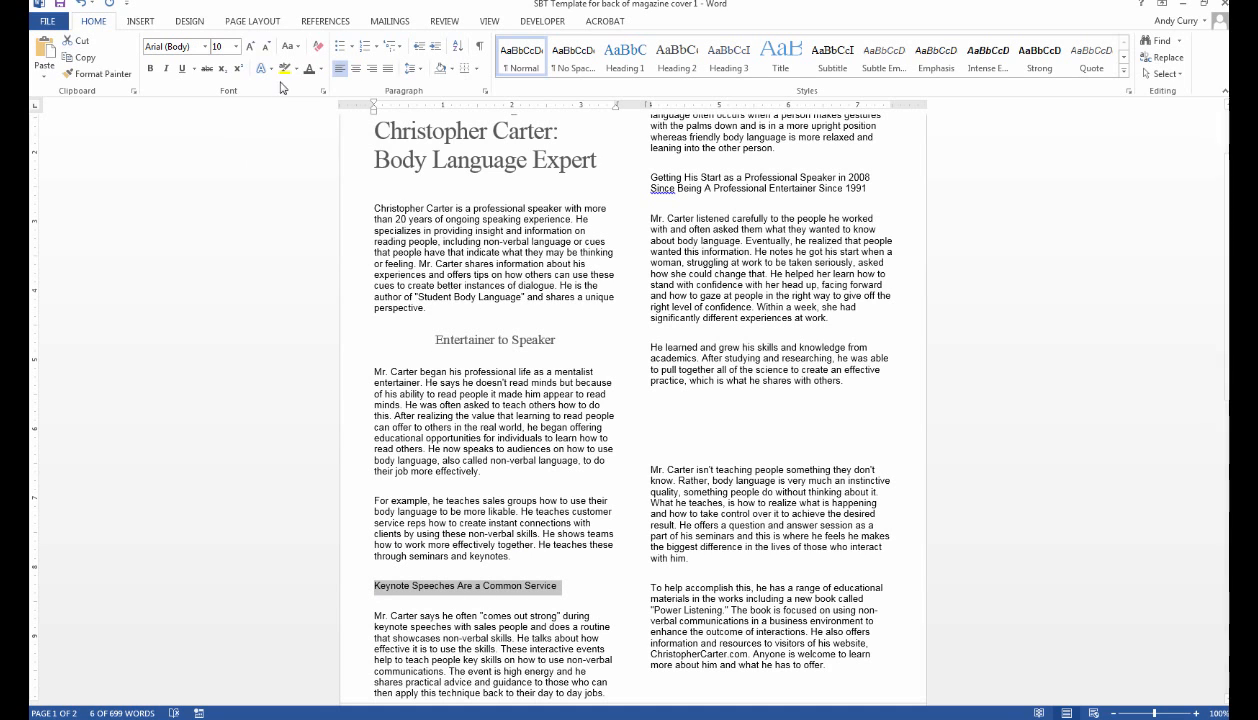
left_click(236, 46)
left_click(218, 131)
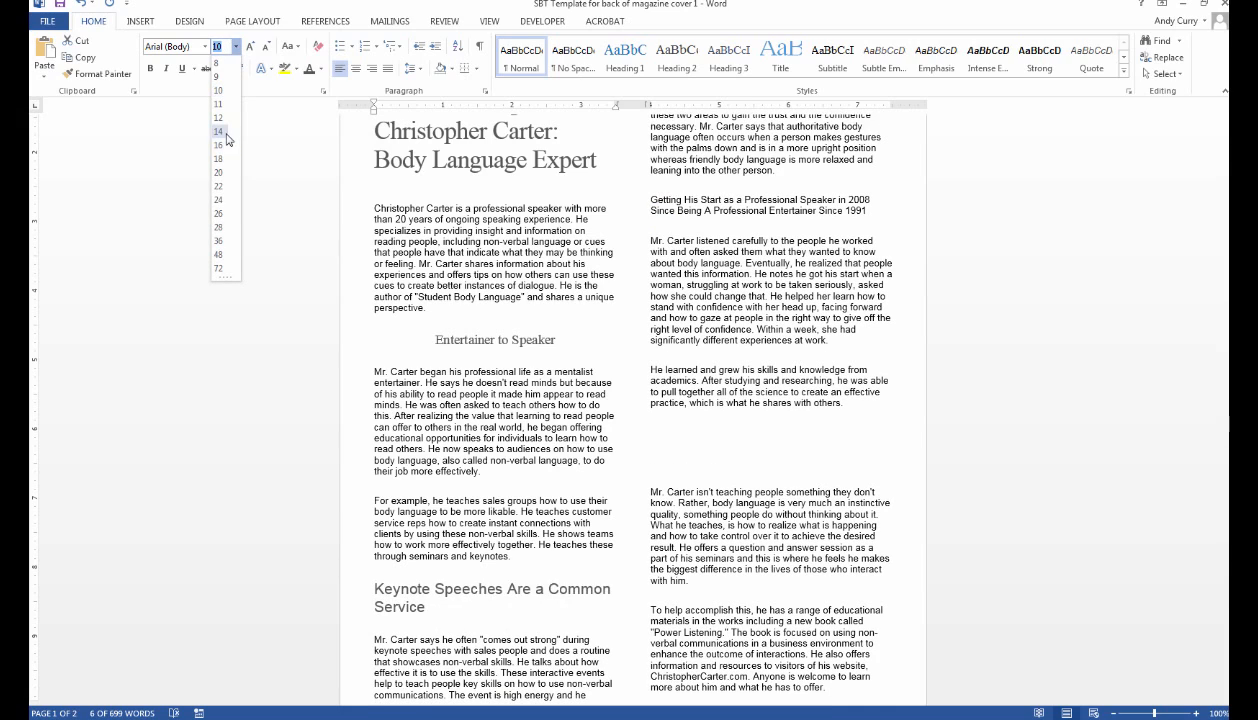
left_click(205, 50)
left_click(205, 47)
left_click(200, 83)
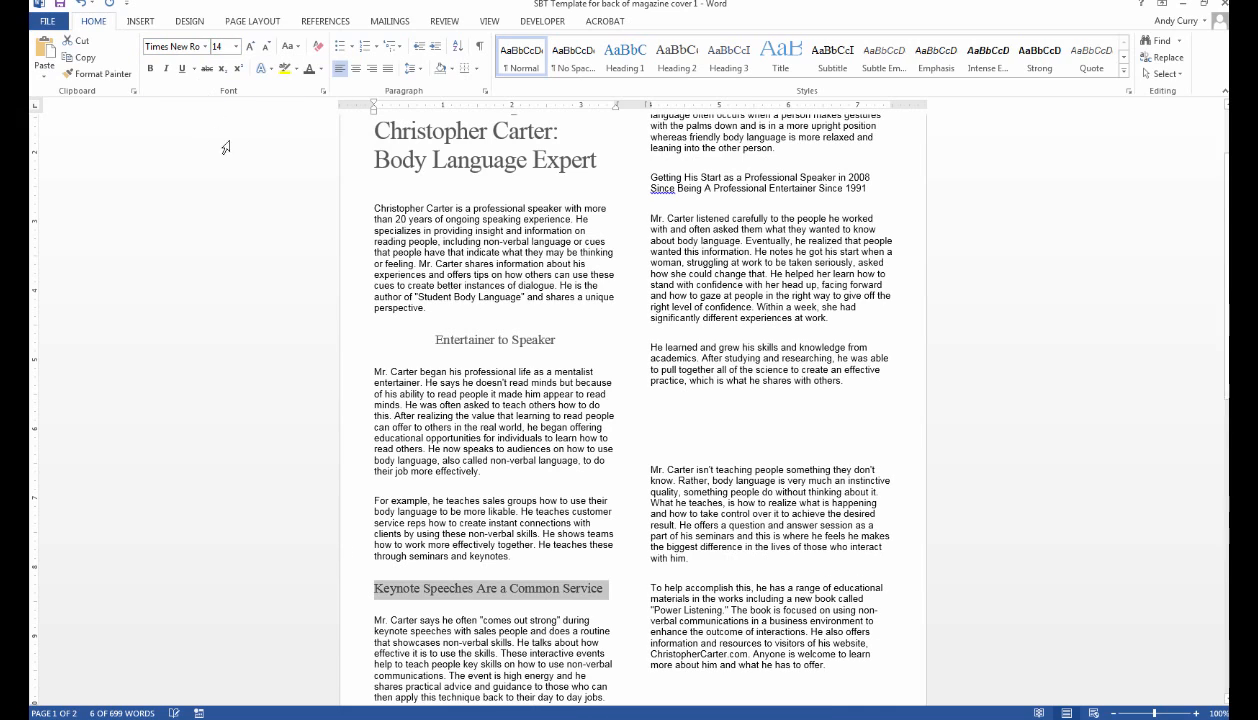
scroll(557, 437, "down", 2)
scroll(569, 293, "up", 4)
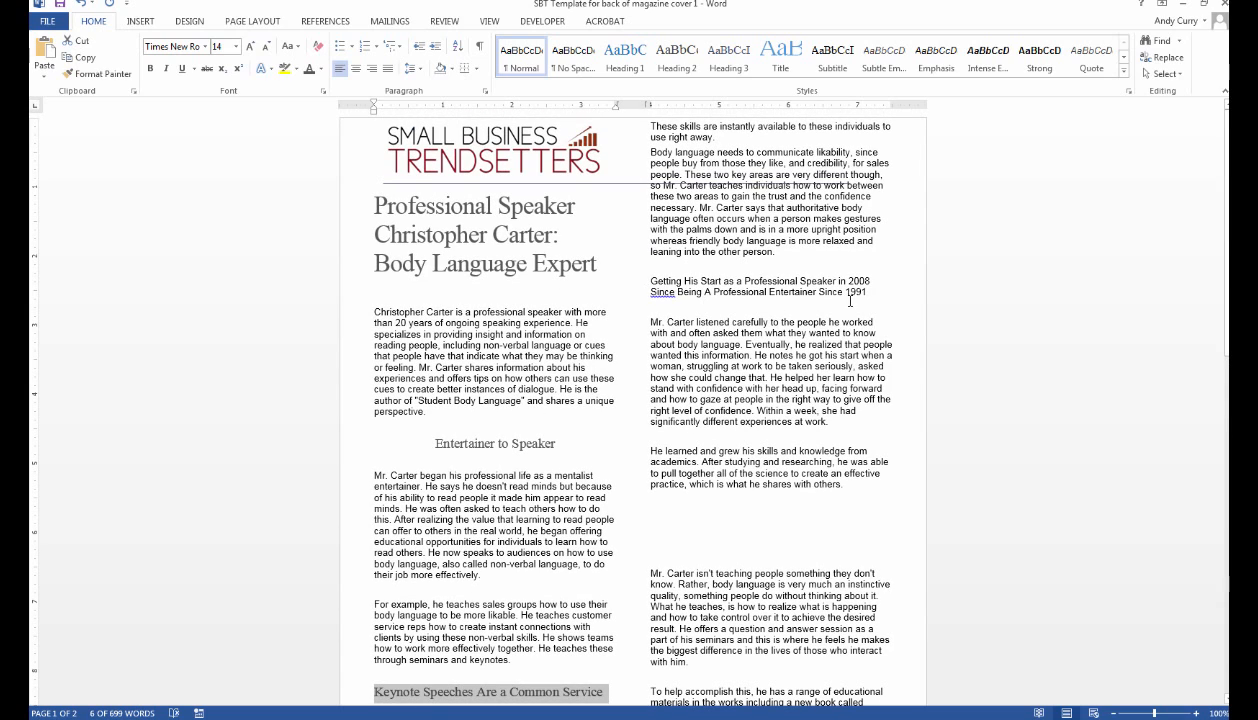
Make the two-line Getting His Start heading 14 pt Times New Roman and centre it.
left_click_drag(873, 294, 650, 281)
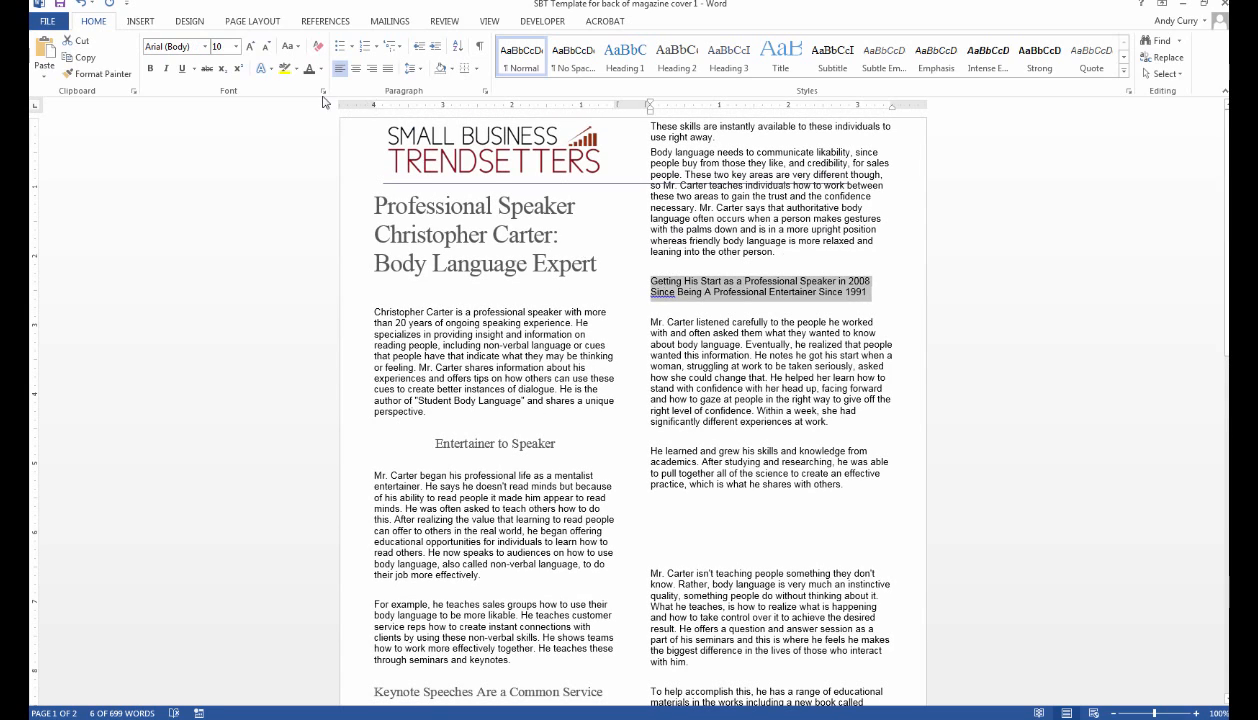
left_click(236, 47)
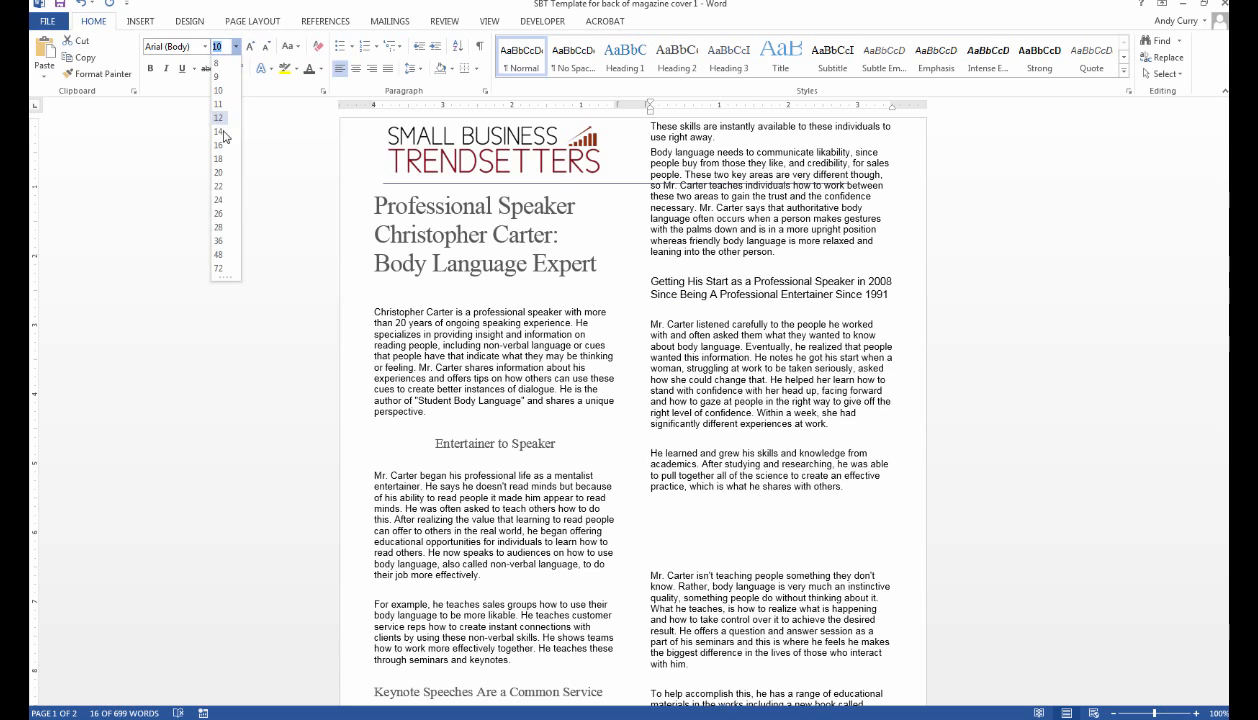
left_click(219, 127)
left_click(205, 47)
left_click(197, 84)
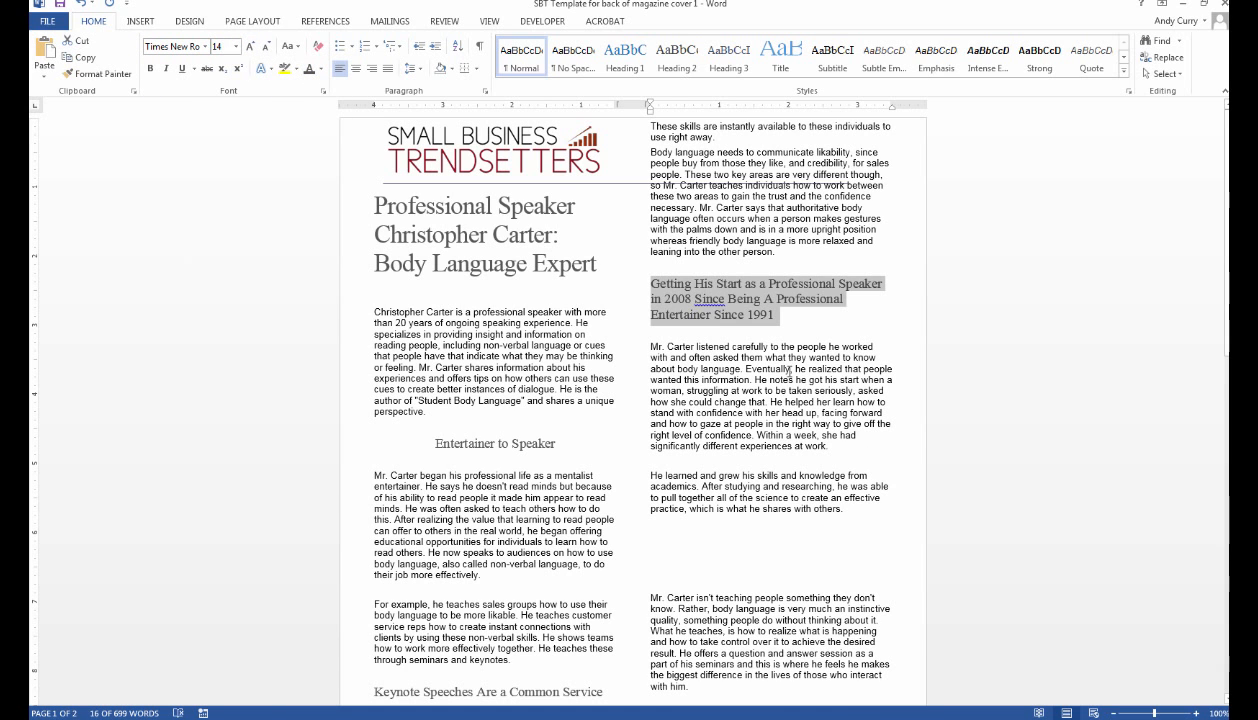
left_click(773, 316)
triple_click(669, 290)
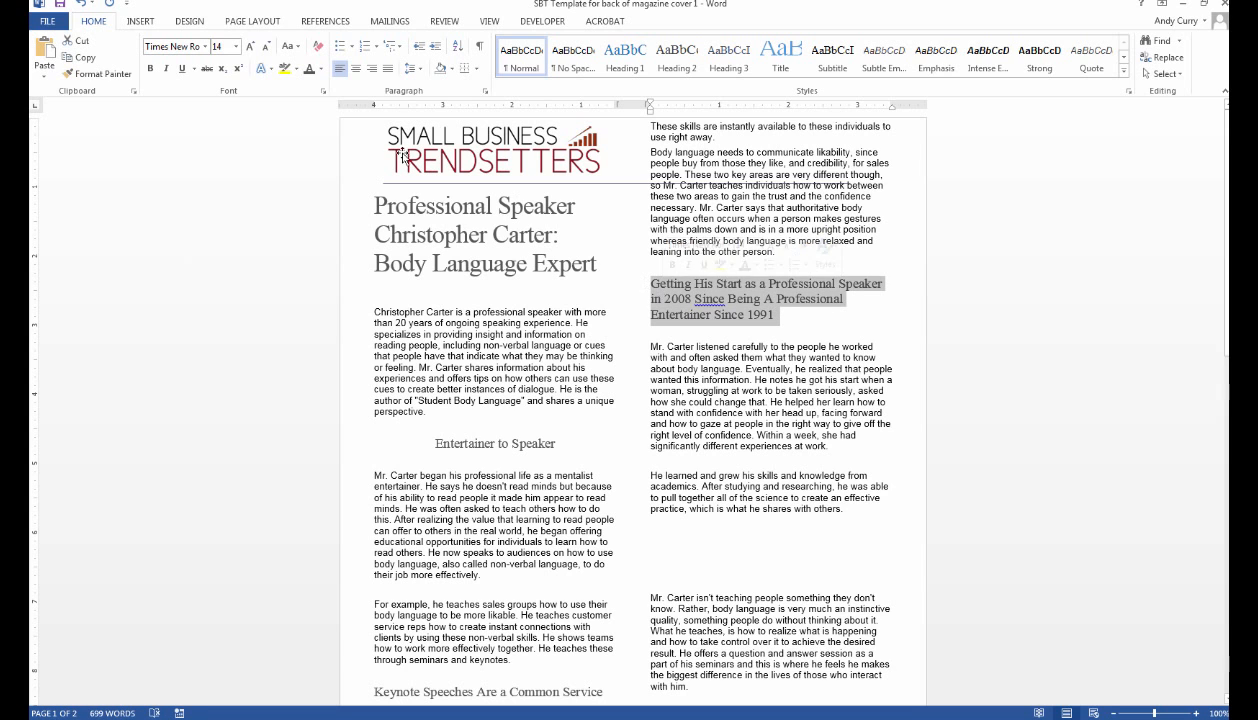
left_click(355, 68)
Centre the Keynote Speeches Are a Common Service heading.
scroll(497, 240, "down", 2)
scroll(497, 240, "down", 1)
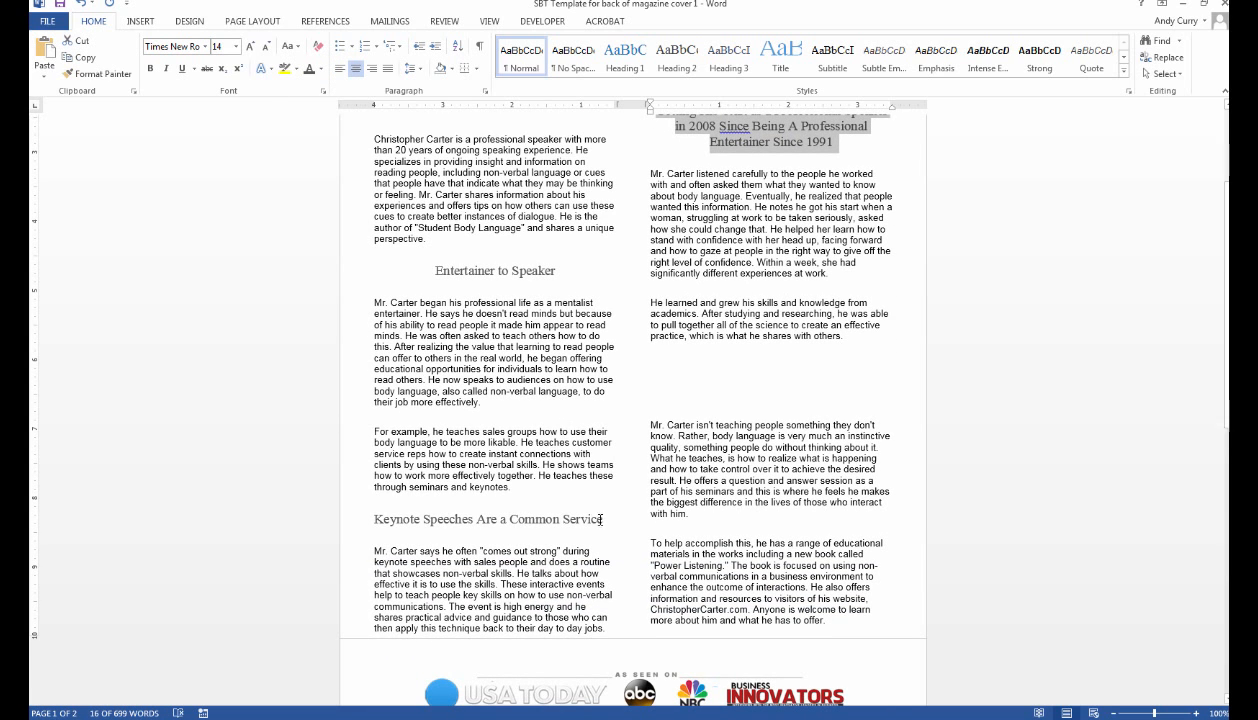
left_click_drag(600, 519, 370, 520)
left_click(355, 68)
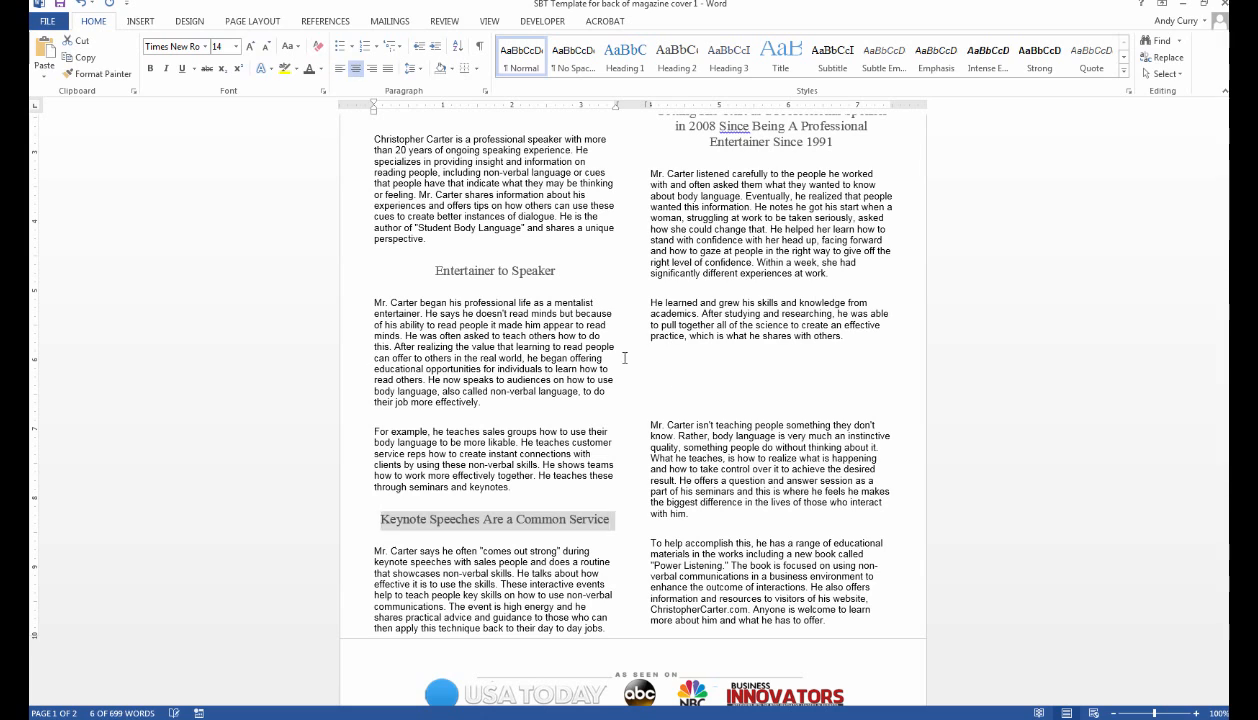
left_click(722, 398)
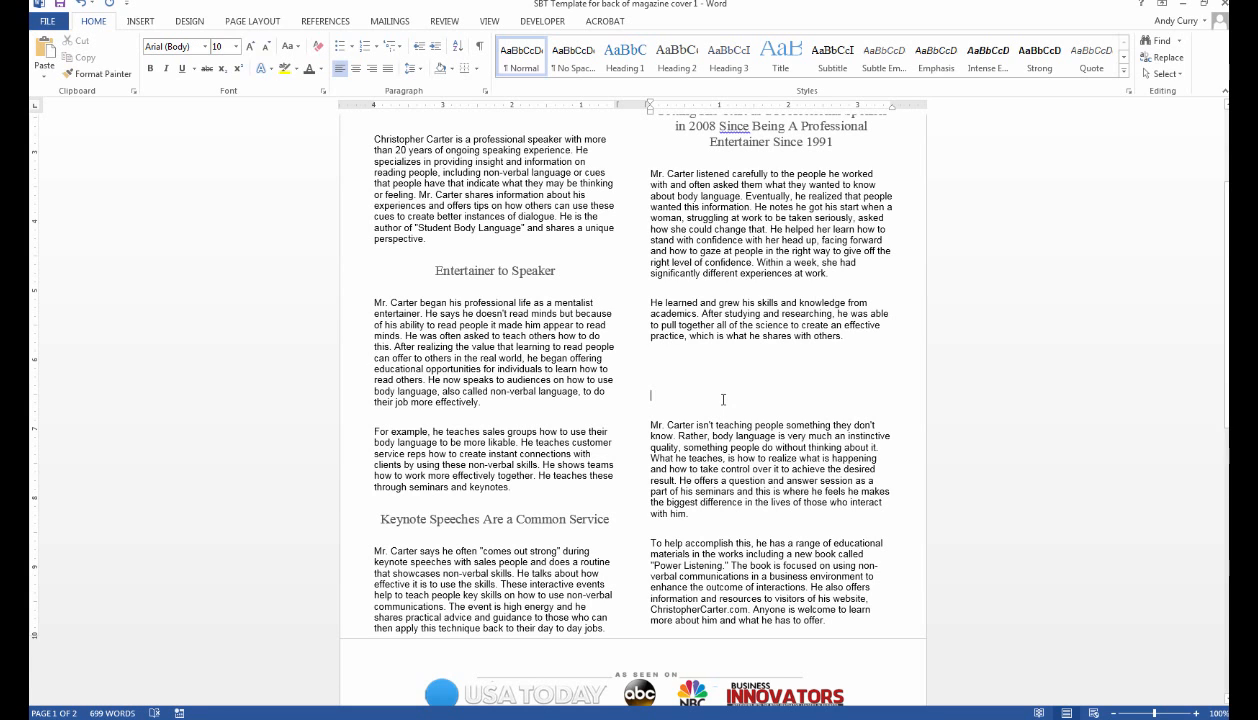
Trim the blank lines above the 'Mr. Carter isn't teaching' paragraph to one, pushing the right column down.
key("BackSpace")
key("BackSpace")
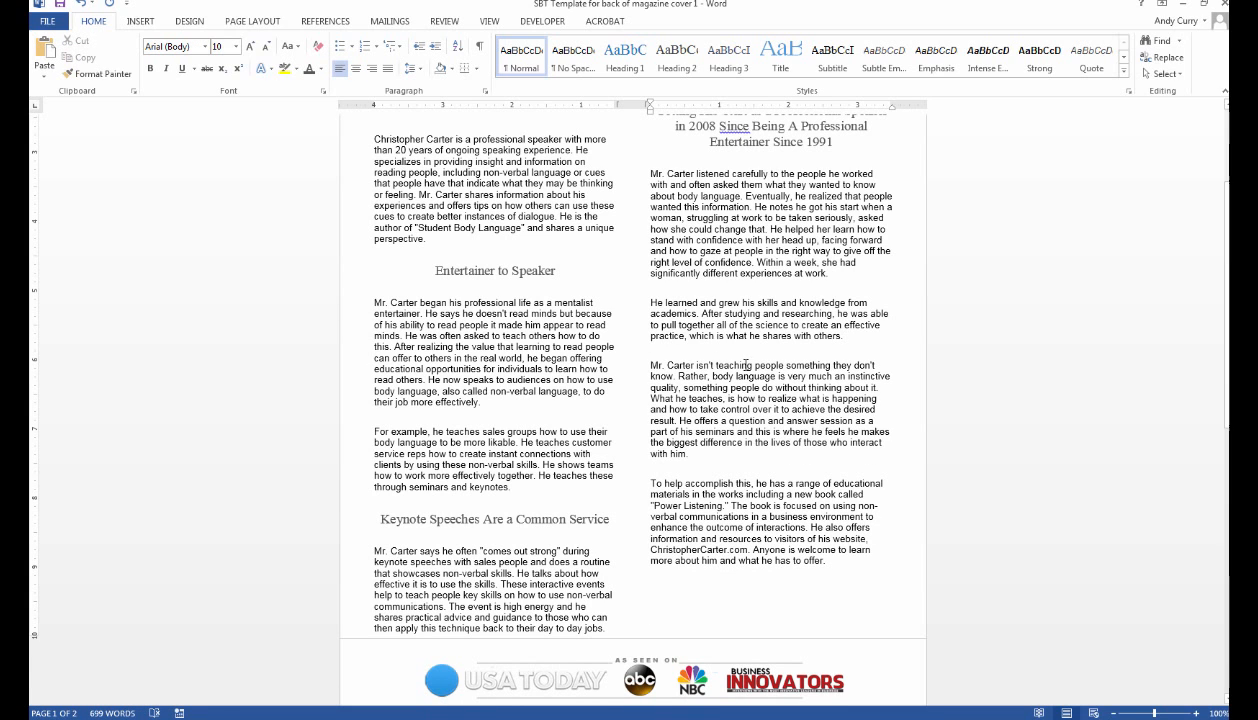
key("BackSpace")
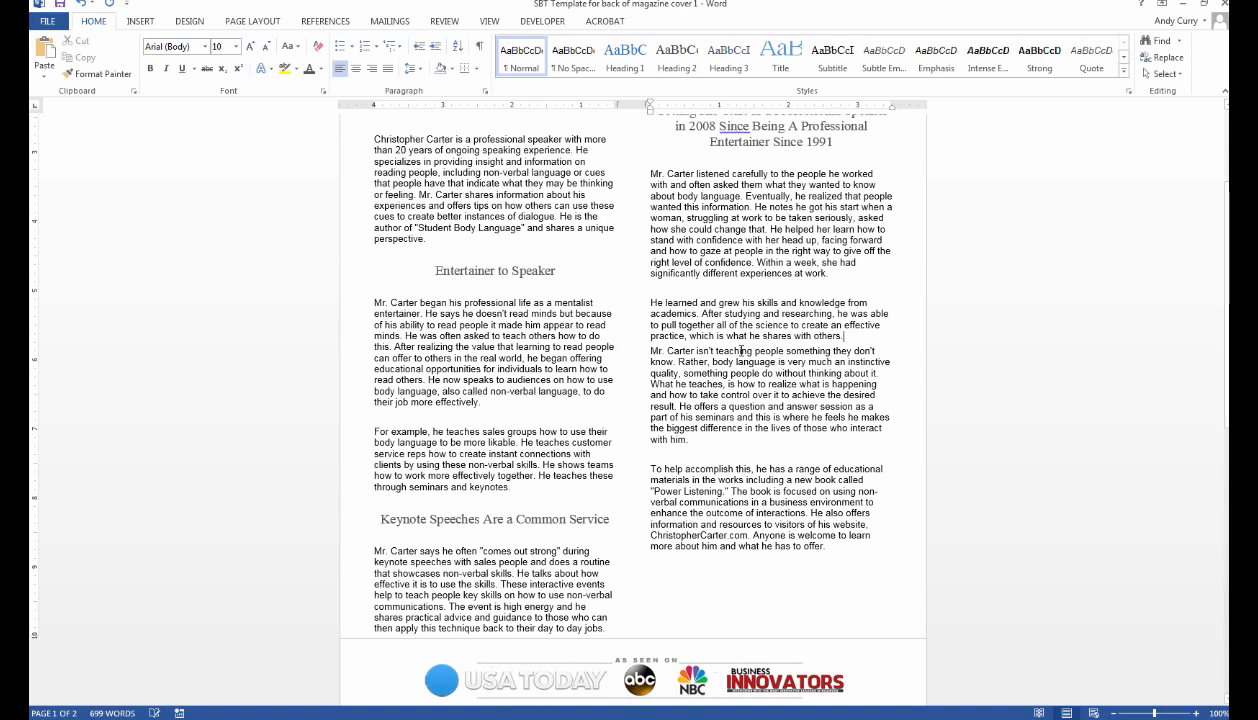
key("ctrl+z")
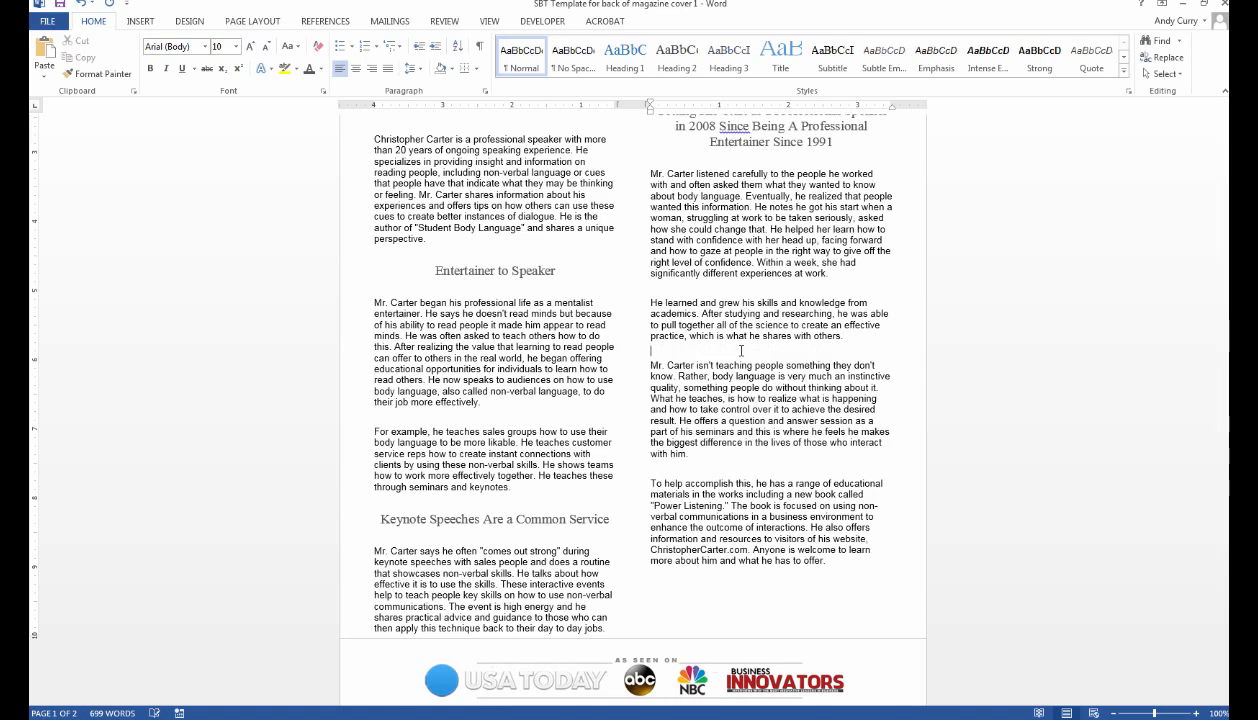
scroll(680, 155, "up", 4)
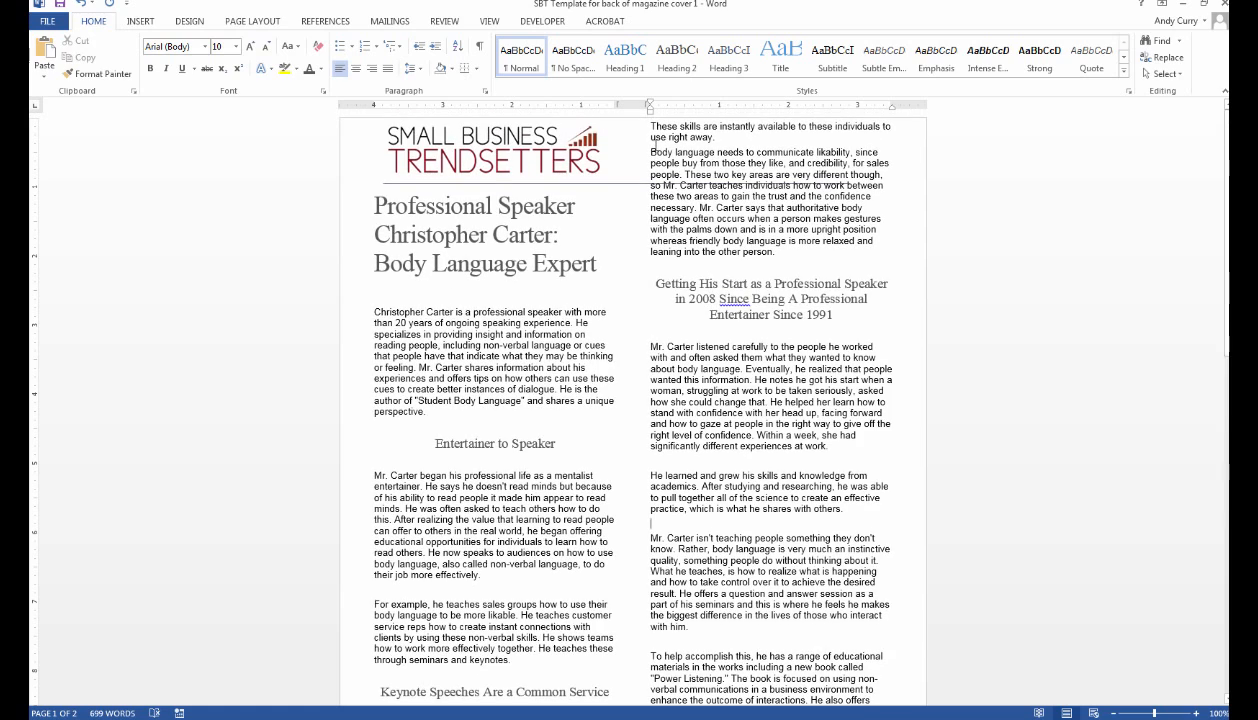
key("Return")
key("Return")
key("Return")
key("Return")
key("Return")
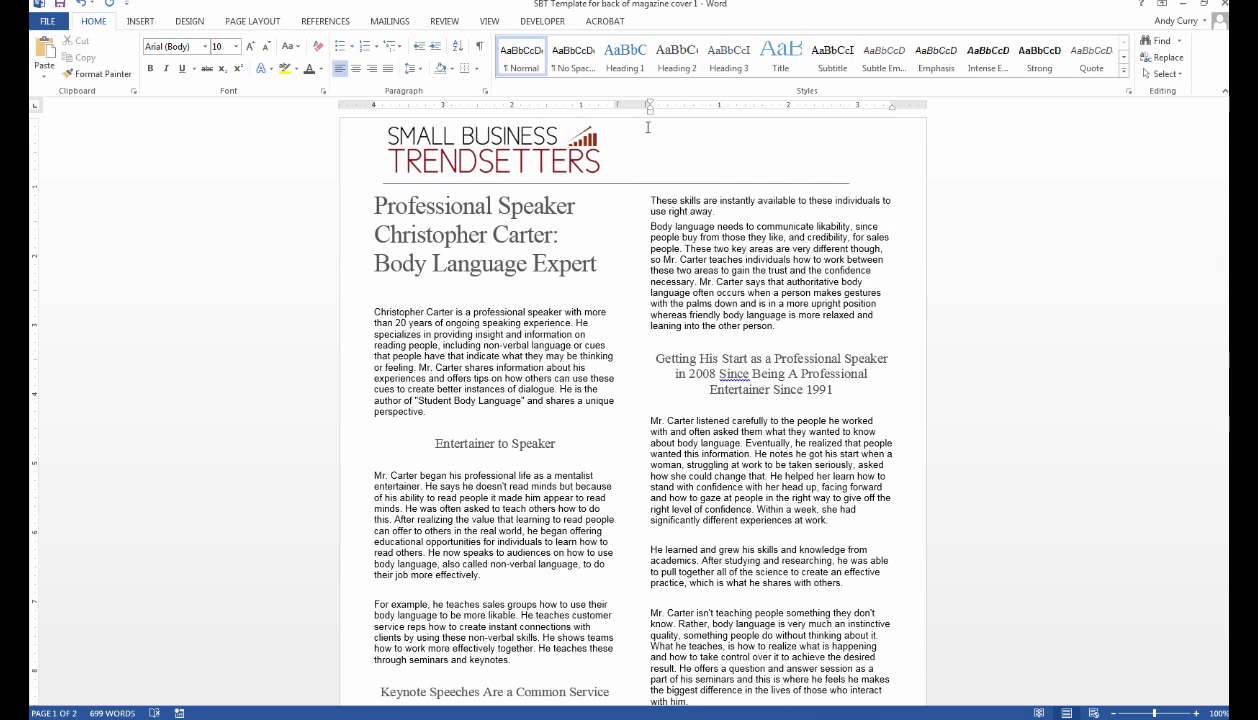
Delete the empty line under the article title.
left_click(520, 292)
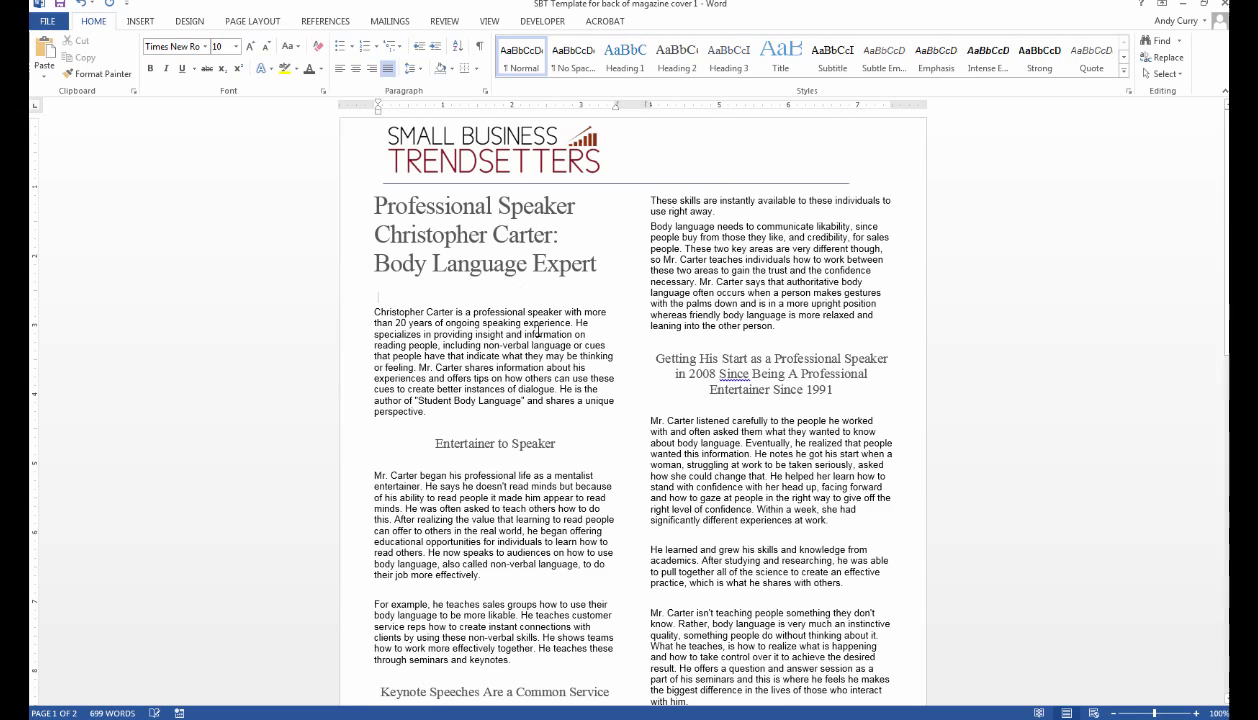
key("BackSpace")
scroll(979, 351, "down", 5)
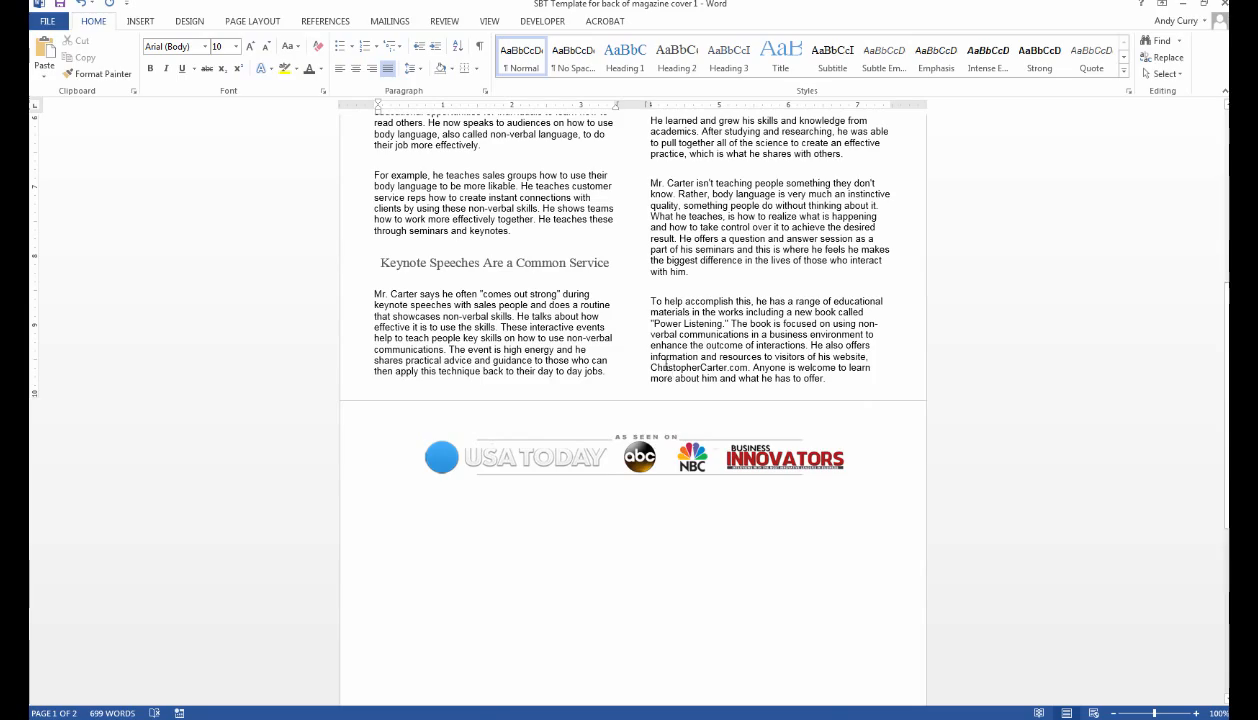
scroll(666, 366, "up", 5)
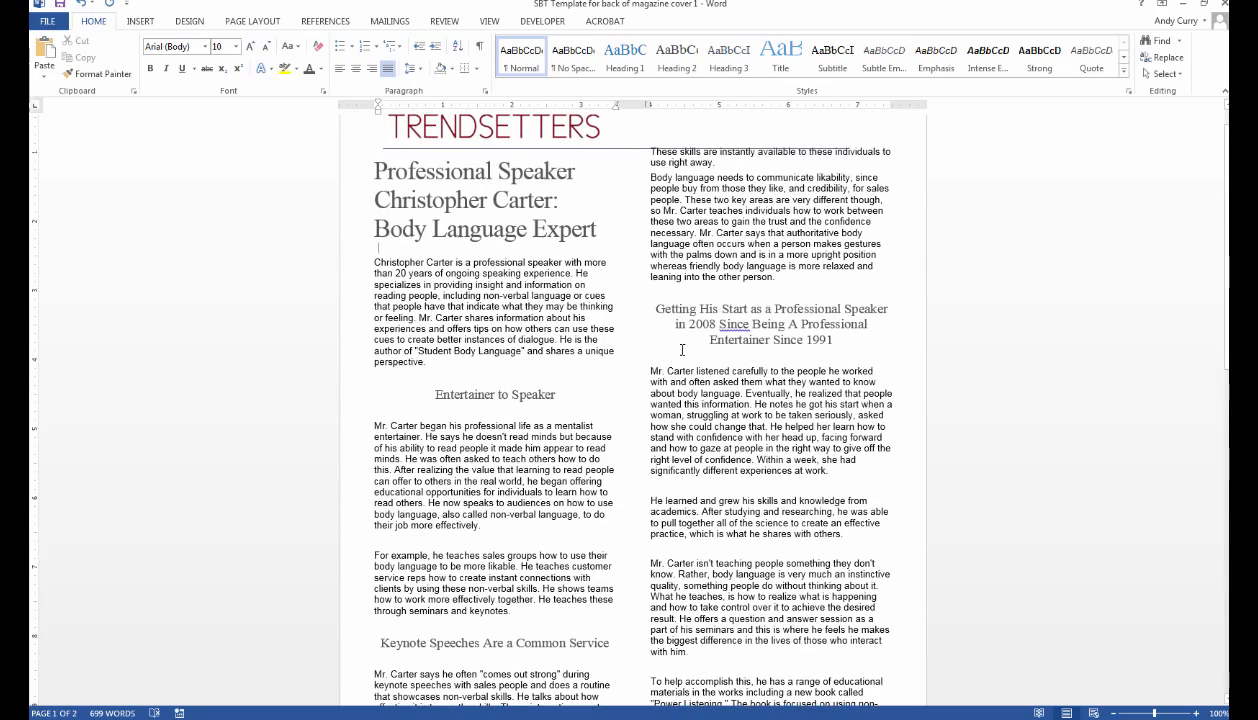
scroll(685, 347, "up", 1)
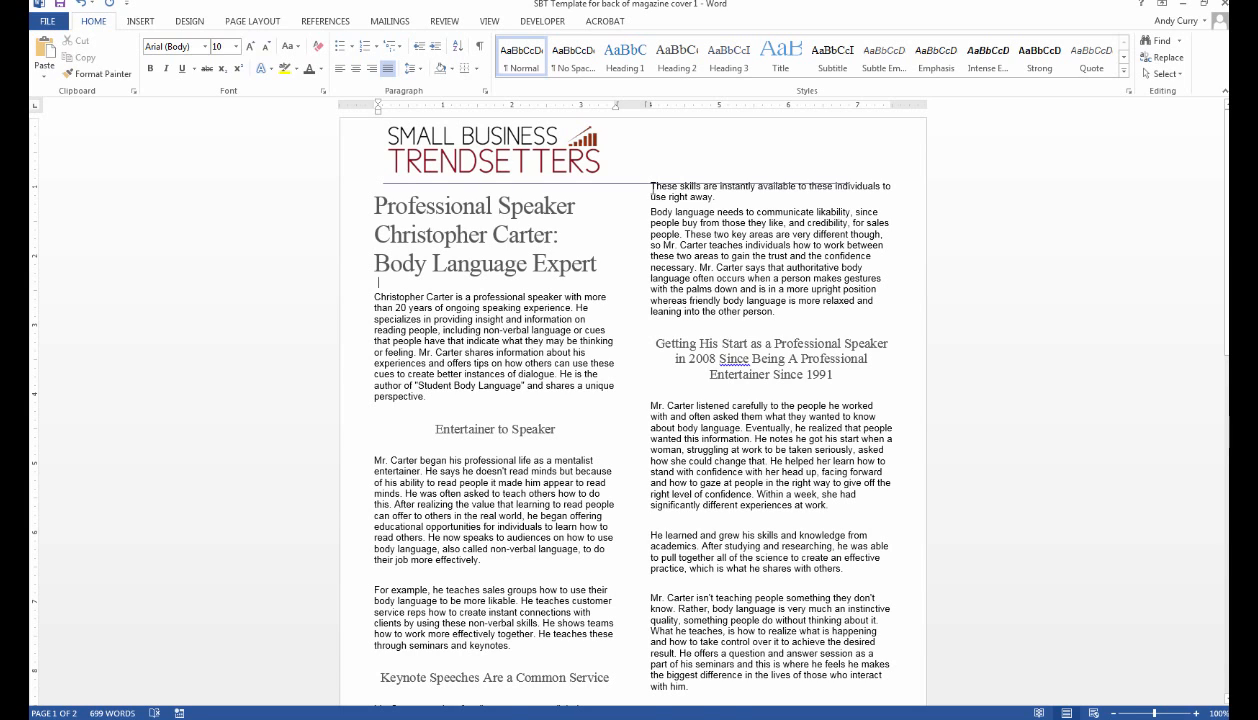
Delete the empty lines around 'Entertainer to Speaker' and below the Keynote heading.
left_click(650, 187)
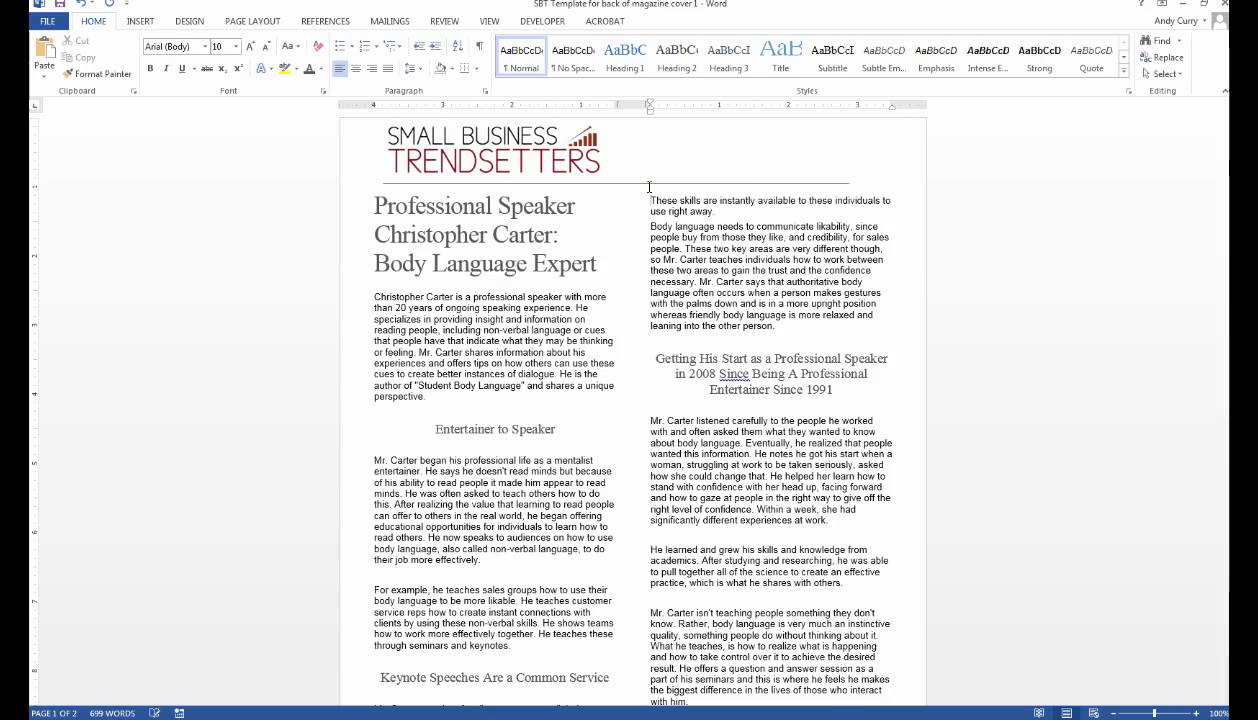
scroll(762, 592, "down", 5)
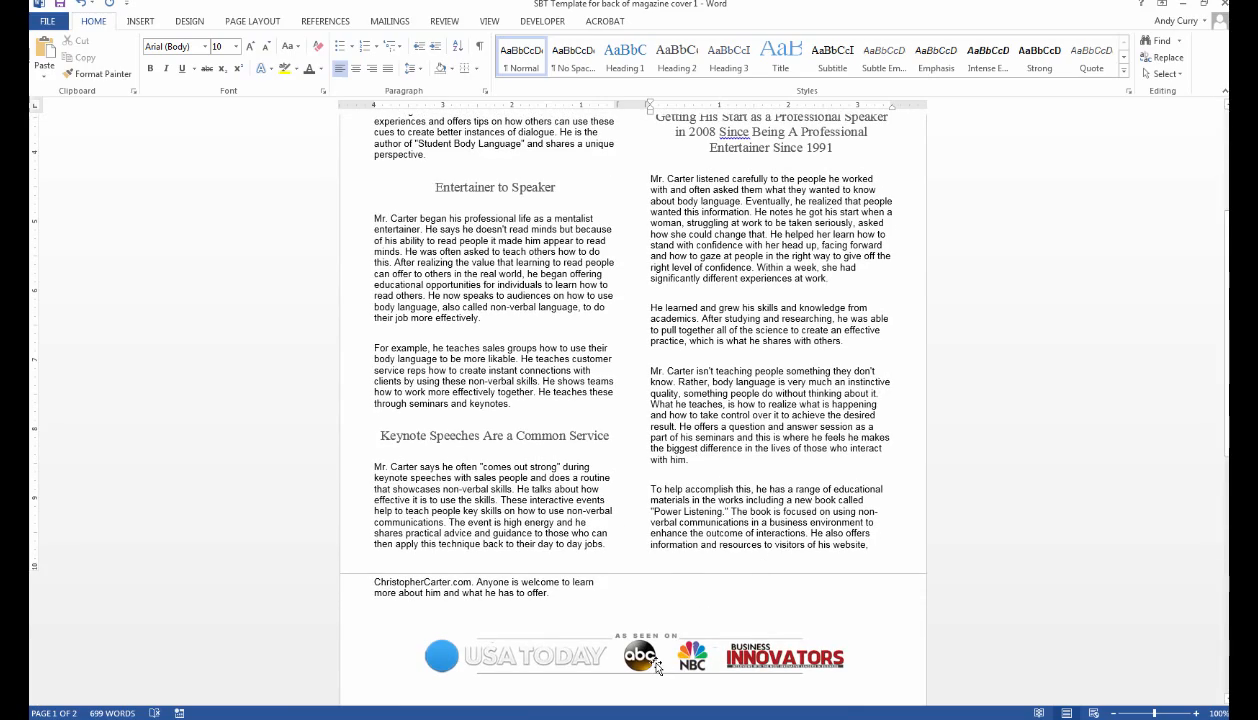
scroll(512, 430, "up", 4)
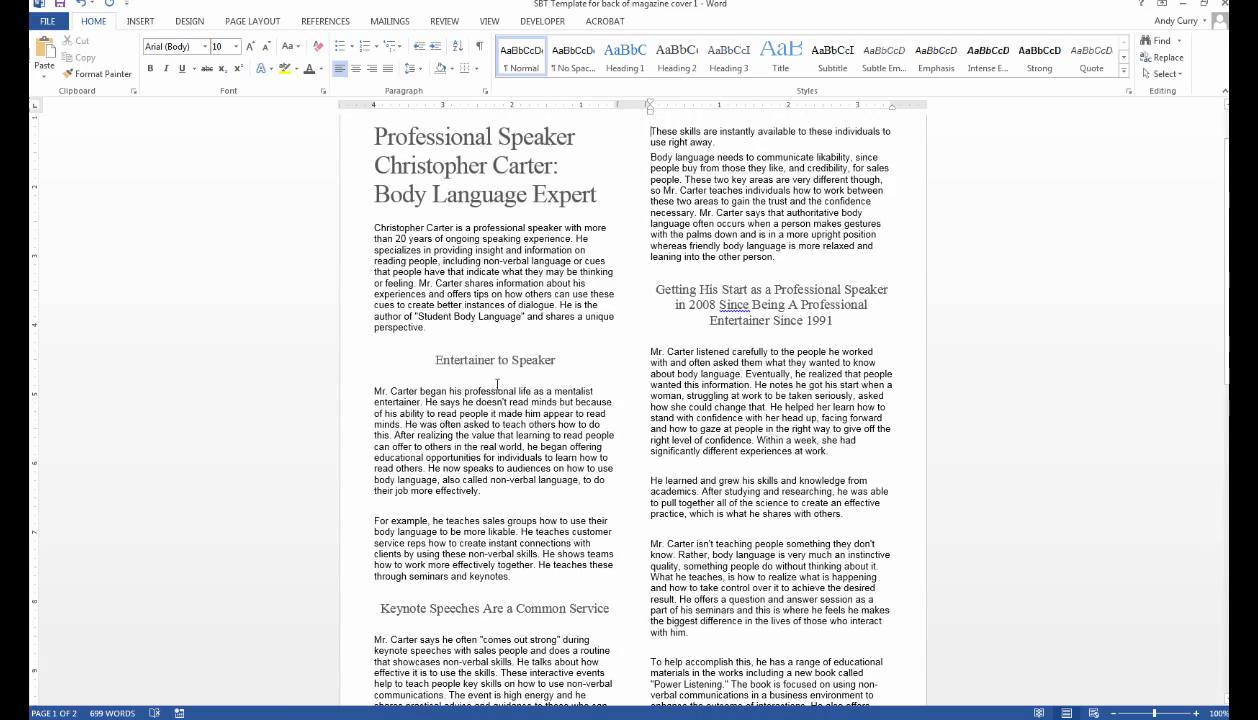
left_click(487, 338)
key("BackSpace")
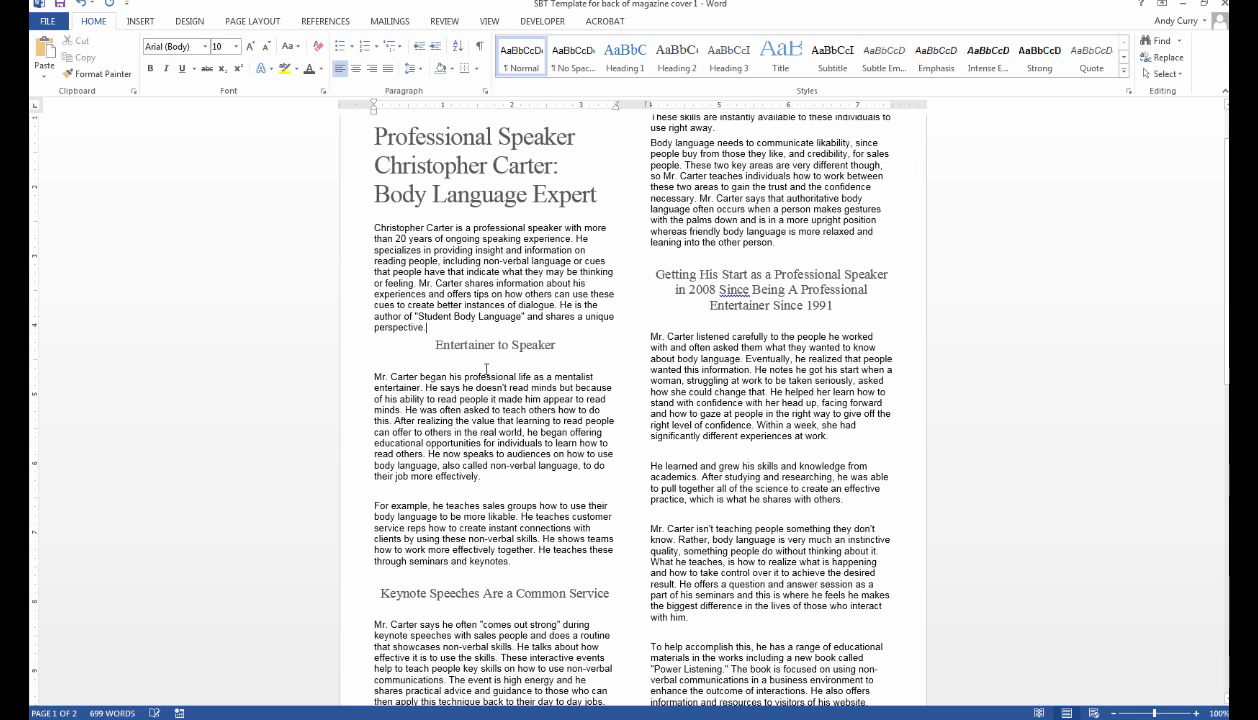
key("BackSpace")
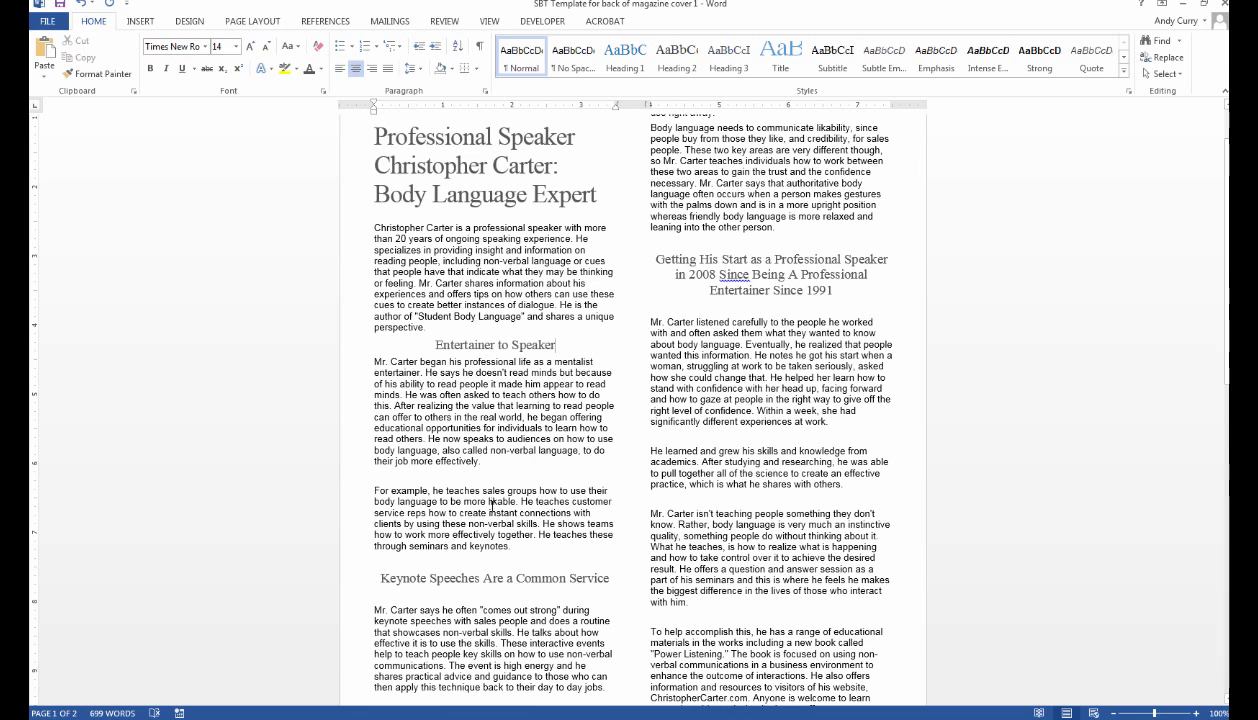
left_click(413, 598)
key("BackSpace")
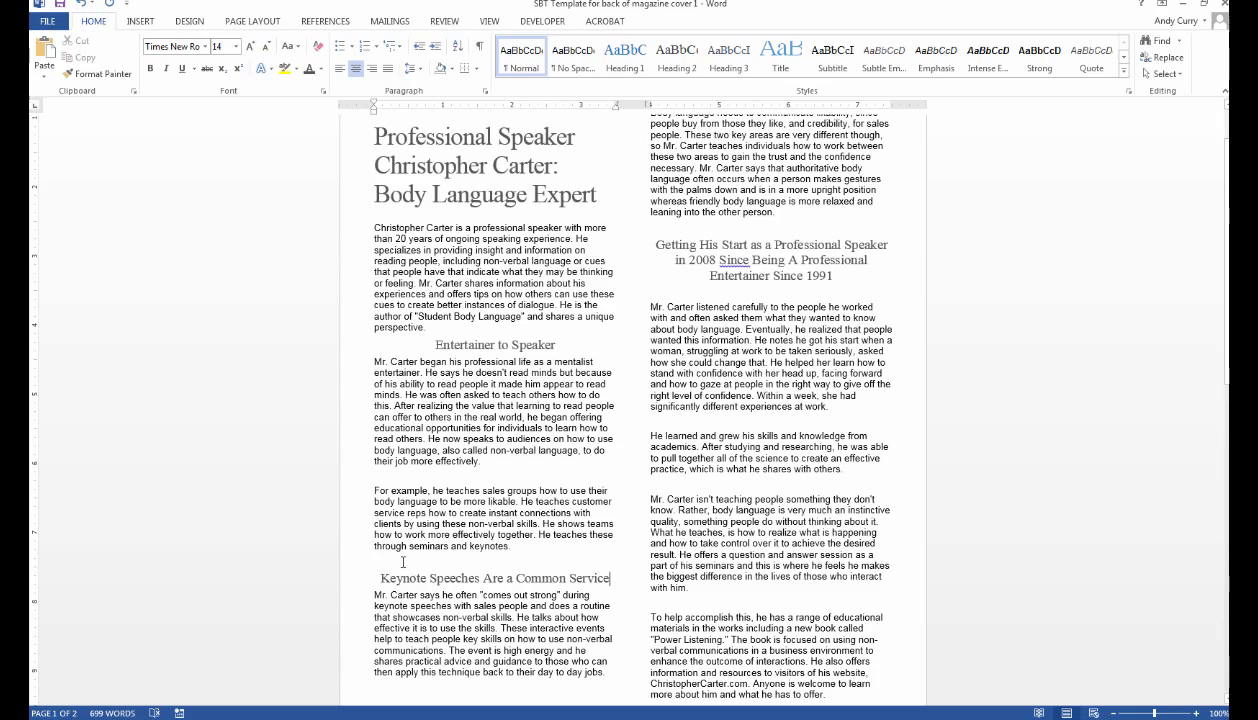
Remove the empty line above 'These skills' and push it below the masthead rule.
scroll(403, 562, "down", 4)
scroll(556, 417, "up", 4)
scroll(629, 298, "up", 2)
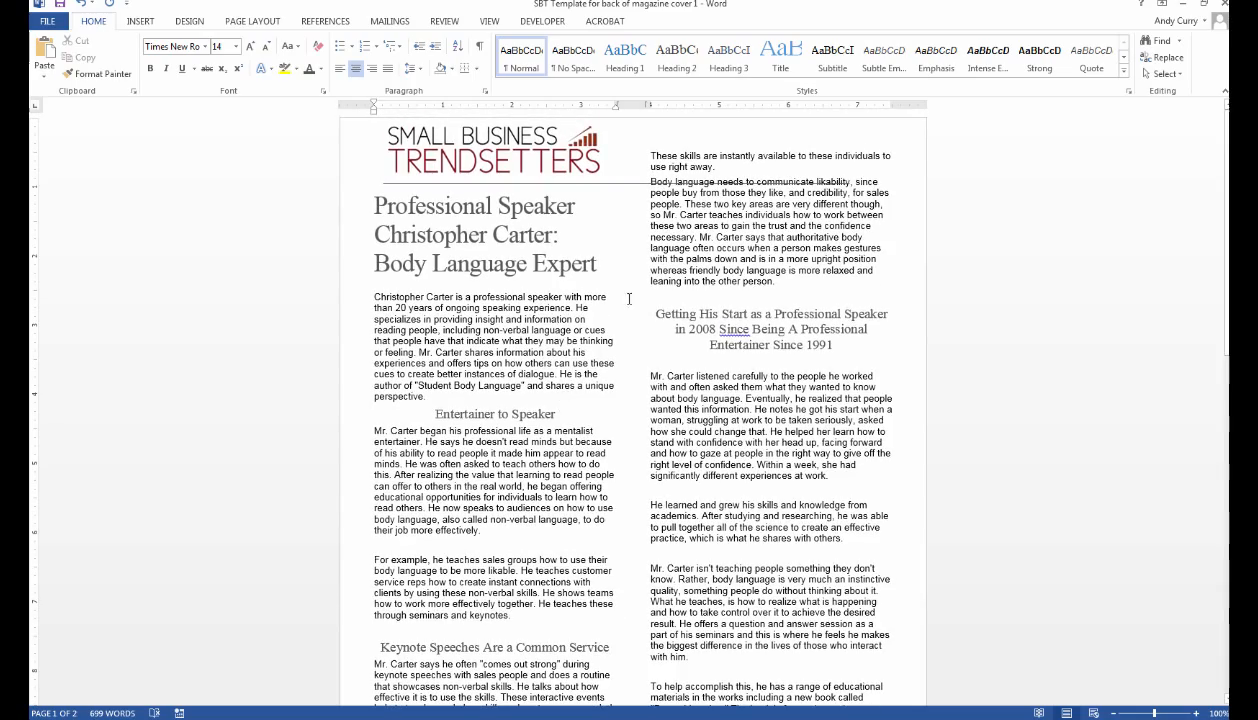
left_click(646, 157)
key("BackSpace")
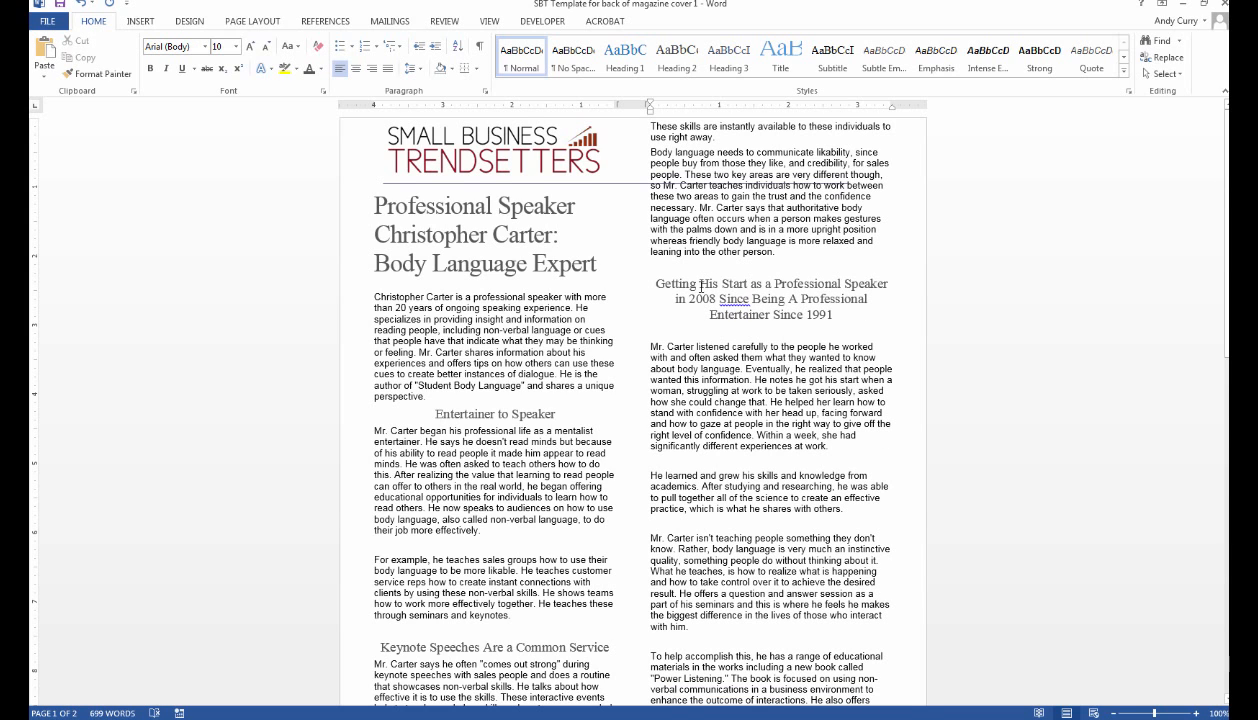
key("Return")
key("Return")
key("Return")
key("Return")
key("Return")
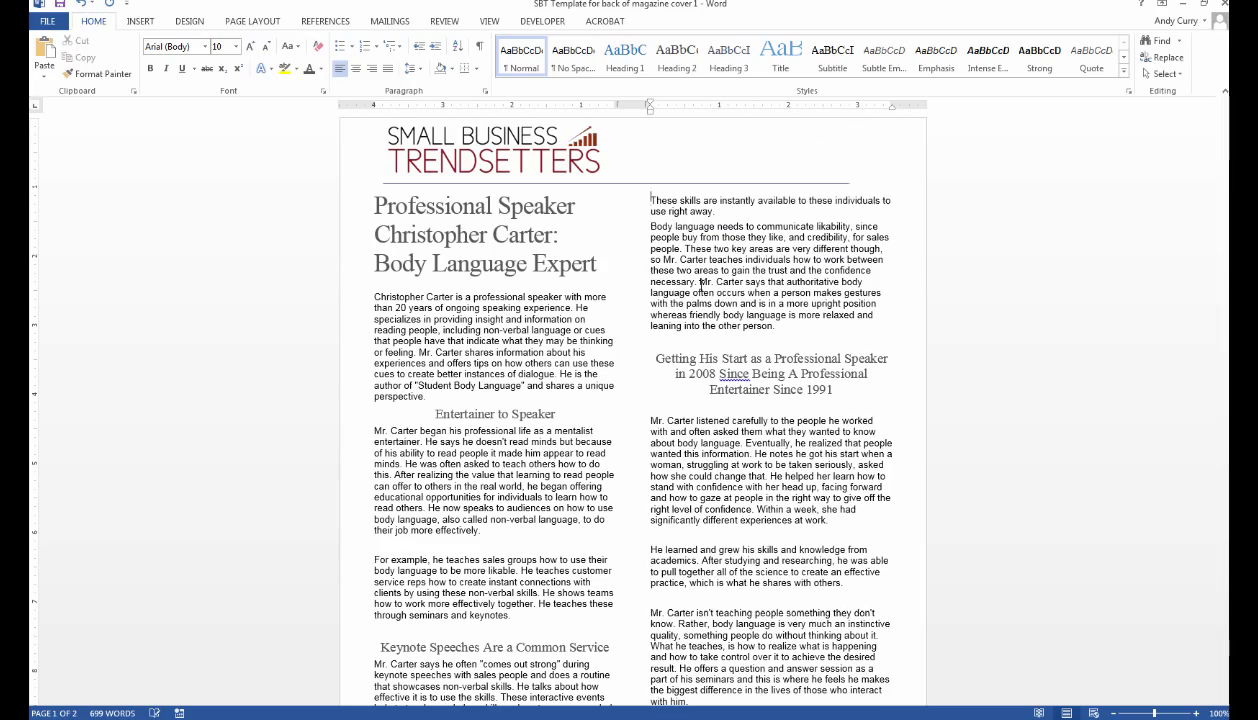
Paste 'These skills are instantly available' at the left column's end, then delete the original and leftover blank lines.
scroll(701, 284, "down", 5)
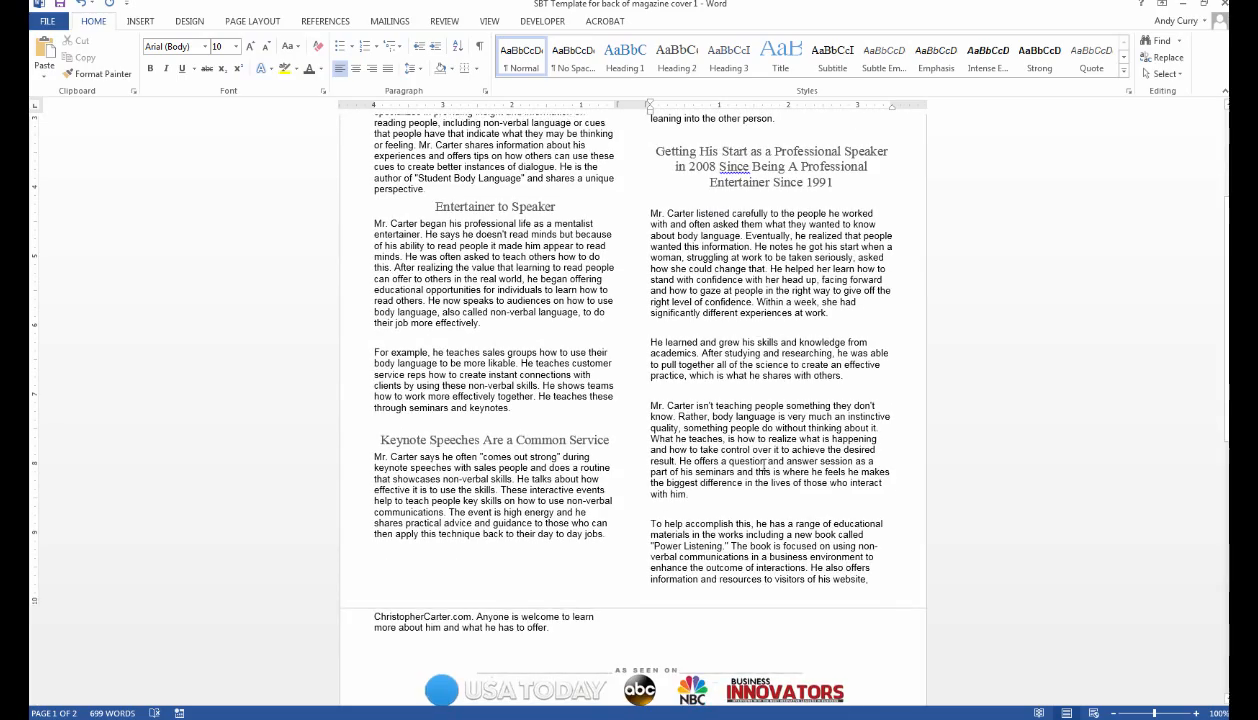
scroll(725, 510, "up", 5)
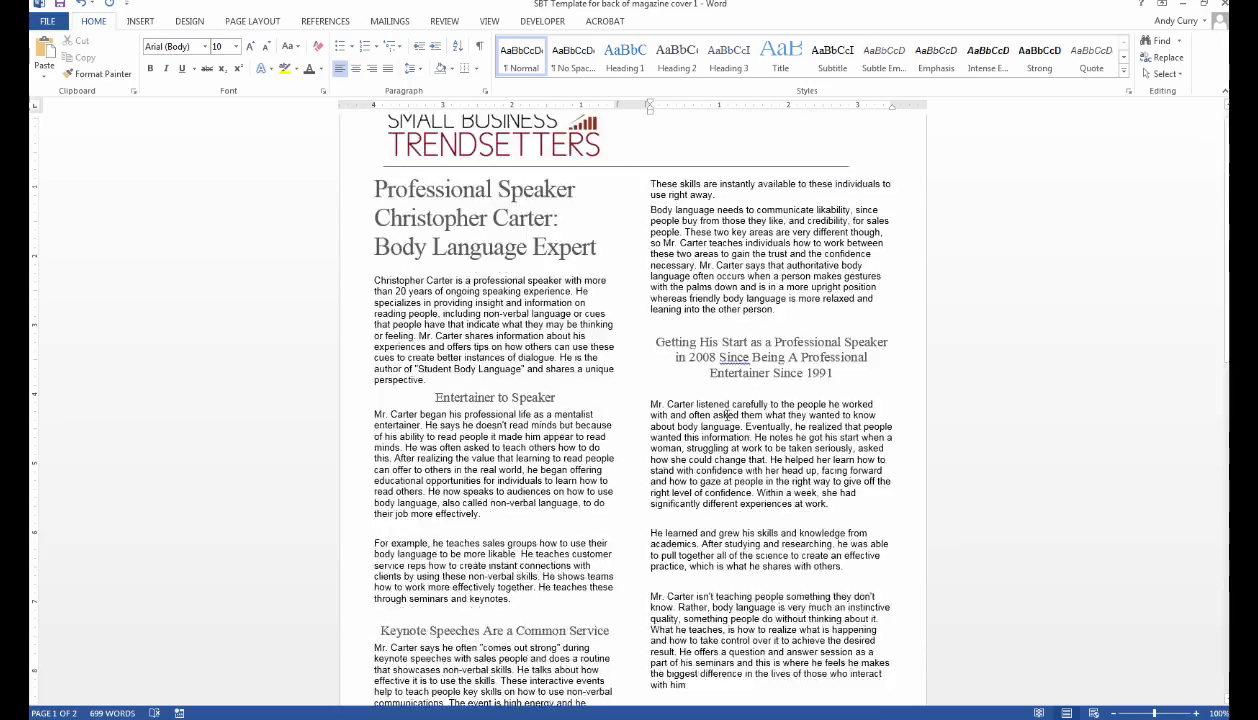
left_click_drag(650, 199, 713, 213)
key("ctrl+c")
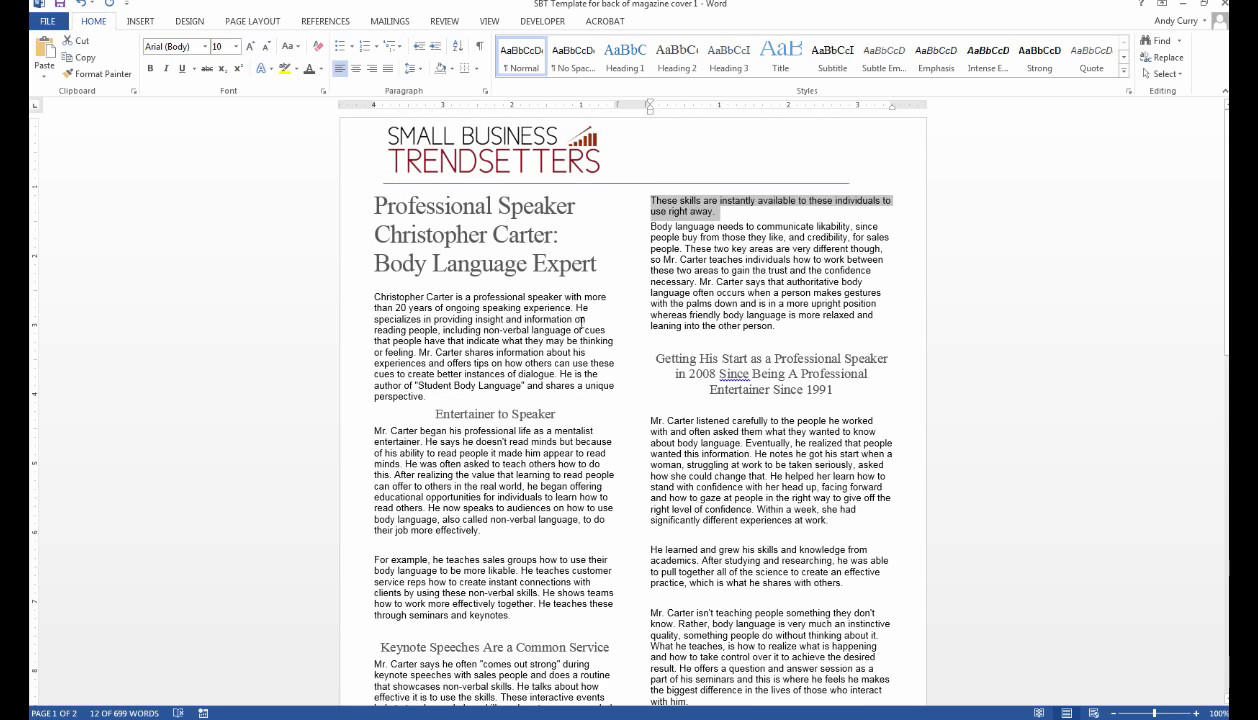
scroll(581, 322, "down", 4)
left_click(512, 567)
key("ctrl+v")
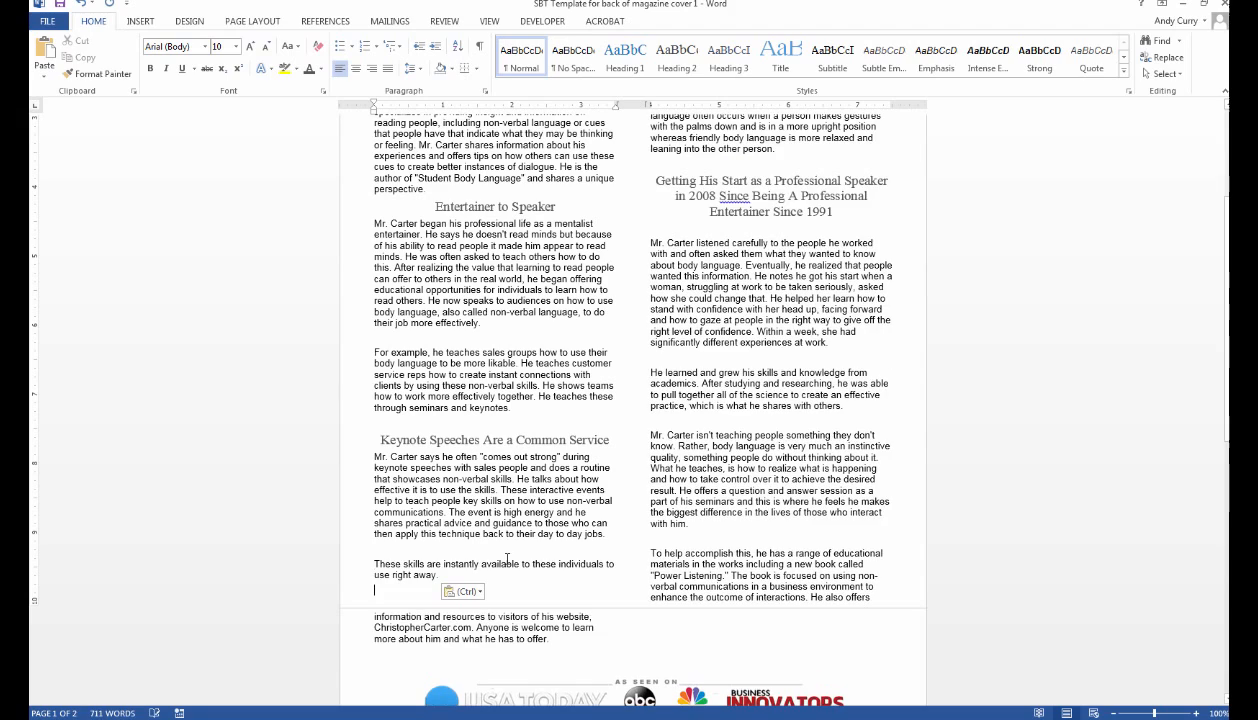
scroll(745, 287, "up", 3)
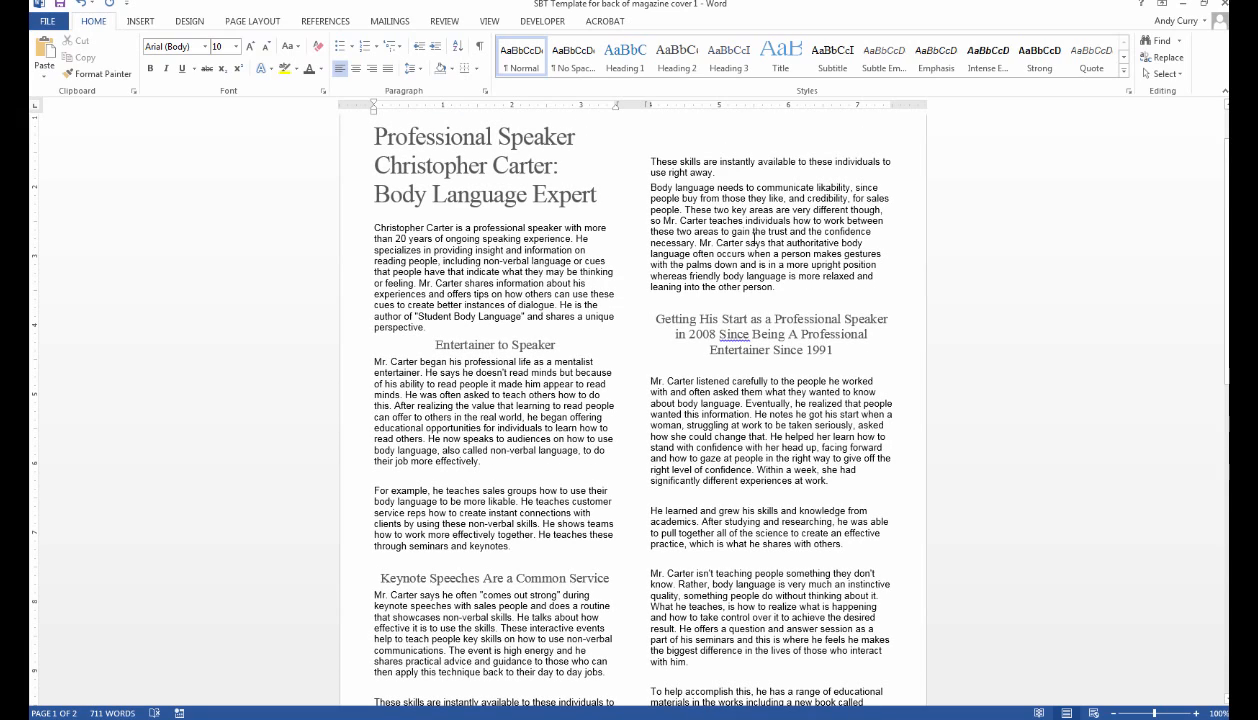
left_click_drag(721, 173, 652, 162)
key("Delete")
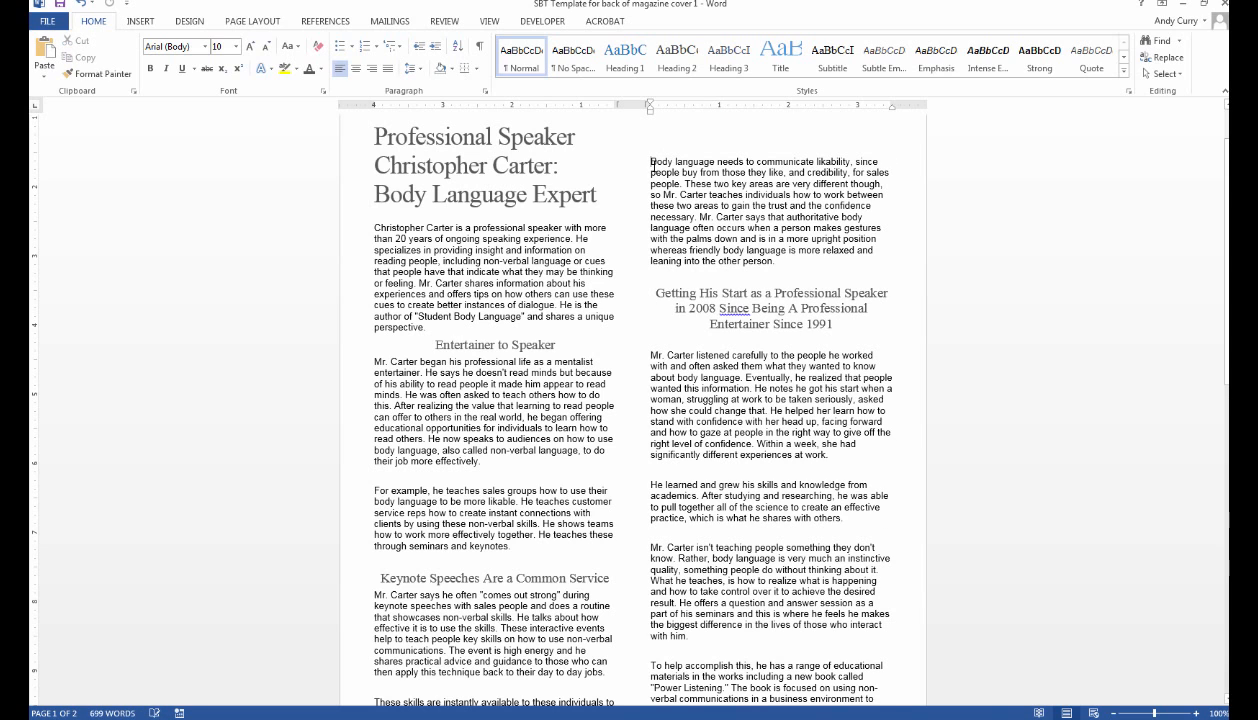
scroll(728, 139, "up", 2)
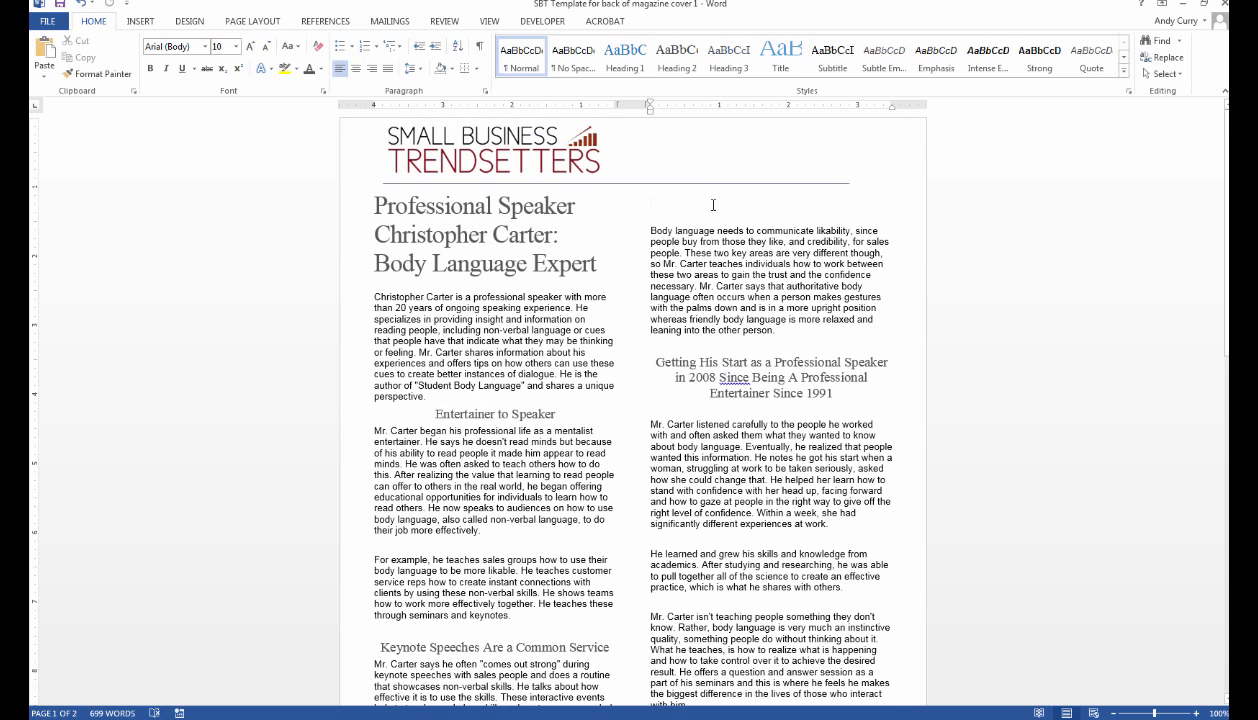
key("Delete")
key("Delete")
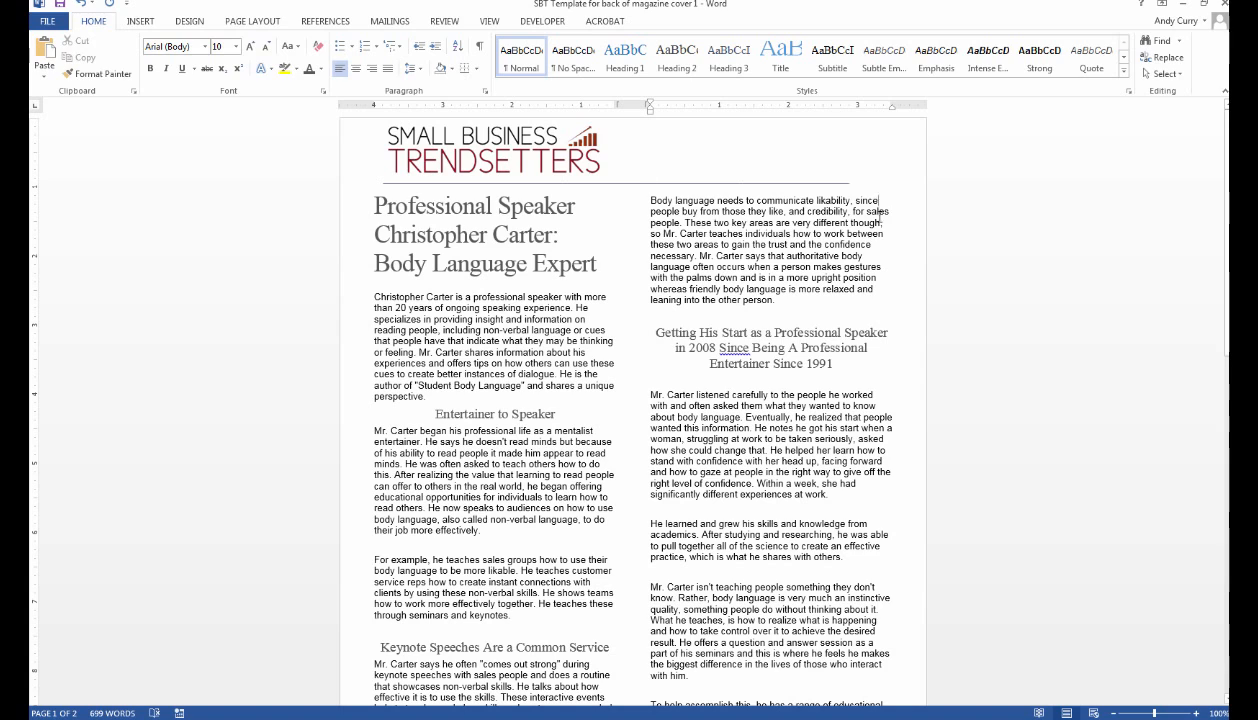
left_click_drag(857, 201, 875, 287)
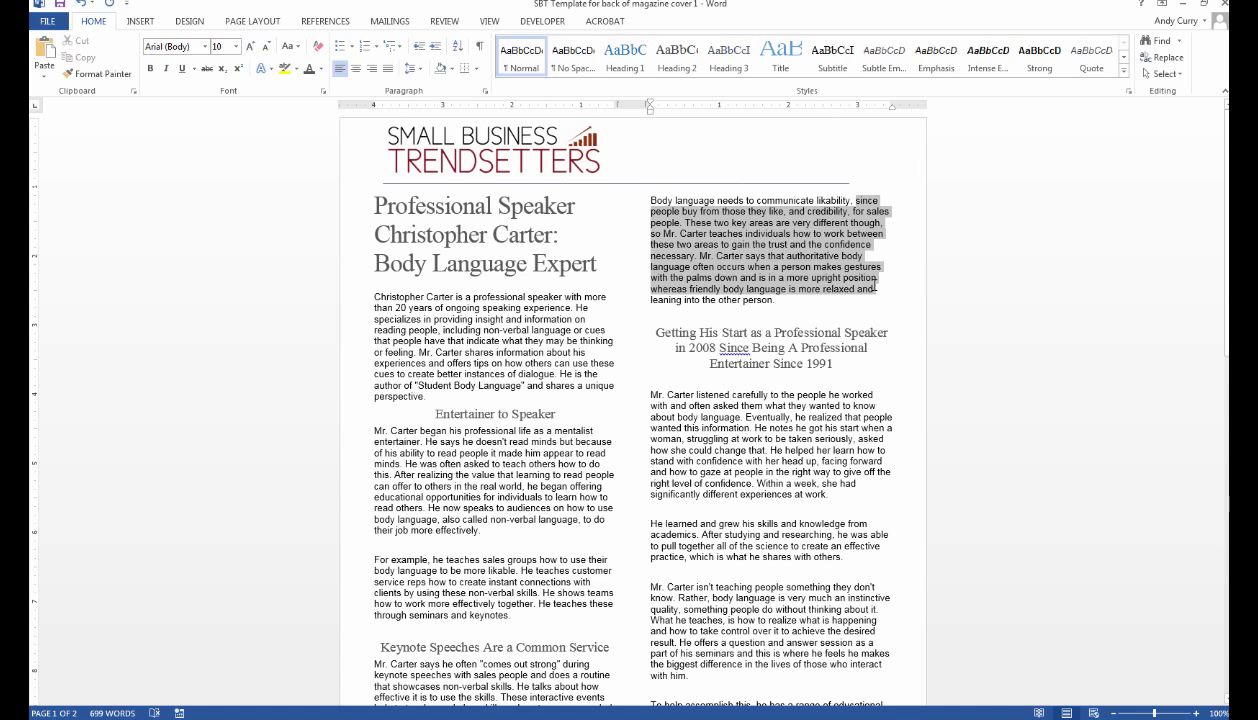
left_click_drag(875, 287, 875, 288)
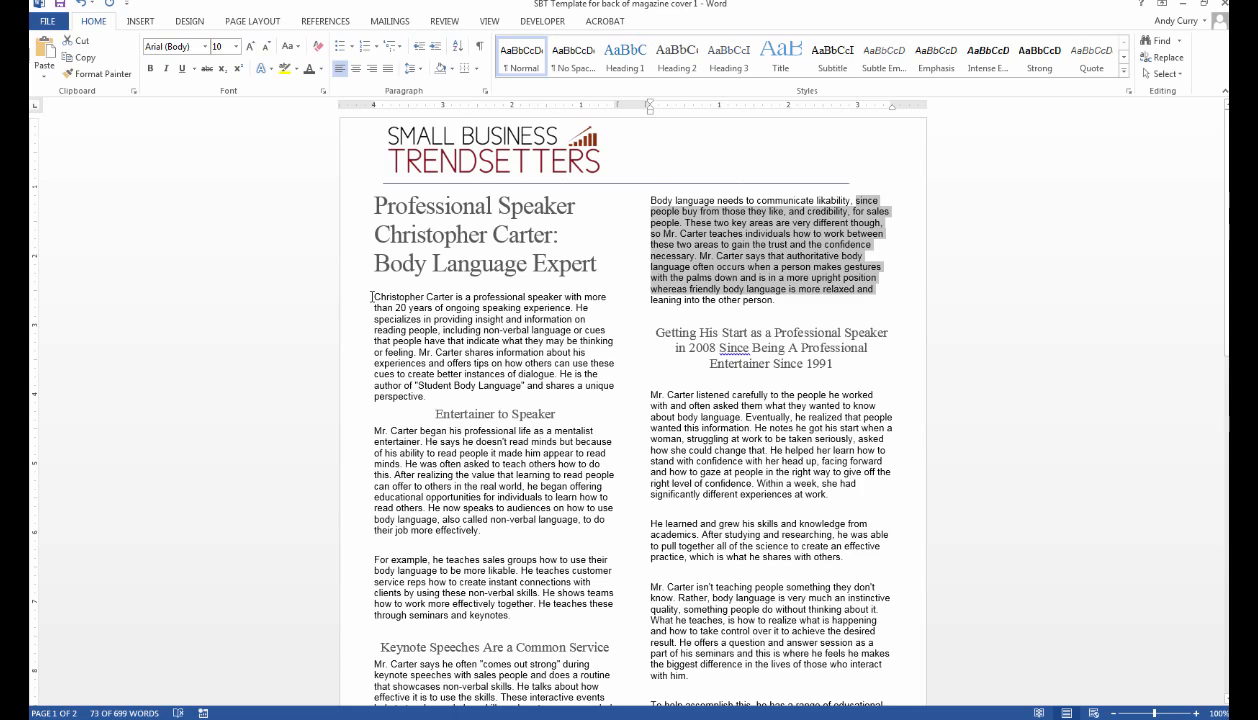
left_click_drag(372, 297, 832, 520)
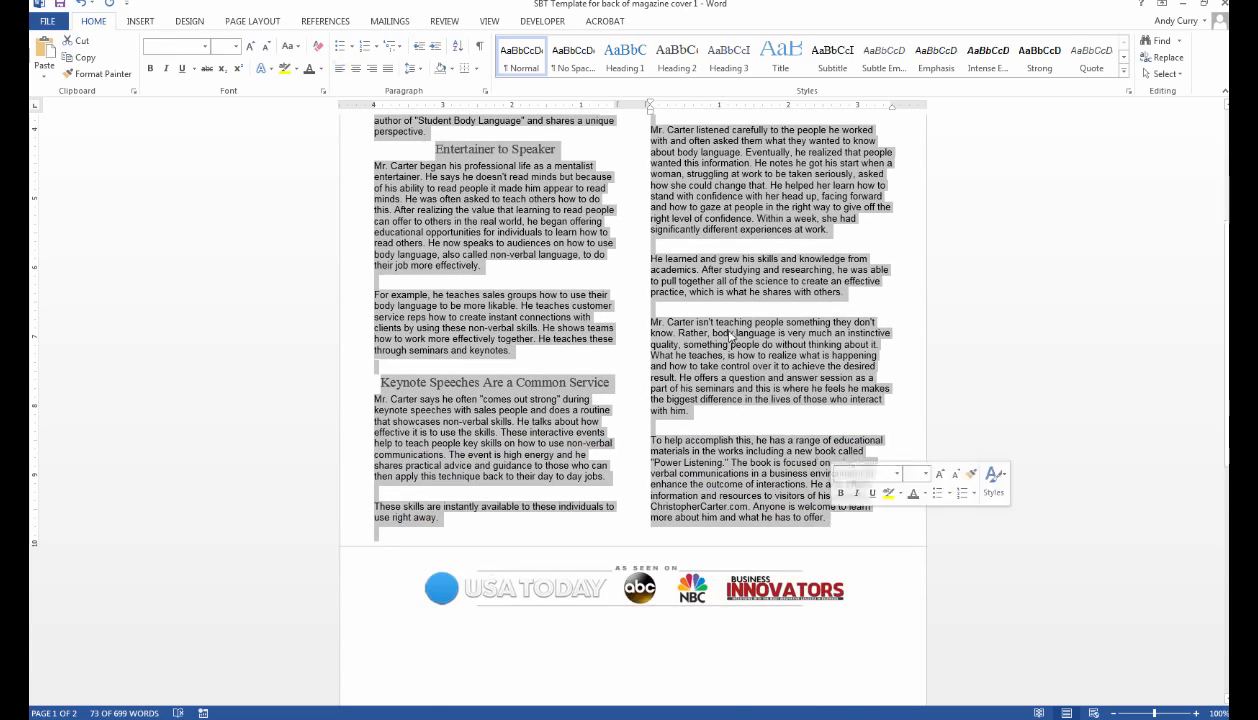
left_click(387, 68)
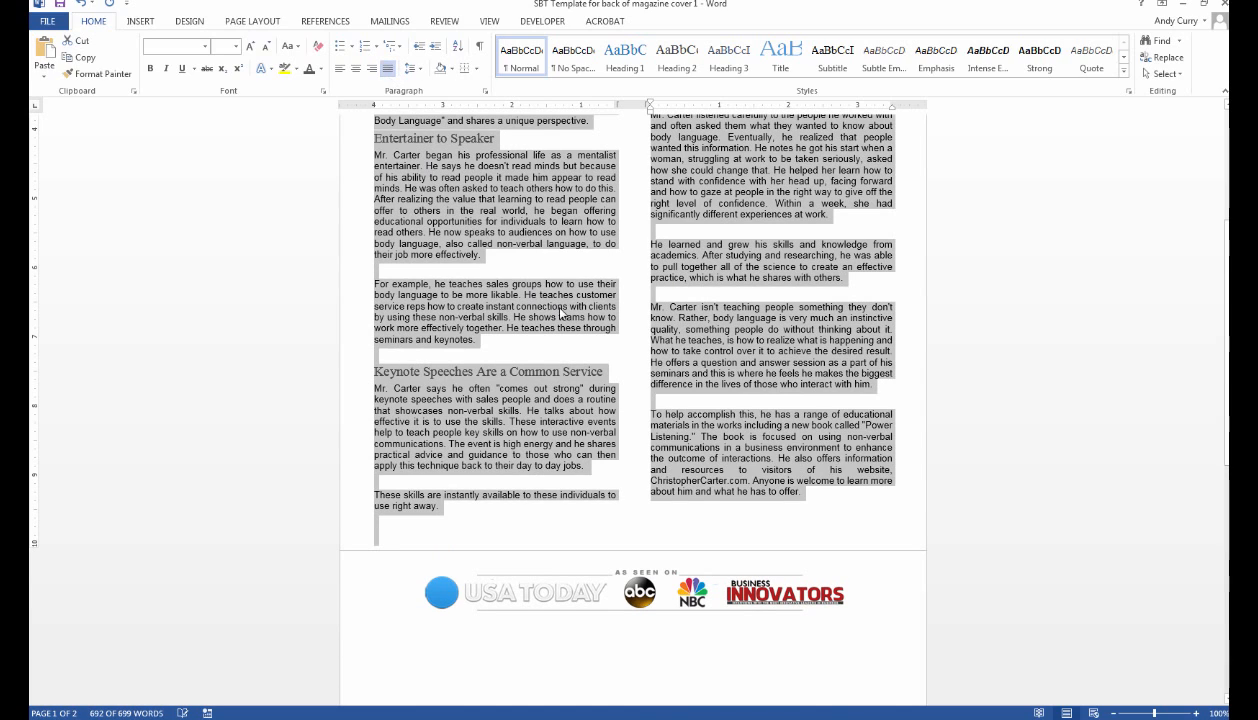
left_click(543, 262)
scroll(548, 264, "up", 5)
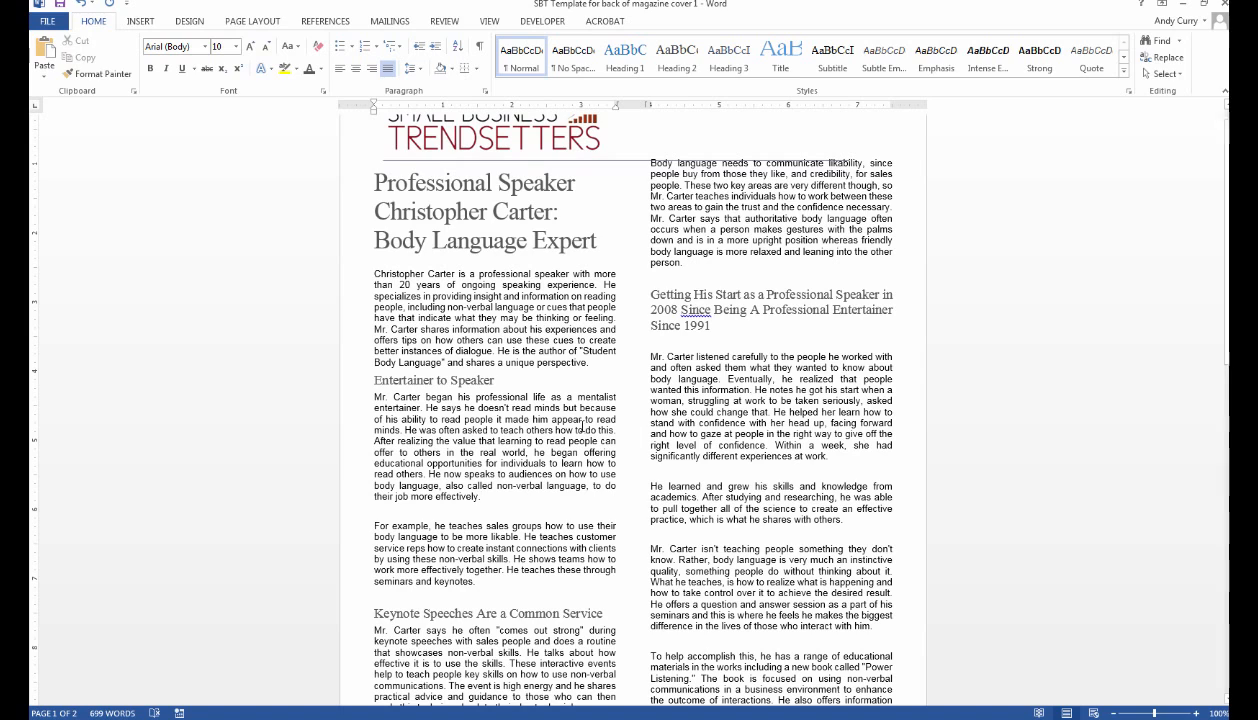
Centre the 'Entertainer to Speaker' and 'Keynote Speeches Are a Common Service' headings.
left_click_drag(494, 380, 374, 380)
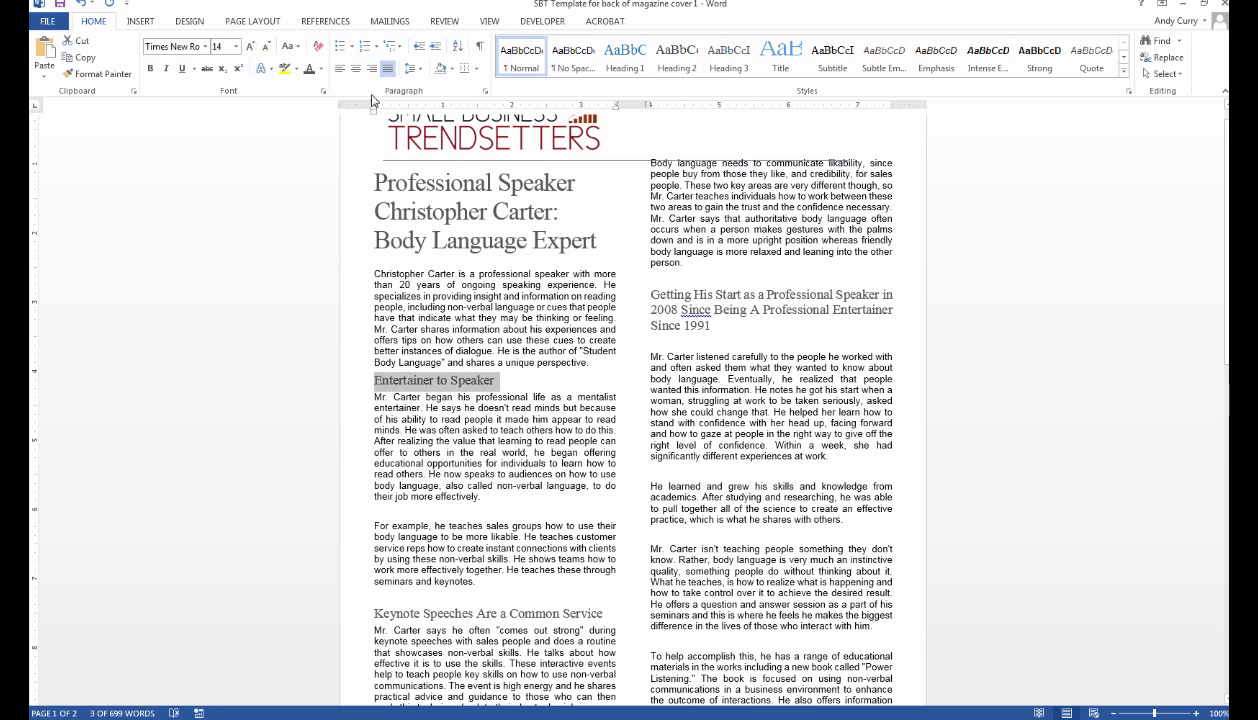
left_click(356, 68)
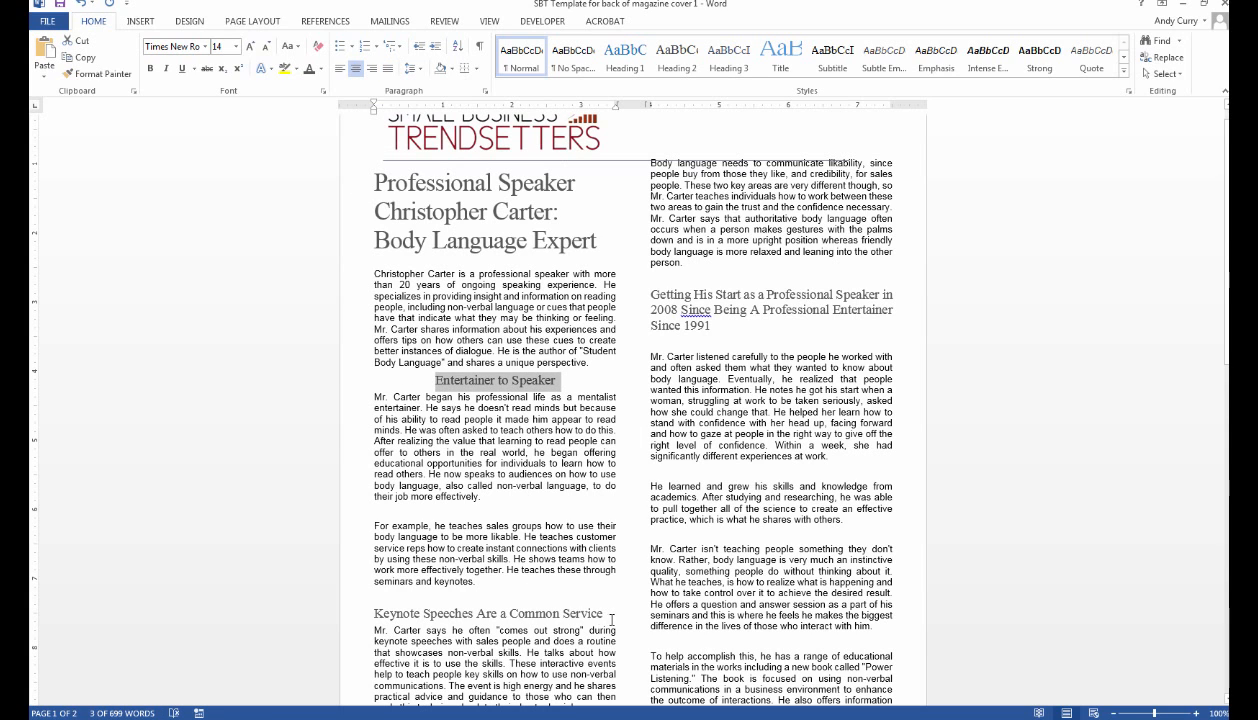
left_click_drag(607, 614, 372, 613)
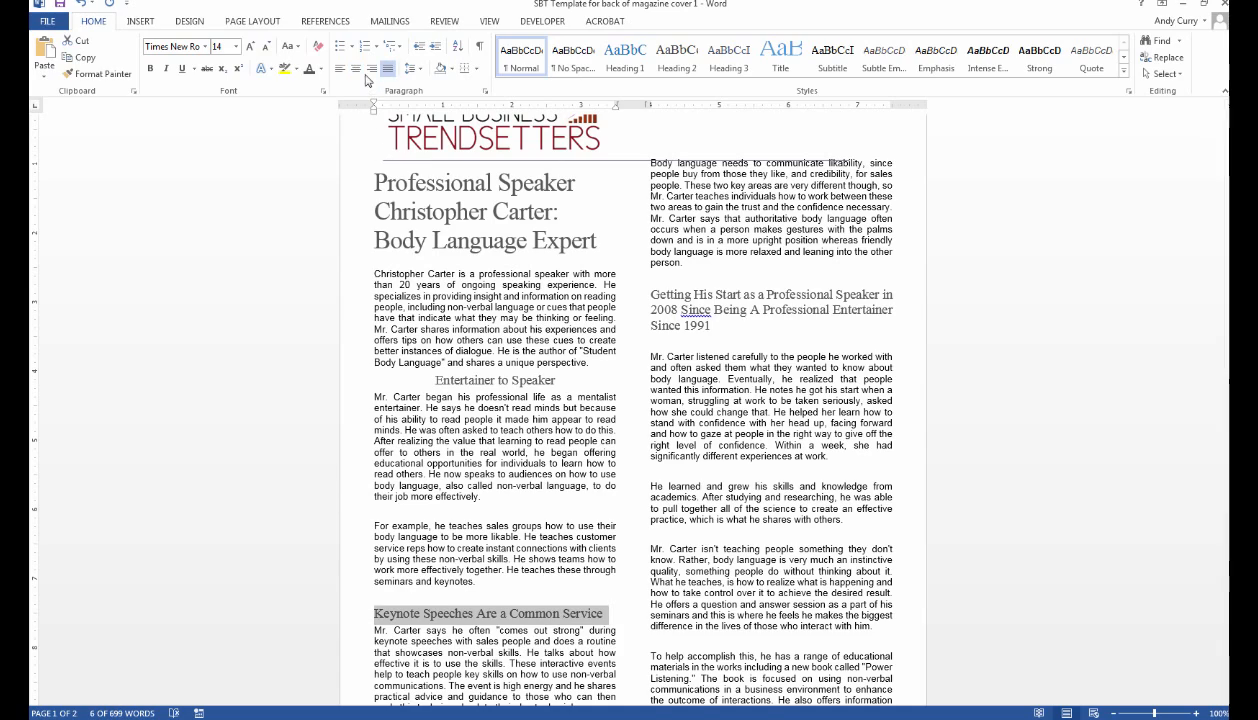
left_click(356, 68)
scroll(441, 663, "down", 5)
scroll(630, 412, "up", 5)
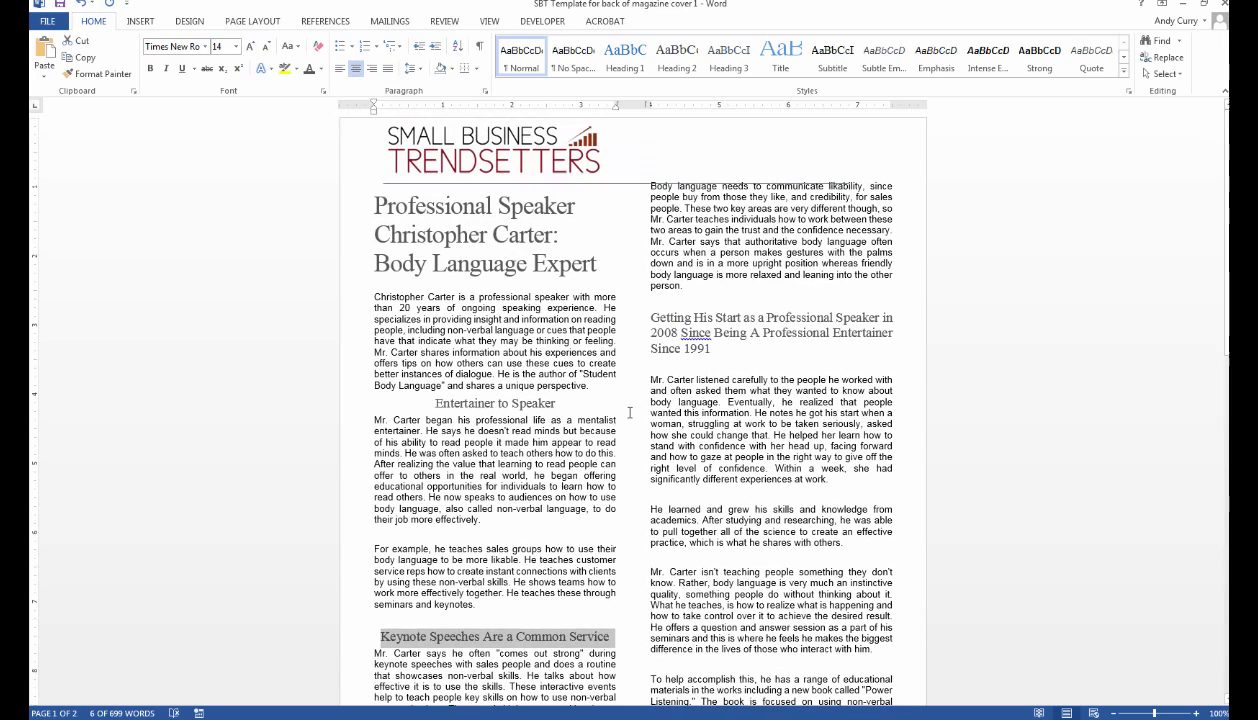
Try centring the 'Getting His Start' heading, then return it to justified.
left_click_drag(730, 349, 650, 317)
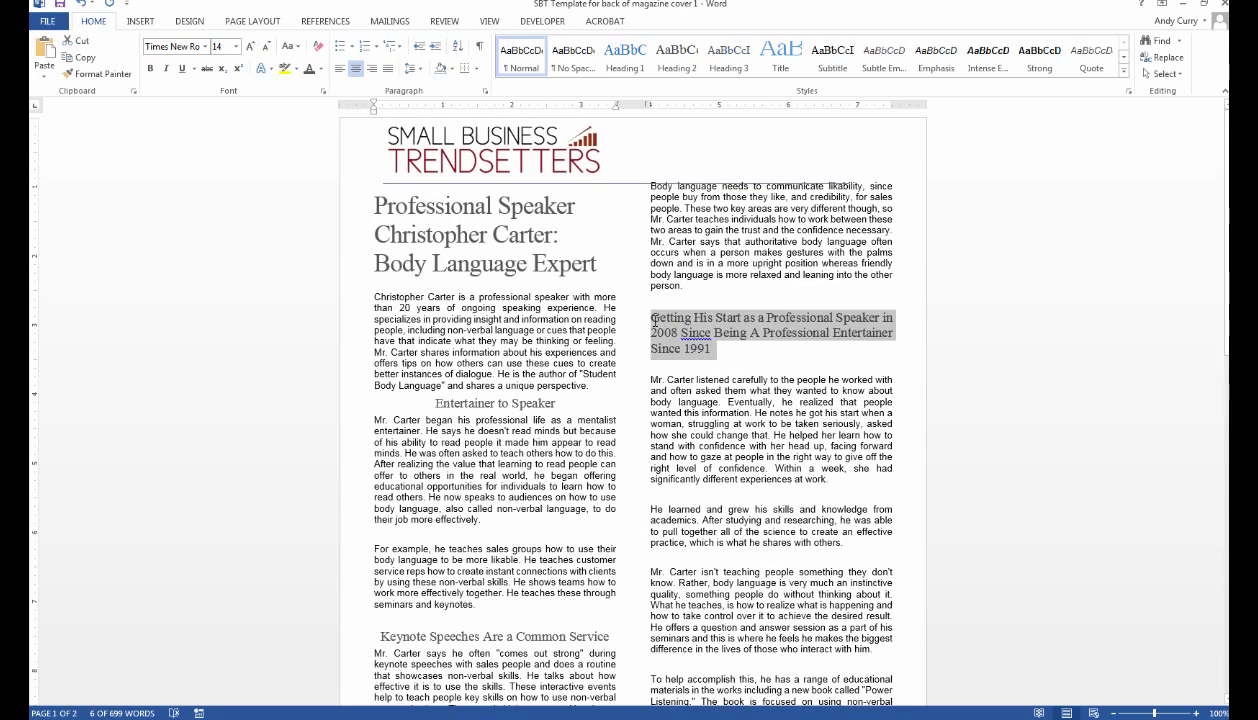
left_click(781, 355)
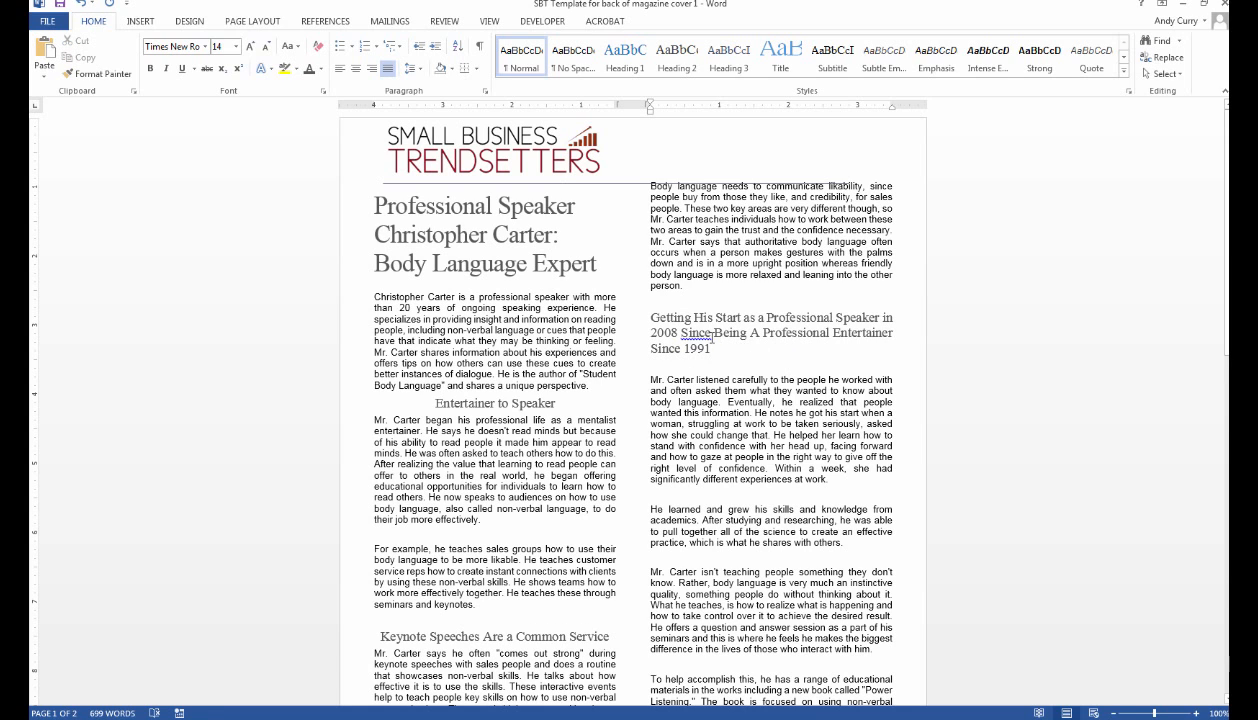
triple_click(673, 318)
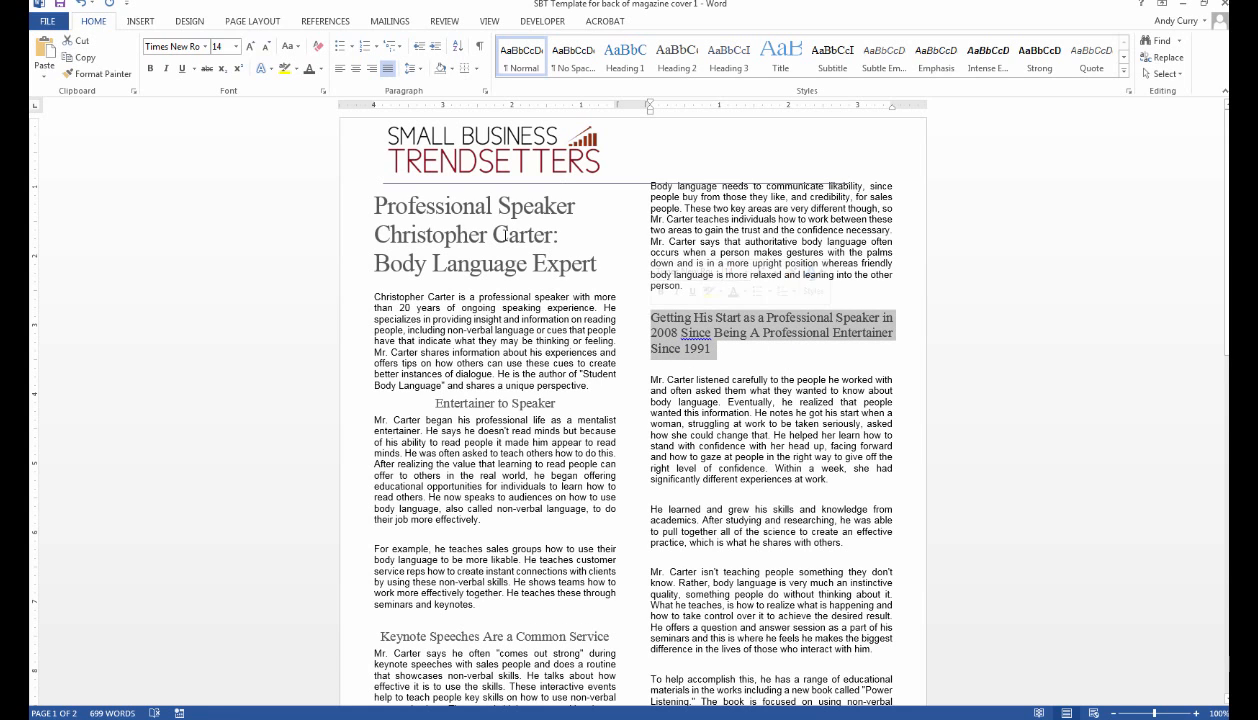
left_click(356, 68)
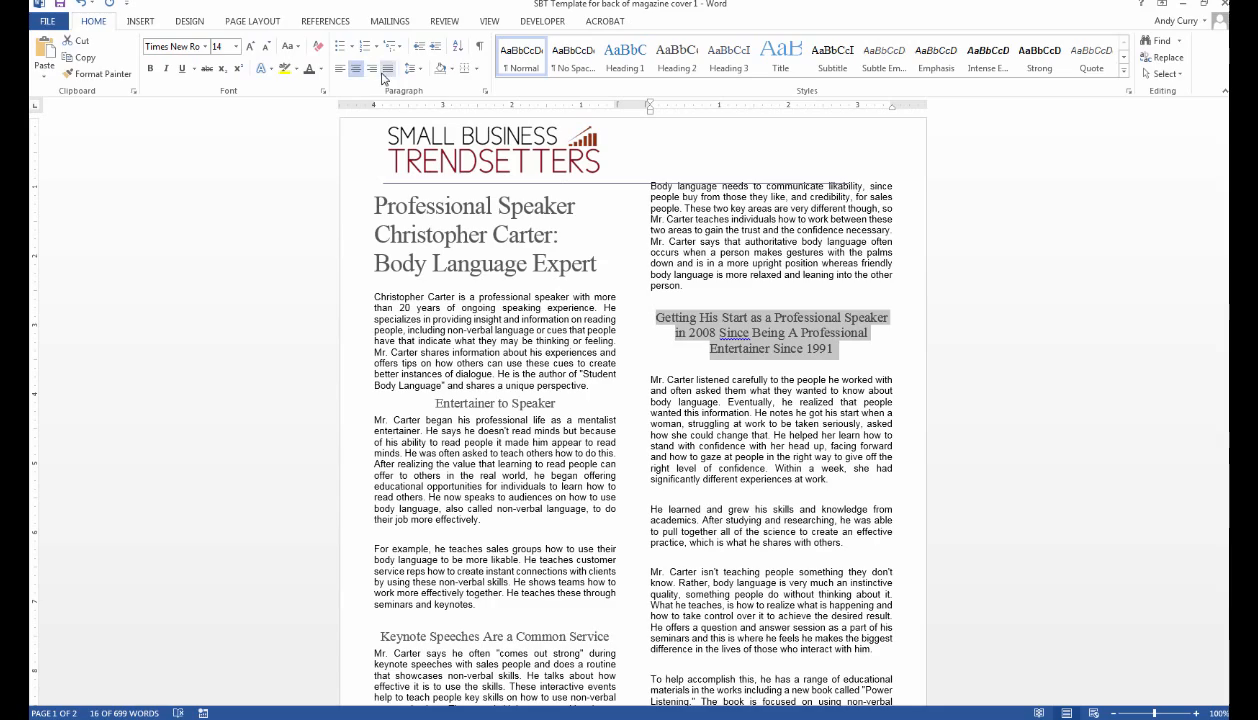
left_click(387, 72)
scroll(822, 494, "down", 3)
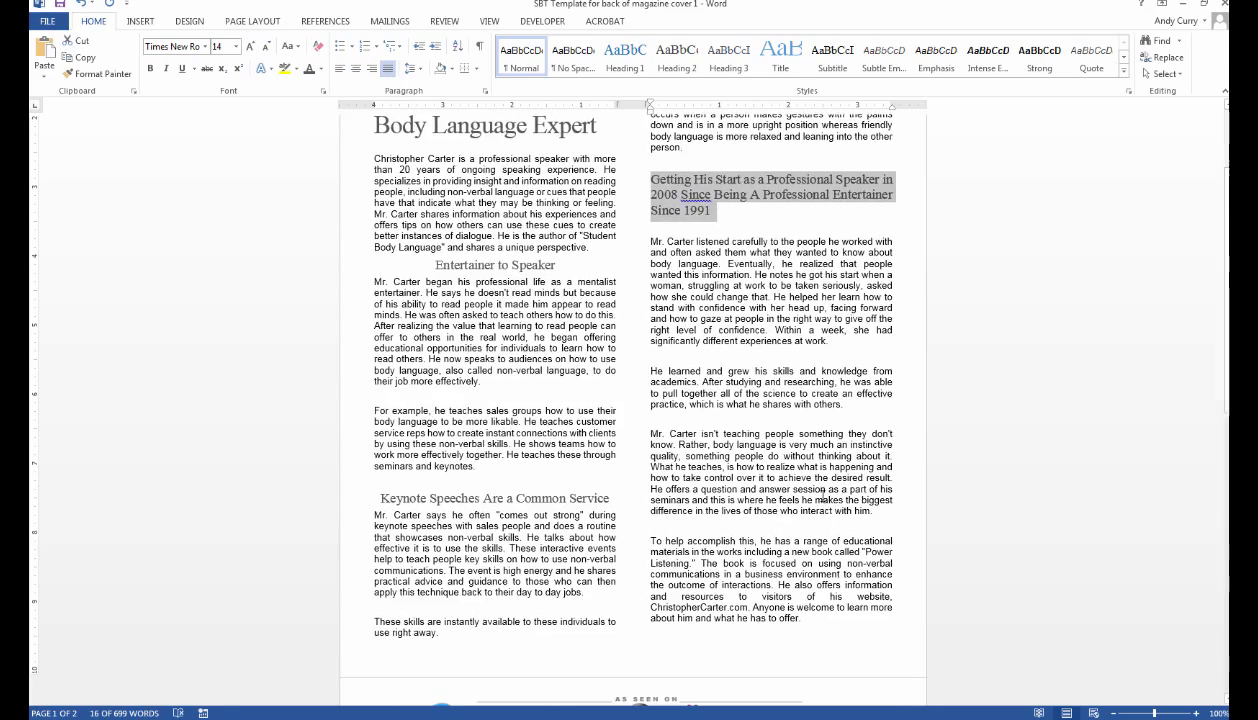
left_click(783, 356)
scroll(784, 358, "down", 2)
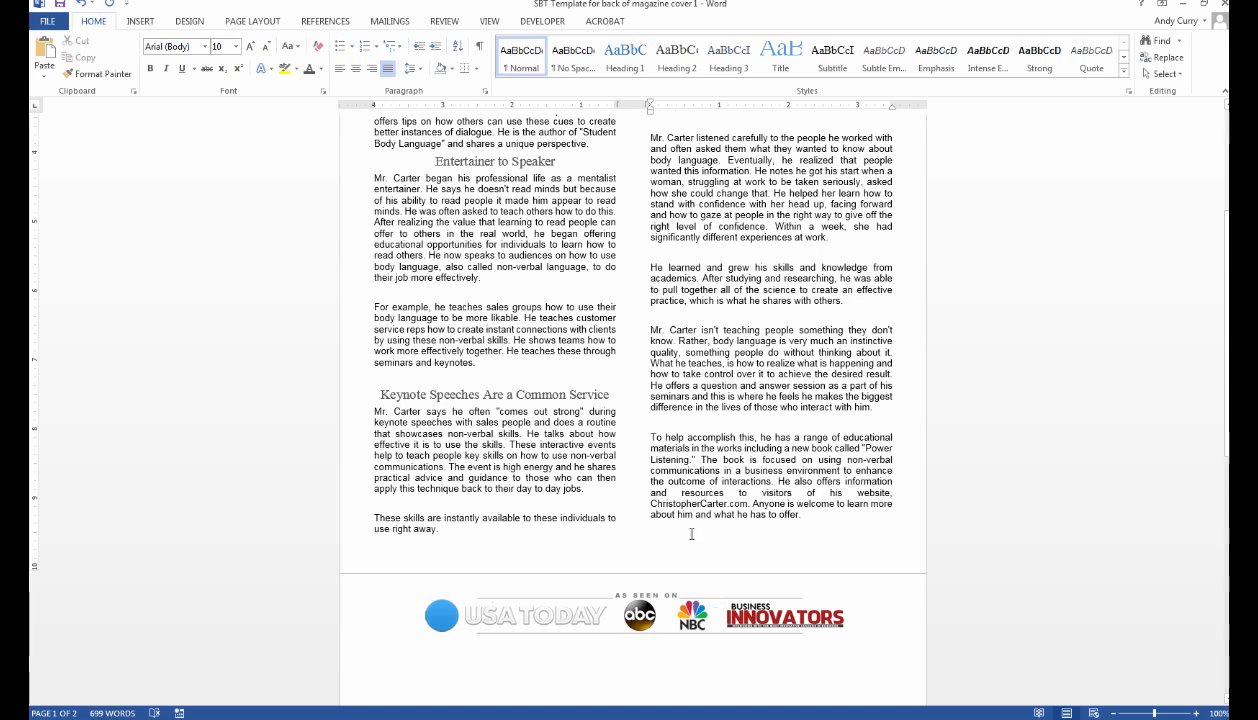
Delete the empty lines under 'Getting His Start' and before 'For example', joining it onto the previous paragraph.
left_click(684, 612)
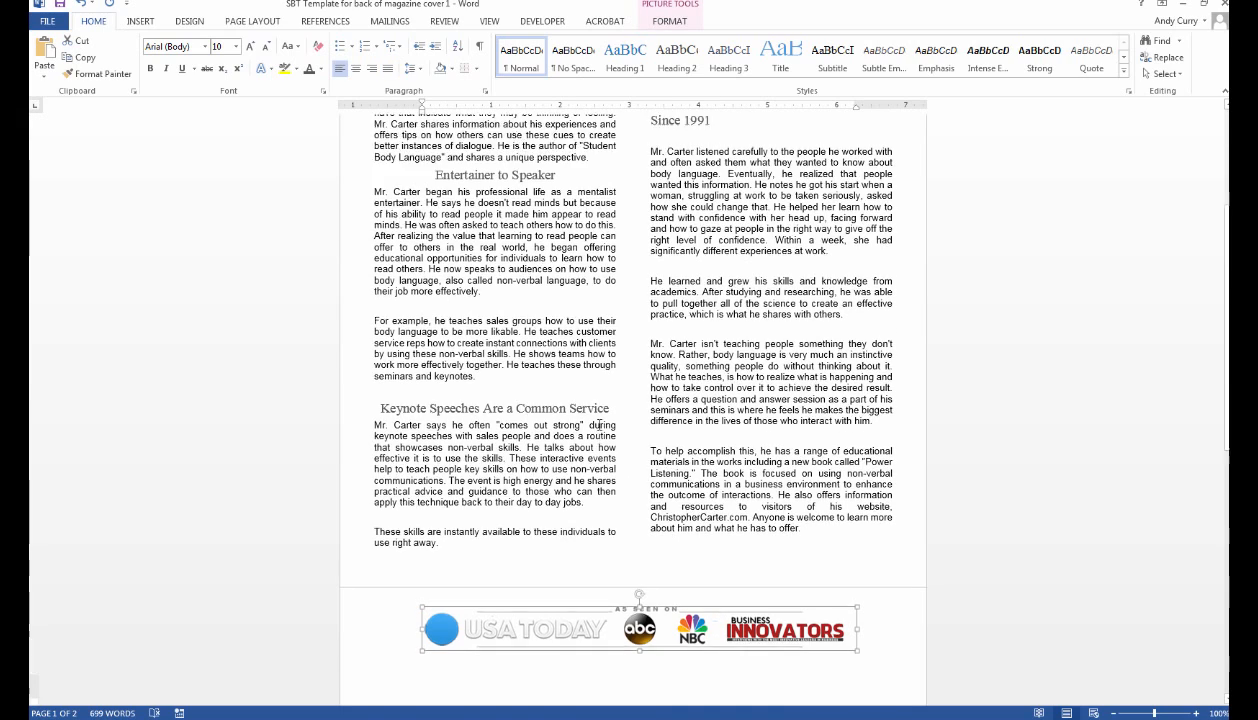
scroll(592, 420, "up", 4)
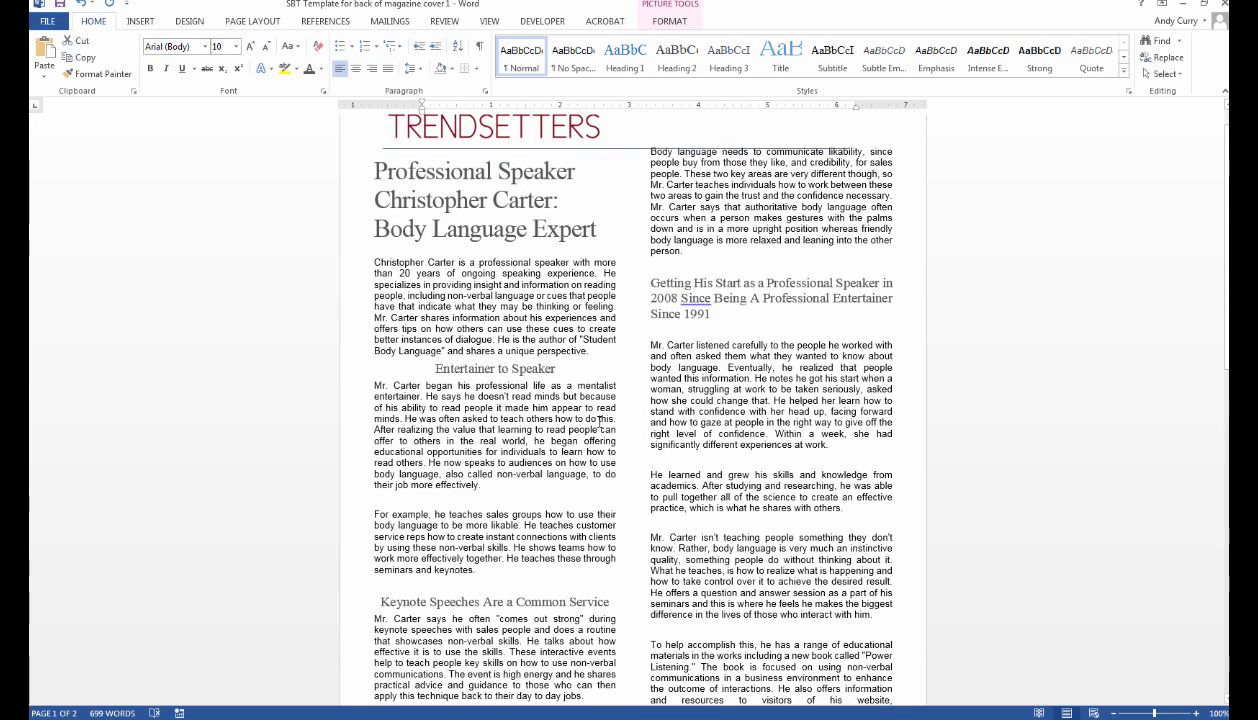
left_click(712, 331)
key("BackSpace")
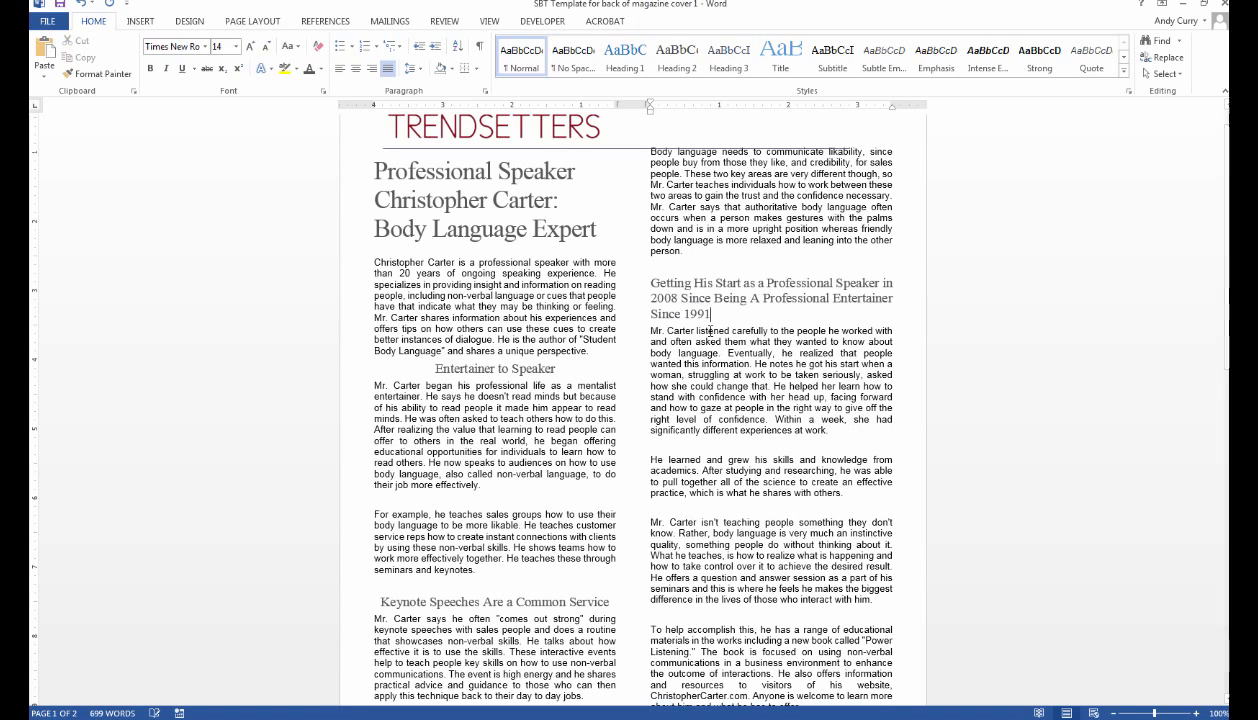
scroll(477, 436, "down", 3)
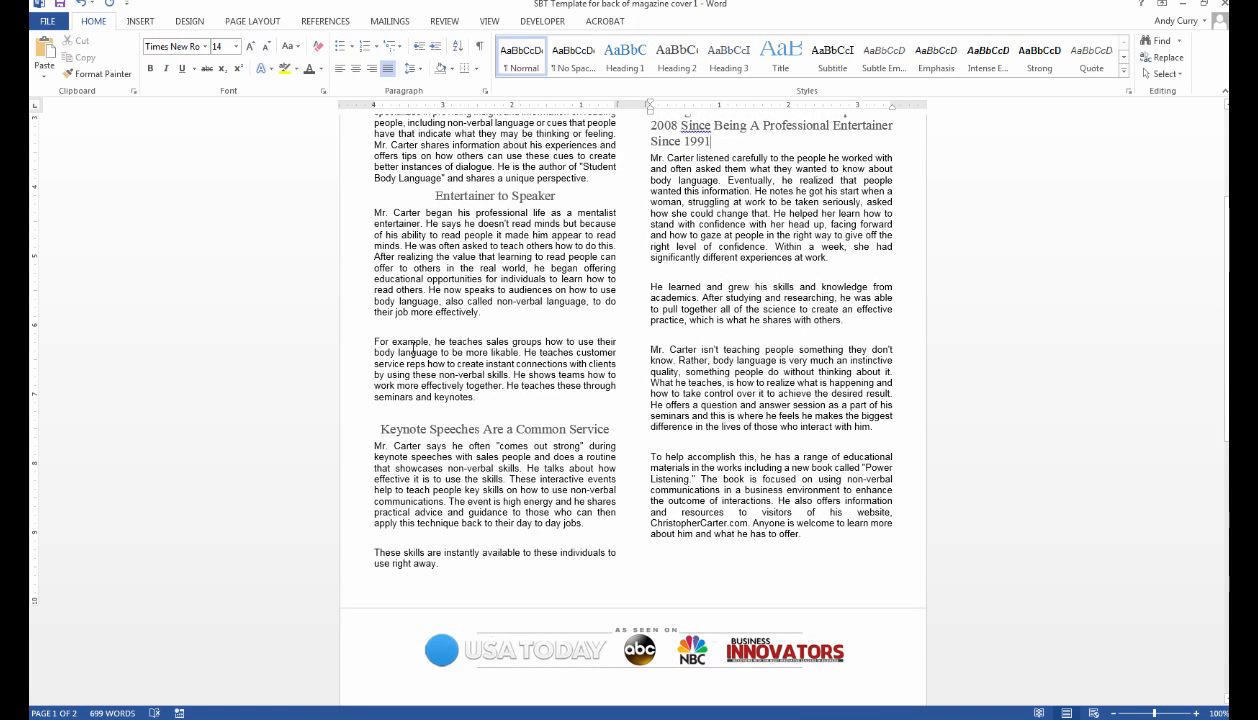
left_click(400, 331)
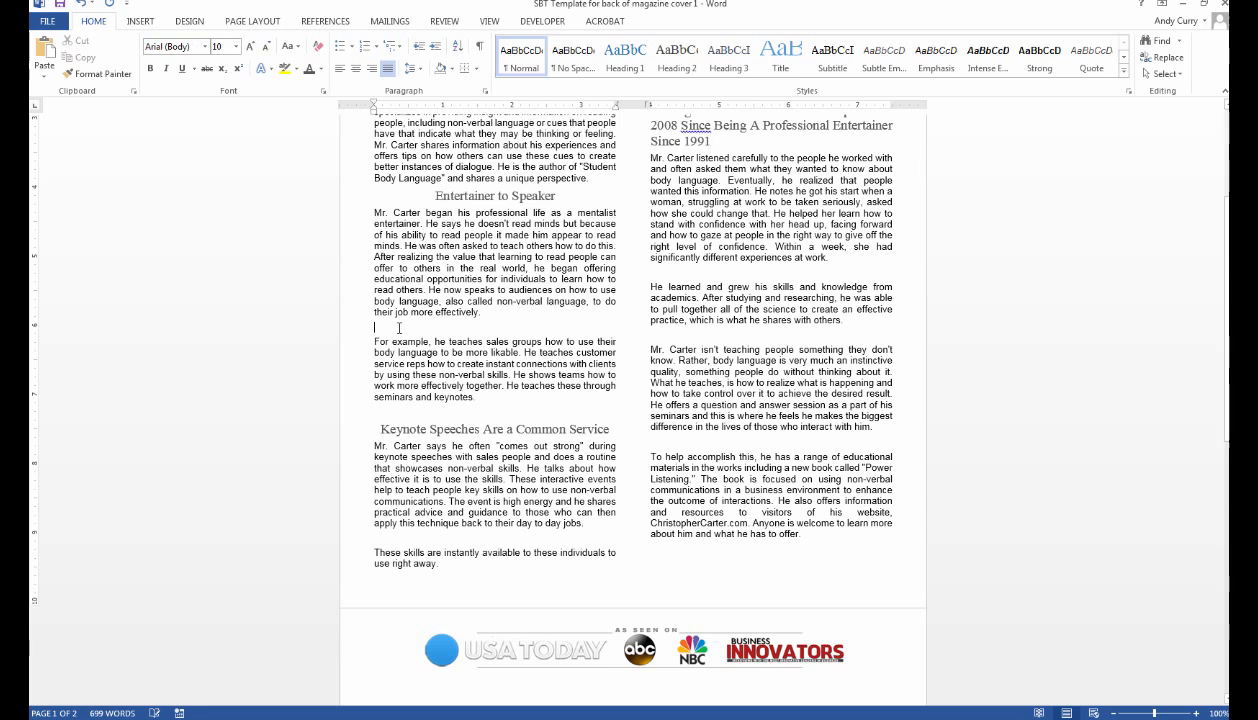
key("BackSpace")
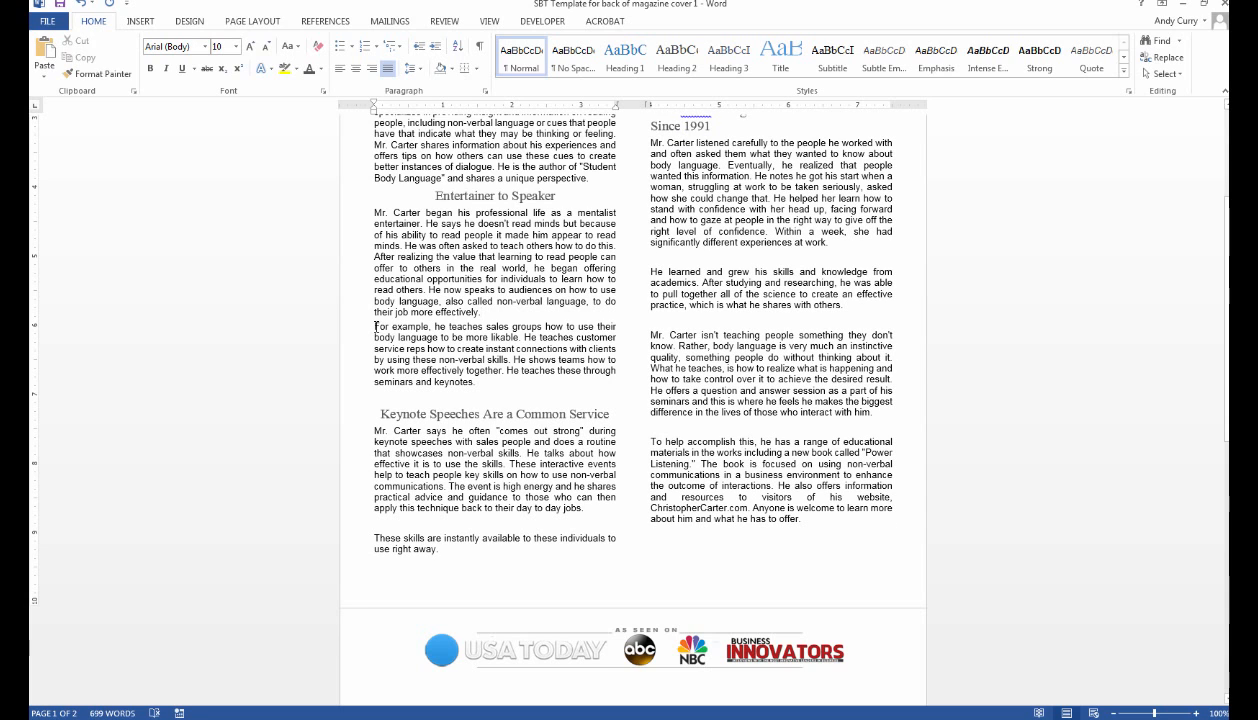
left_click(376, 327)
key("BackSpace")
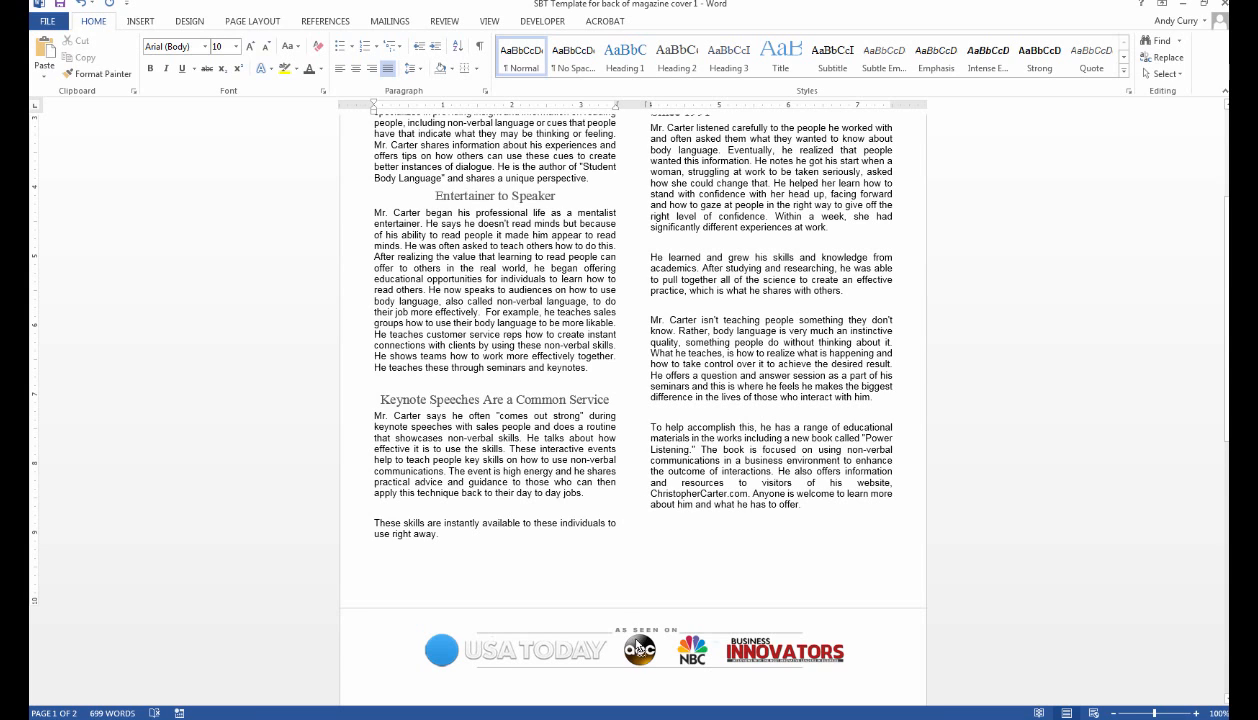
left_click(624, 600)
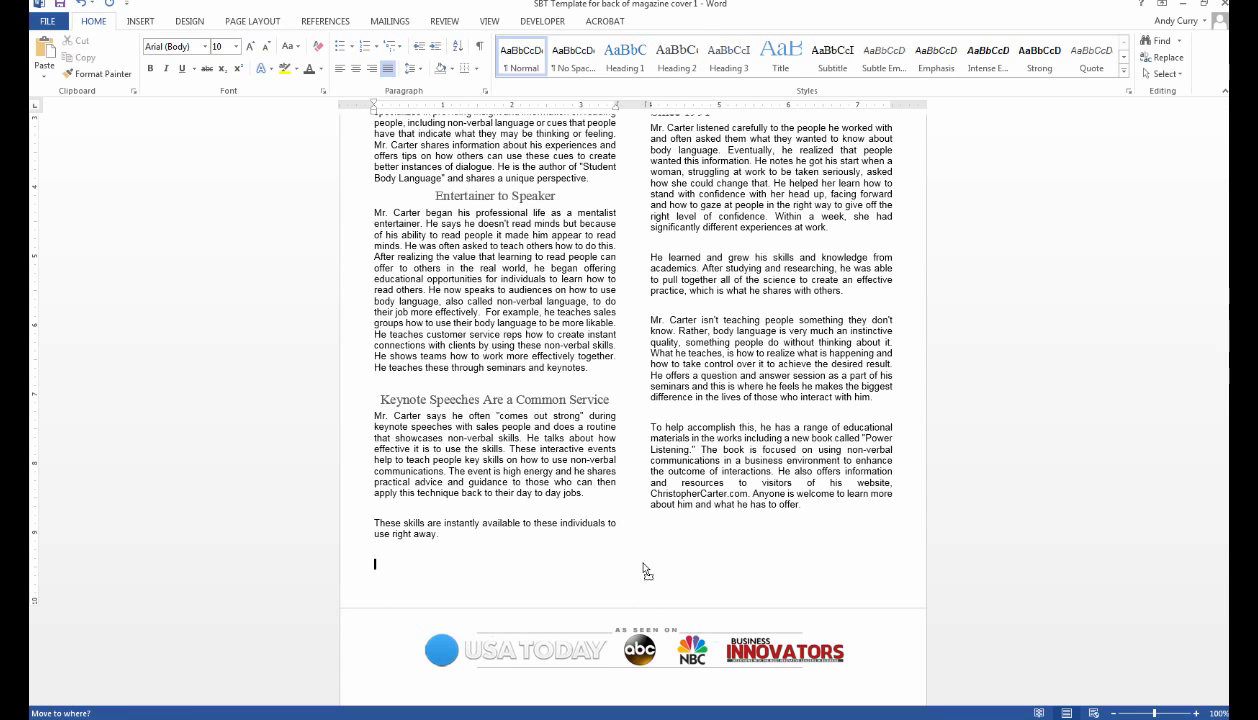
Move the logo strip into the page, shrink it by a corner handle, and return it to the footer.
left_click_drag(644, 565, 683, 548)
left_click_drag(556, 570, 629, 567)
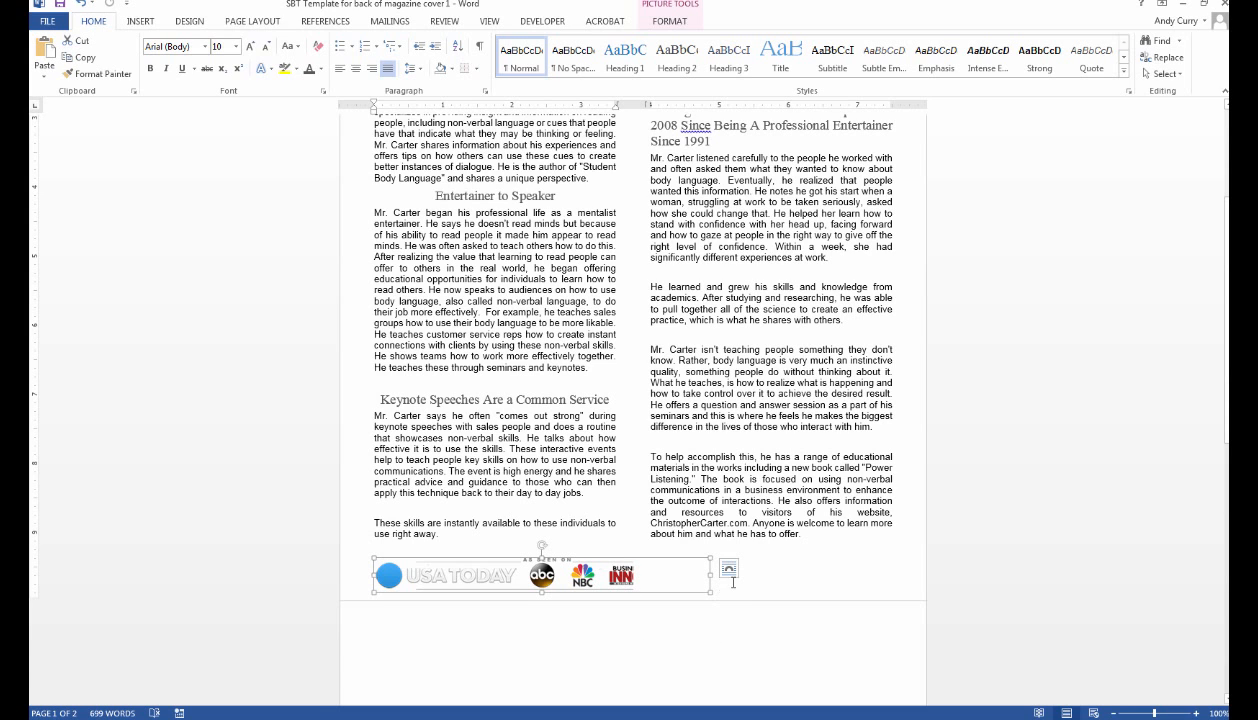
scroll(750, 560, "down", 4)
scroll(747, 516, "up", 3)
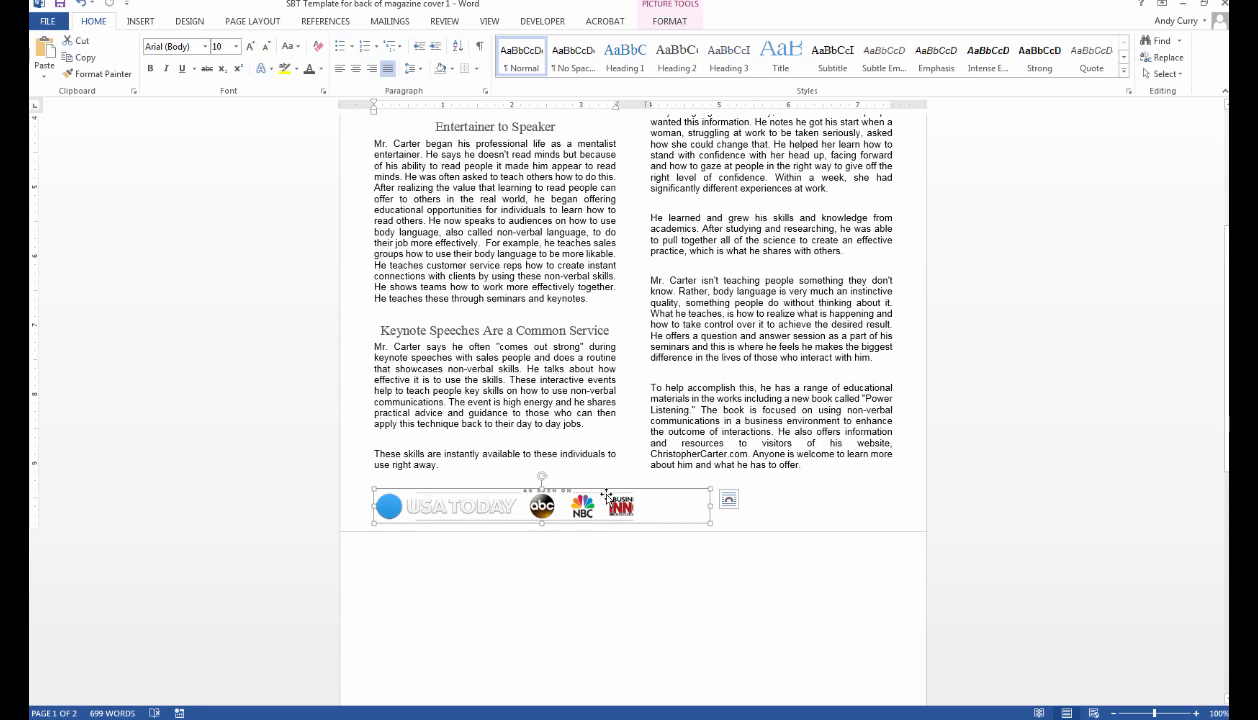
left_click_drag(604, 500, 617, 601)
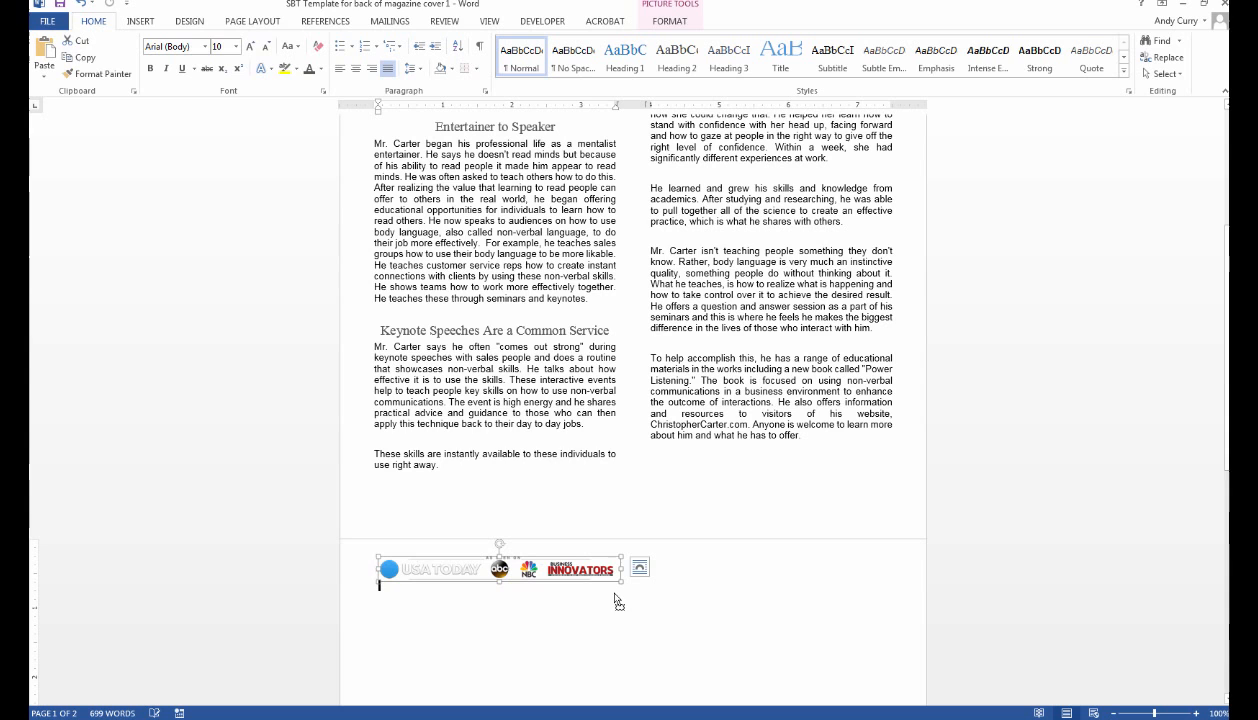
left_click(762, 602)
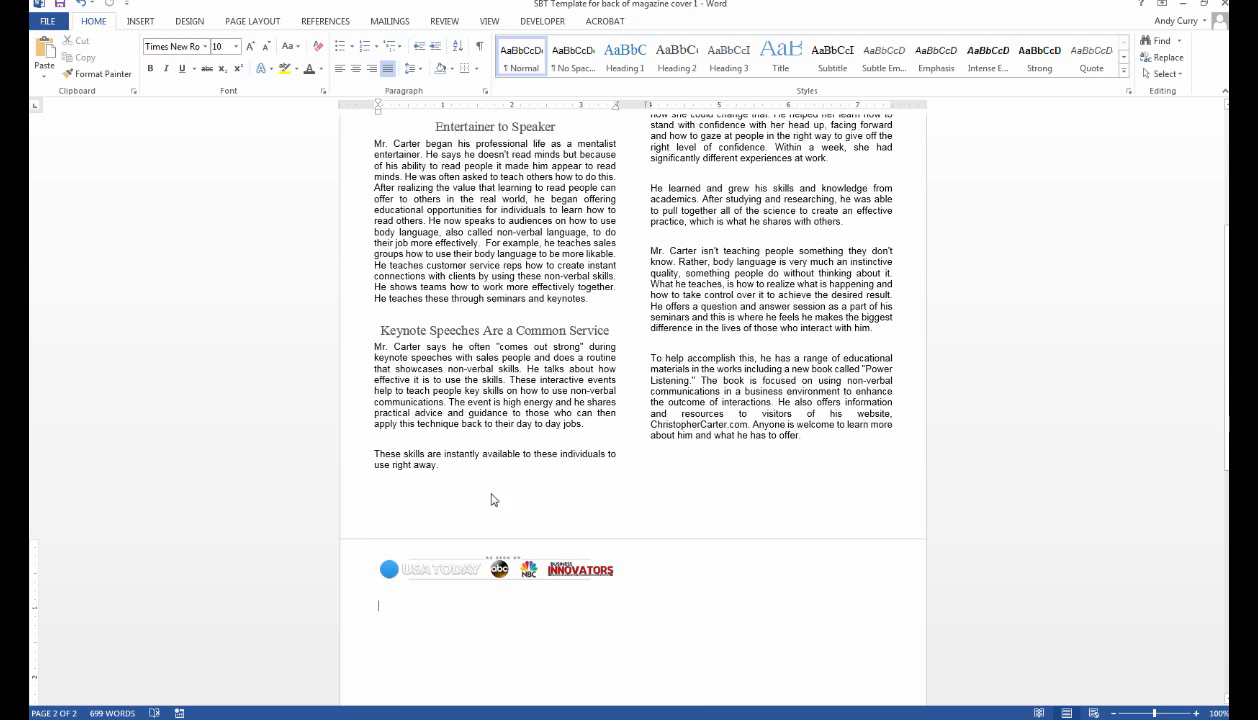
scroll(850, 465, "up", 3)
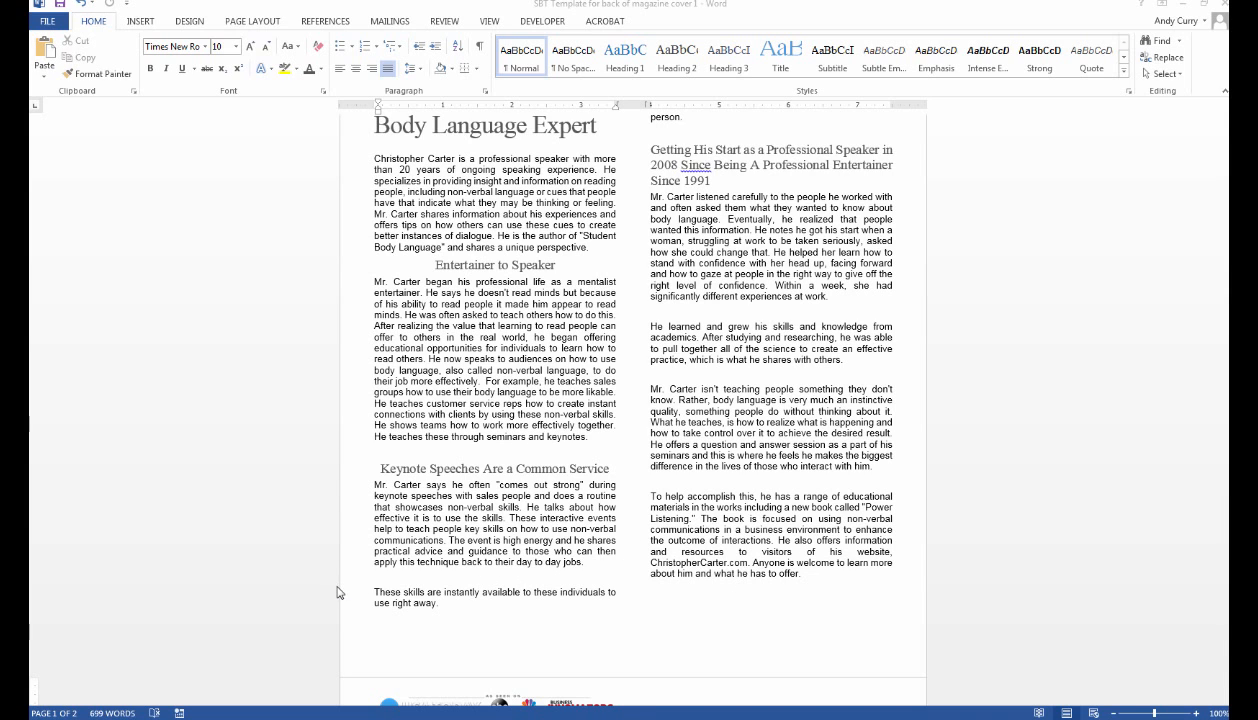
Join 'These skills' onto the Keynote paragraph and add blank lines above 'Entertainer to Speaker' and 'Mr. Carter began'.
left_click(381, 596)
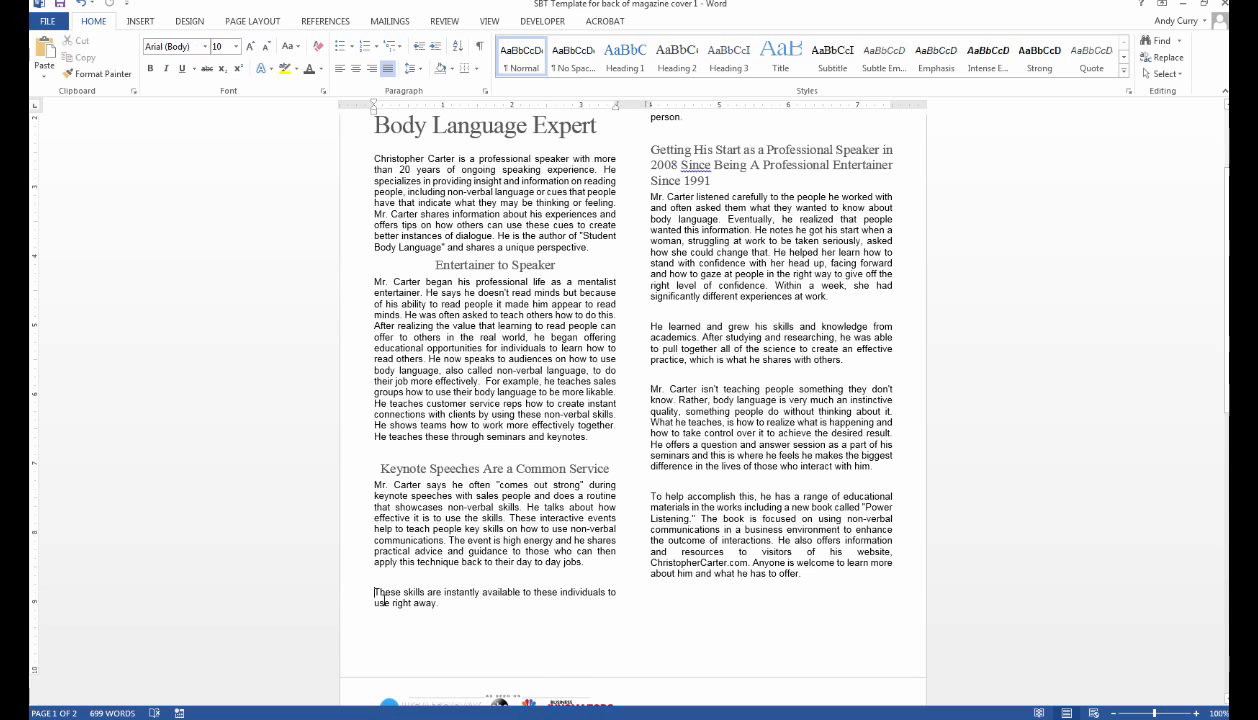
key("BackSpace")
key("BackSpace")
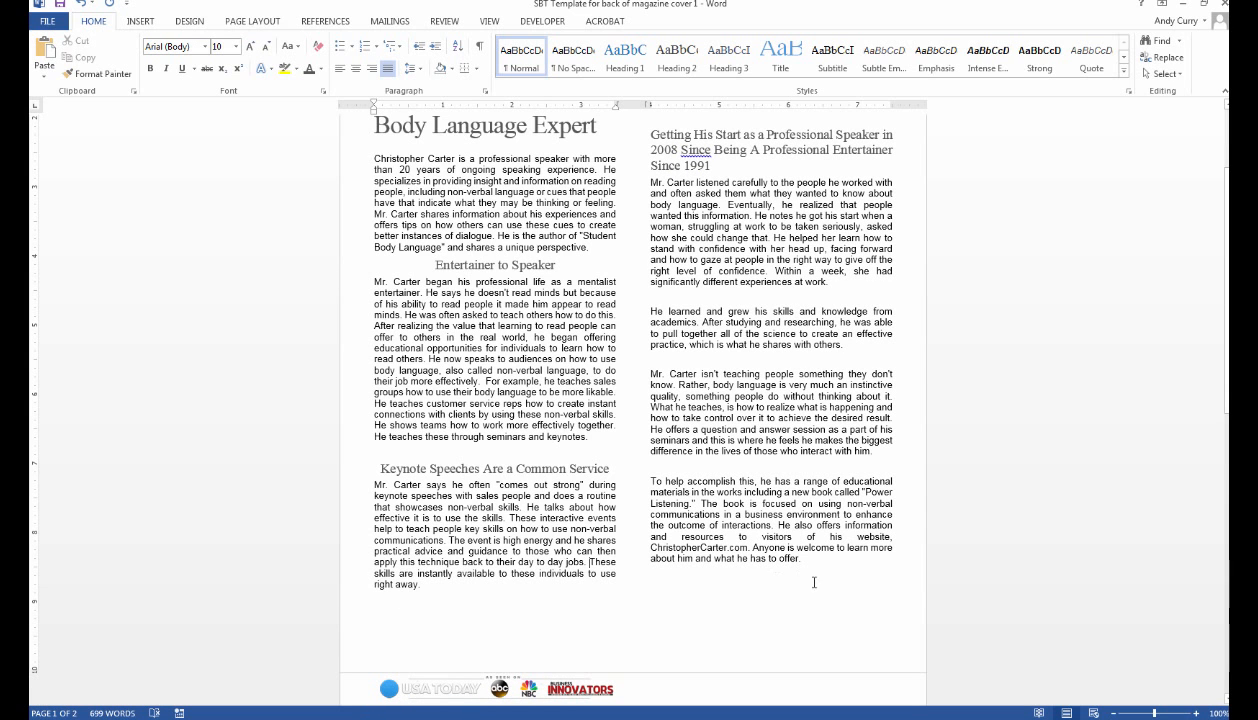
scroll(775, 479, "up", 3)
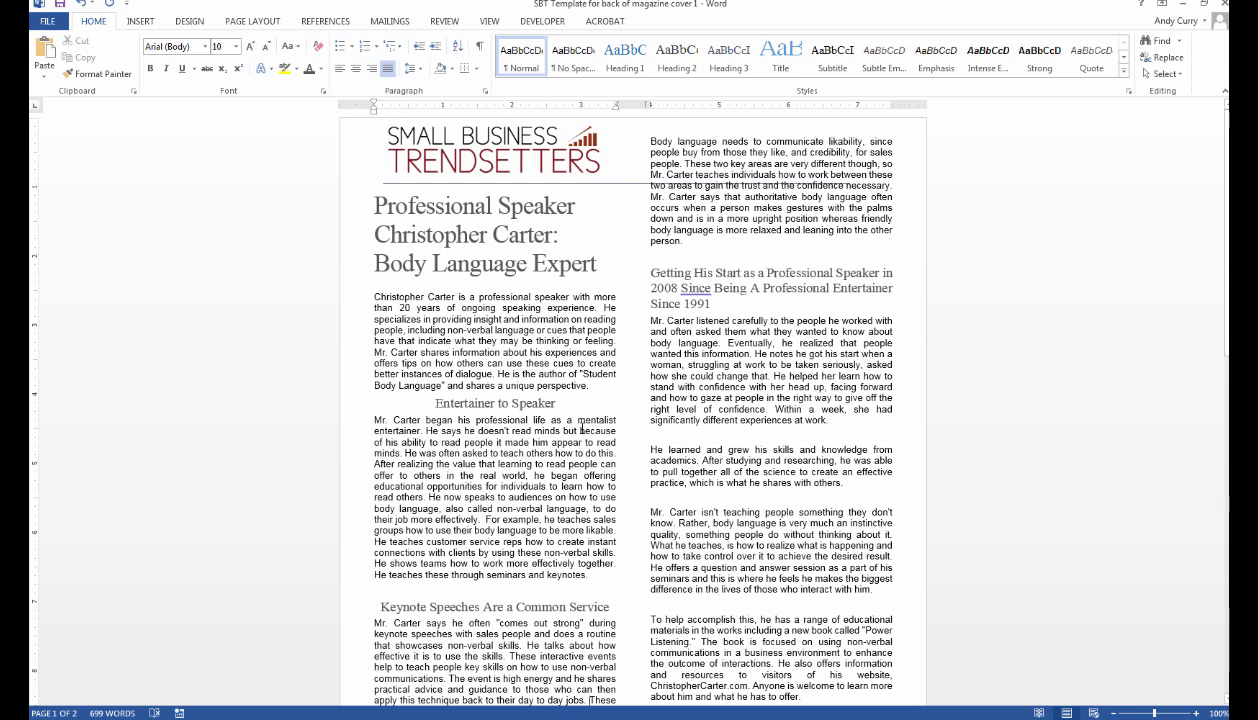
left_click(571, 401)
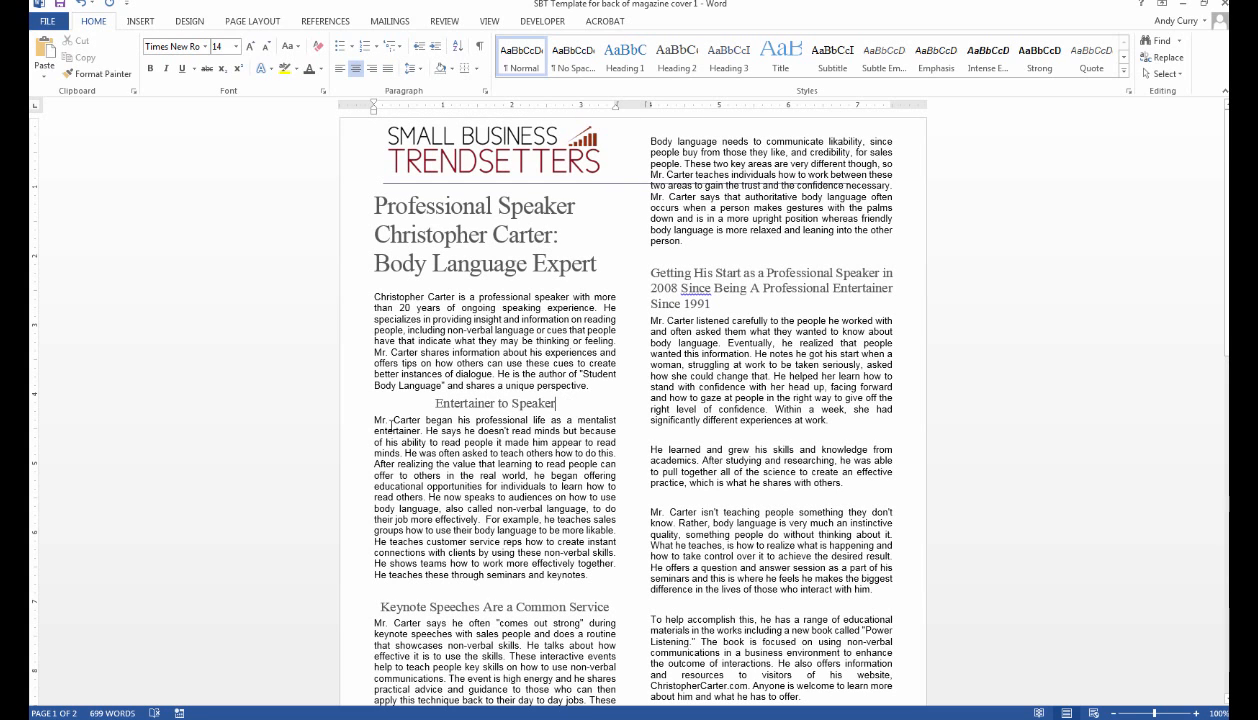
left_click(375, 420)
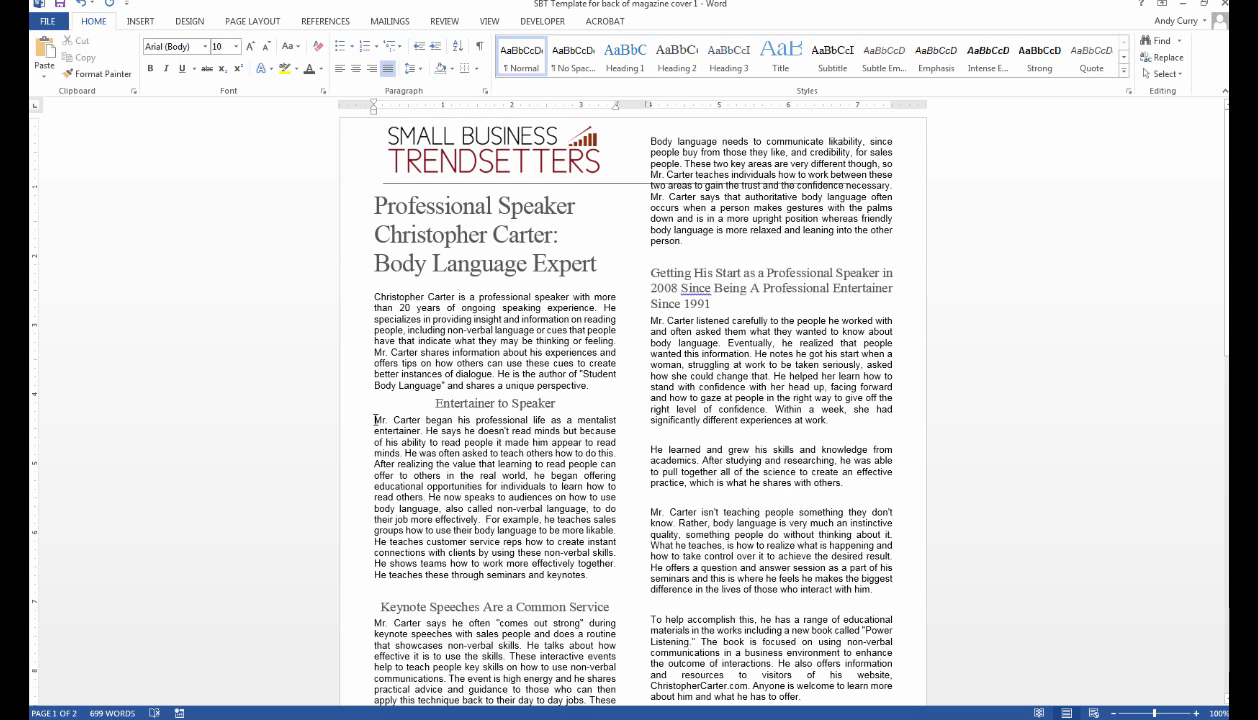
key("Return")
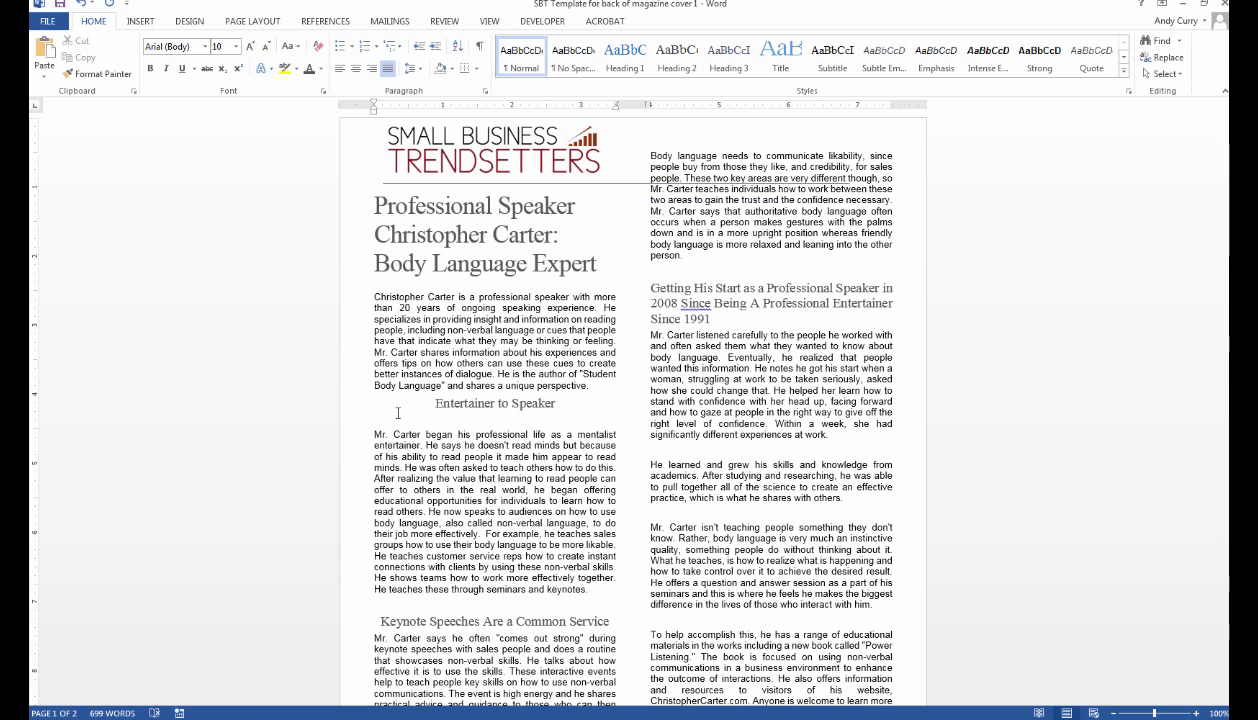
left_click(432, 401)
key("Return")
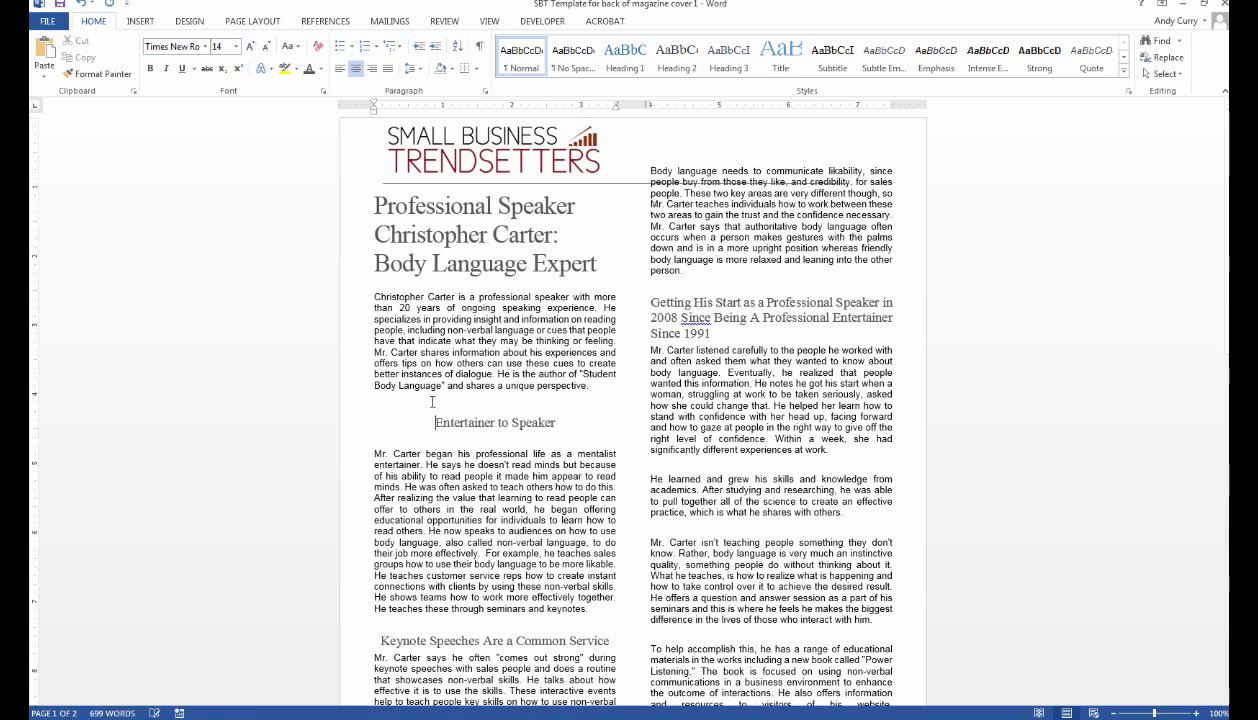
scroll(520, 430, "down", 6)
scroll(627, 486, "up", 3)
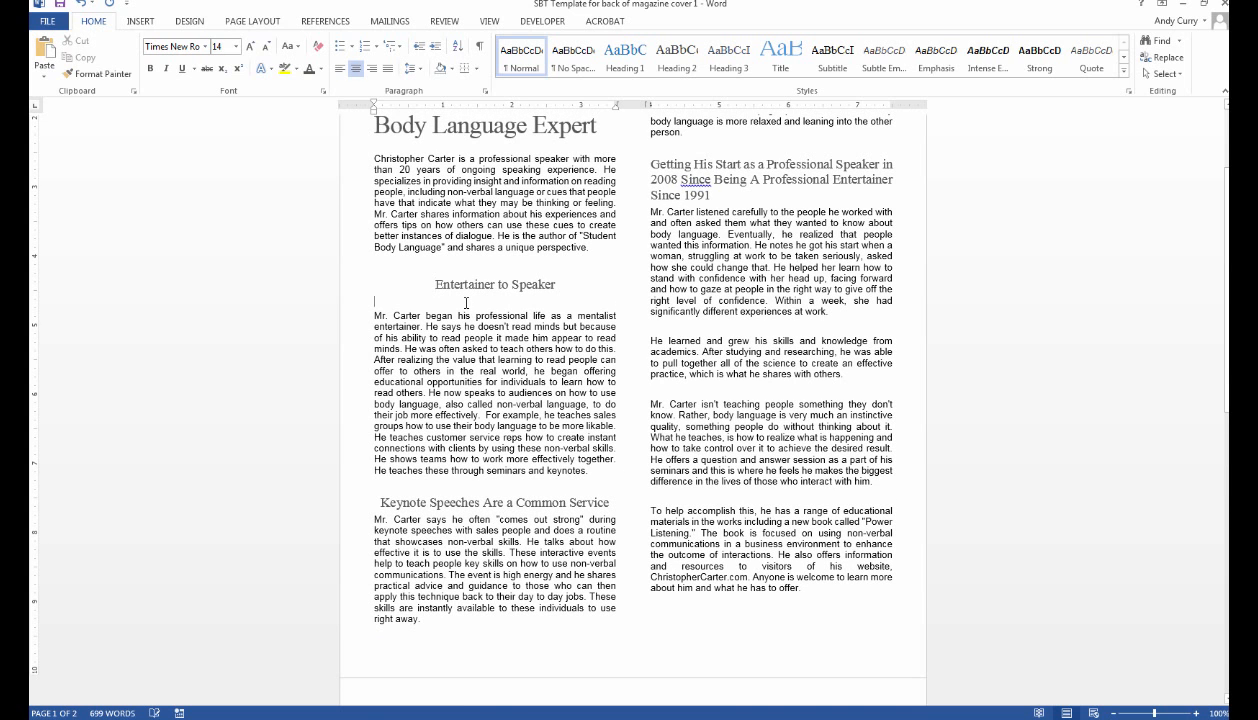
Even out blank lines below the Entertainer, Keynote, Getting His Start and Since 1991 headings.
key("BackSpace")
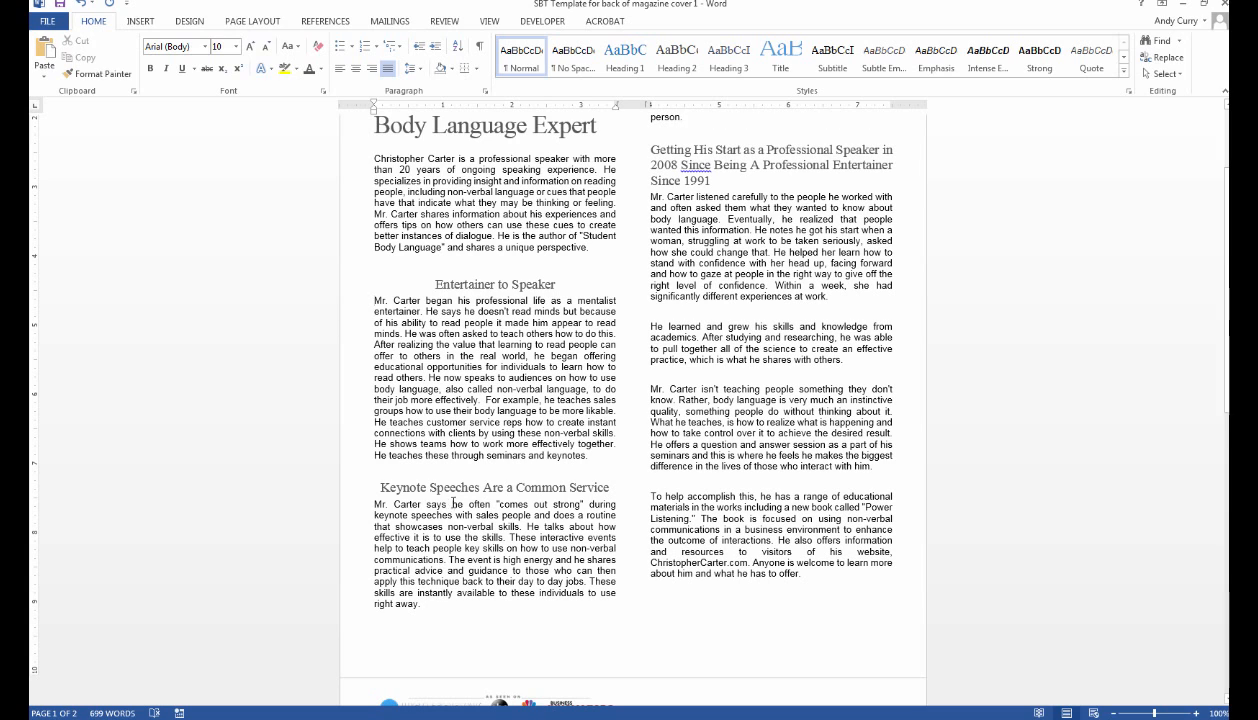
left_click(374, 503)
key("Return")
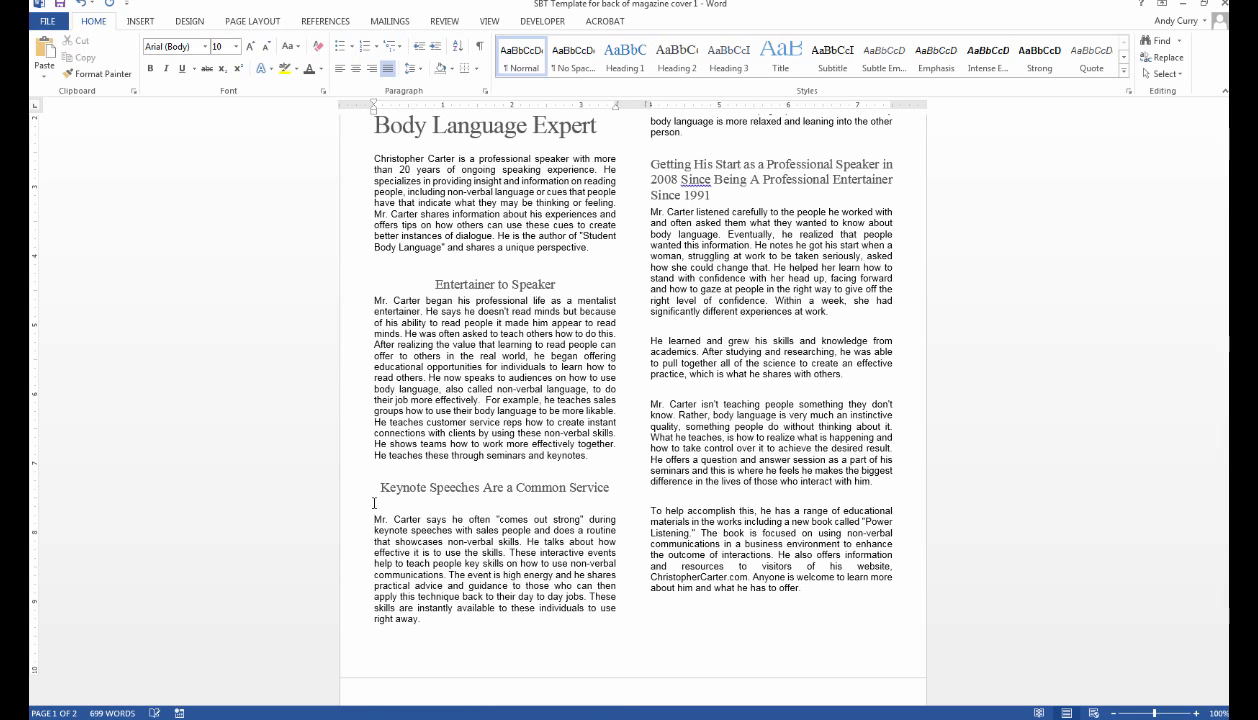
left_click(651, 215)
key("Return")
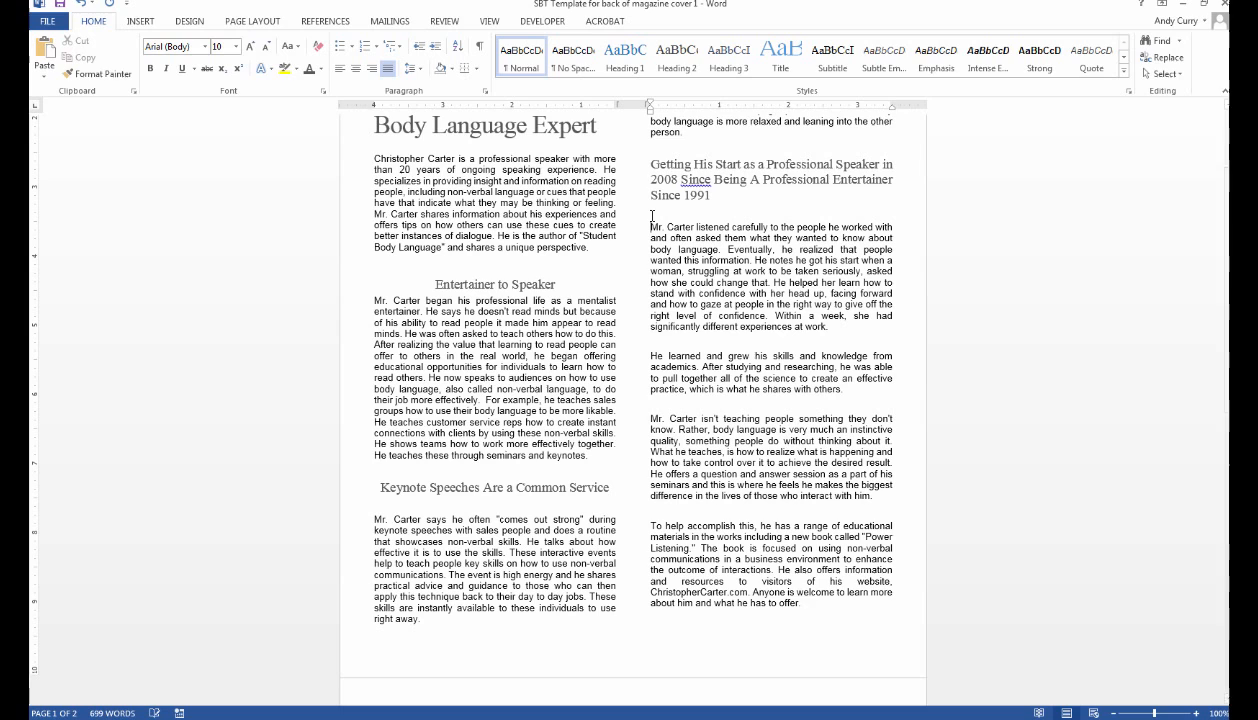
left_click(651, 163)
key("BackSpace")
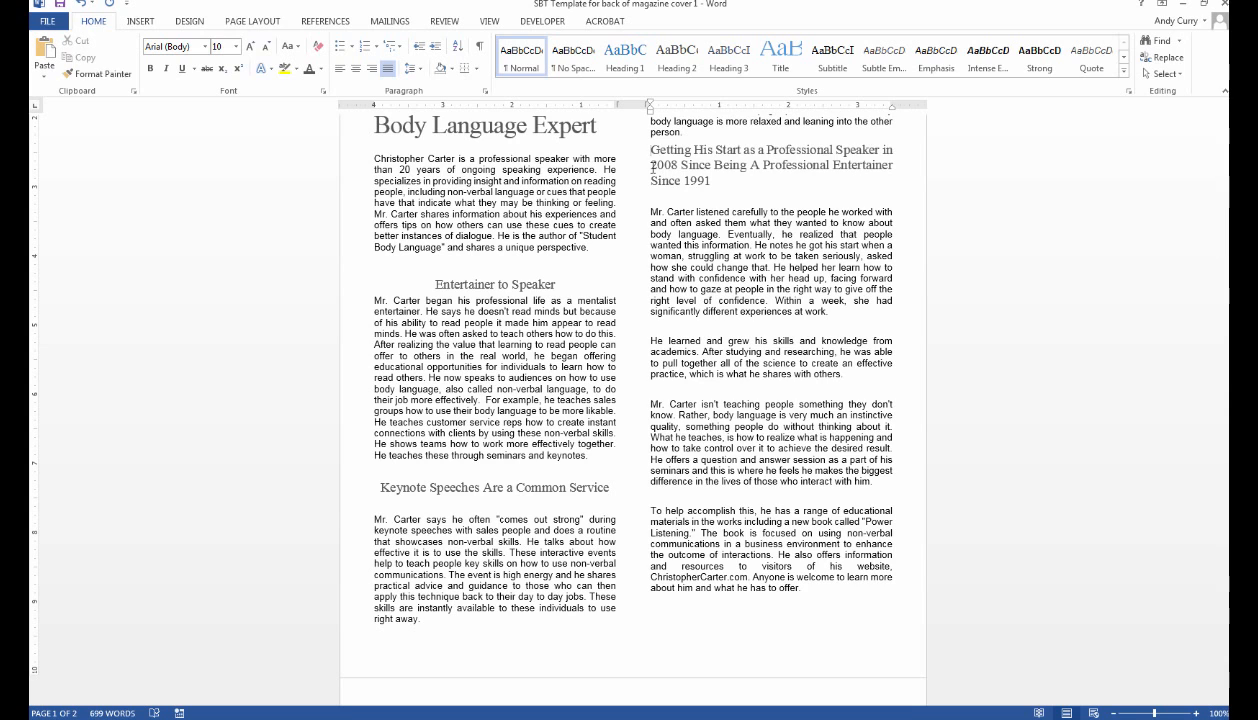
key("Return")
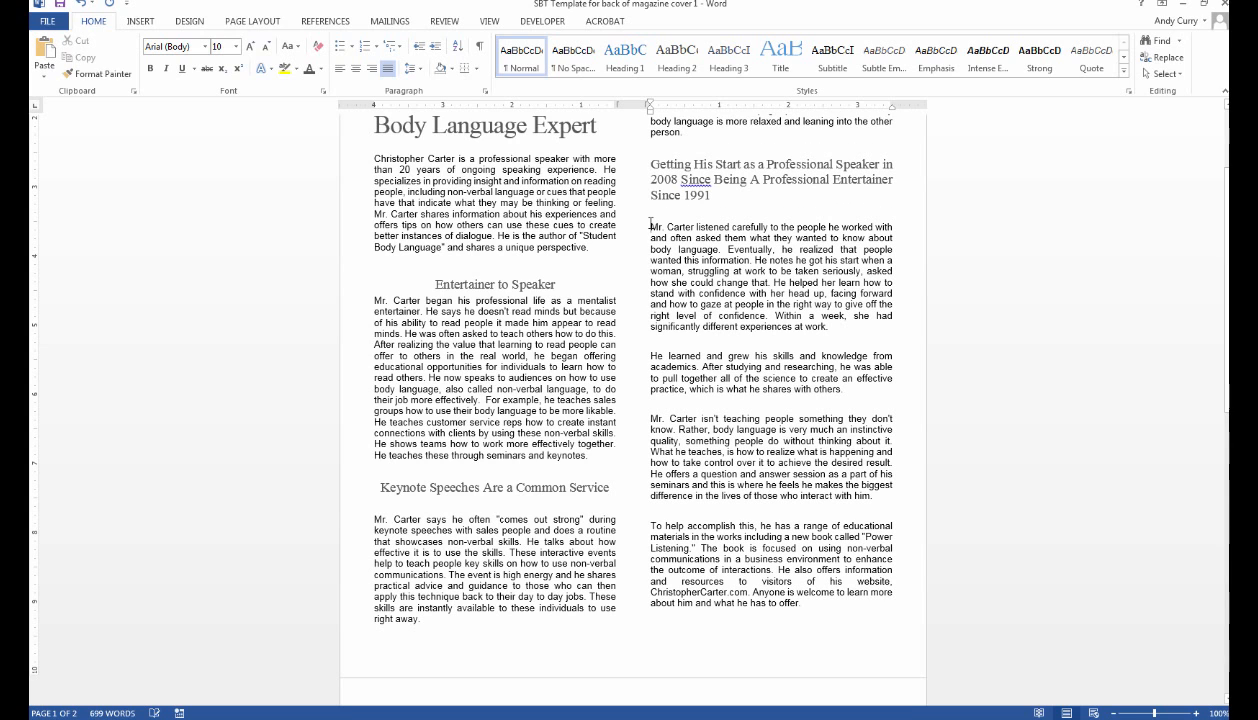
key("BackSpace")
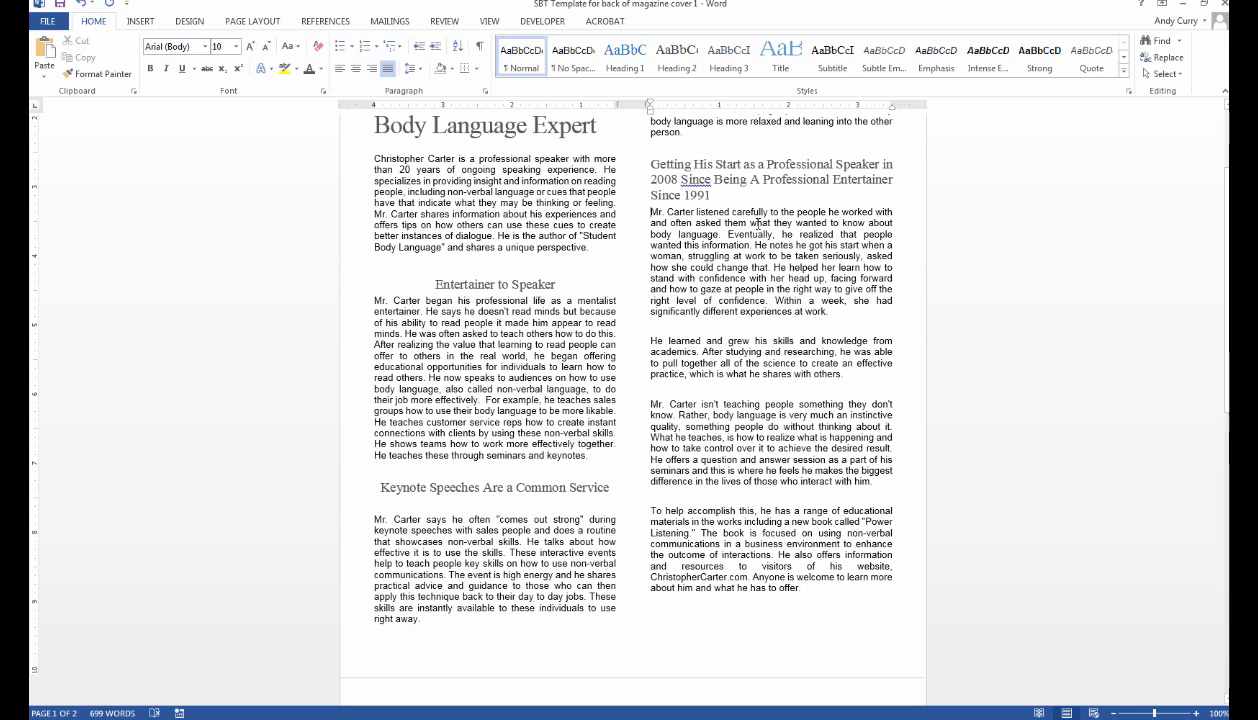
Check the spacing between the Keynote Speeches heading and its paragraph.
scroll(735, 475, "down", 2)
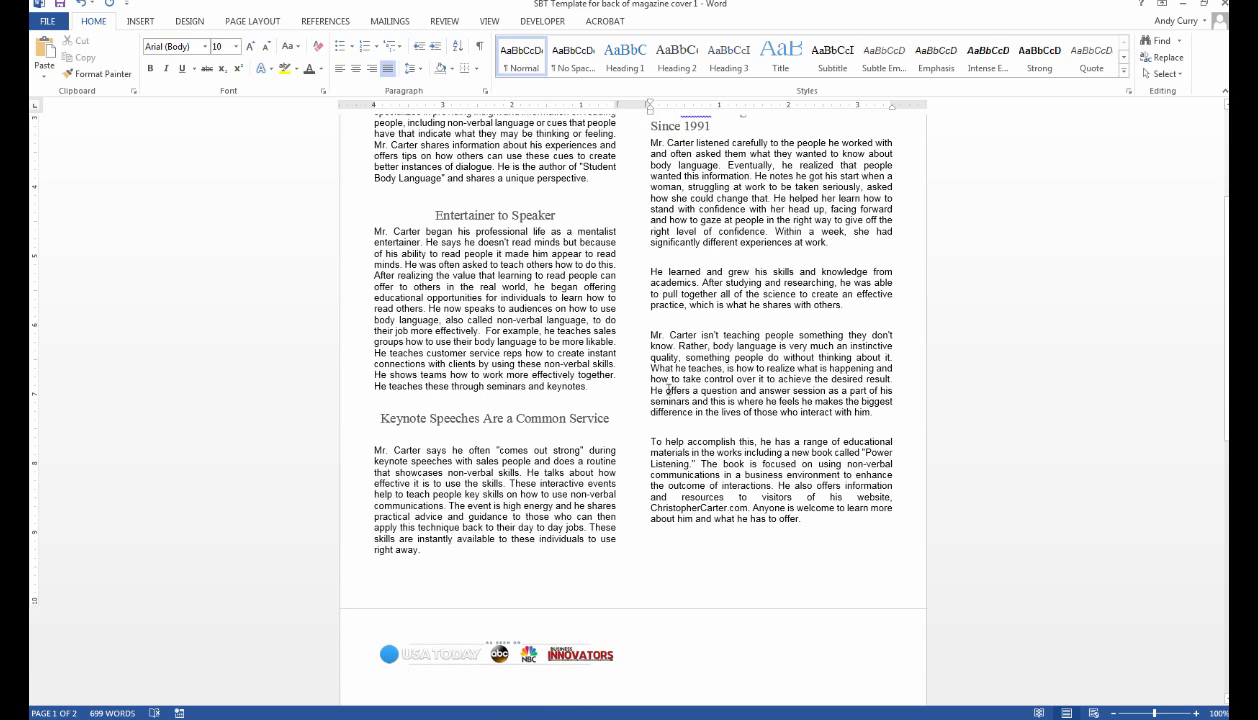
left_click_drag(381, 418, 452, 460)
left_click(449, 438)
scroll(571, 404, "up", 2)
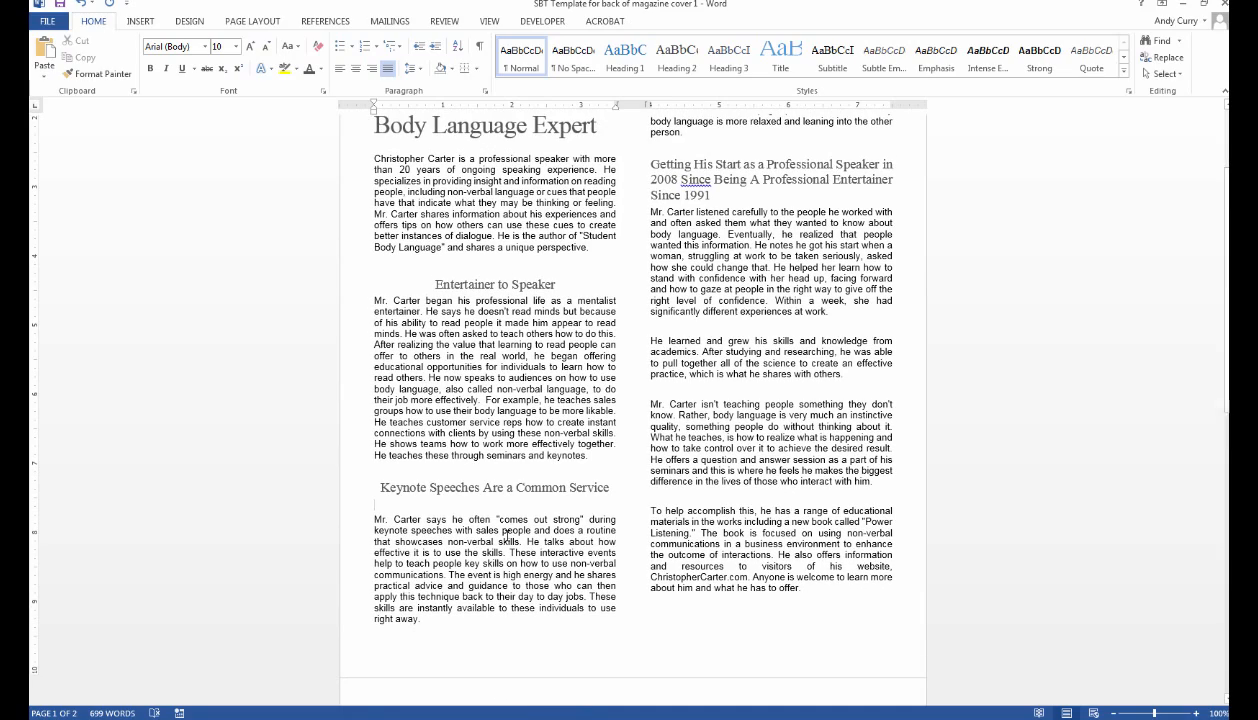
scroll(596, 452, "up", 3)
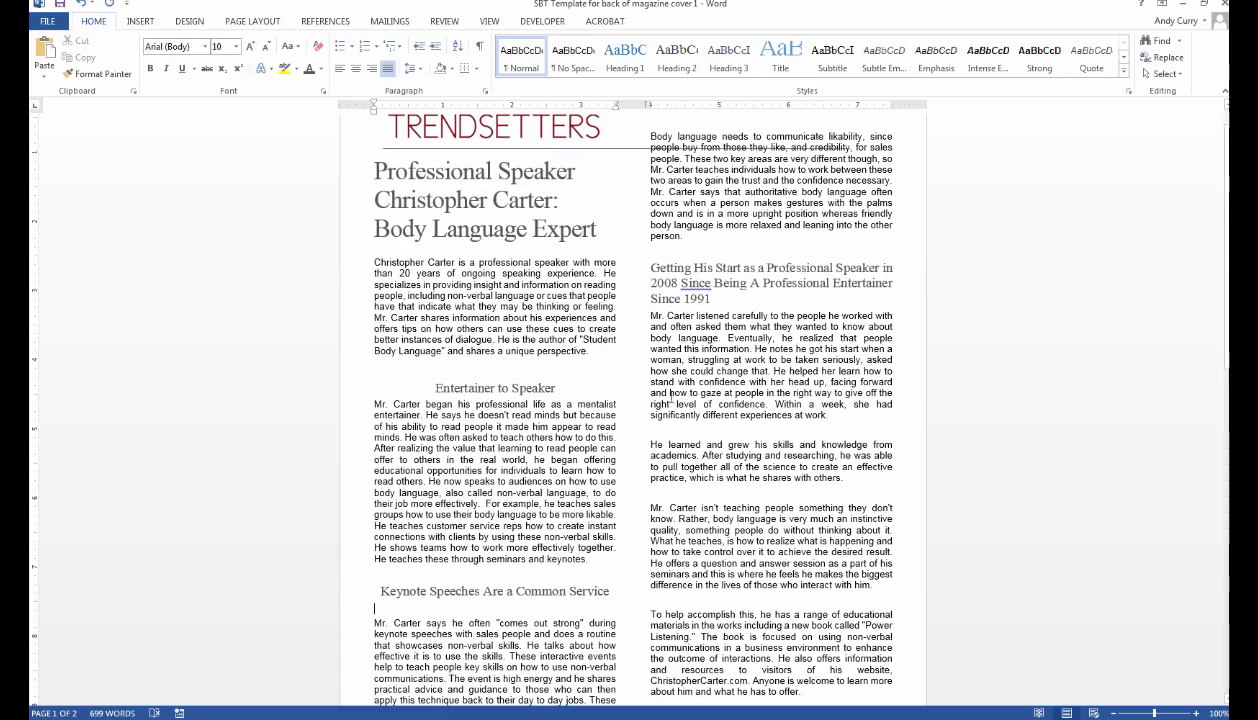
scroll(657, 393, "down", 6)
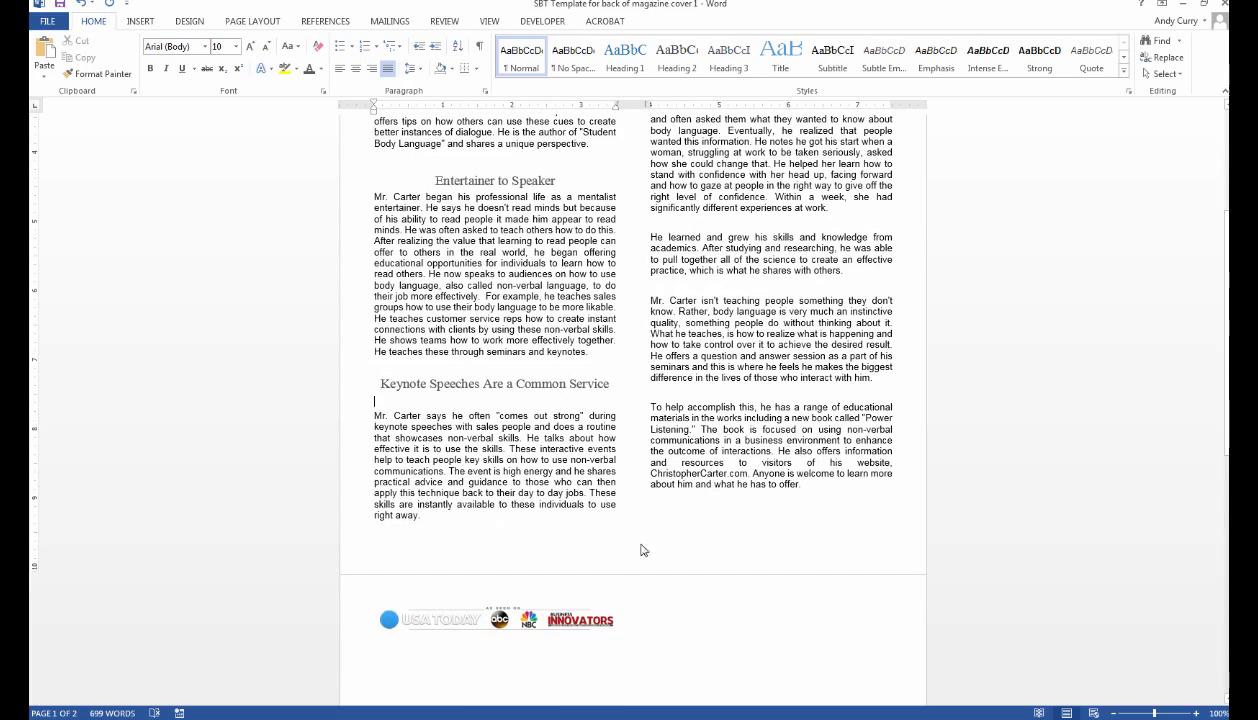
scroll(560, 370, "up", 3)
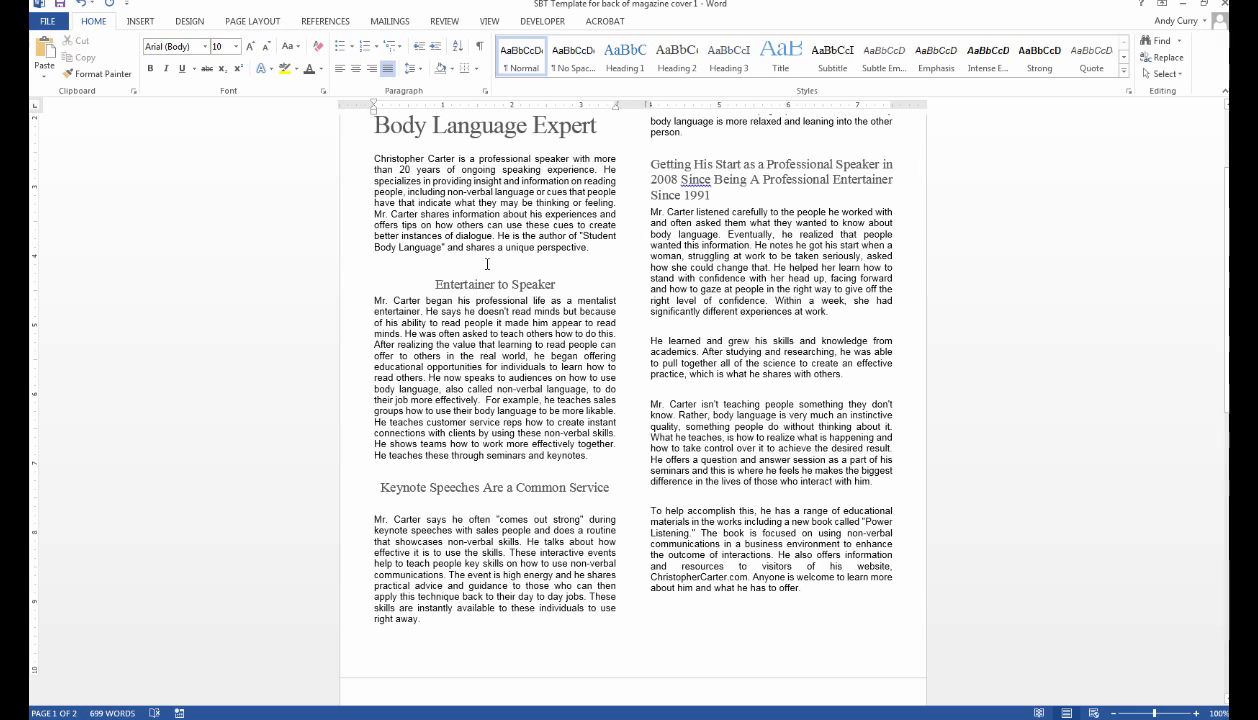
Replace the blank line above 'Entertainer to Speaker' with a 4 pt spacer line after the opening paragraph.
left_click(487, 265)
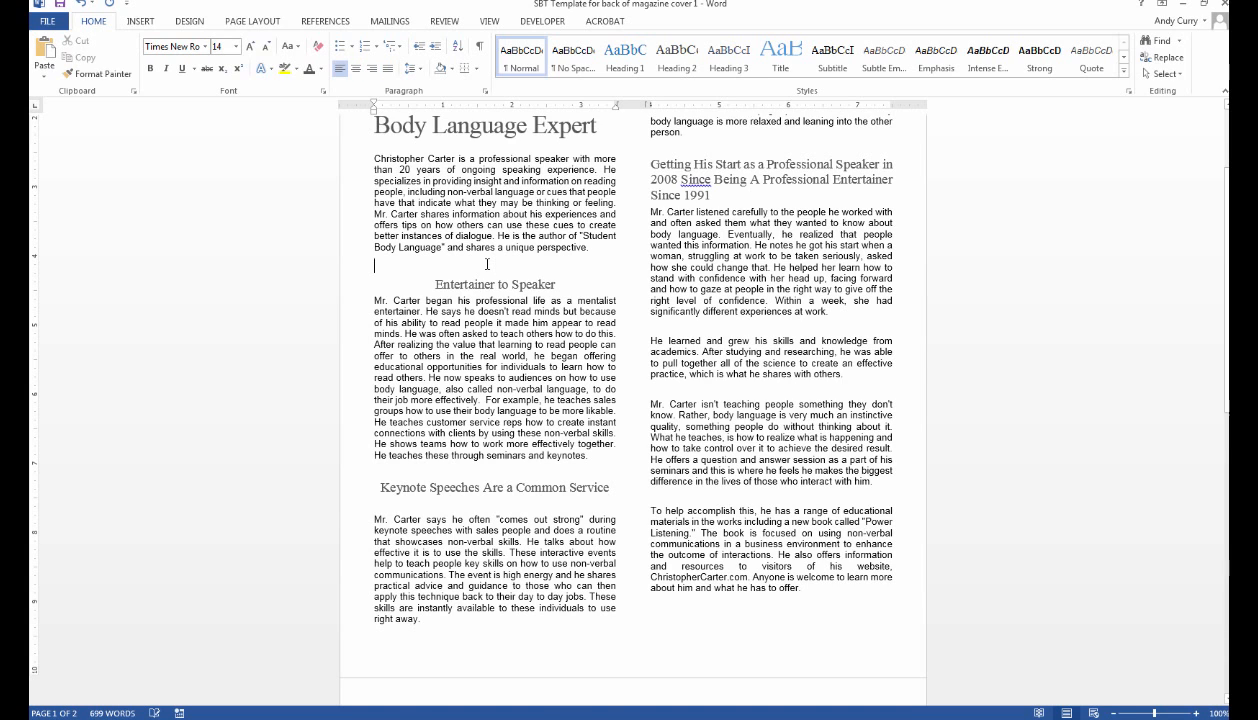
key("BackSpace")
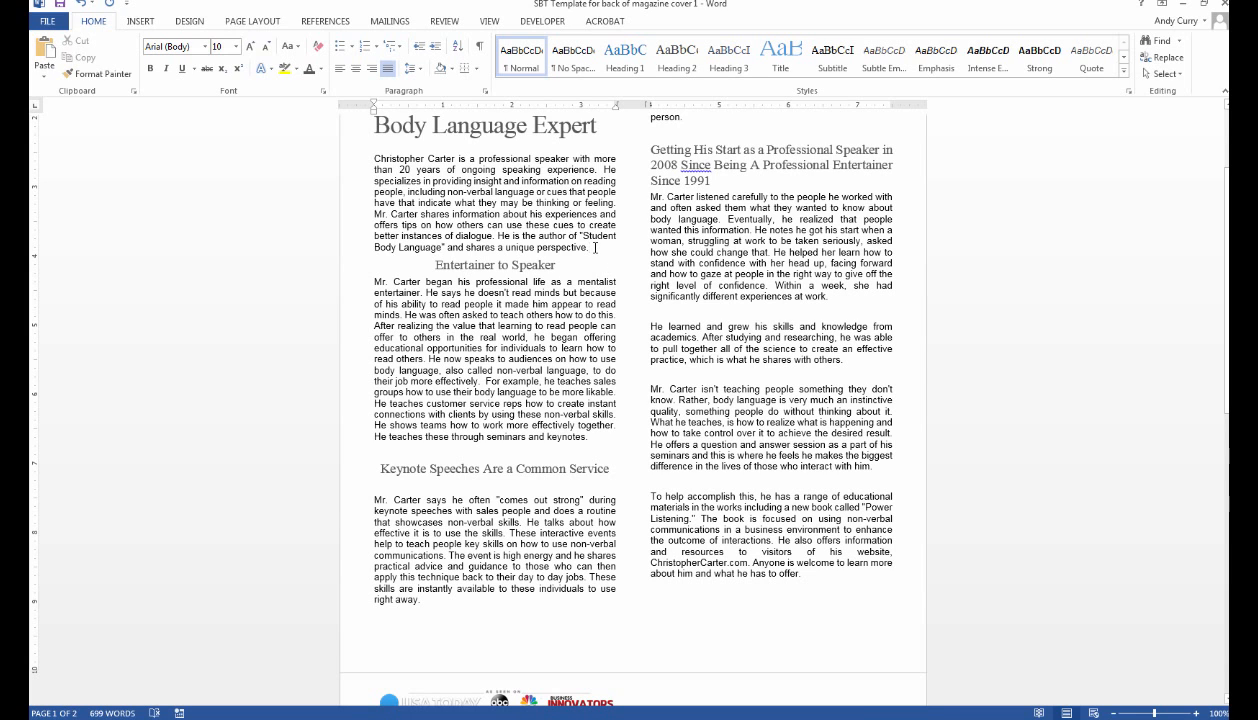
left_click(595, 247)
left_click_drag(587, 247, 581, 247)
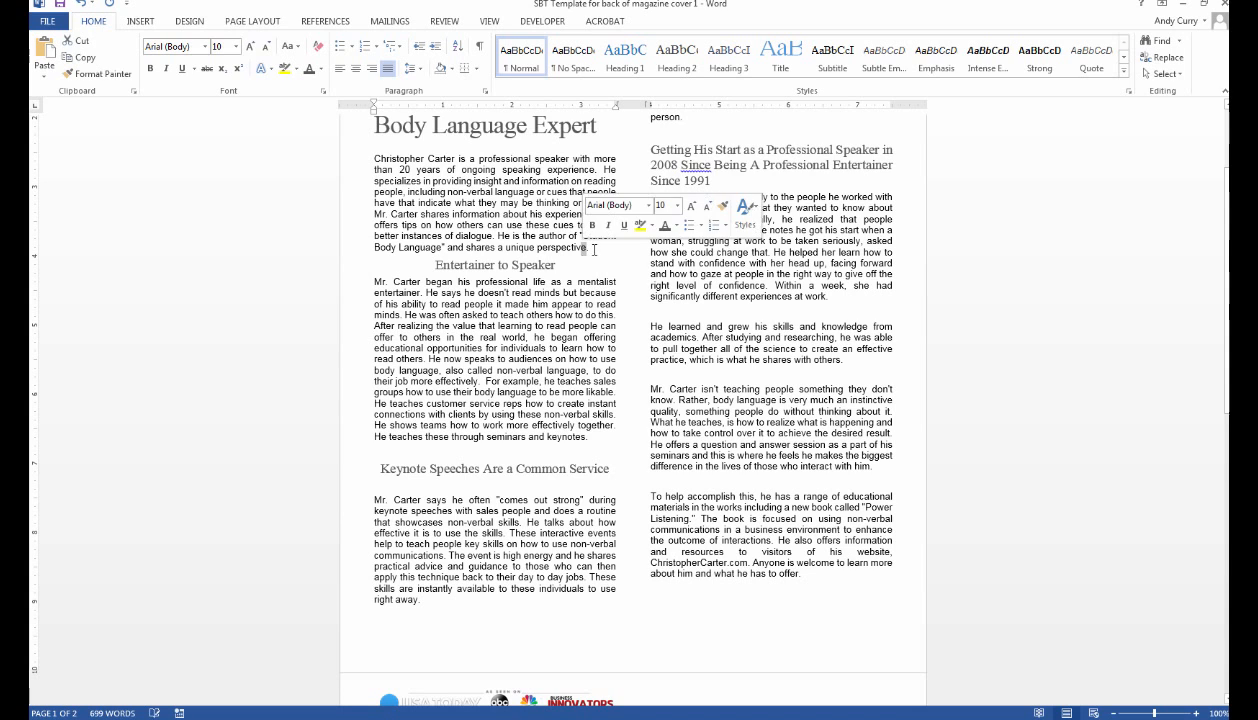
left_click(594, 250)
left_click(237, 48)
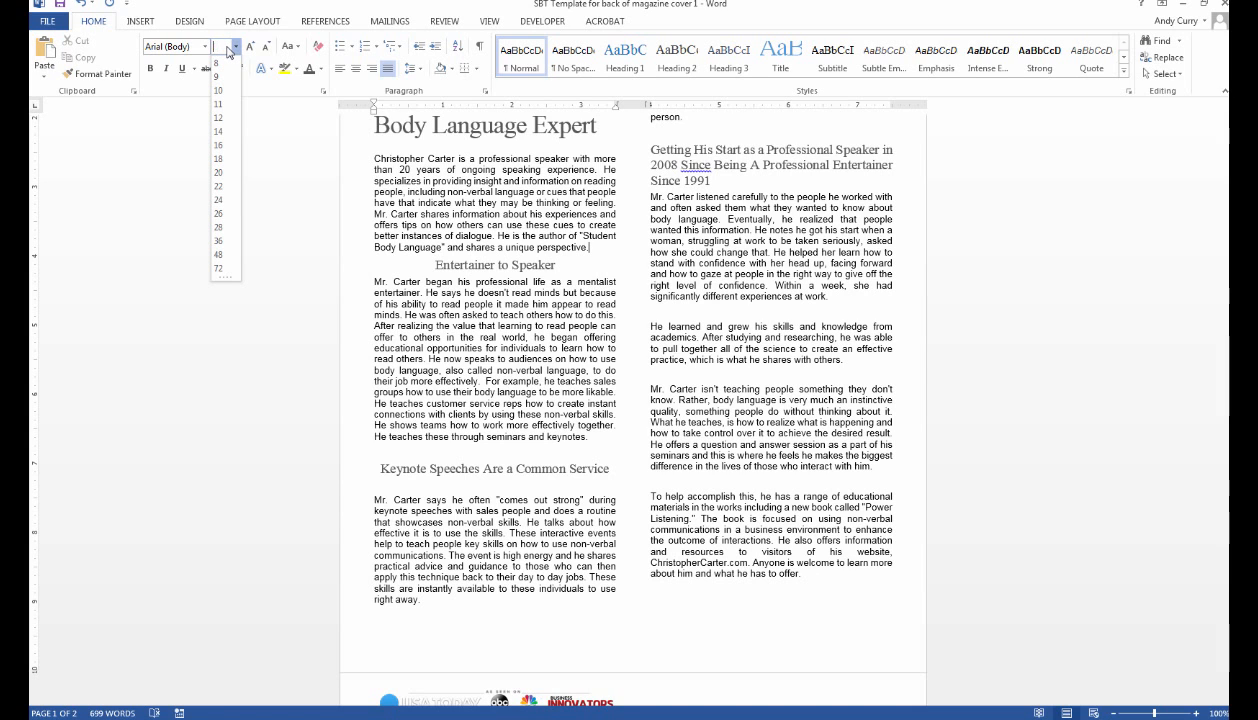
type("4")
key("Return")
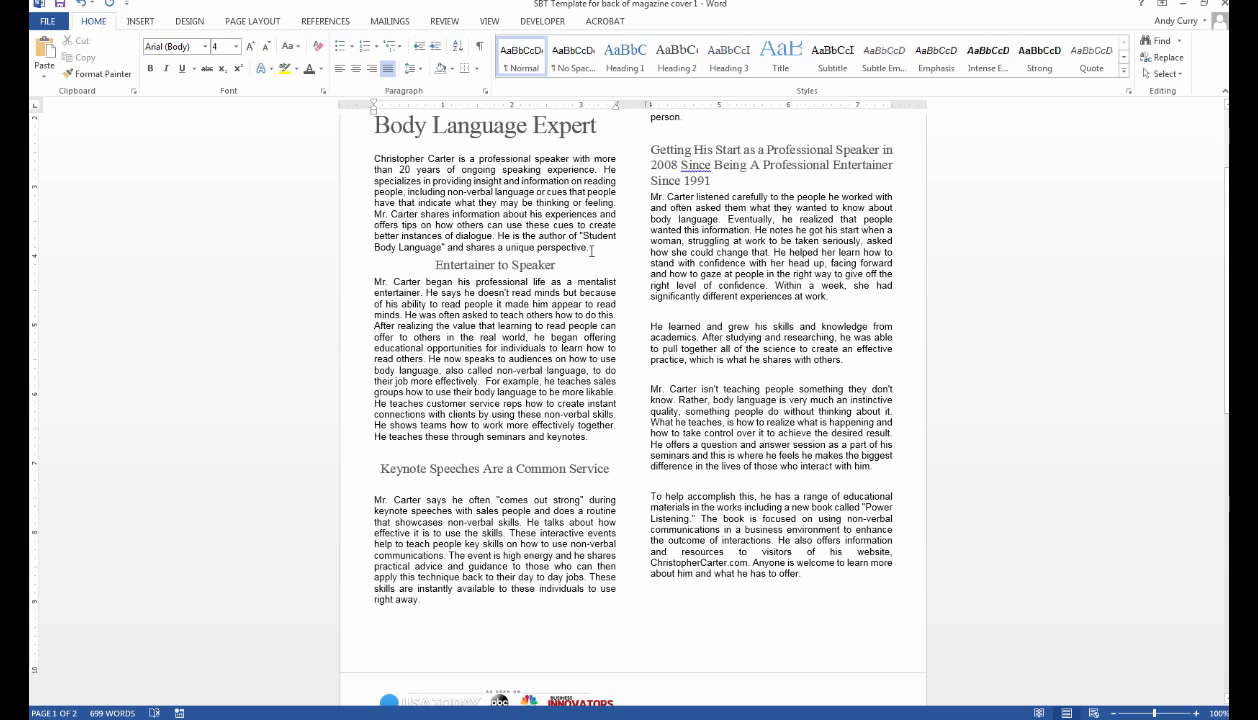
key("Return")
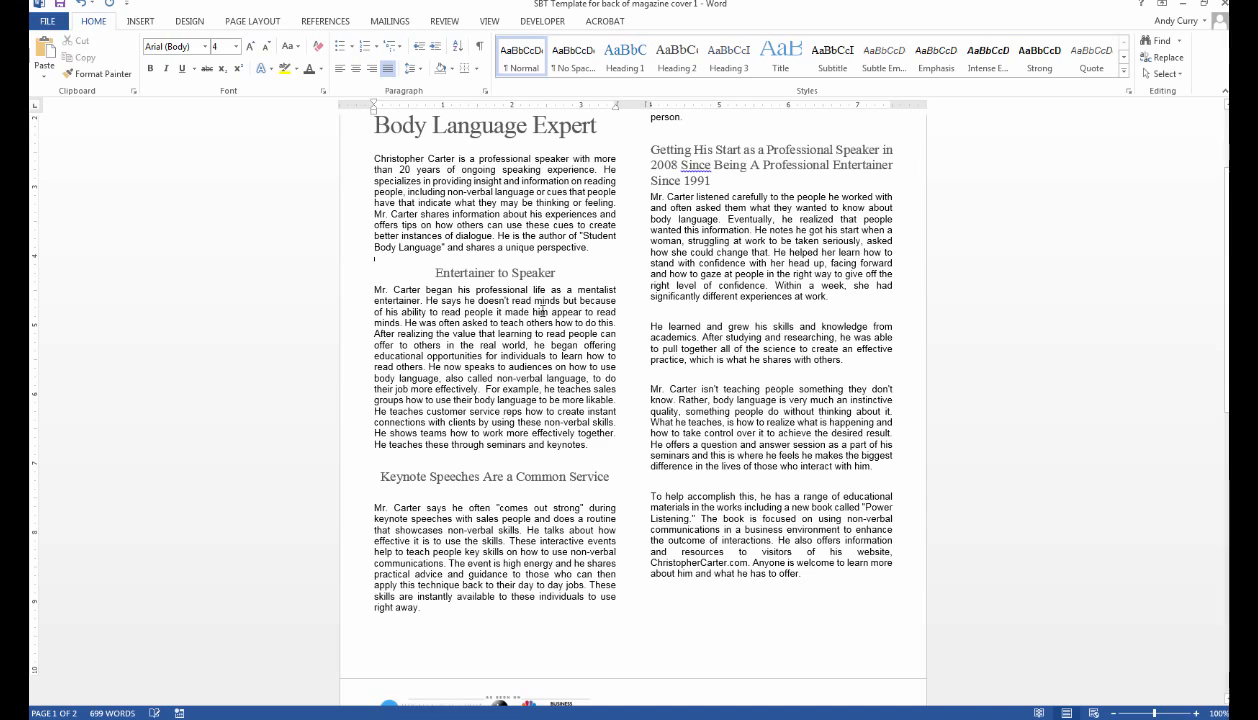
Add small spacer lines above 'Mr. Carter began' and two above 'Mr. Carter listened'.
left_click(377, 290)
key("Return")
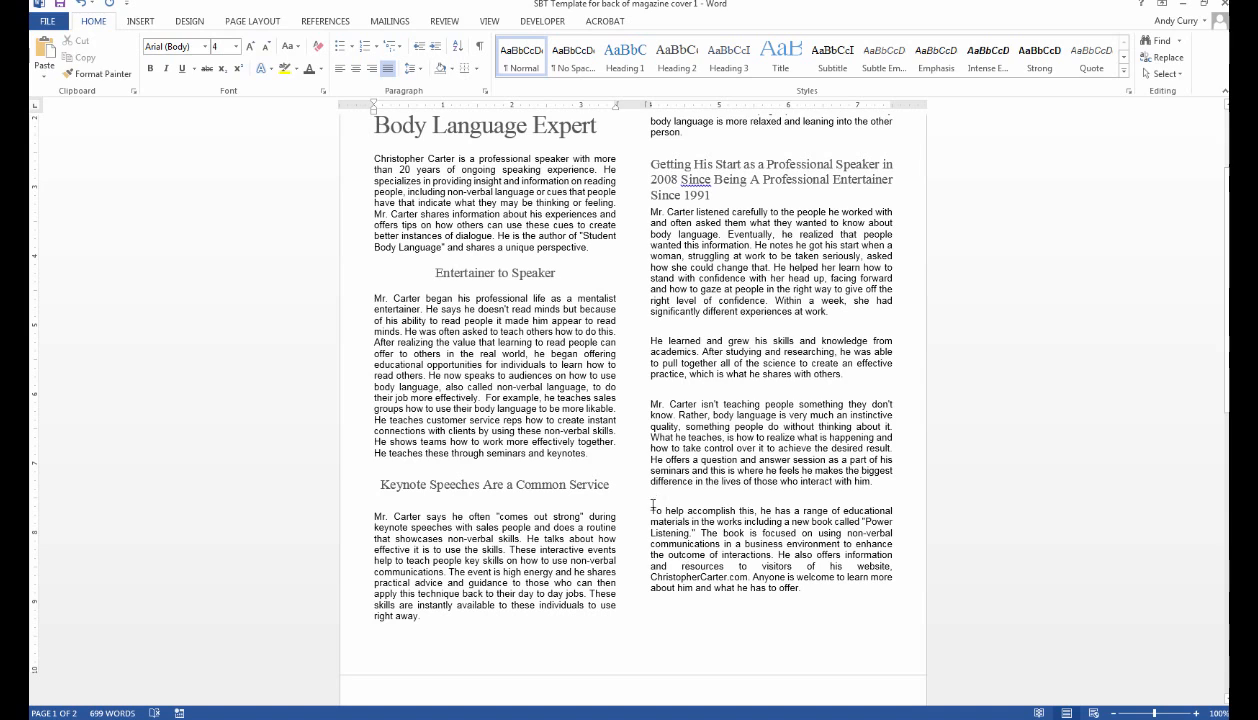
left_click_drag(648, 508, 805, 588)
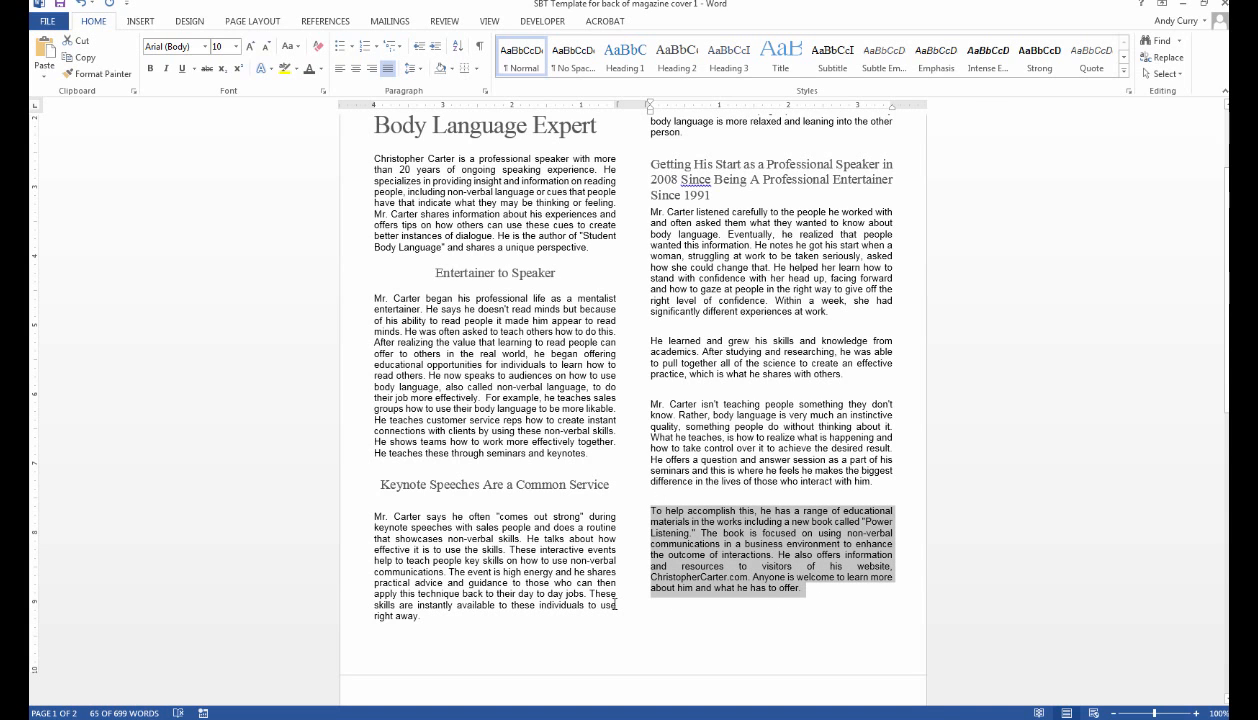
left_click(643, 215)
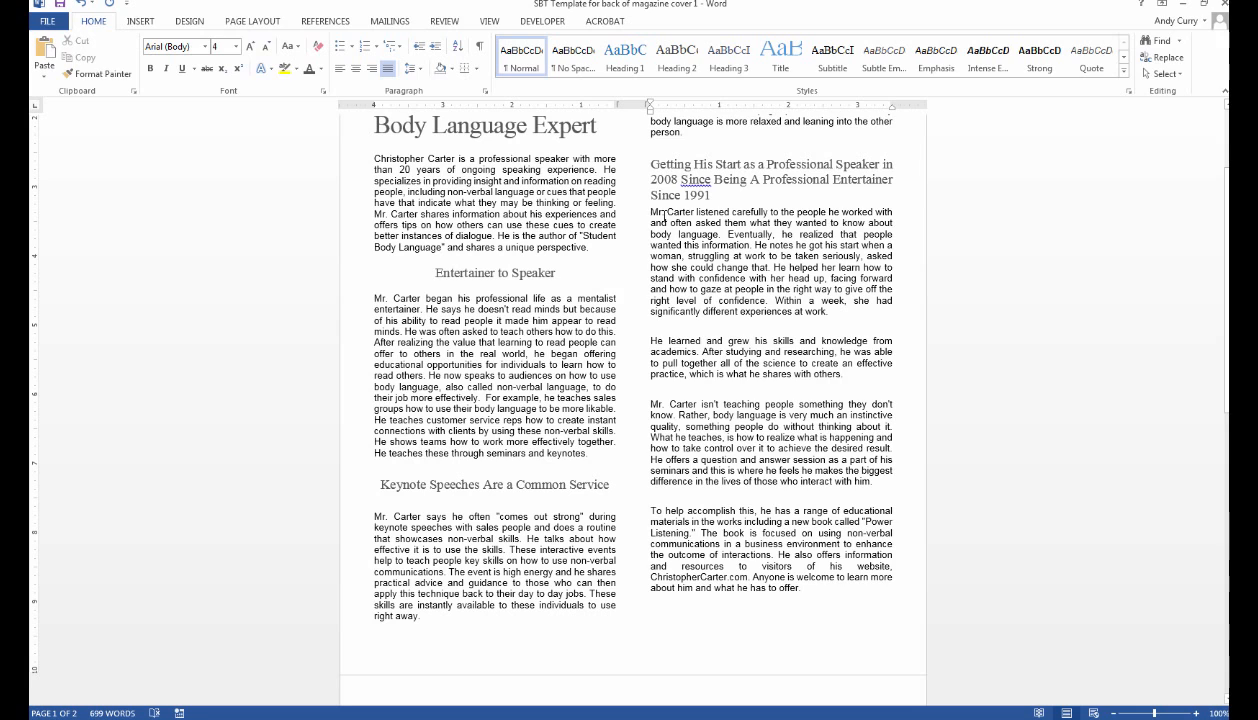
key("Return")
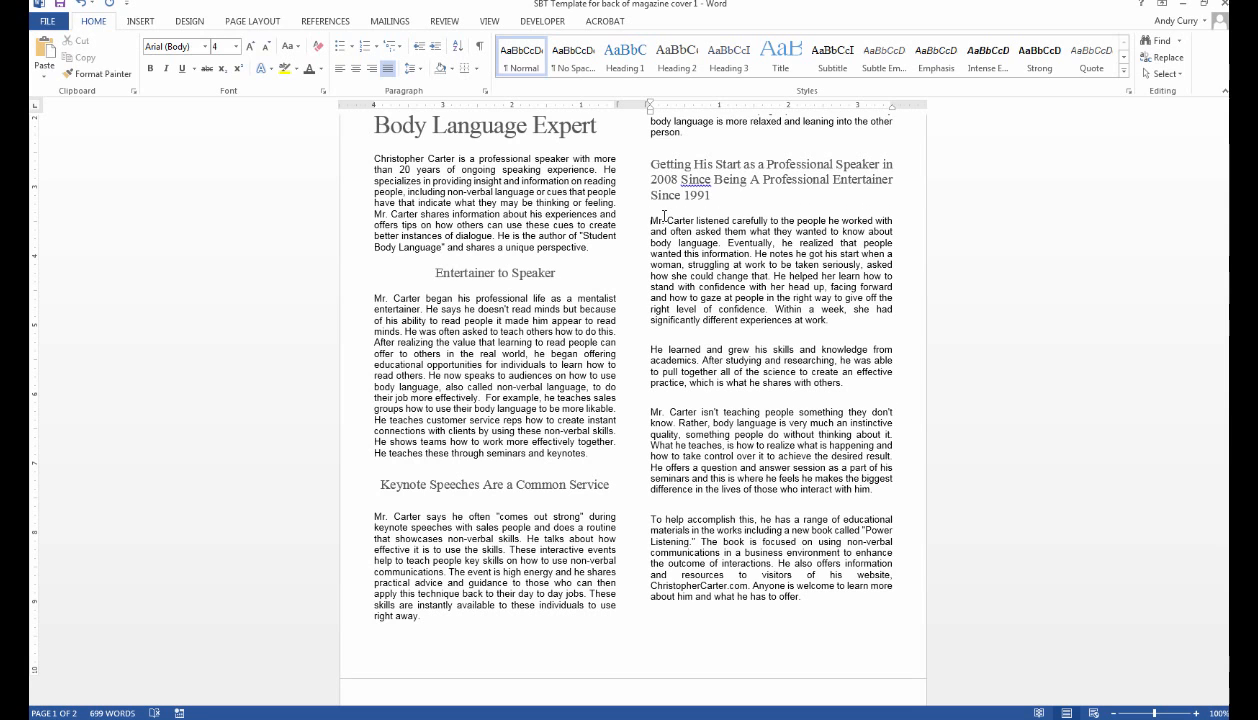
key("Return")
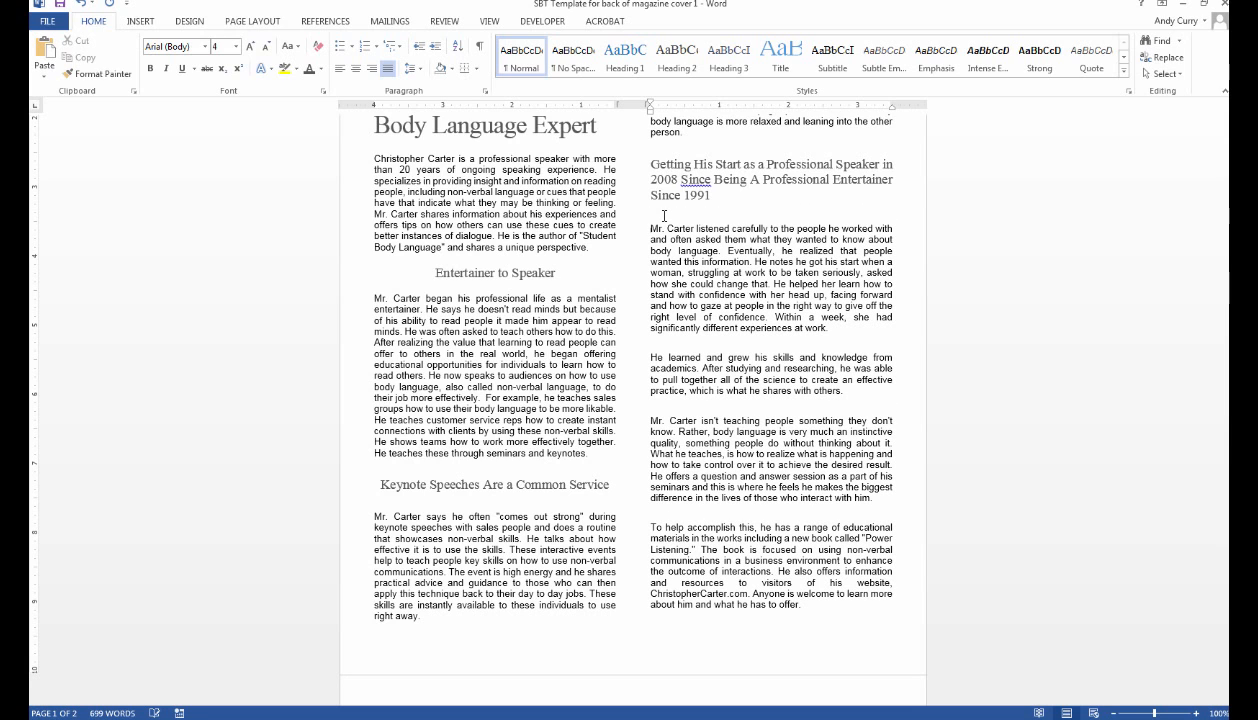
left_click(1064, 388)
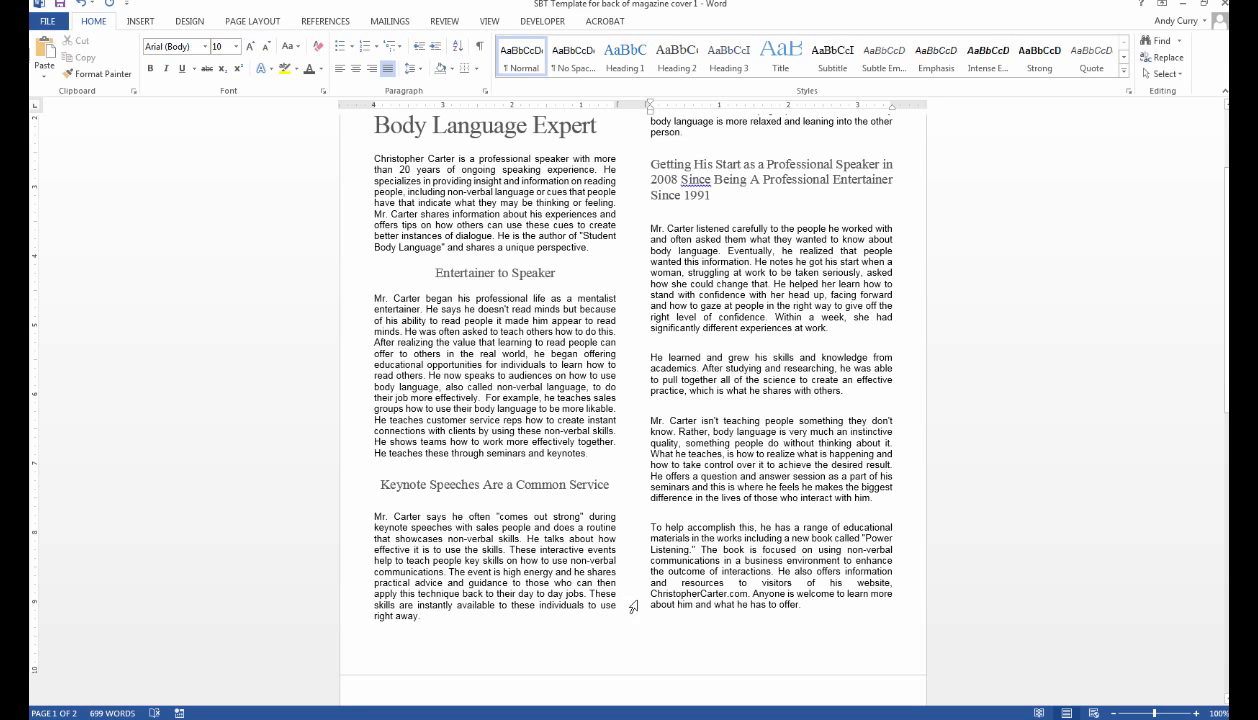
scroll(952, 476, "down", 2)
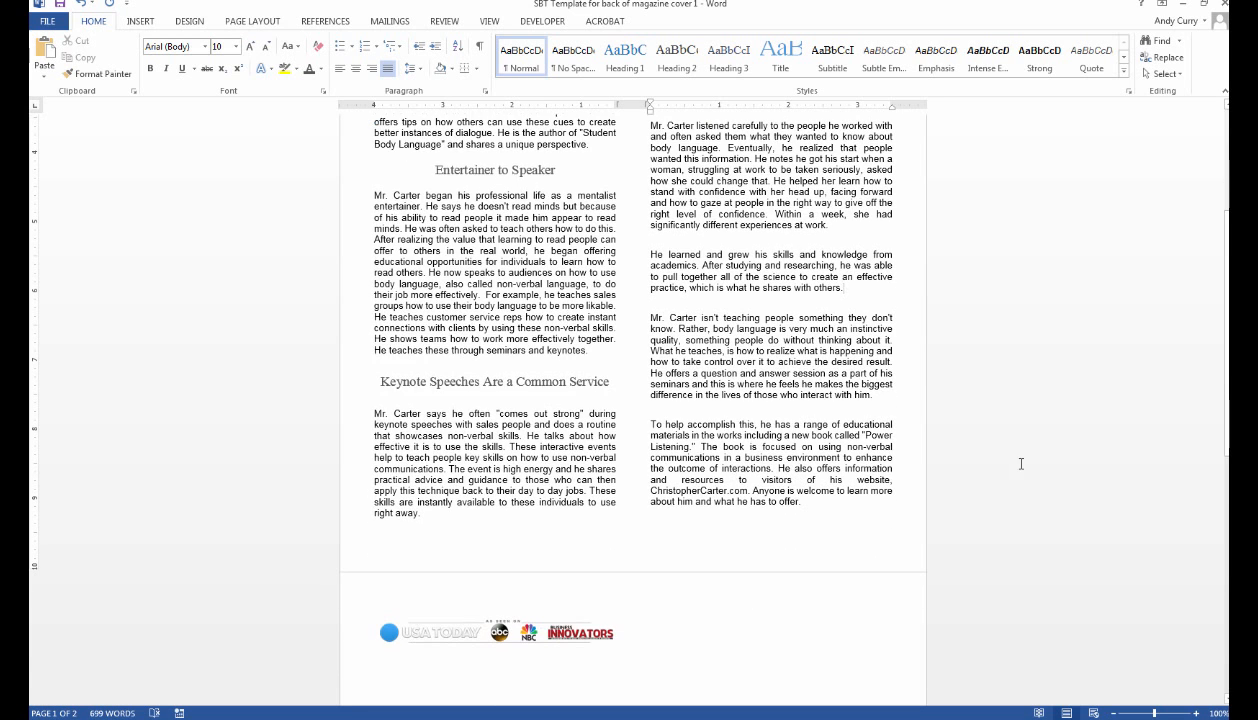
Drag the footer logo strip's top-right handle outward so the USA Today and abc logos grow larger.
left_click(563, 632)
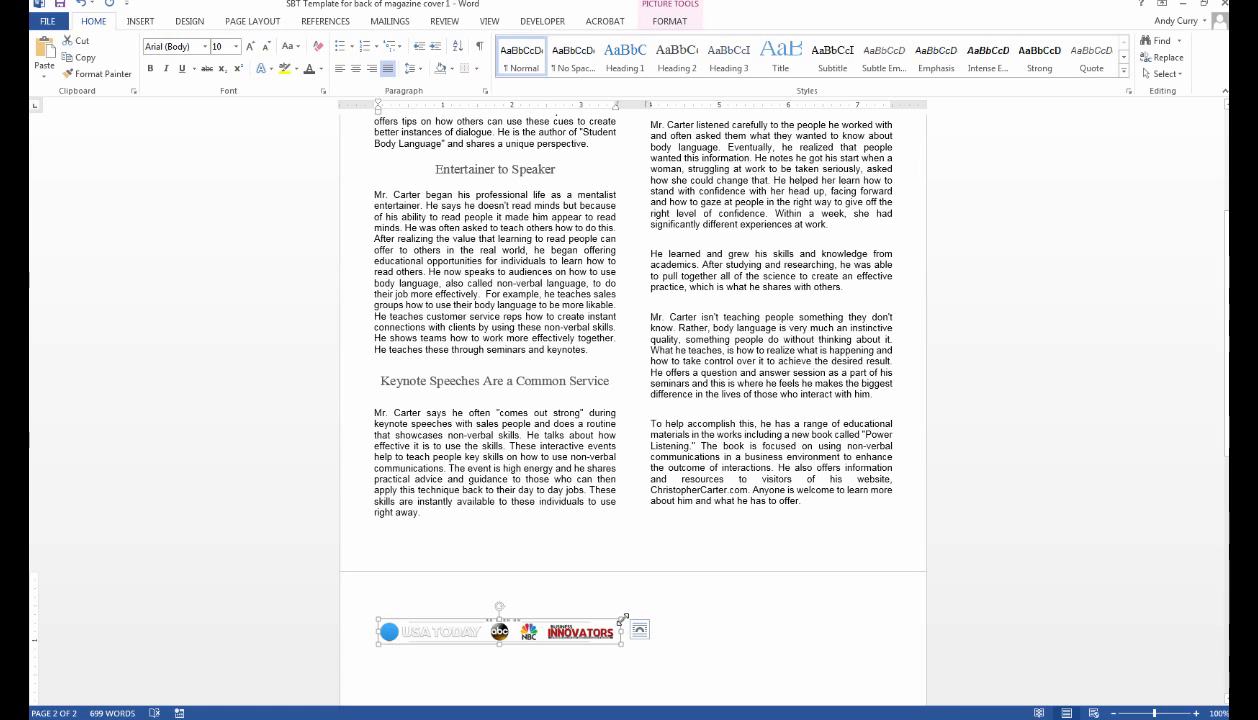
left_click_drag(622, 620, 800, 607)
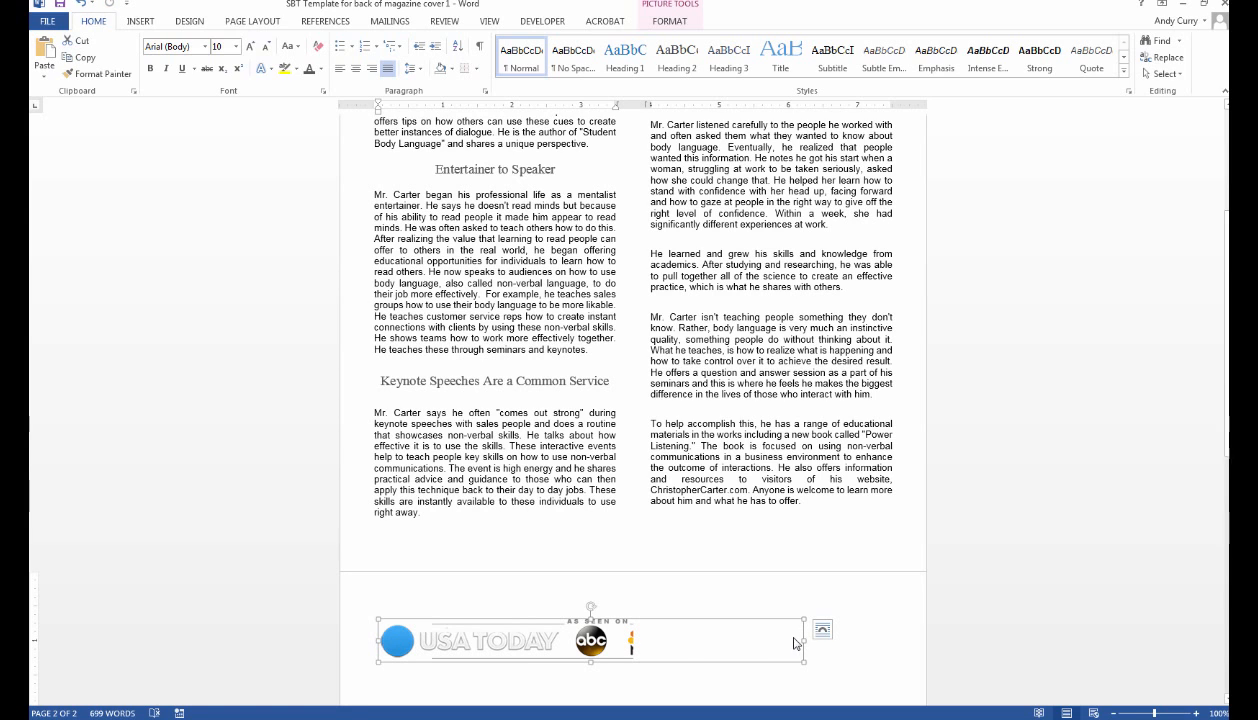
left_click(619, 539)
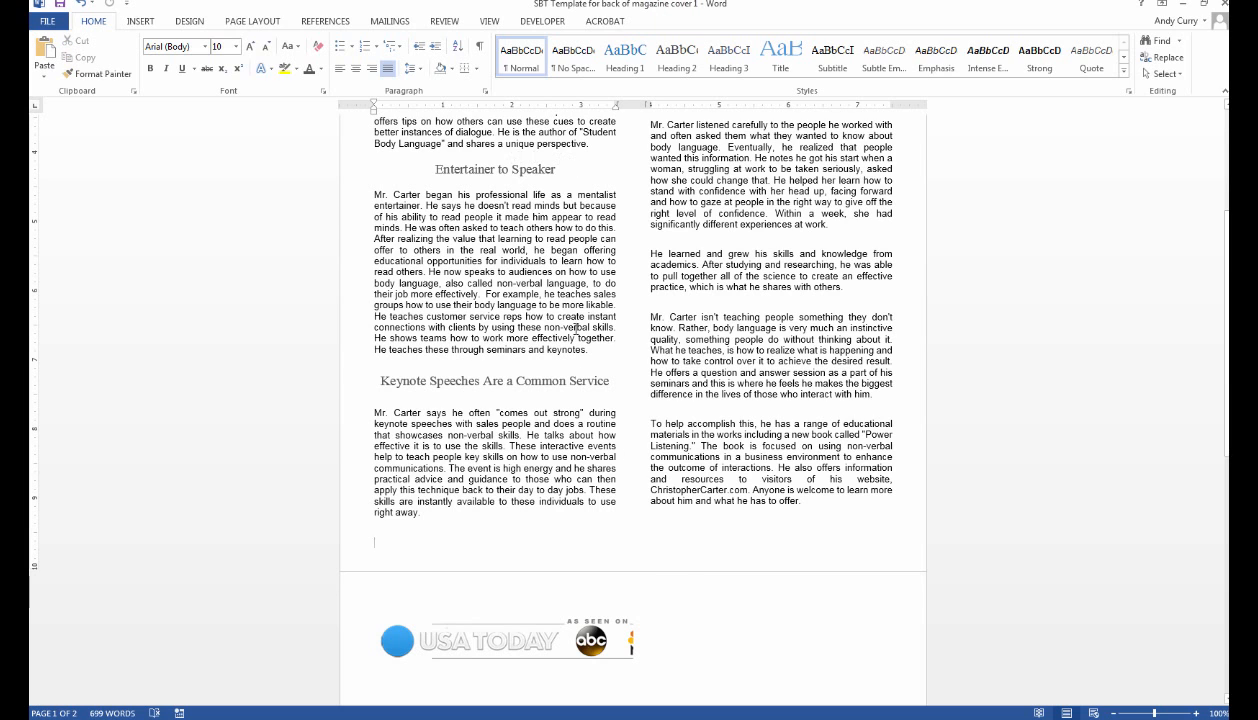
Save As into the speaker's Customers folder, named with the speaker's name plus 'SBT magazine cover back'.
left_click(58, 26)
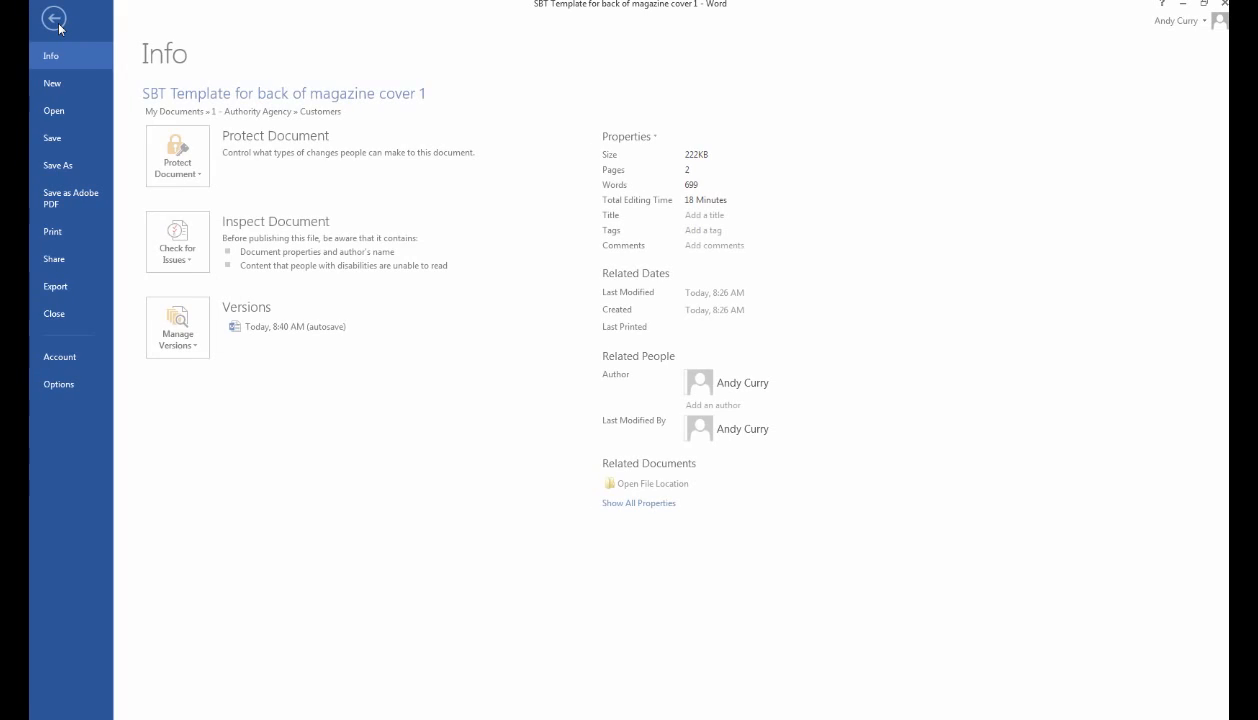
left_click(84, 166)
left_click(405, 155)
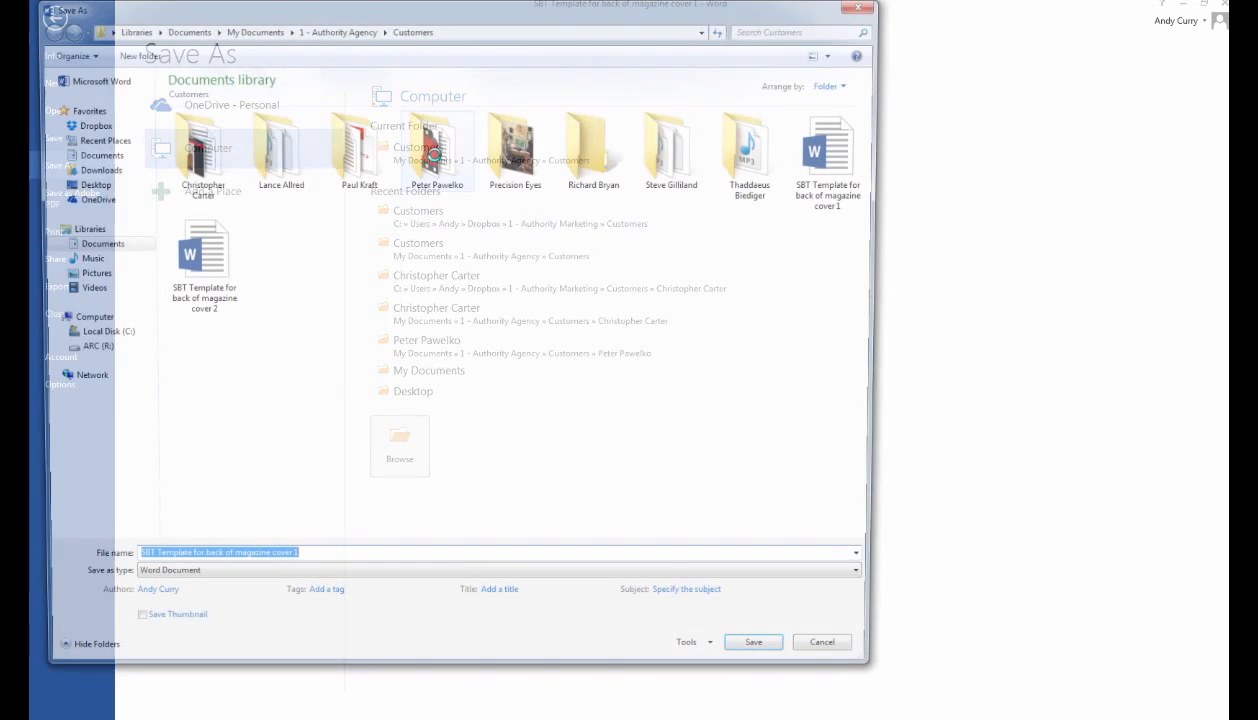
double_click(201, 176)
left_click(391, 563)
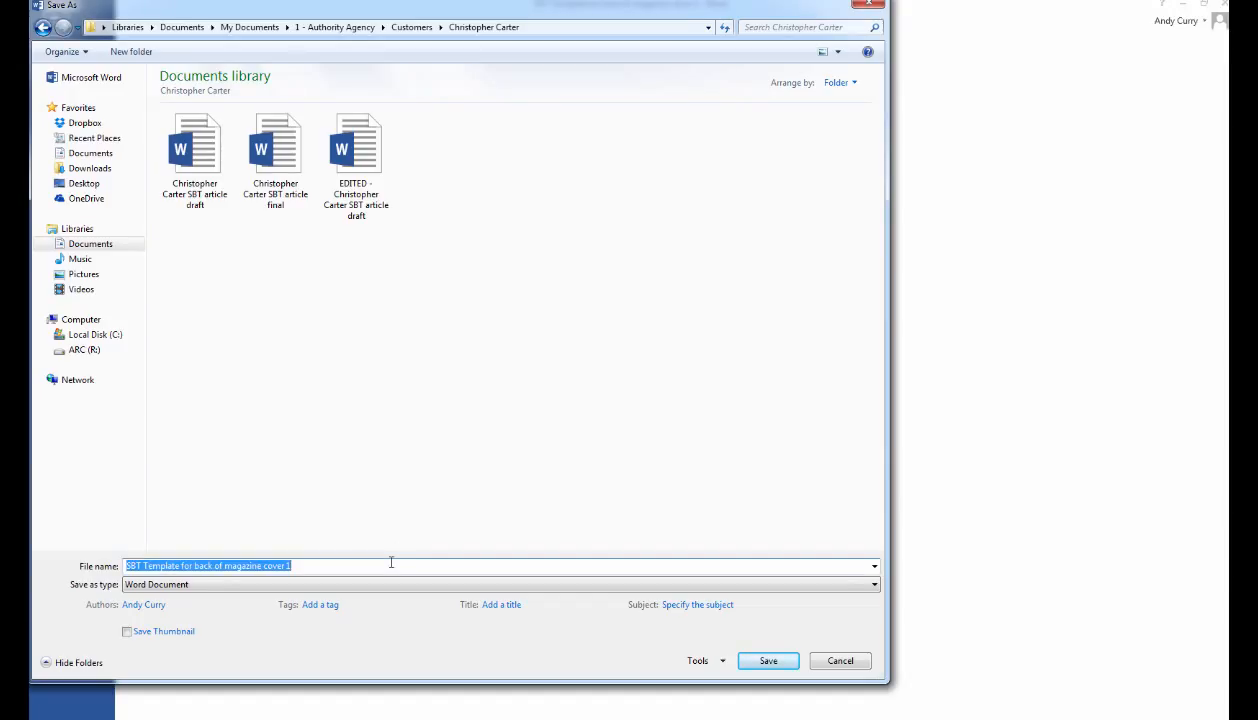
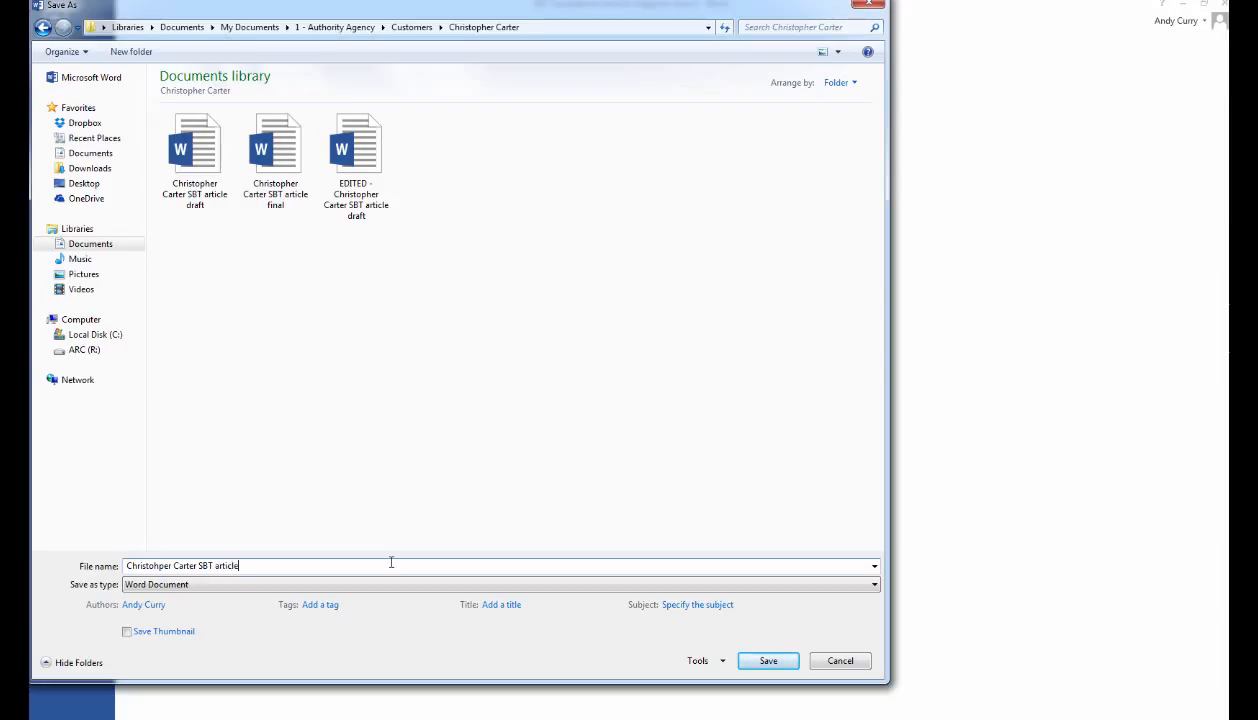
type("back")
key("ctrl+shift+Left")
key("ctrl+shift+Left")
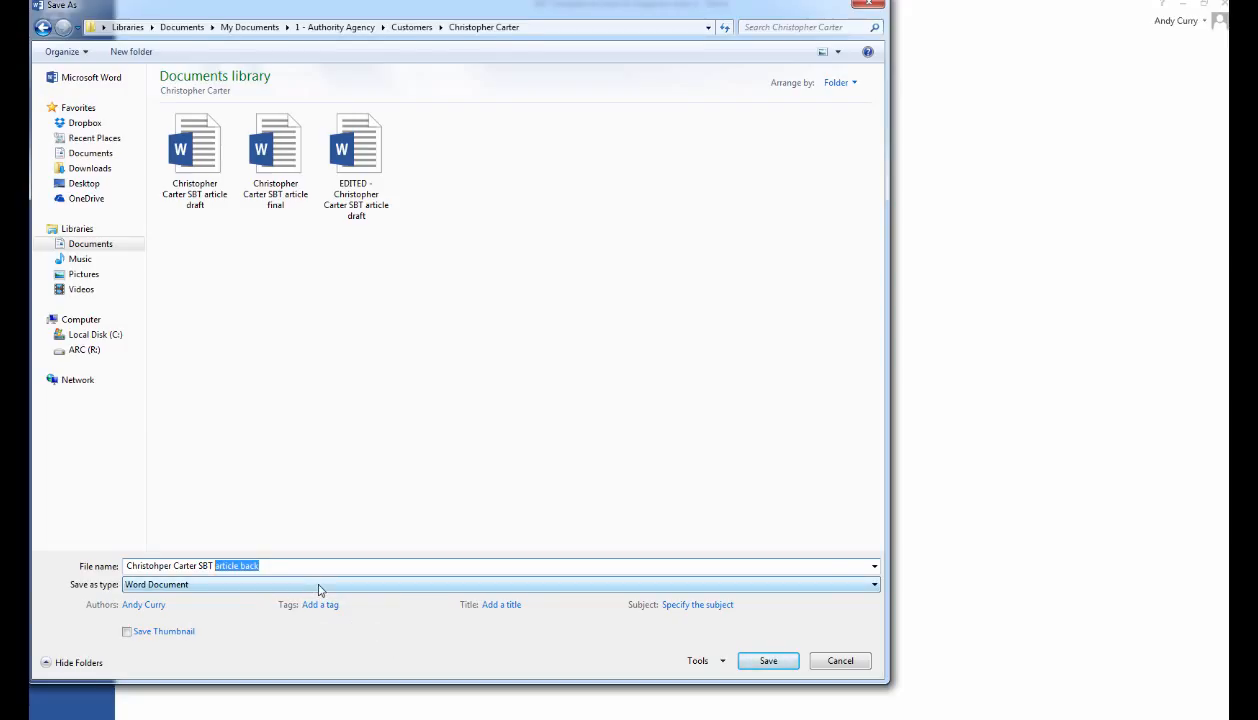
key("BackSpace")
type("magazin")
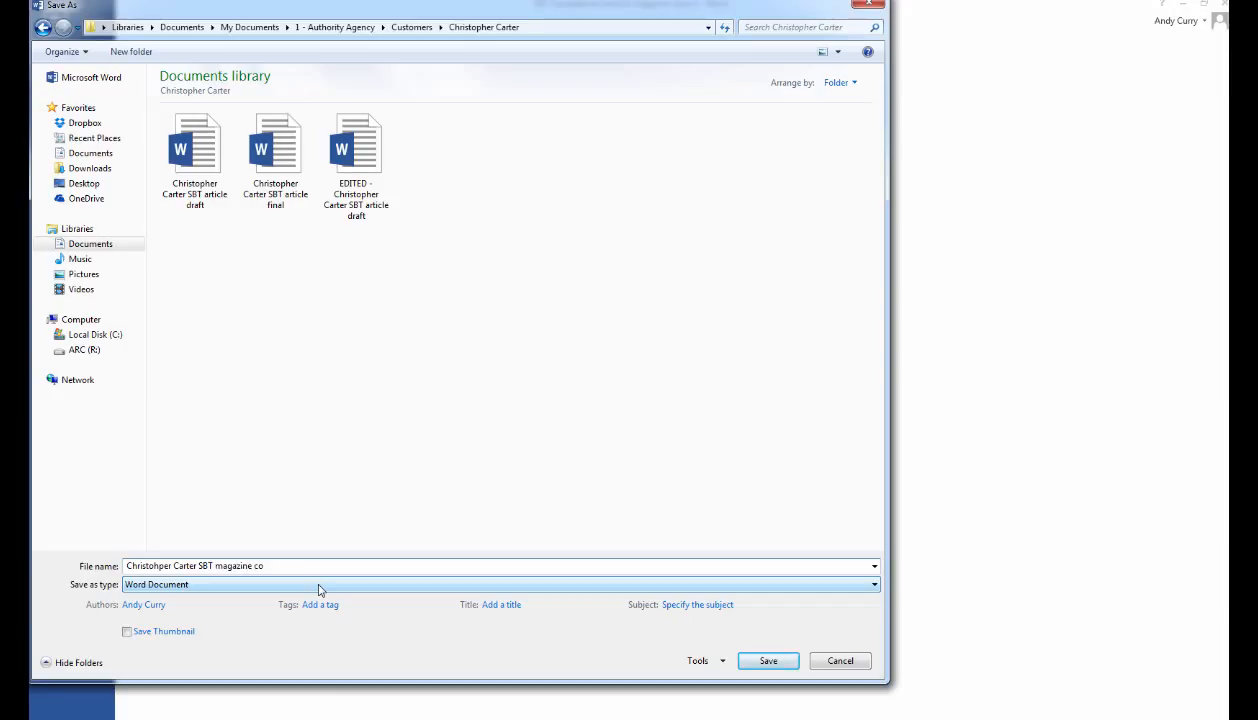
type("e cover back")
key("Return")
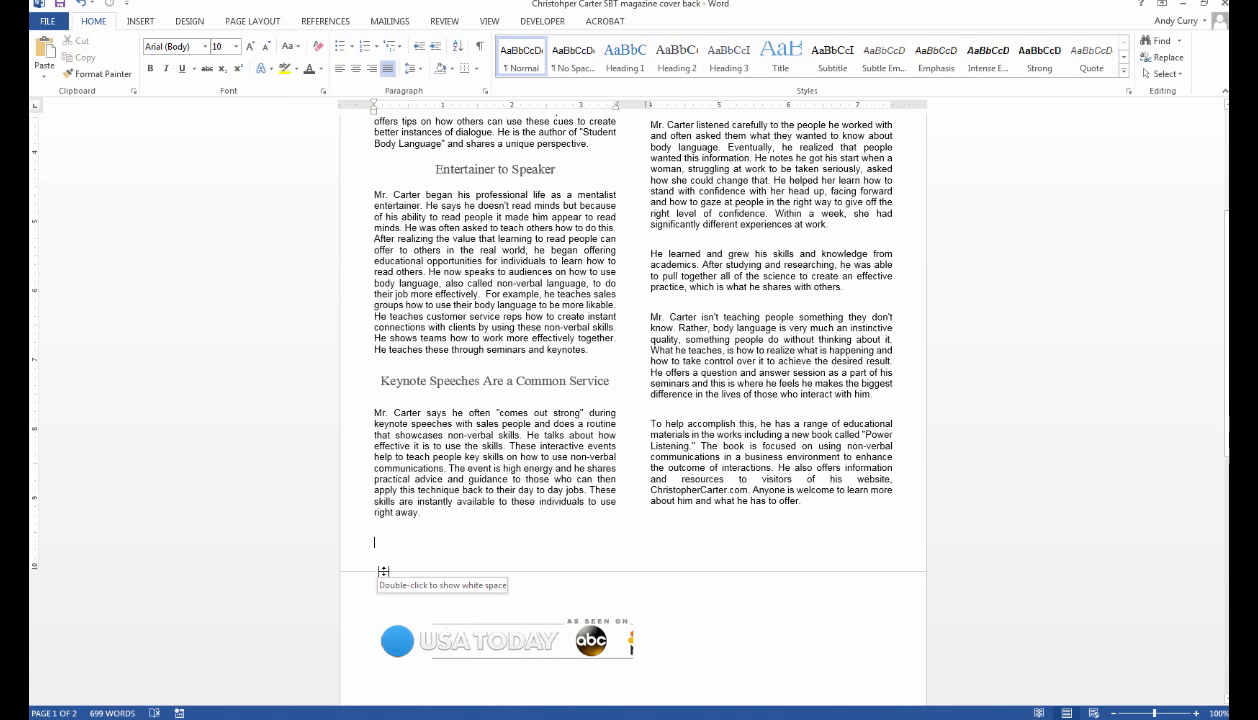
left_click(205, 718)
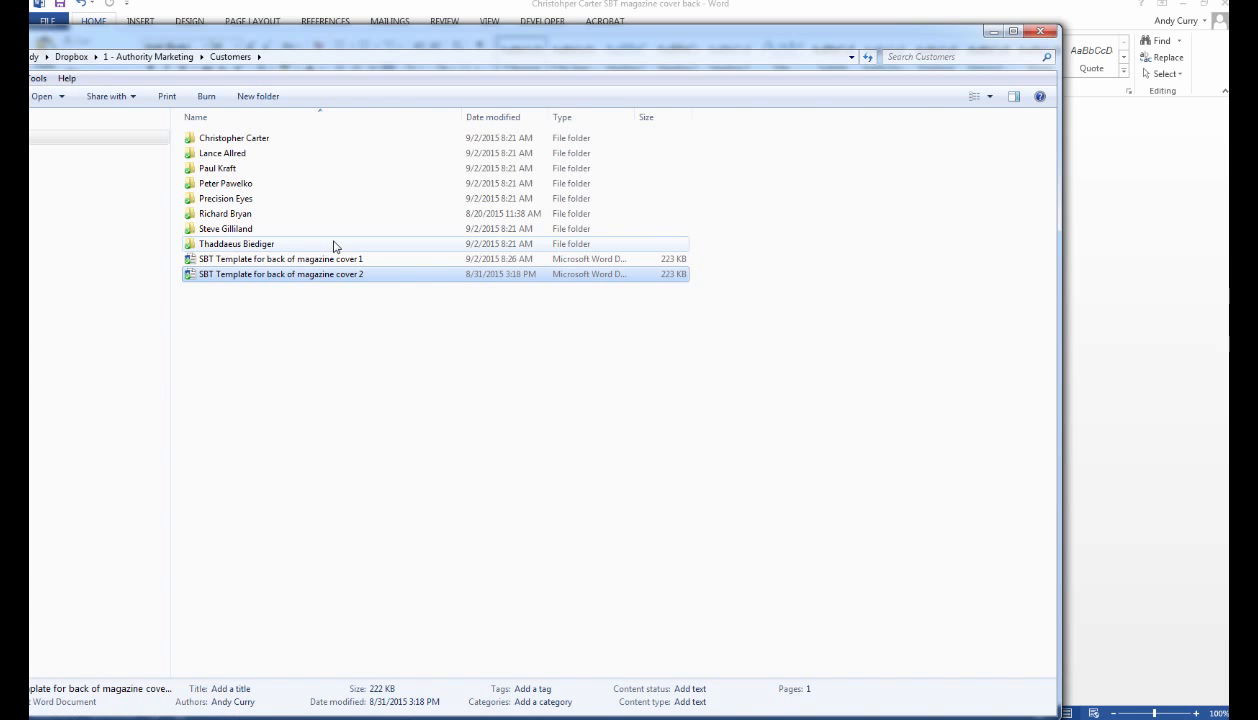
double_click(261, 140)
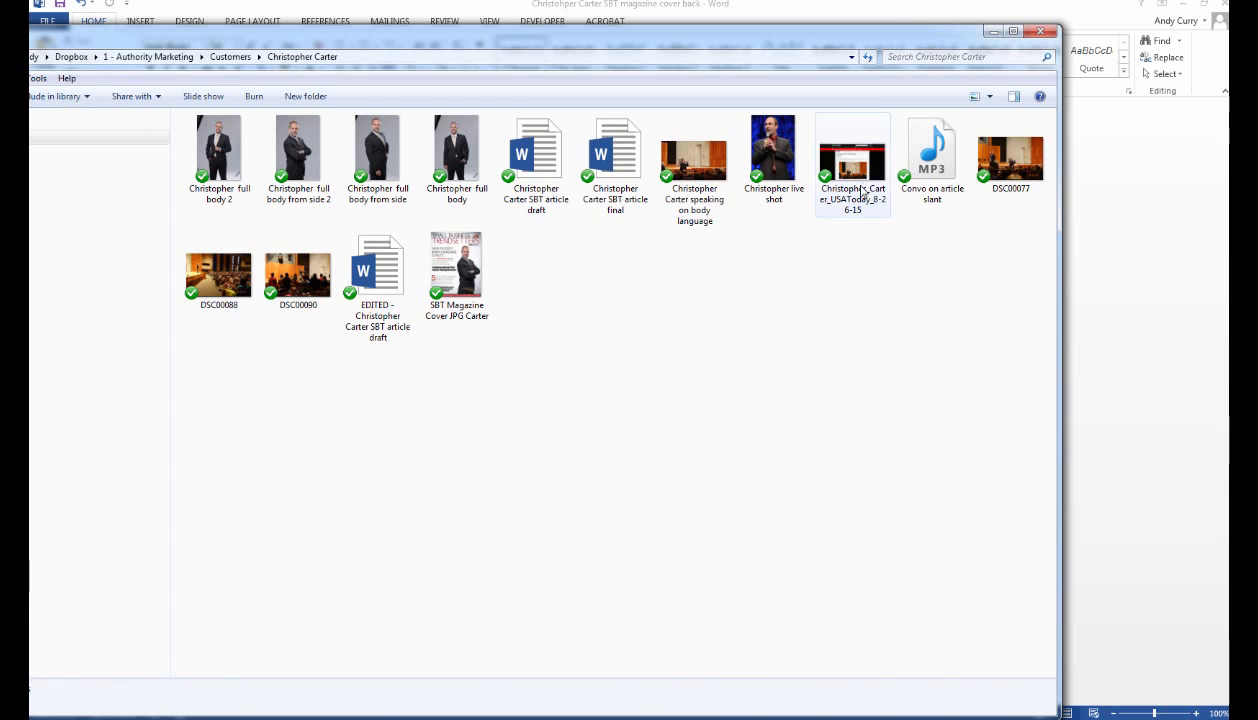
double_click(463, 268)
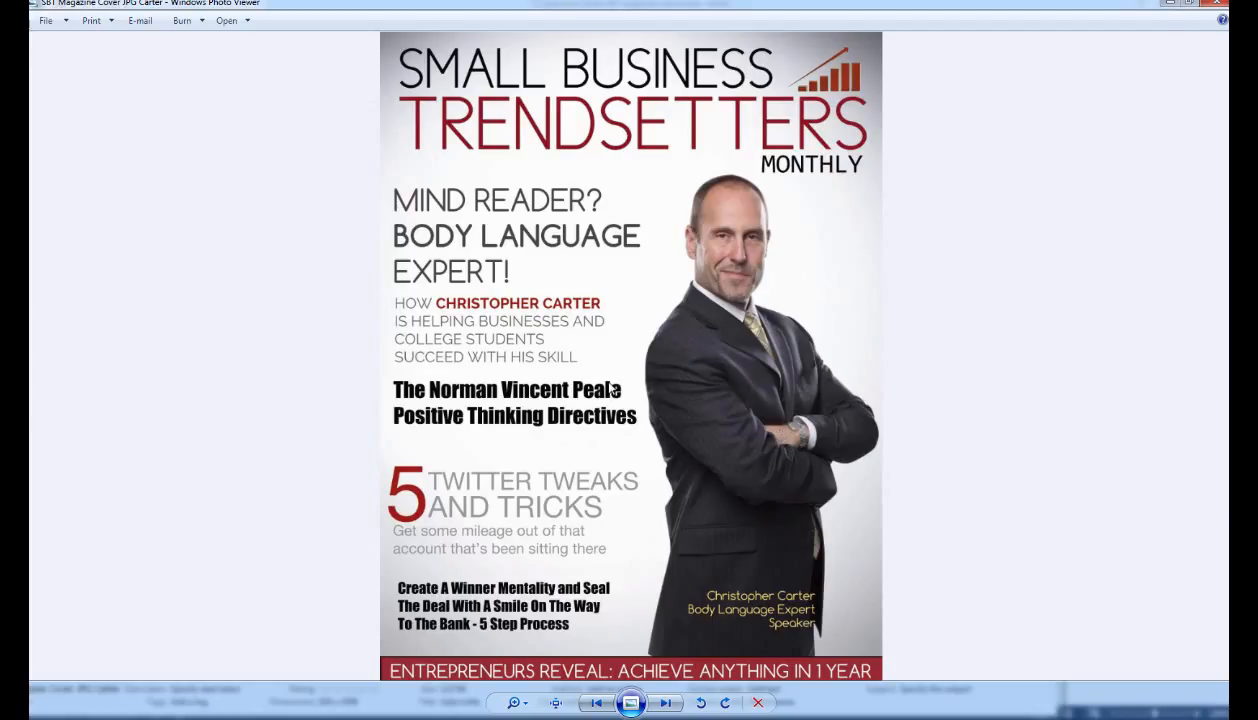
left_click(1210, 6)
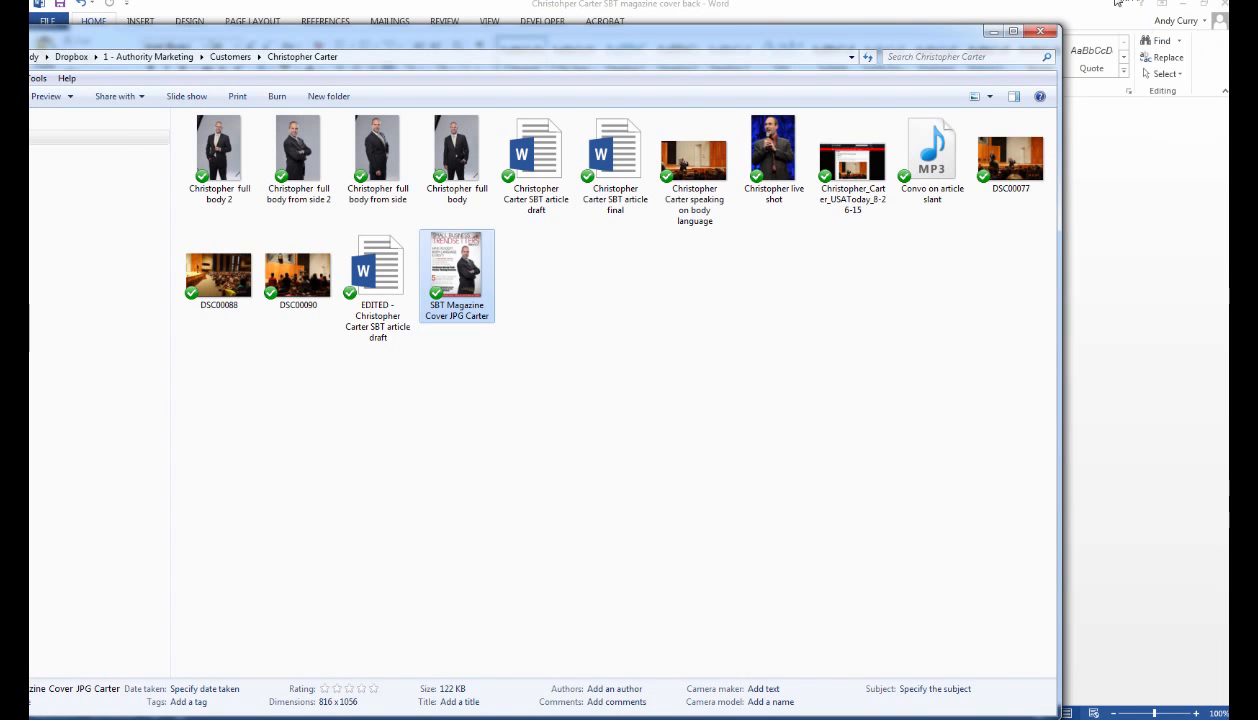
left_click(992, 31)
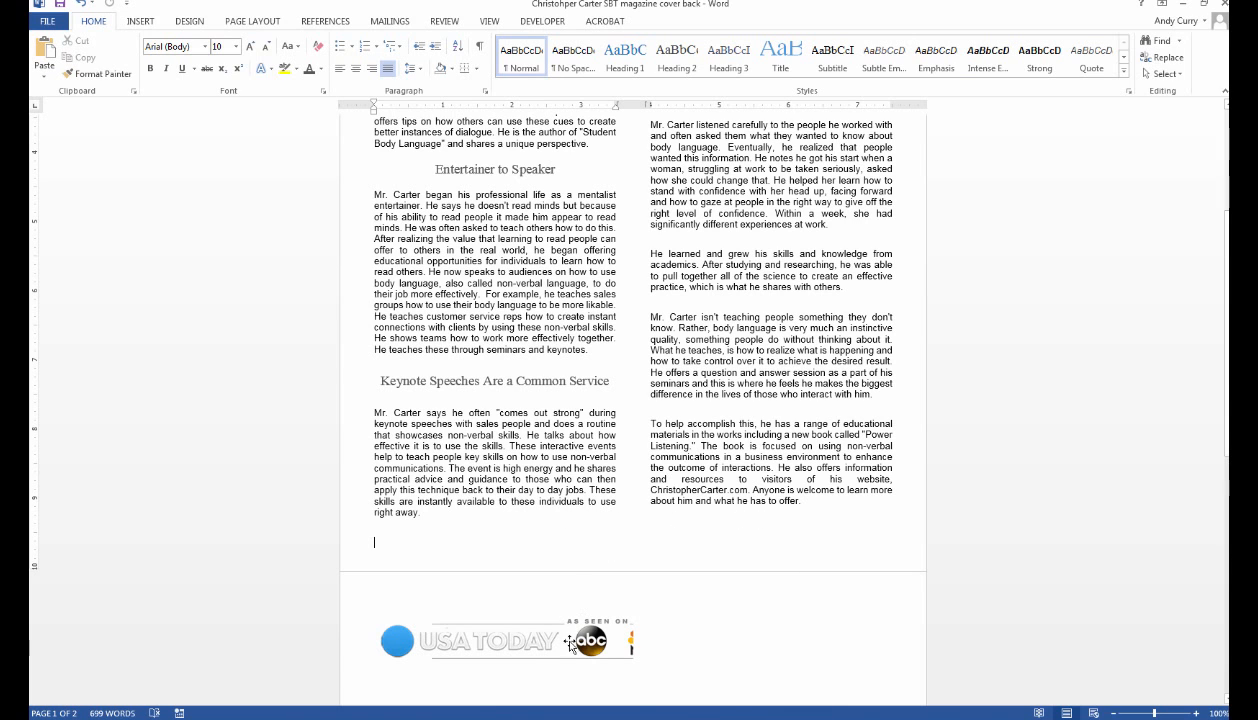
left_click(536, 642)
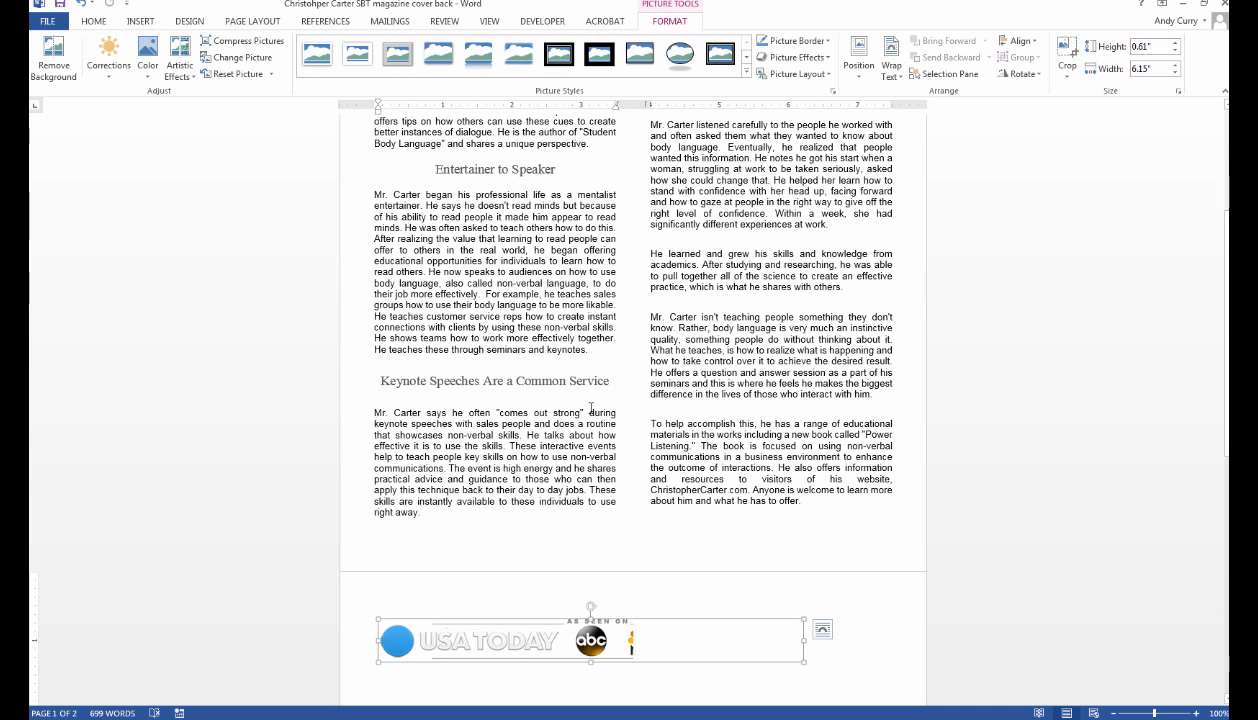
left_click(587, 534)
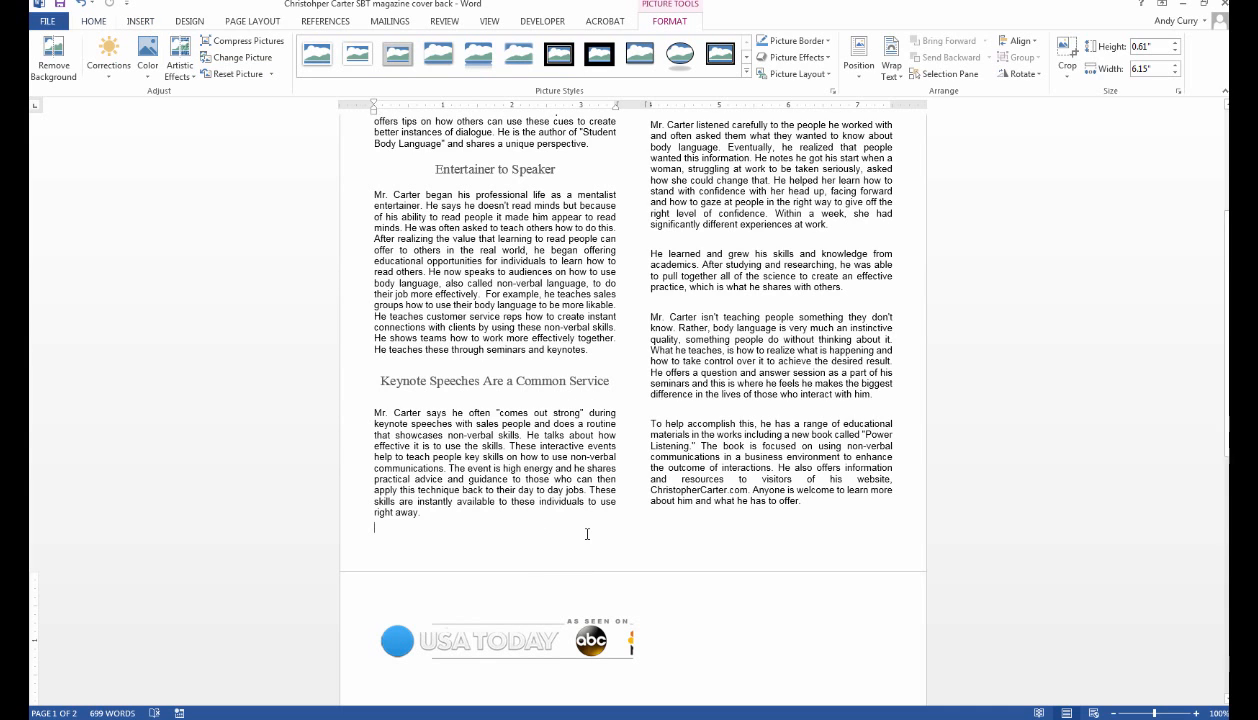
left_click(143, 22)
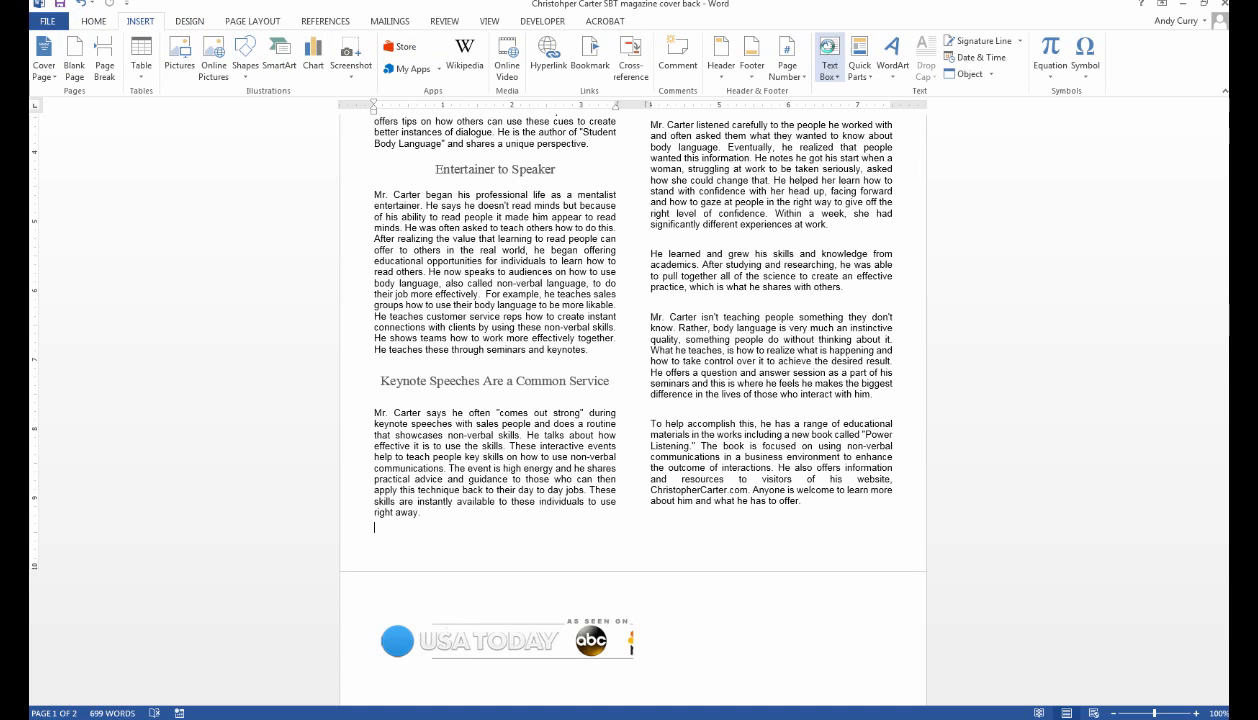
left_click(829, 62)
left_click(865, 194)
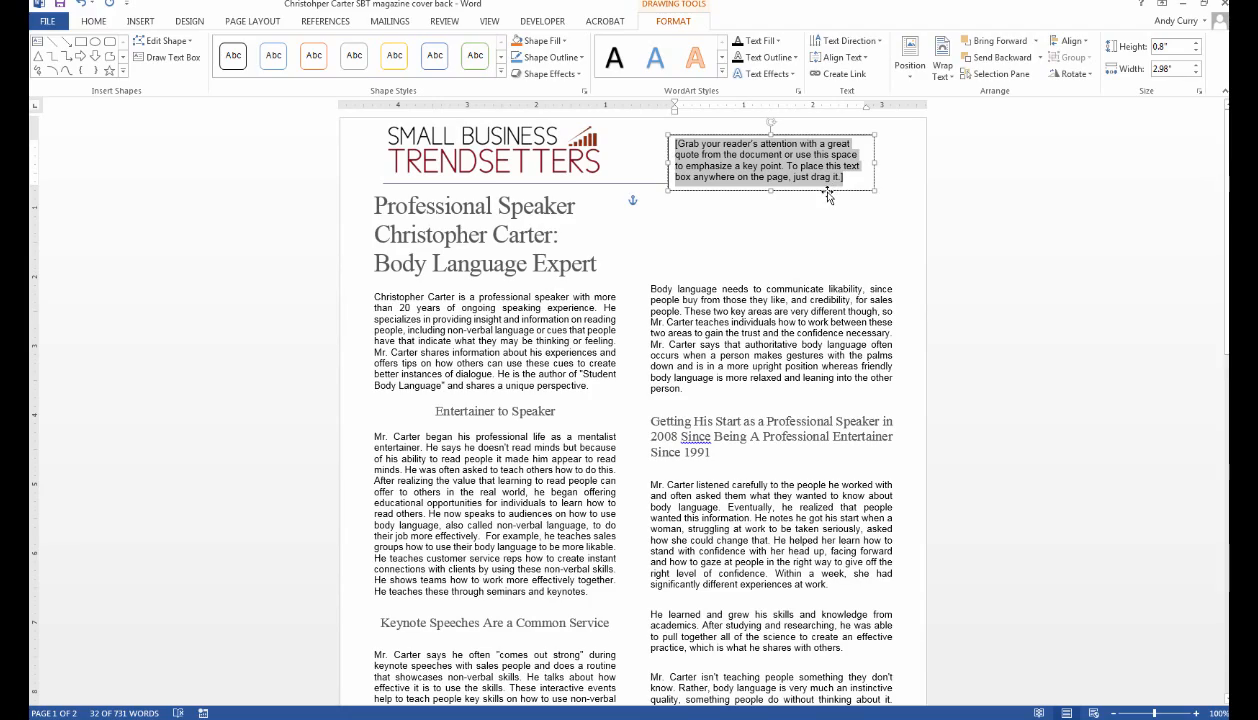
left_click_drag(816, 190, 648, 672)
key("ctrl+z")
scroll(668, 379, "down", 4)
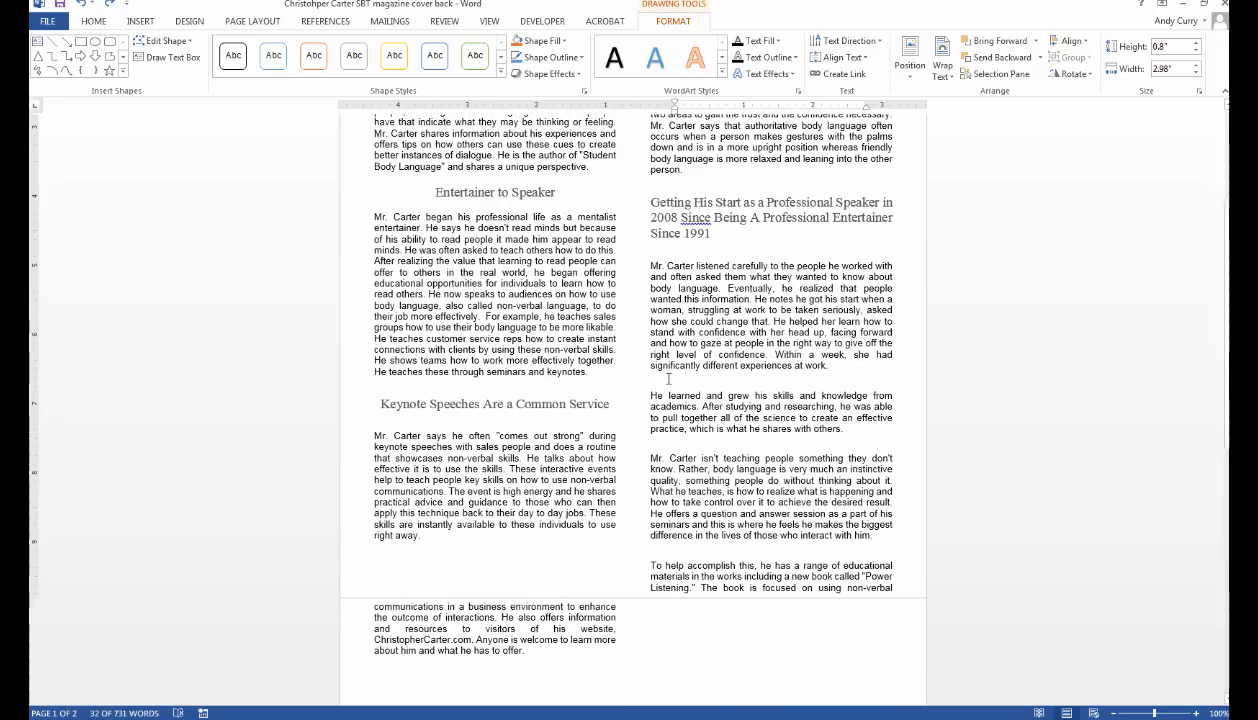
left_click(569, 616)
scroll(562, 606, "up", 5)
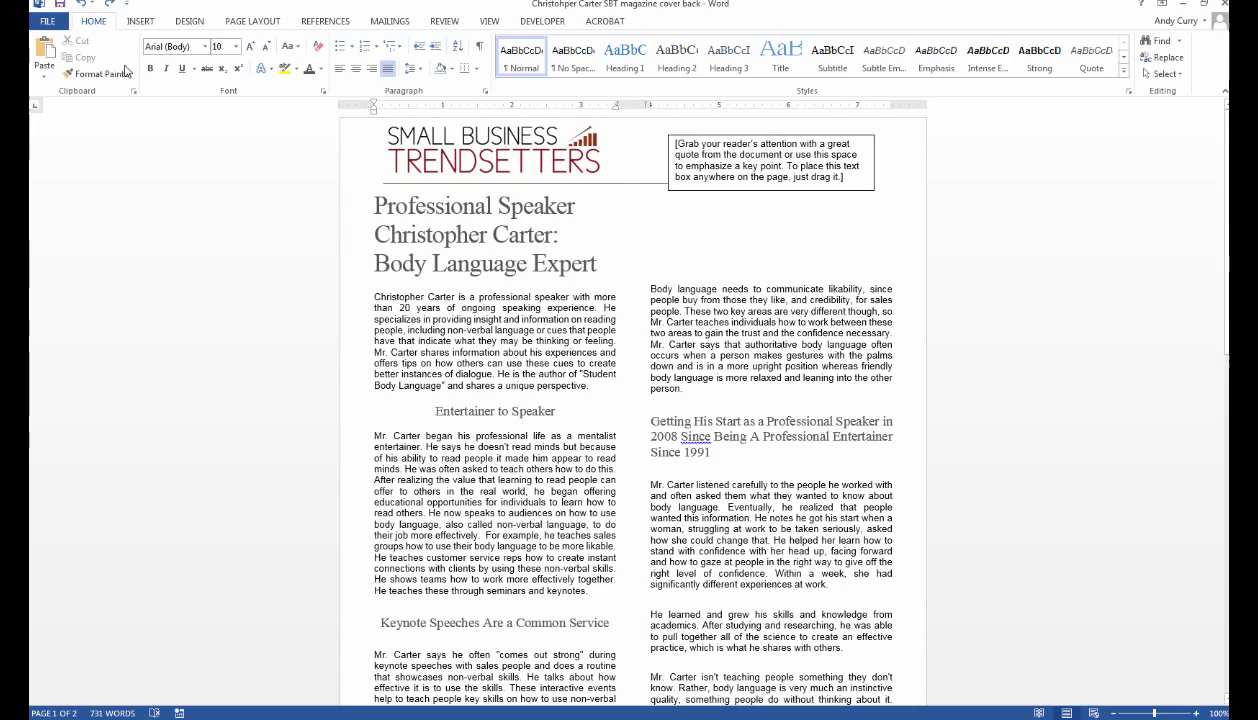
Delete the placeholder quote box and push the right column's start down two lines.
key("ctrl+z")
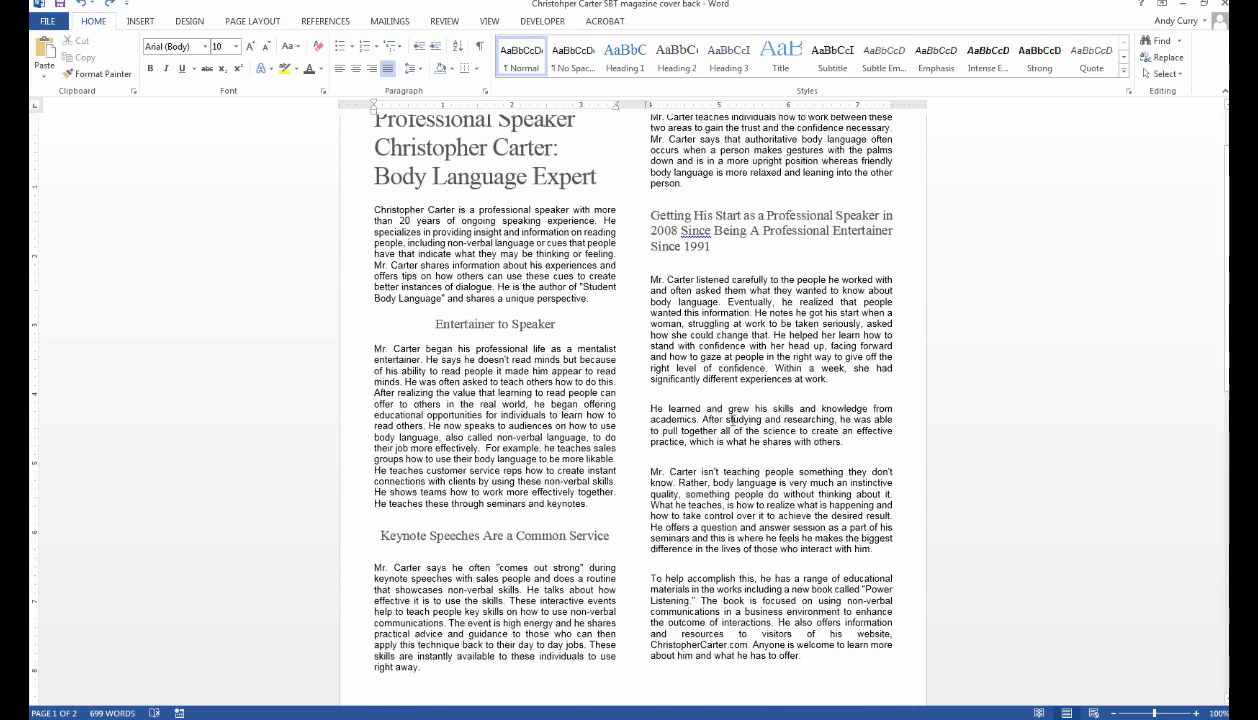
scroll(700, 440, "up", 2)
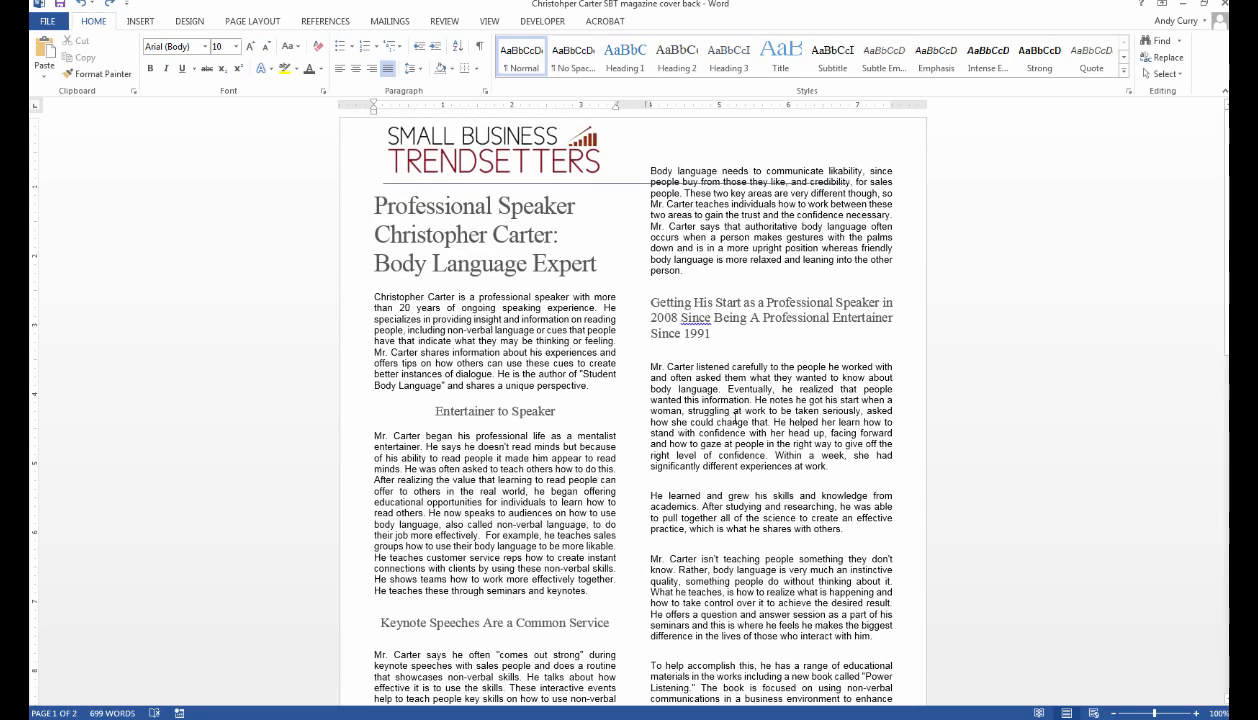
left_click(652, 171)
key("Return")
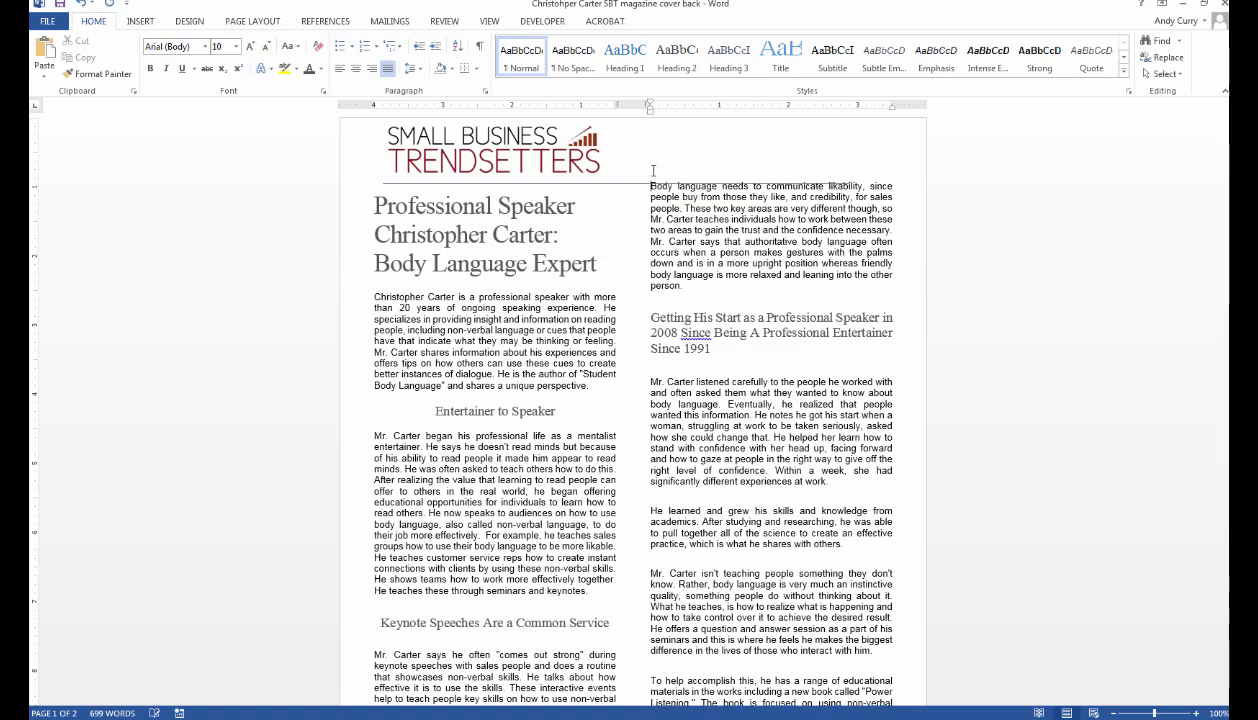
key("Return")
Remove the blank lines above 'Mr. Carter listened' and the 'Getting His Start' heading.
scroll(651, 227, "down", 4)
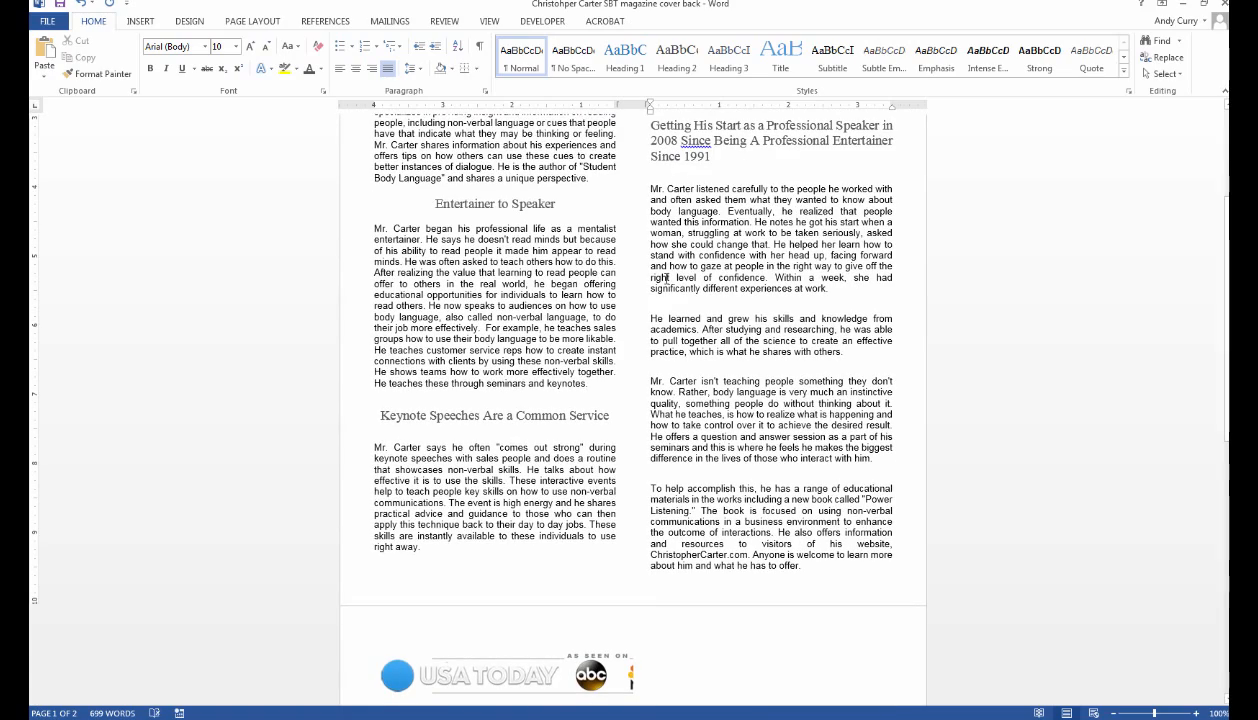
scroll(673, 284, "up", 2)
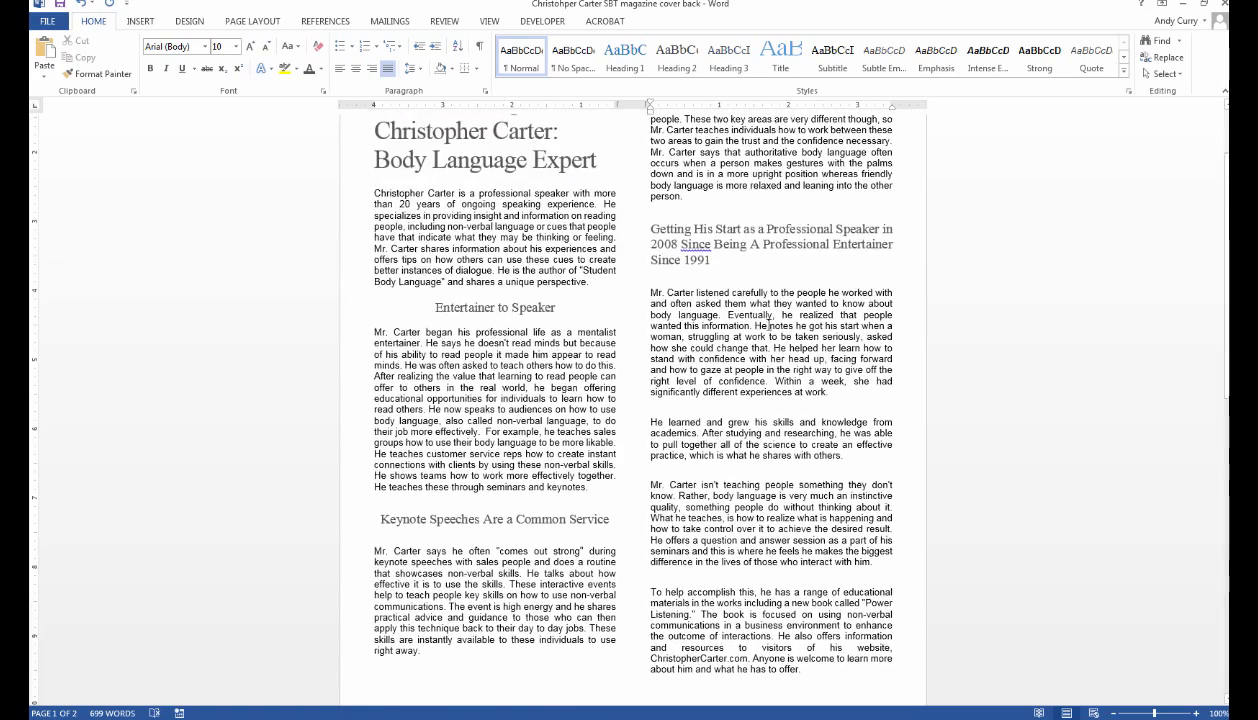
left_click(652, 292)
key("BackSpace")
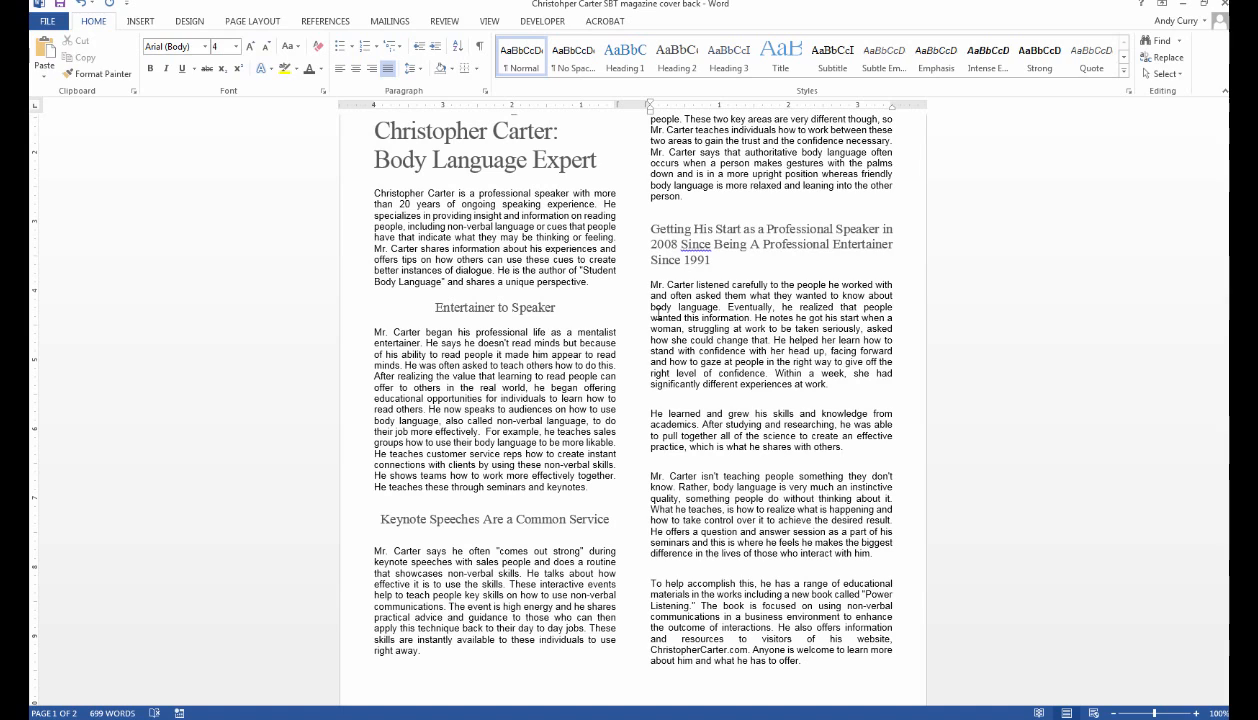
left_click(648, 226)
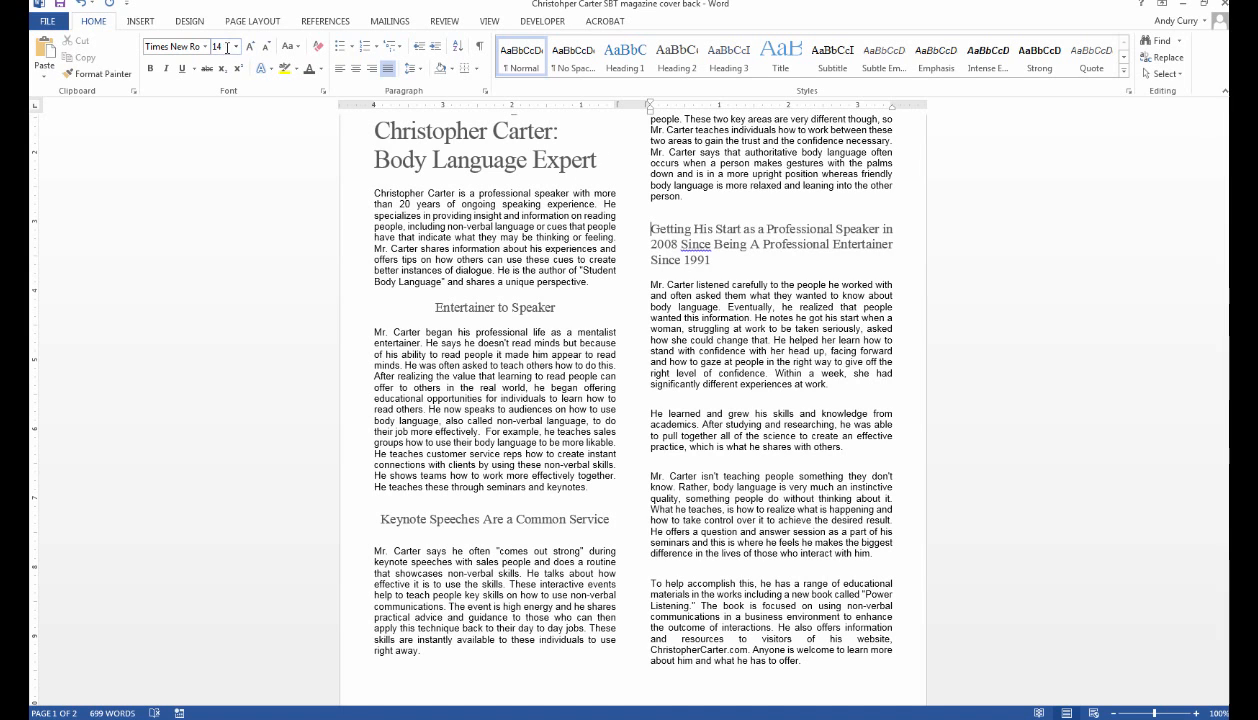
key("BackSpace")
key("BackSpace")
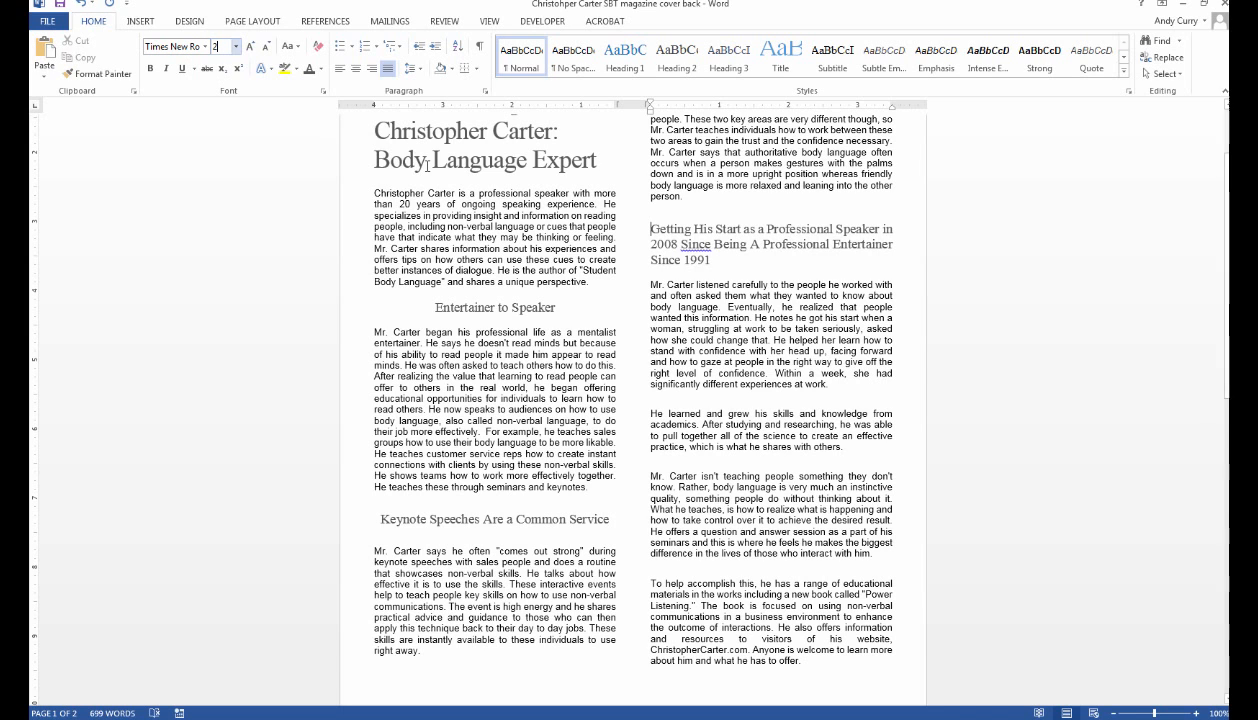
left_click(662, 232)
key("BackSpace")
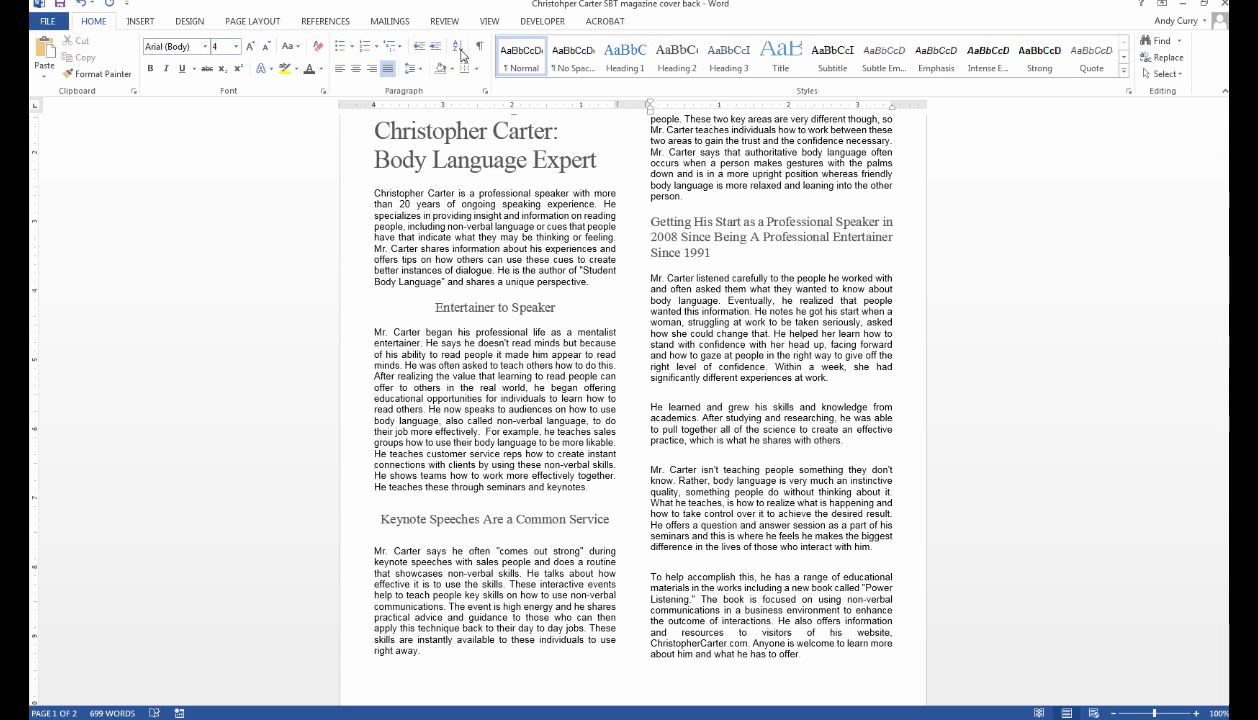
scroll(829, 422, "down", 3)
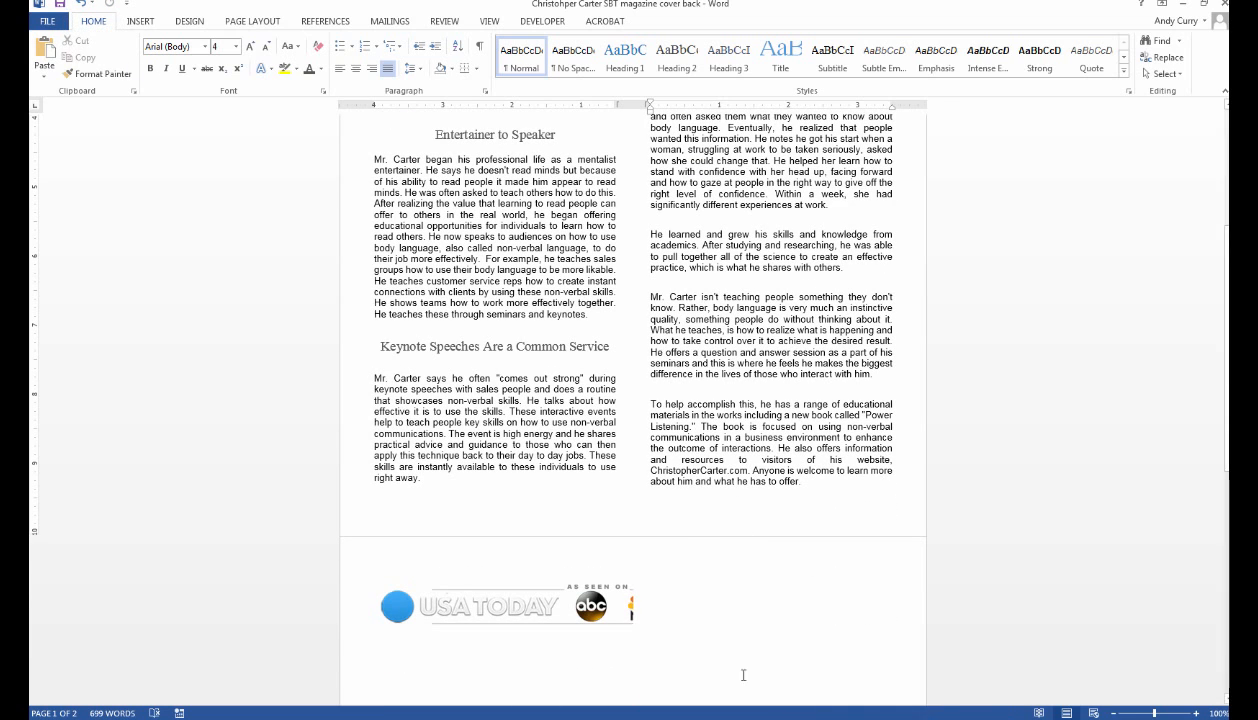
Move the empty text box above the footer logos up to page 1's bottom and shrink it.
left_click(625, 605)
left_click(659, 635)
left_click(632, 568)
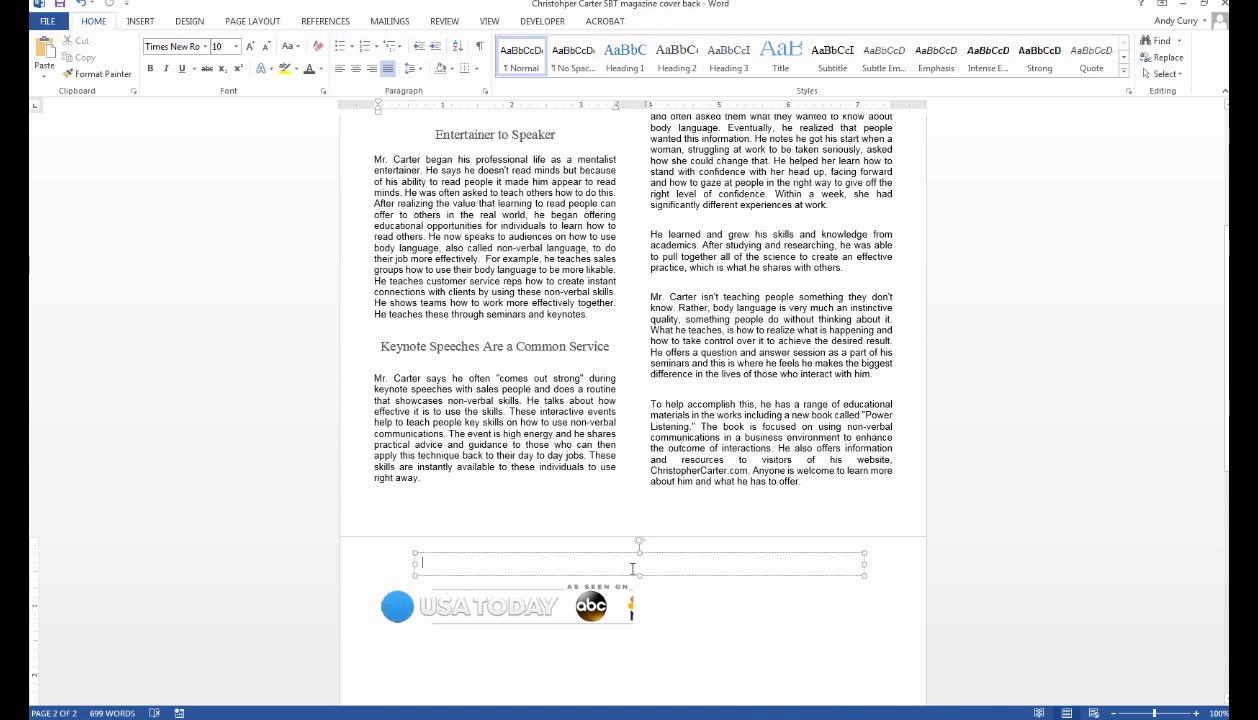
key("Return")
key("Return")
key("Return")
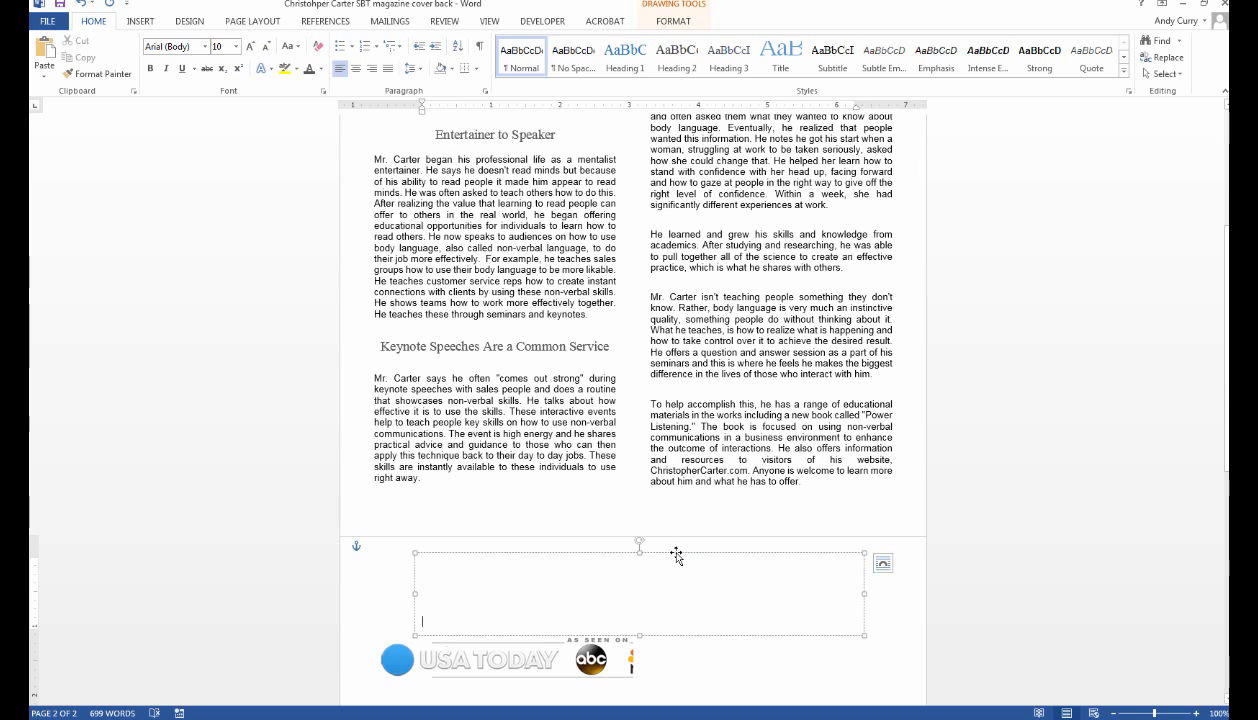
left_click_drag(675, 554, 679, 503)
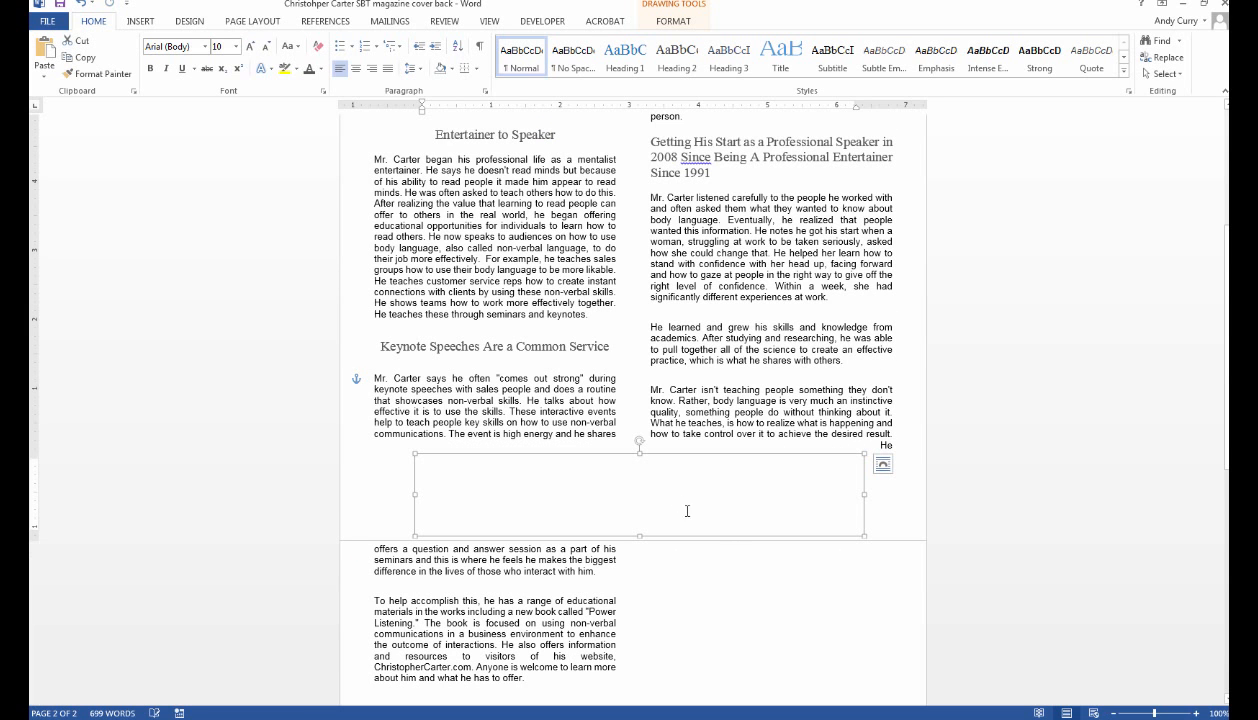
left_click_drag(862, 534, 838, 484)
Remove the blank space above 'Body language', then undo that and the text box resize.
scroll(837, 503, "up", 5)
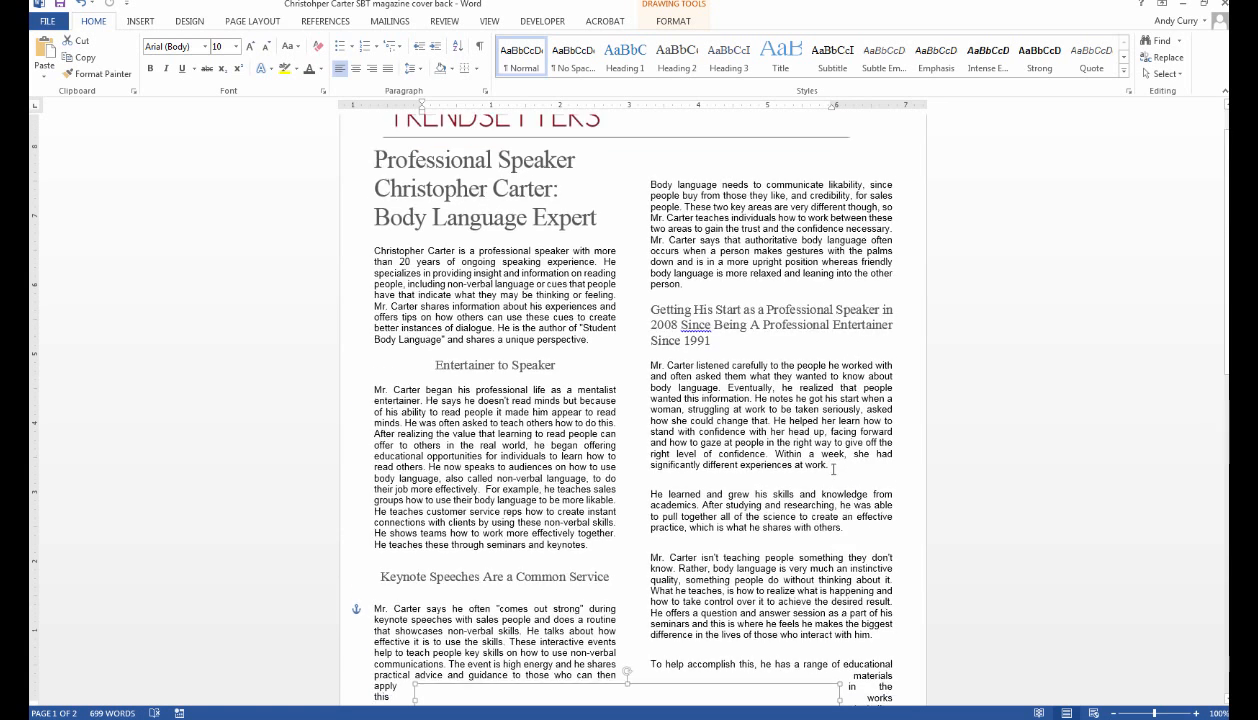
left_click(653, 194)
key("BackSpace")
key("BackSpace")
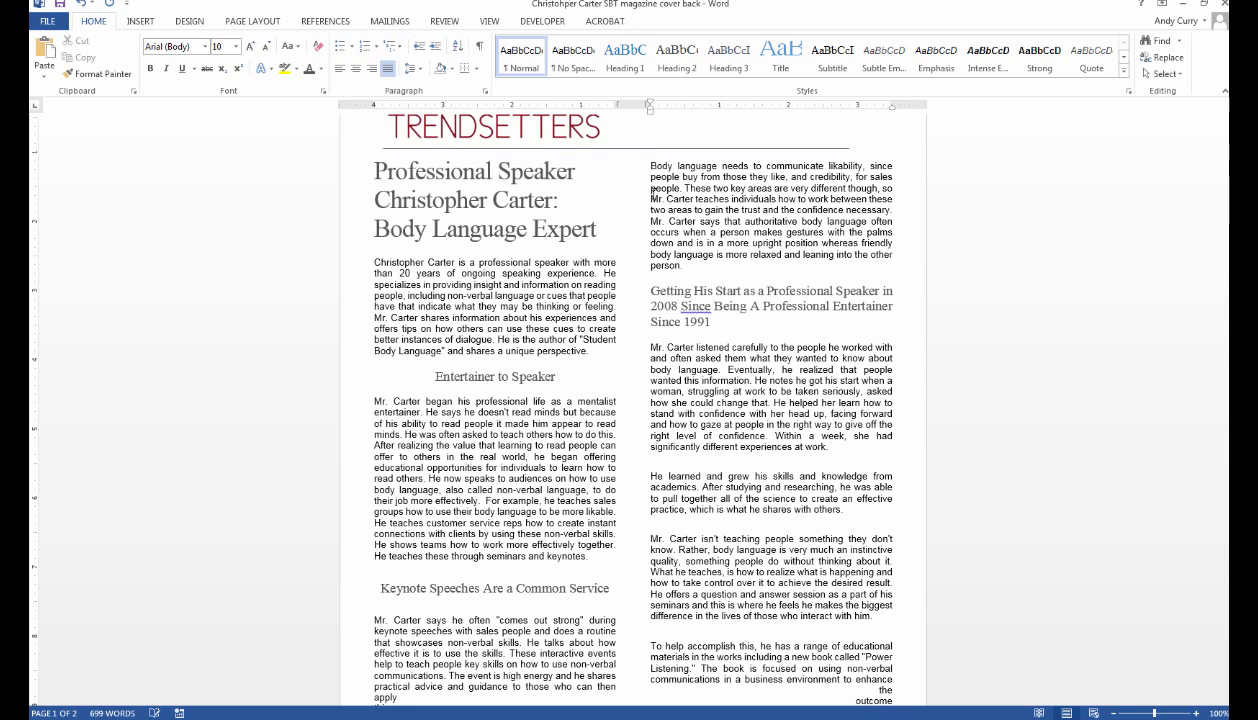
scroll(803, 342, "down", 4)
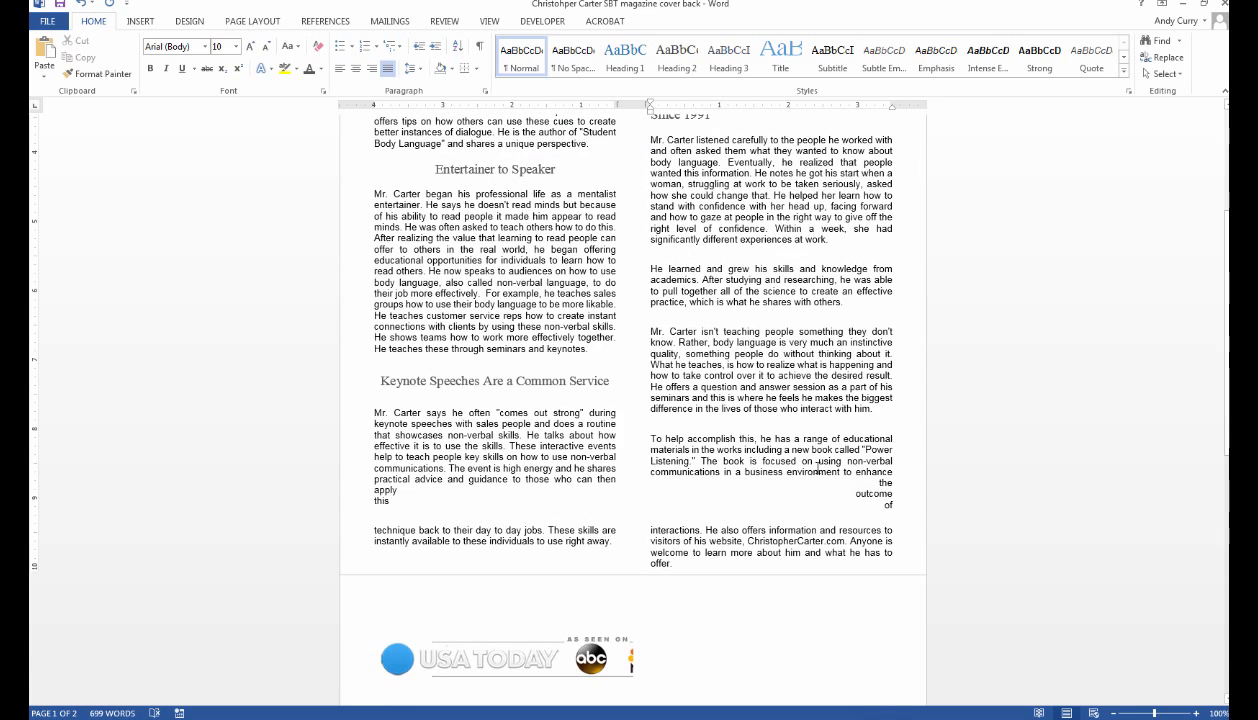
left_click(84, 6)
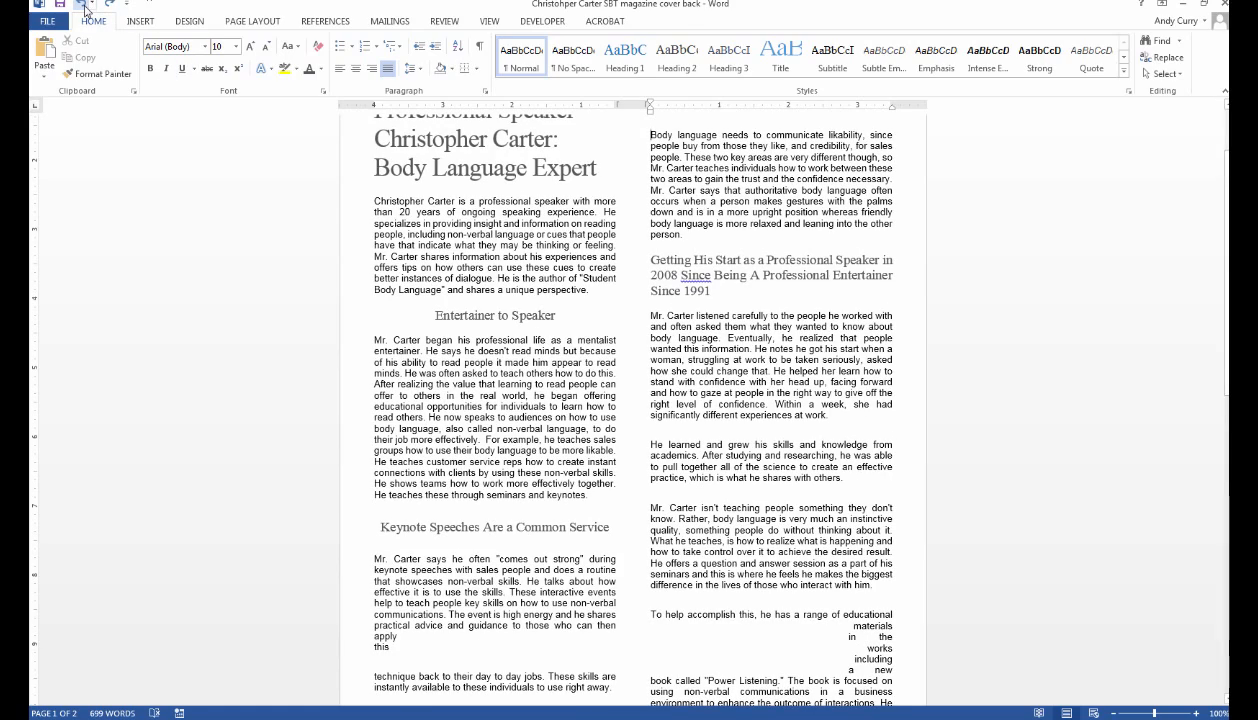
left_click(84, 5)
scroll(744, 472, "down", 3)
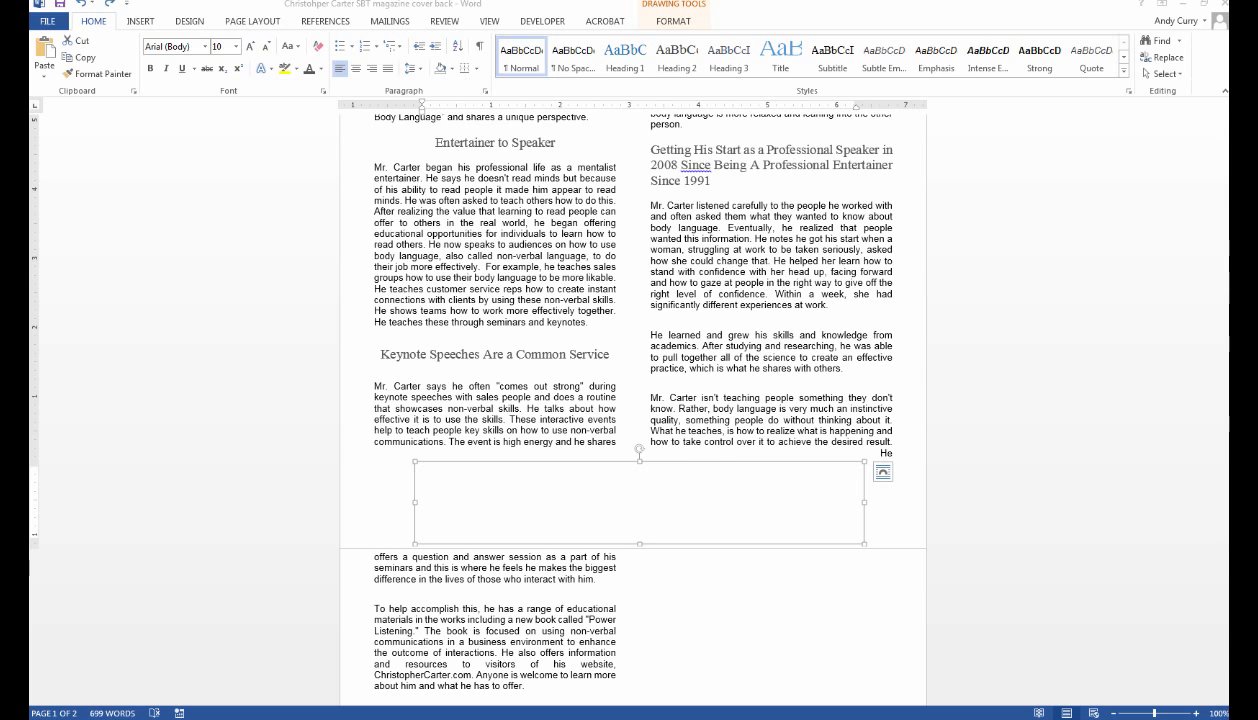
Close the article document, discarding the unsaved changes.
left_click(1225, 8)
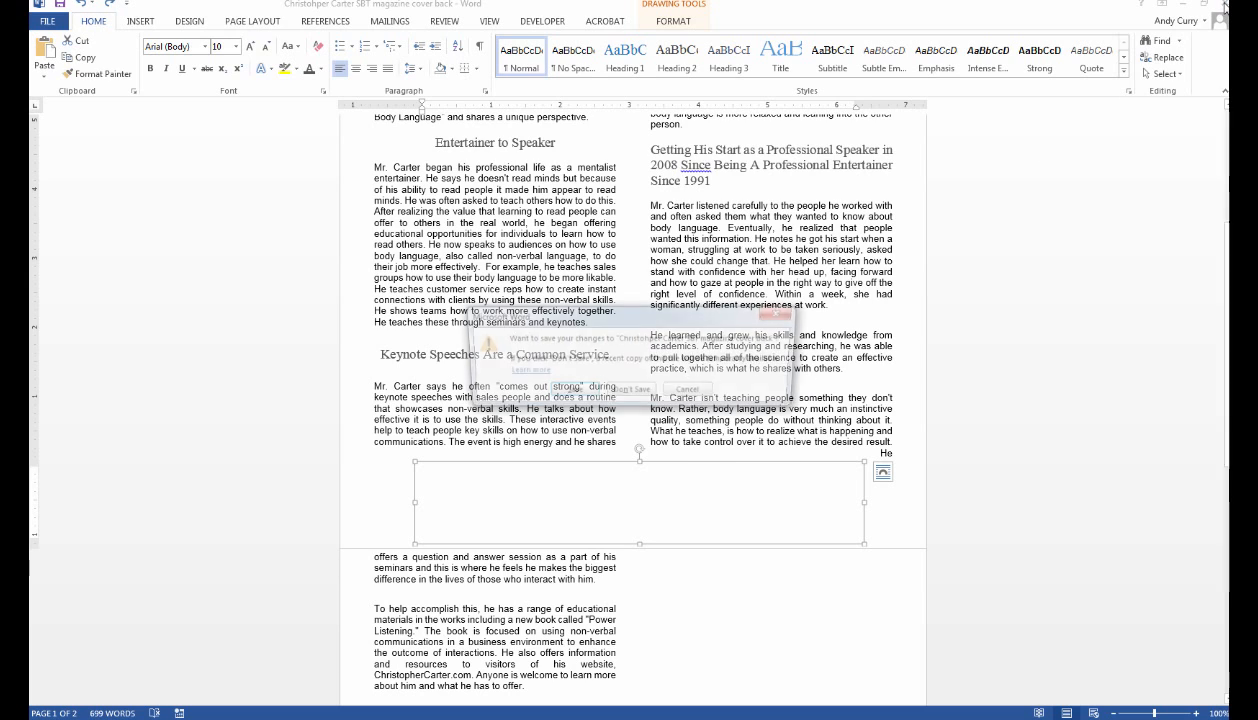
left_click(630, 392)
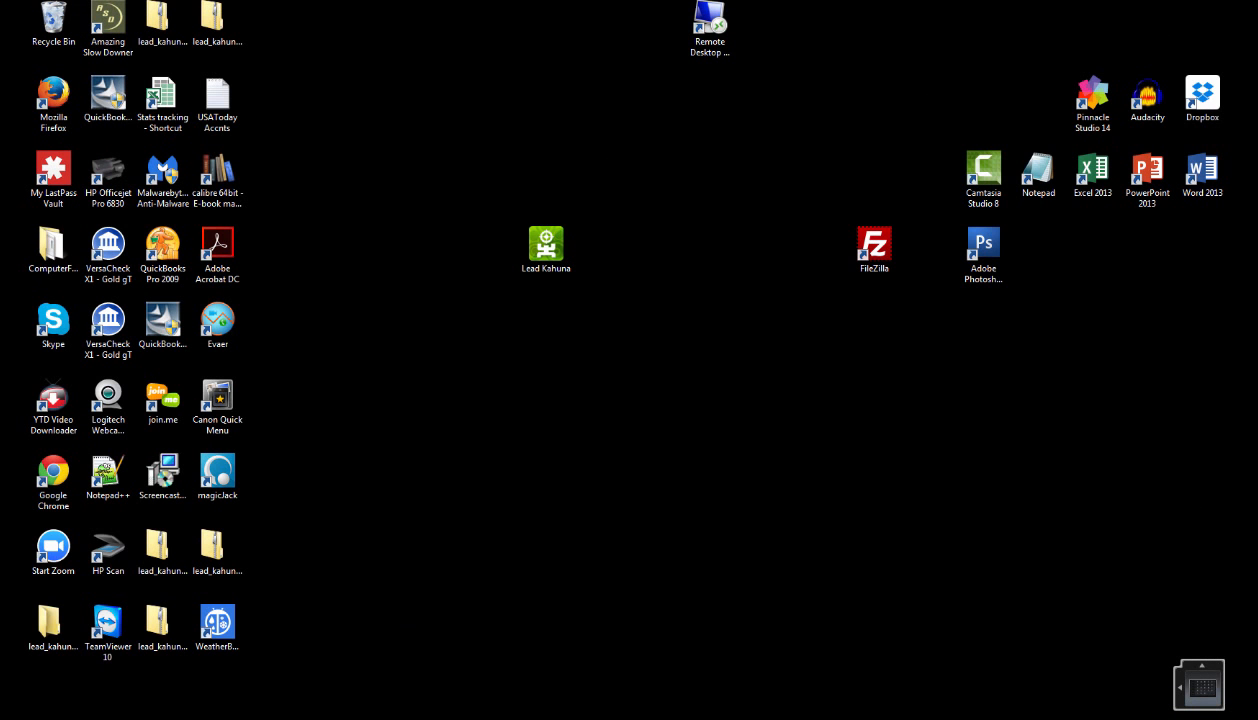
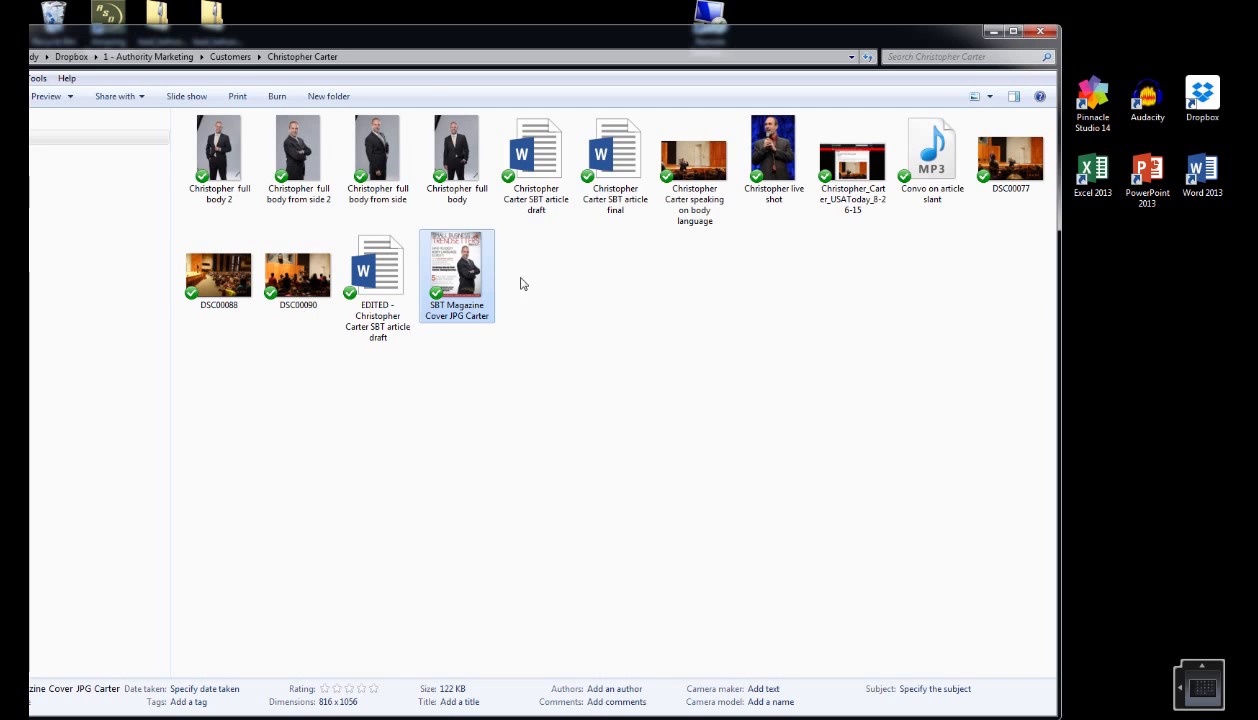
Go up to the Customers folder and bring up the SBT magazine cover-back document in Word.
left_click(231, 57)
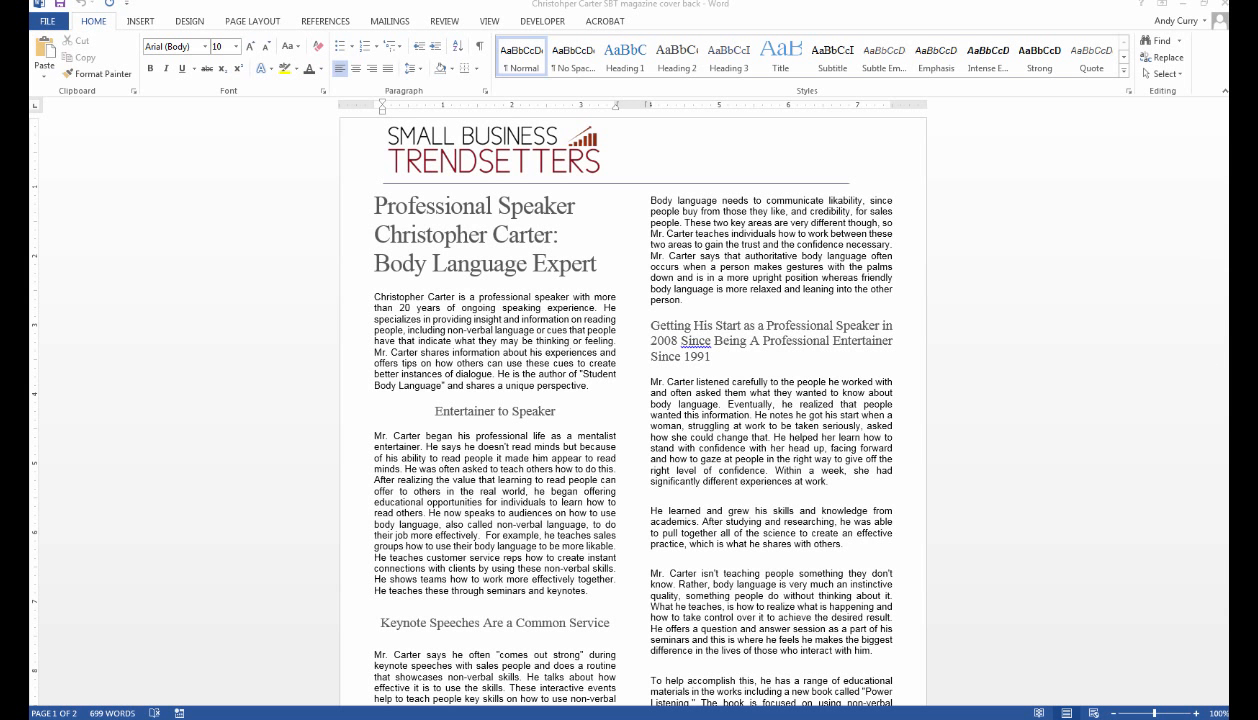
Review the two-column Body Language Expert article's layout across both pages.
scroll(1025, 255, "down", 3)
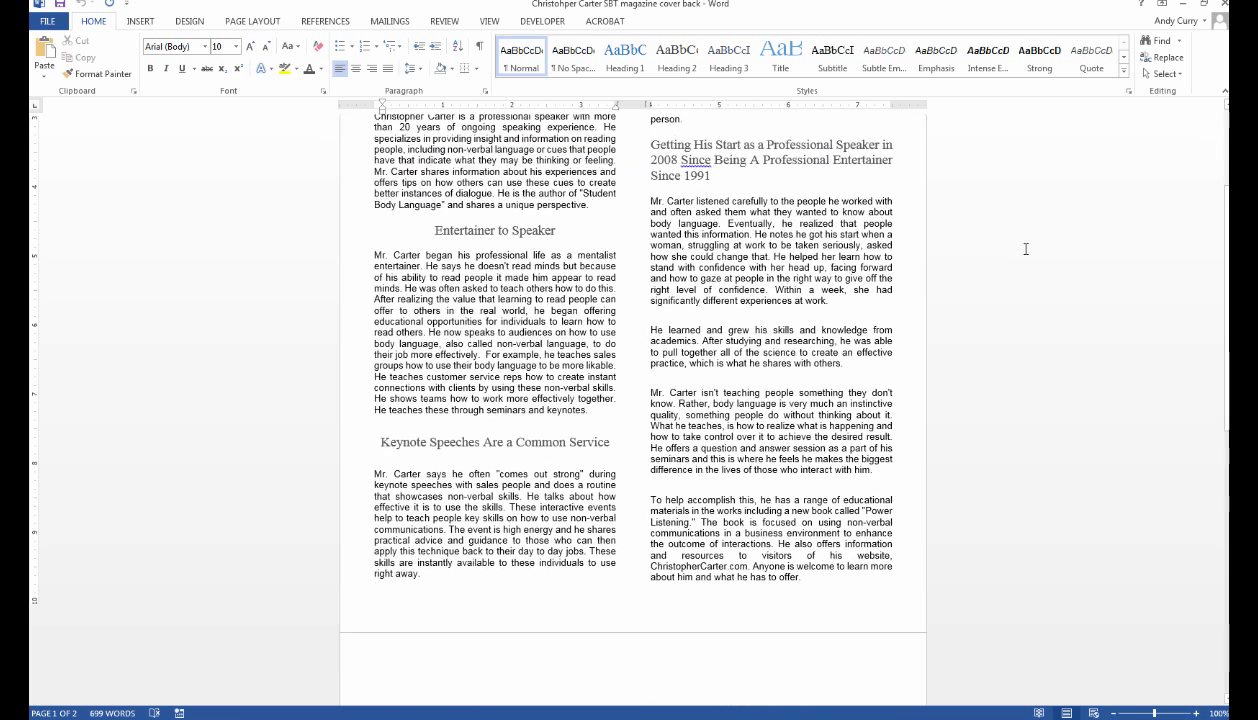
scroll(1025, 249, "down", 1)
scroll(1025, 249, "up", 2)
scroll(1025, 249, "down", 2)
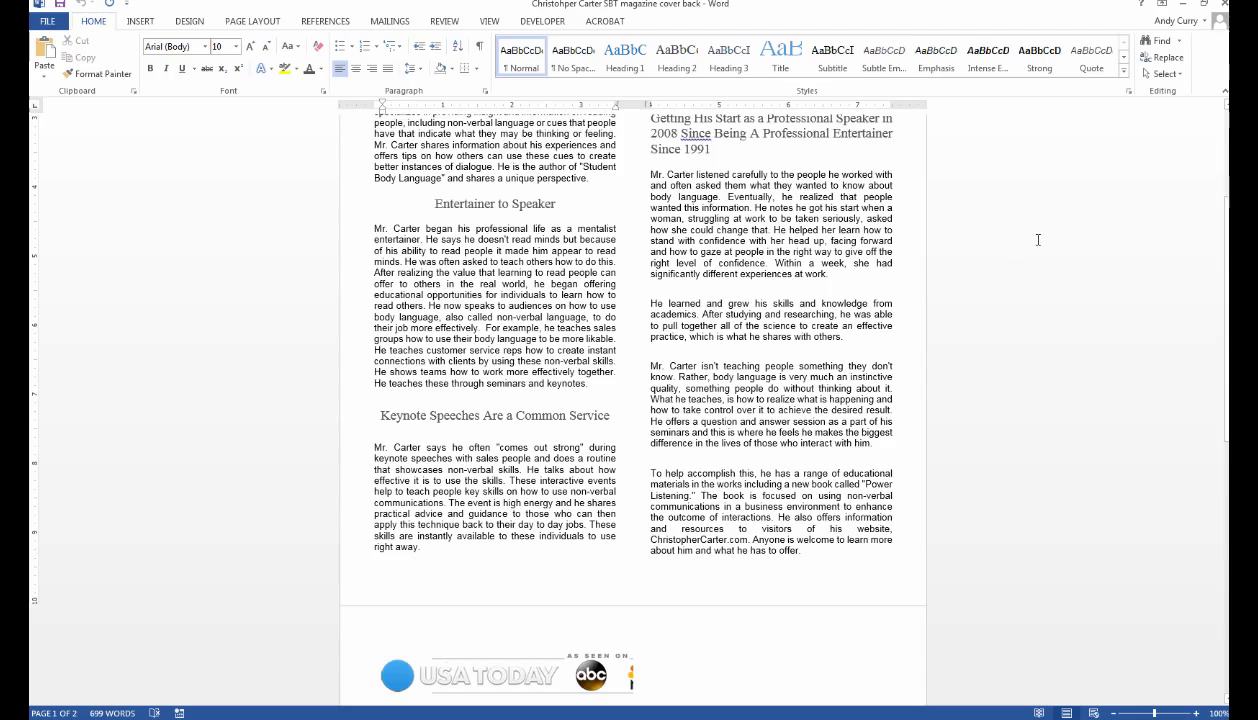
scroll(1036, 238, "up", 3)
scroll(1032, 222, "up", 3)
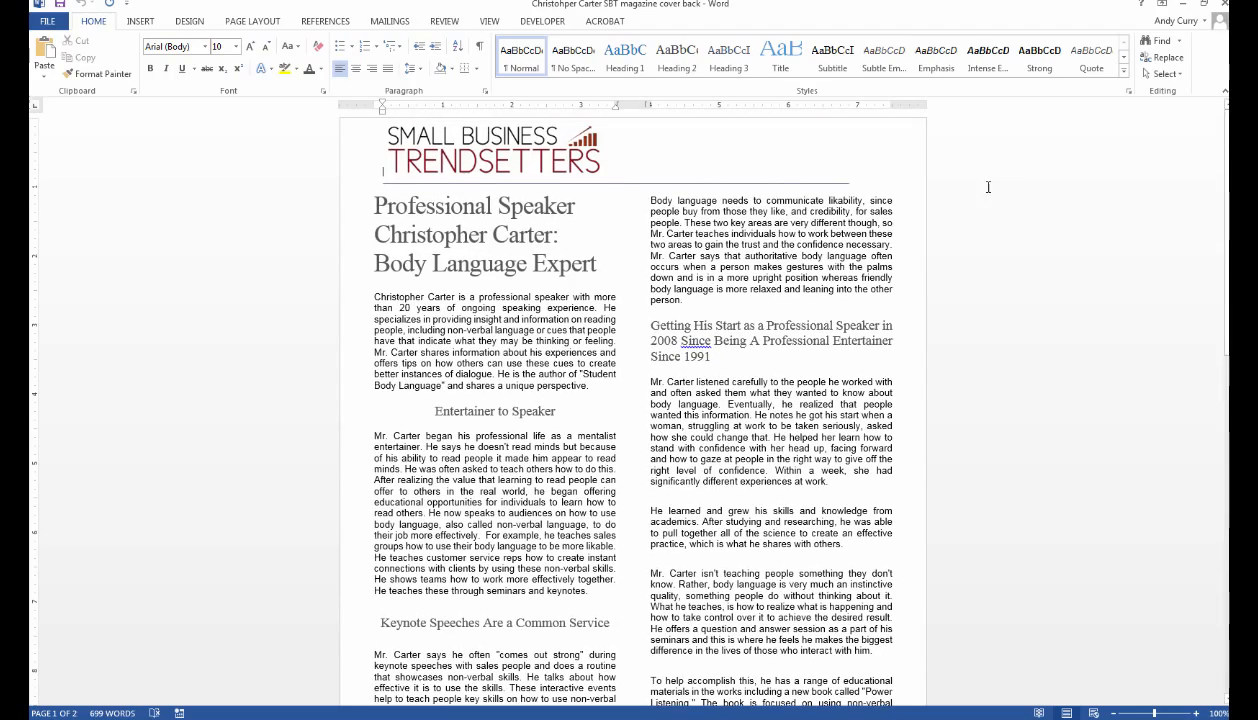
scroll(986, 186, "down", 3)
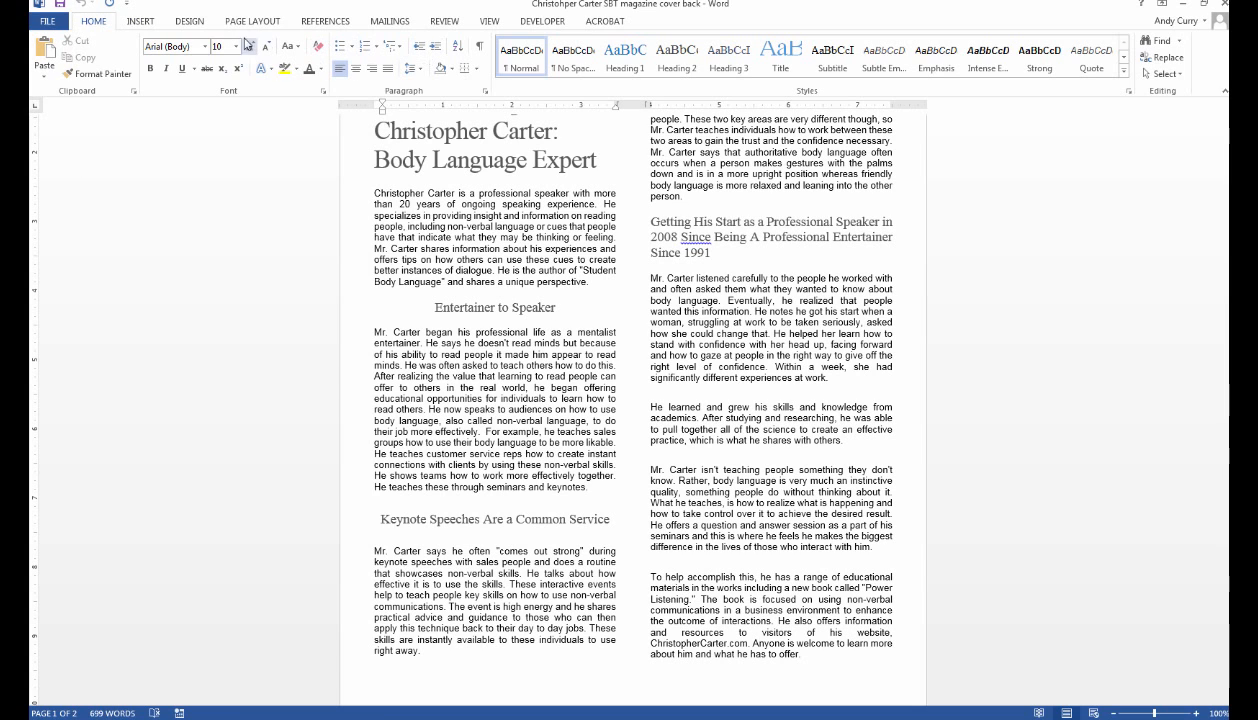
left_click(496, 27)
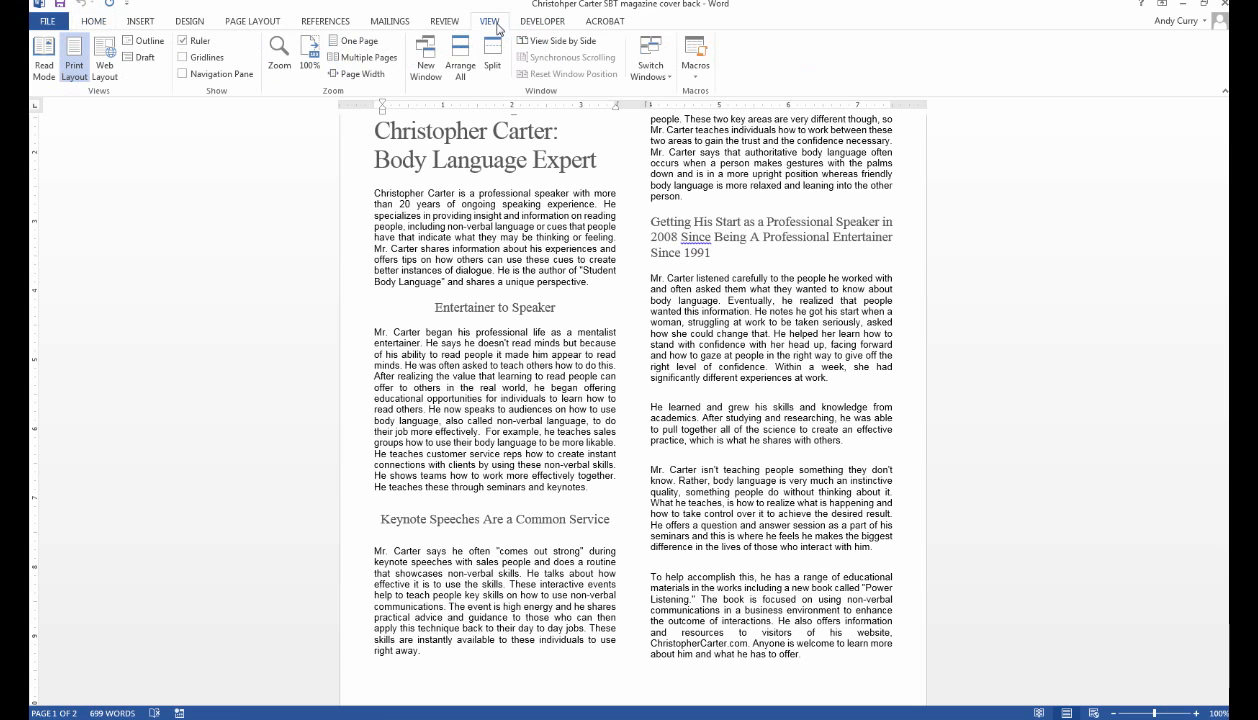
Set the zoom to 75% and check the full article page.
left_click(281, 58)
left_click(513, 301)
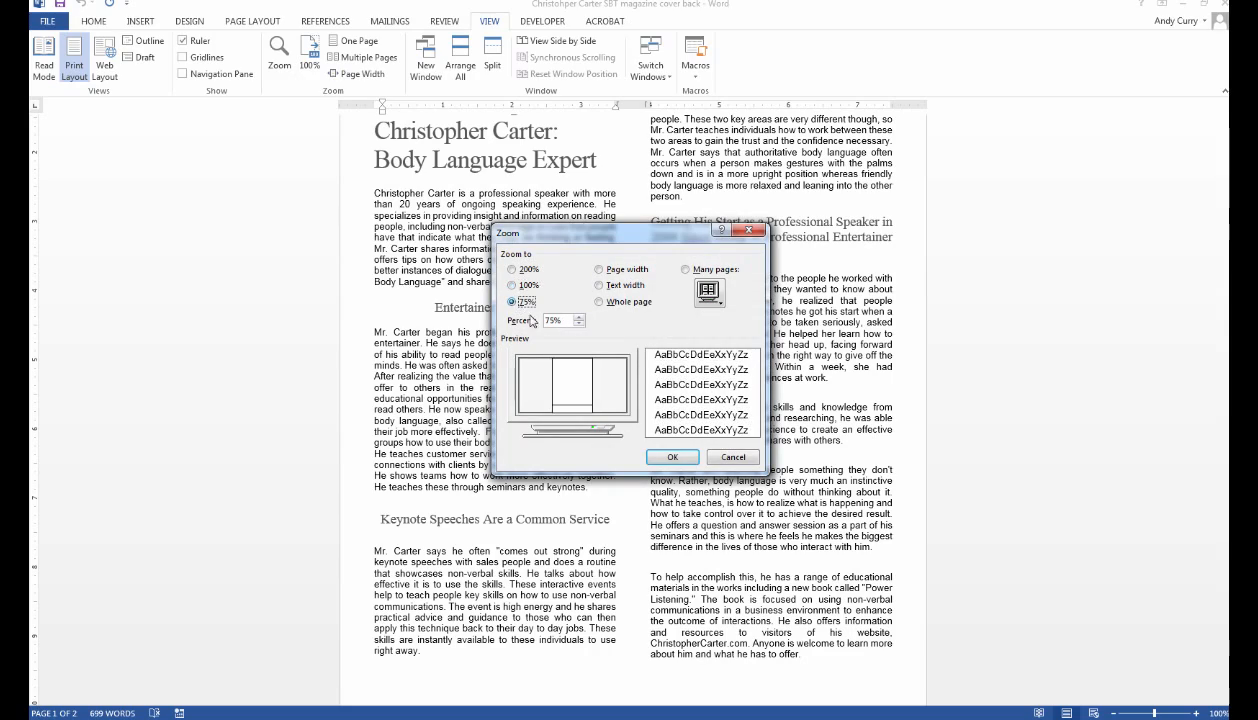
left_click(664, 457)
scroll(1027, 362, "up", 3)
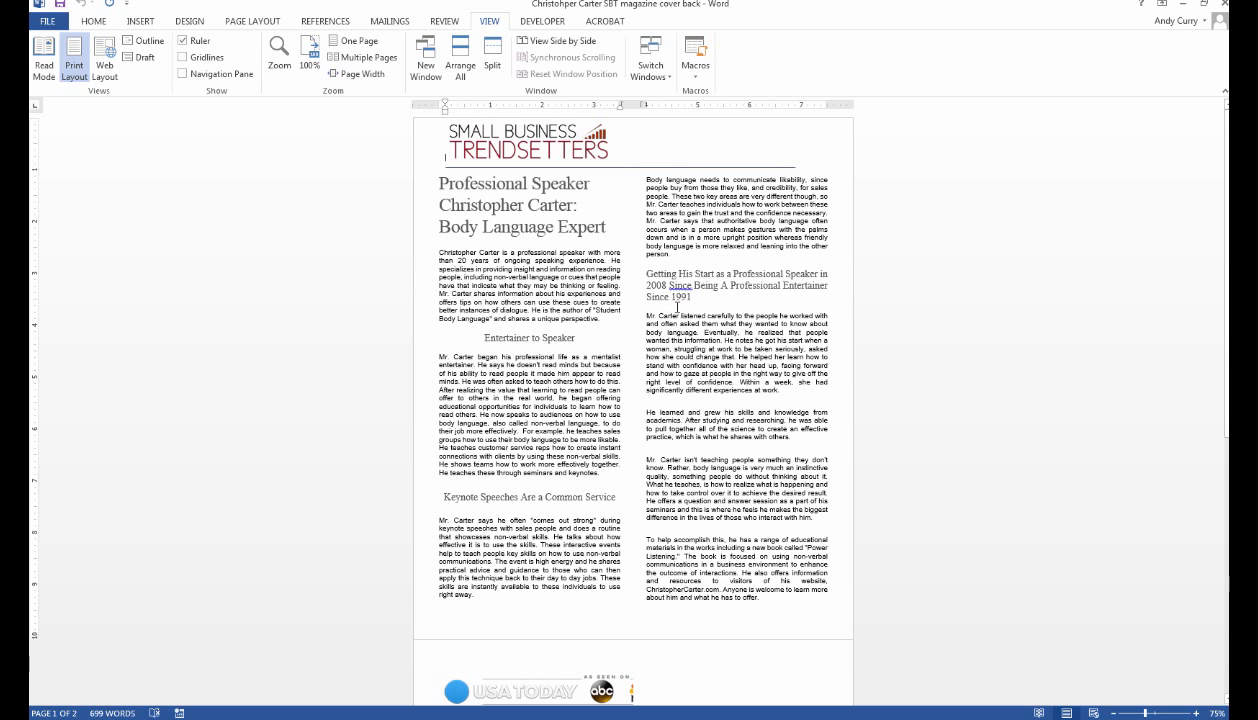
scroll(1025, 365, "down", 1)
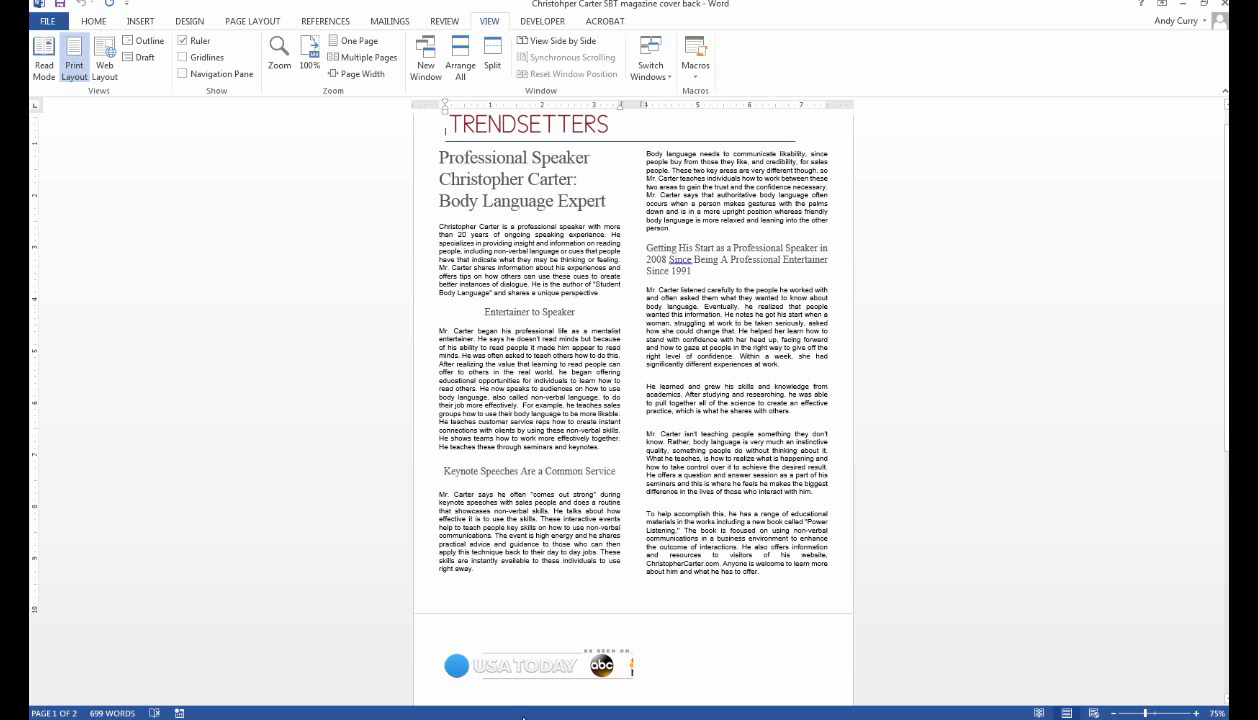
Inspect the logo strip and opening paragraph, and dismiss the event reminder notification.
left_click(536, 673)
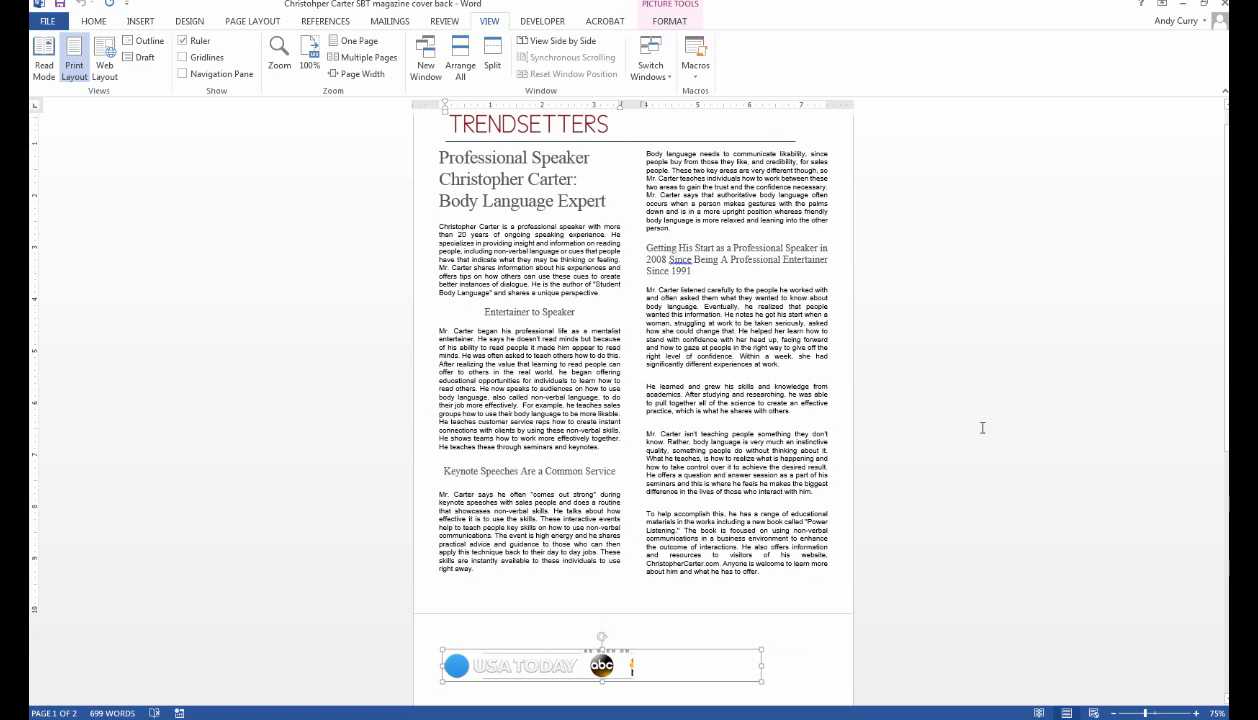
scroll(966, 420, "up", 1)
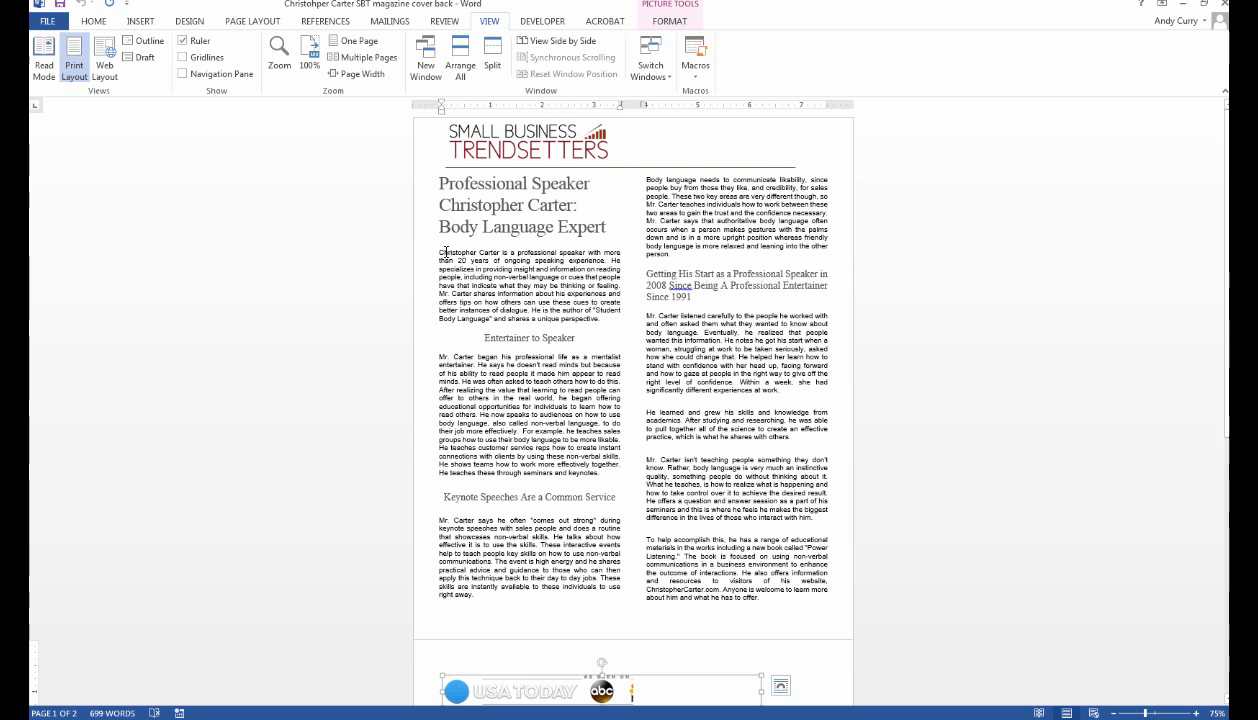
left_click_drag(440, 252, 598, 319)
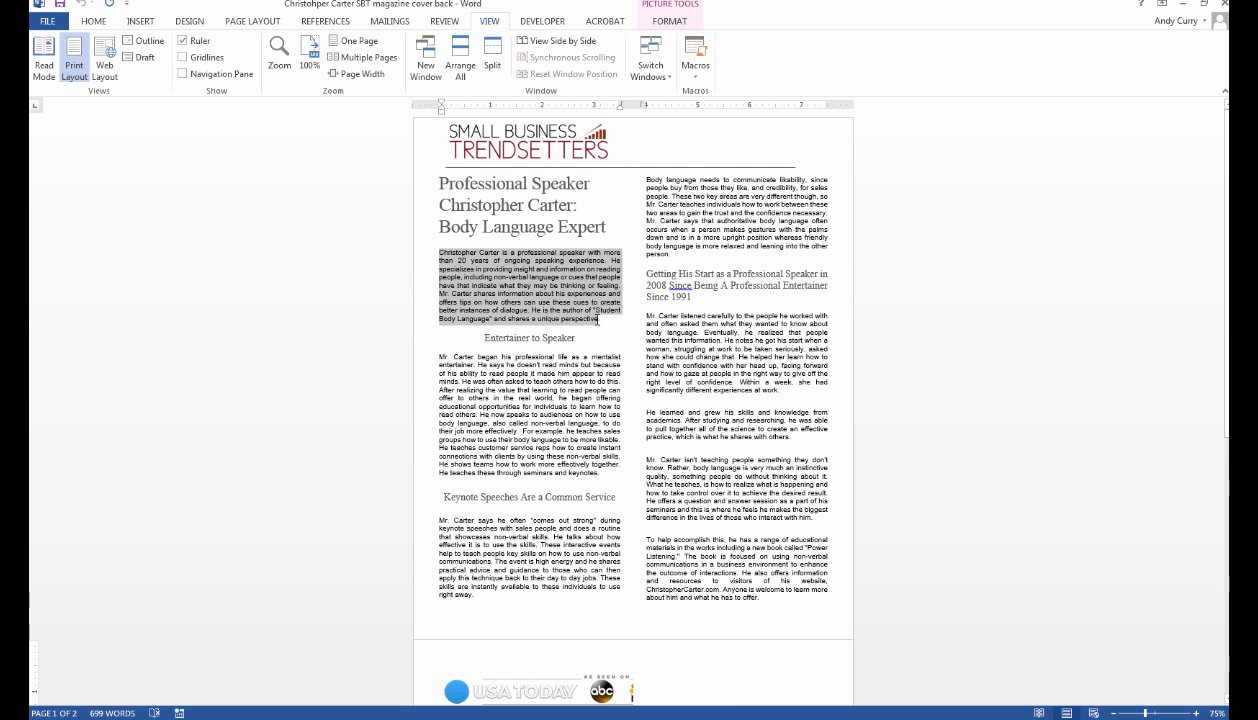
left_click(93, 21)
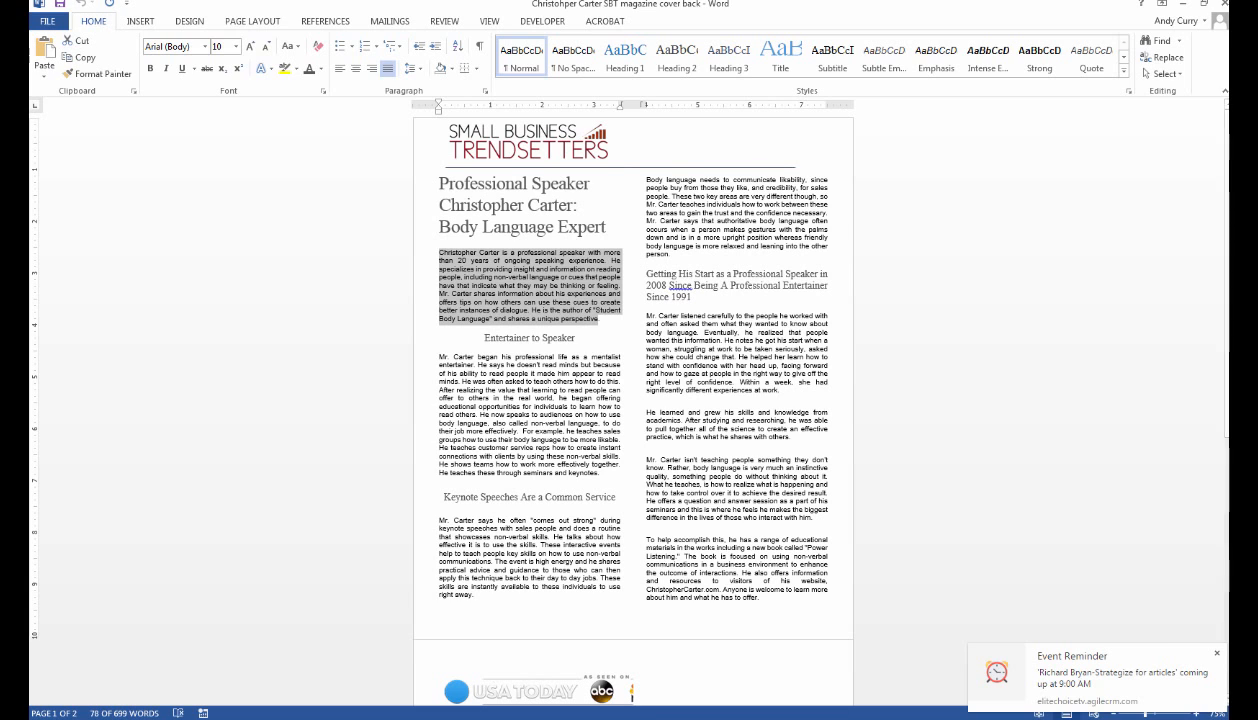
left_click(1217, 653)
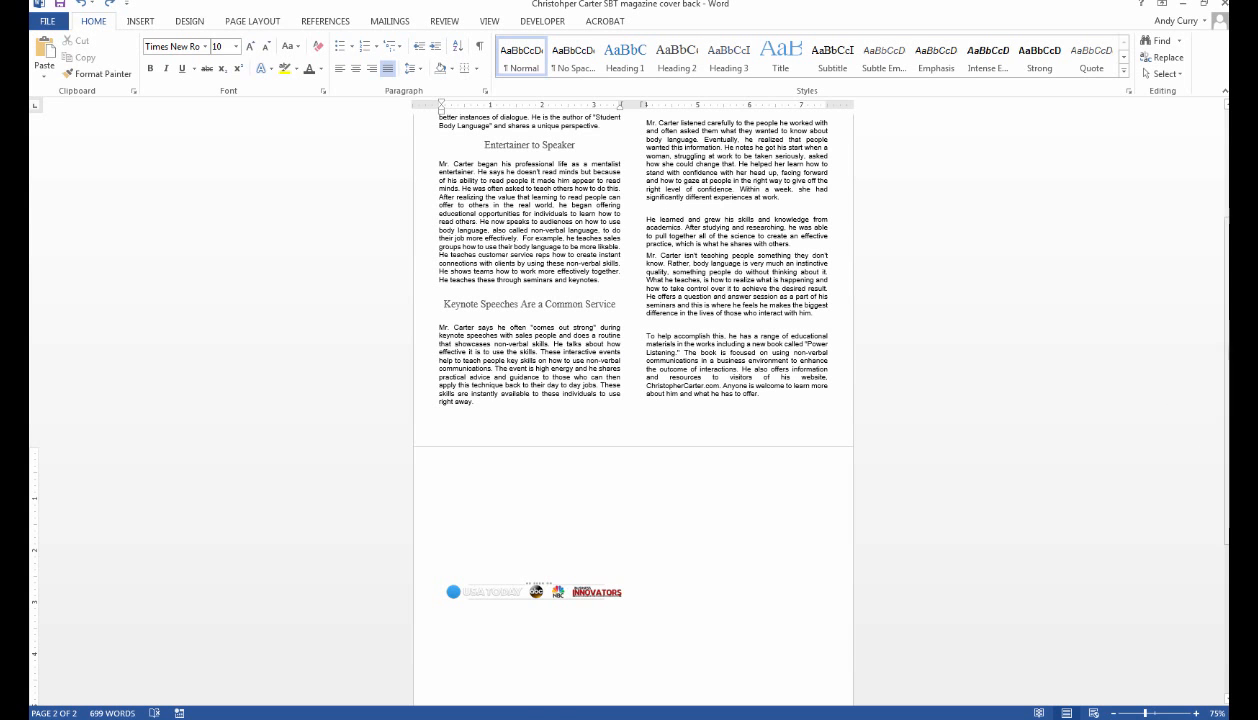
left_click_drag(1224, 452, 1224, 346)
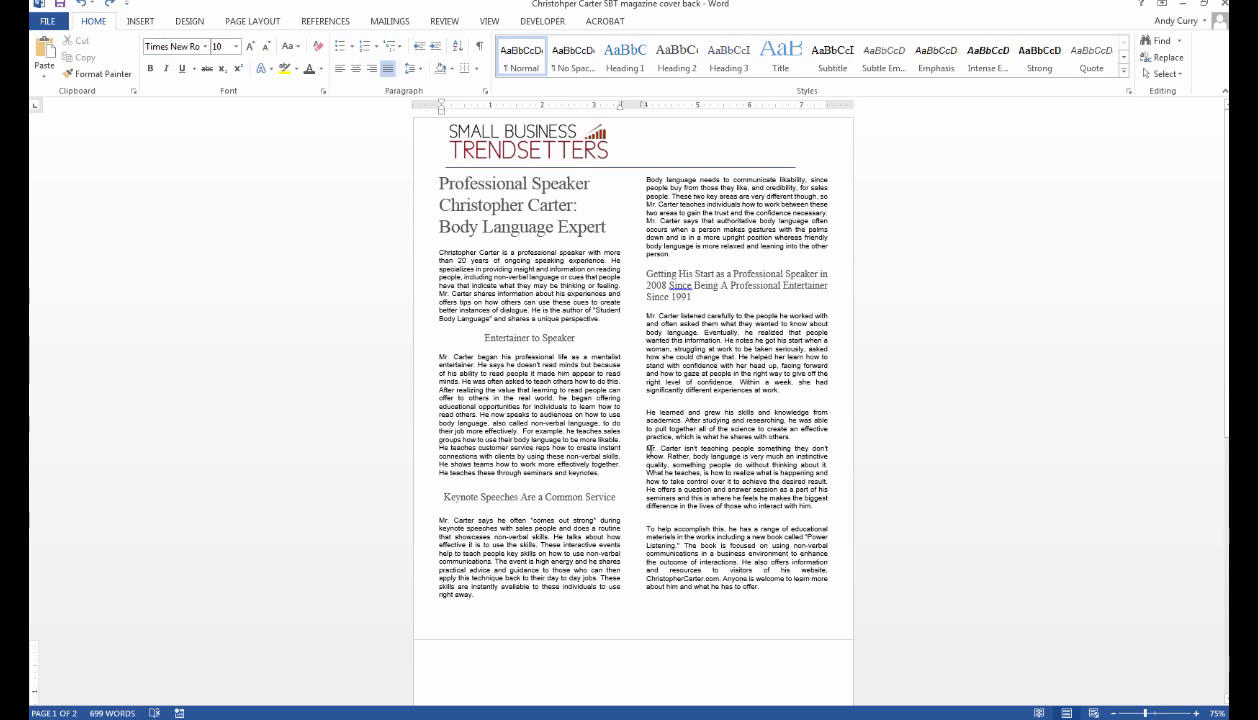
Delete the blank line above the right-column 'Mr. Carter isn't teaching' paragraph.
left_click(645, 451)
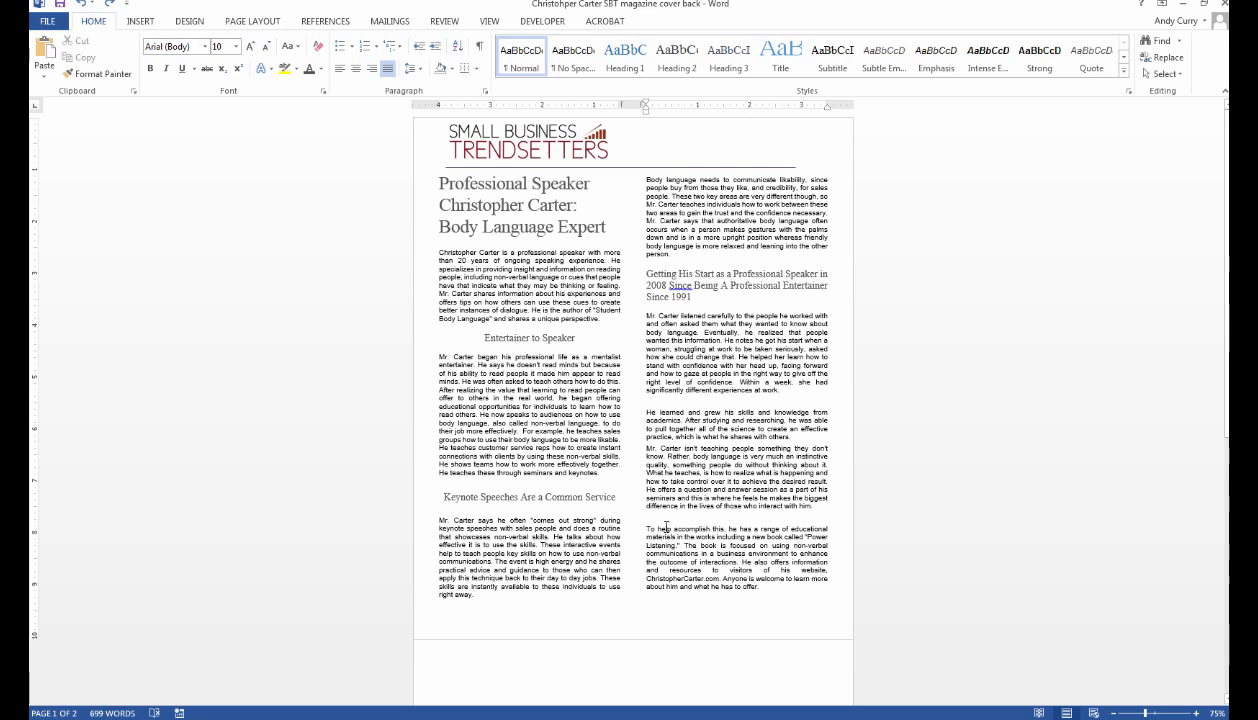
key("Down")
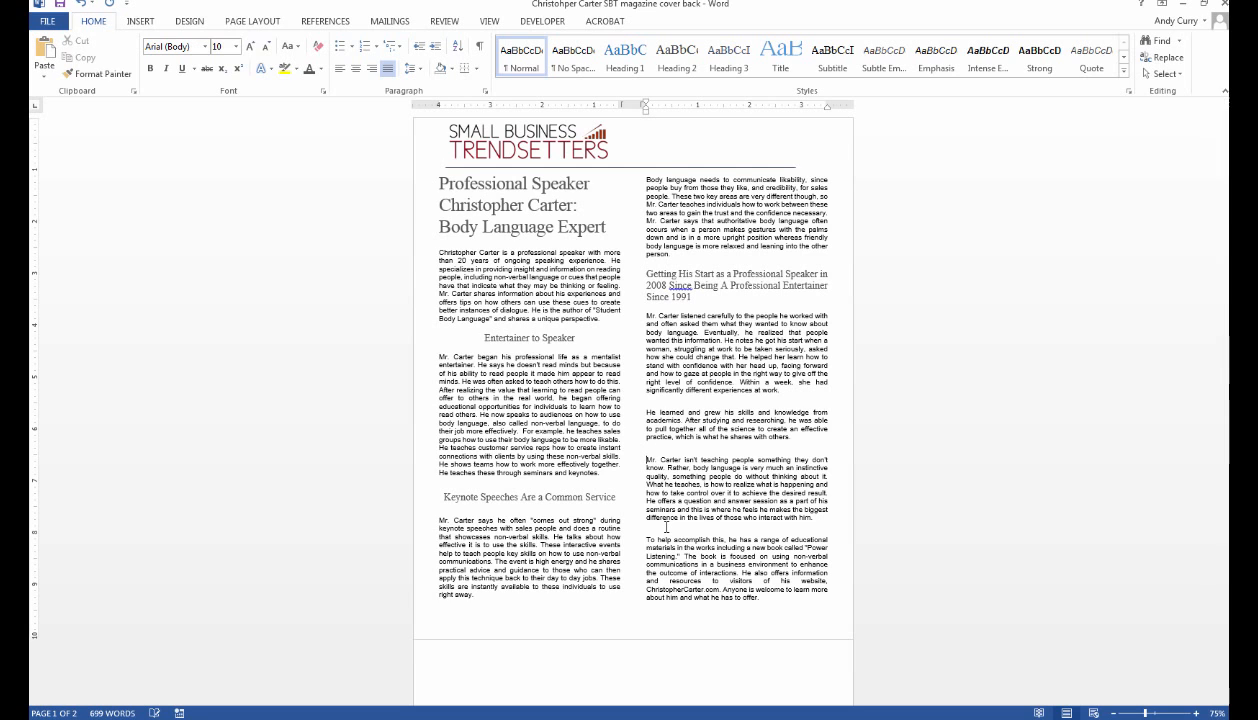
key("BackSpace")
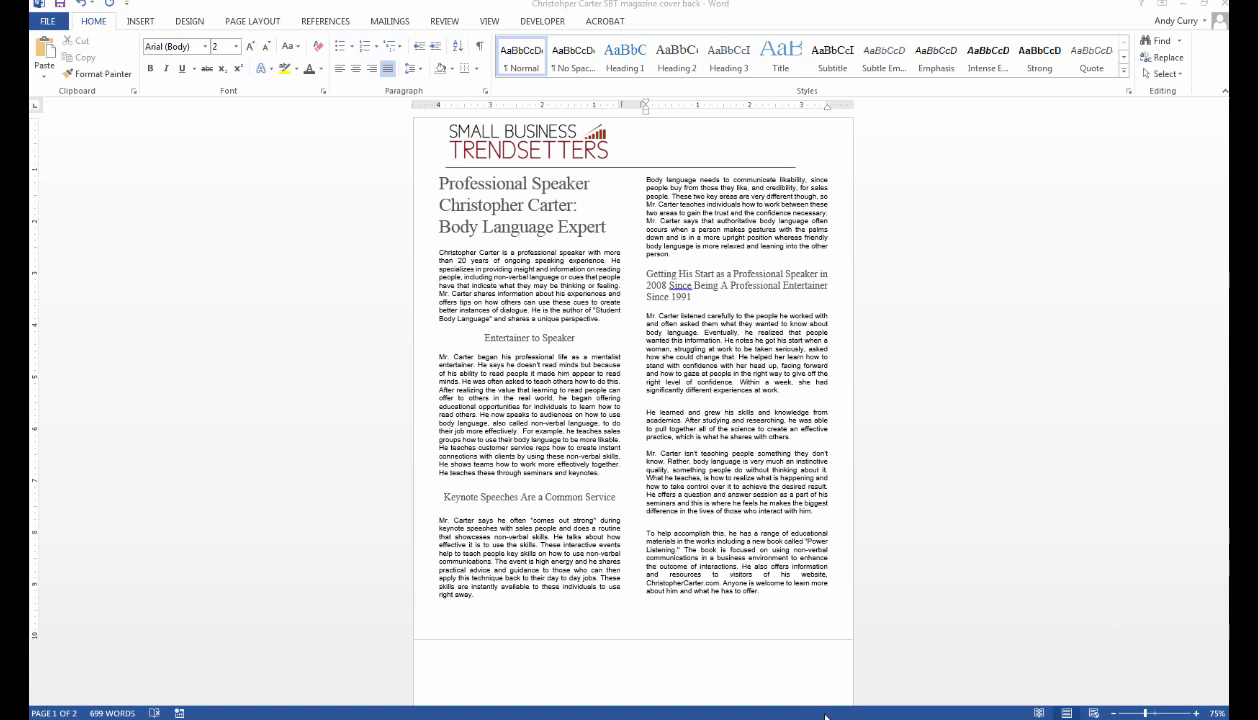
left_click(750, 662)
scroll(730, 630, "down", 3)
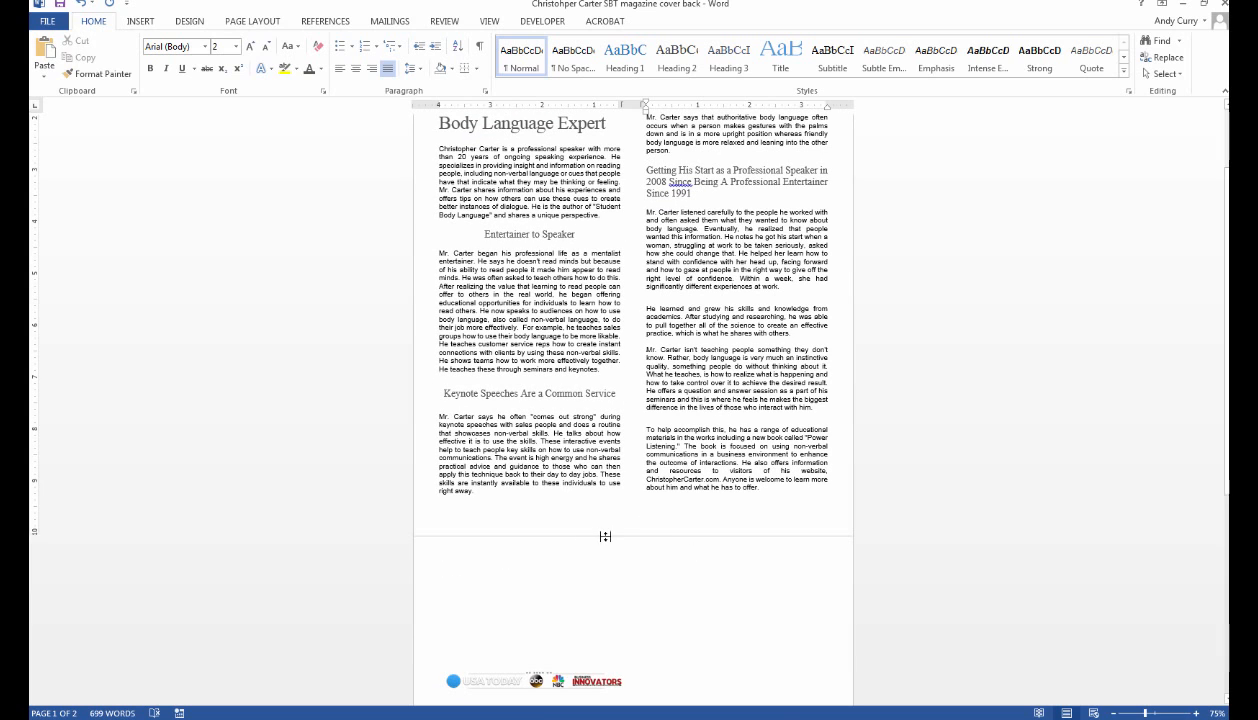
Insert an empty Simple Text Box, widen it to about 6.24 inches, and place it under the columns.
left_click(552, 596)
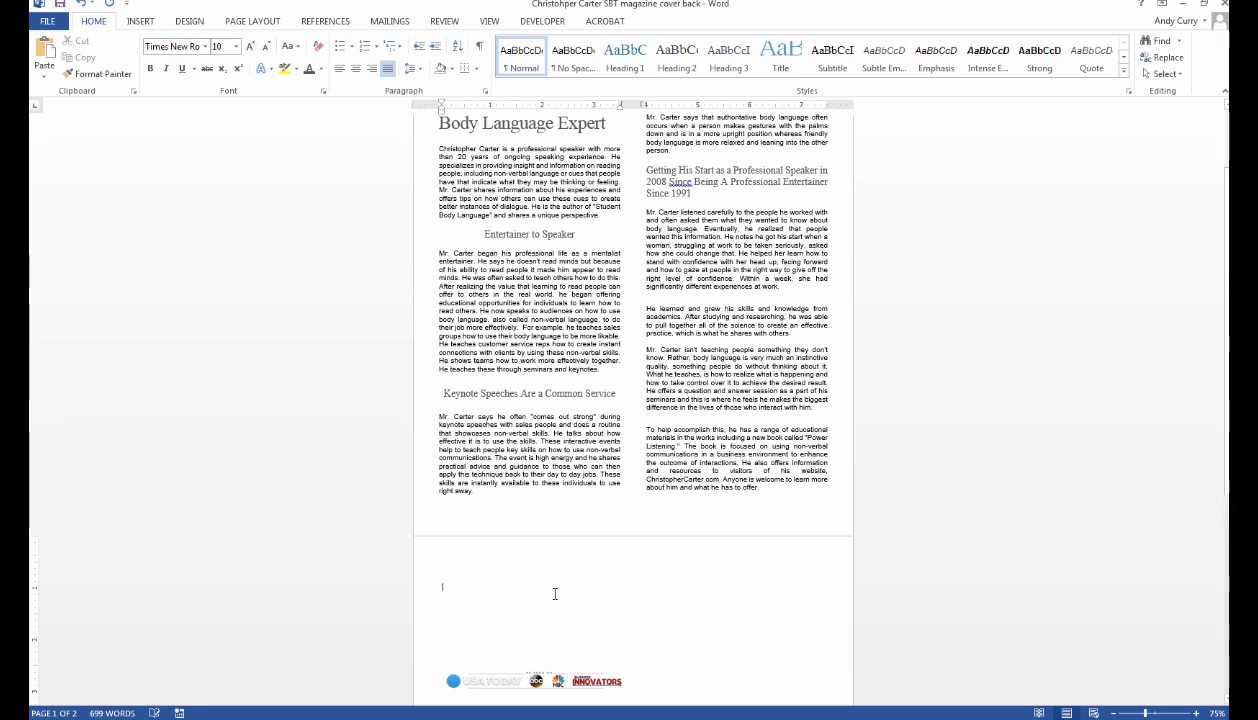
left_click(141, 21)
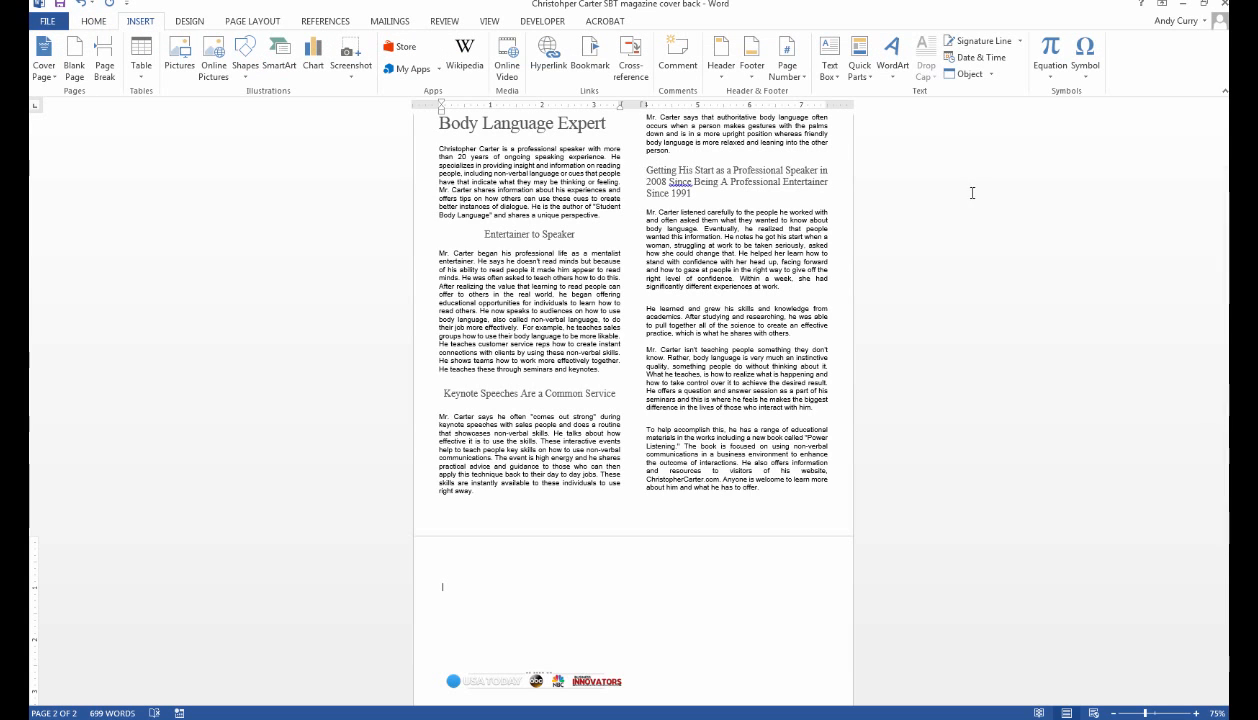
left_click(830, 55)
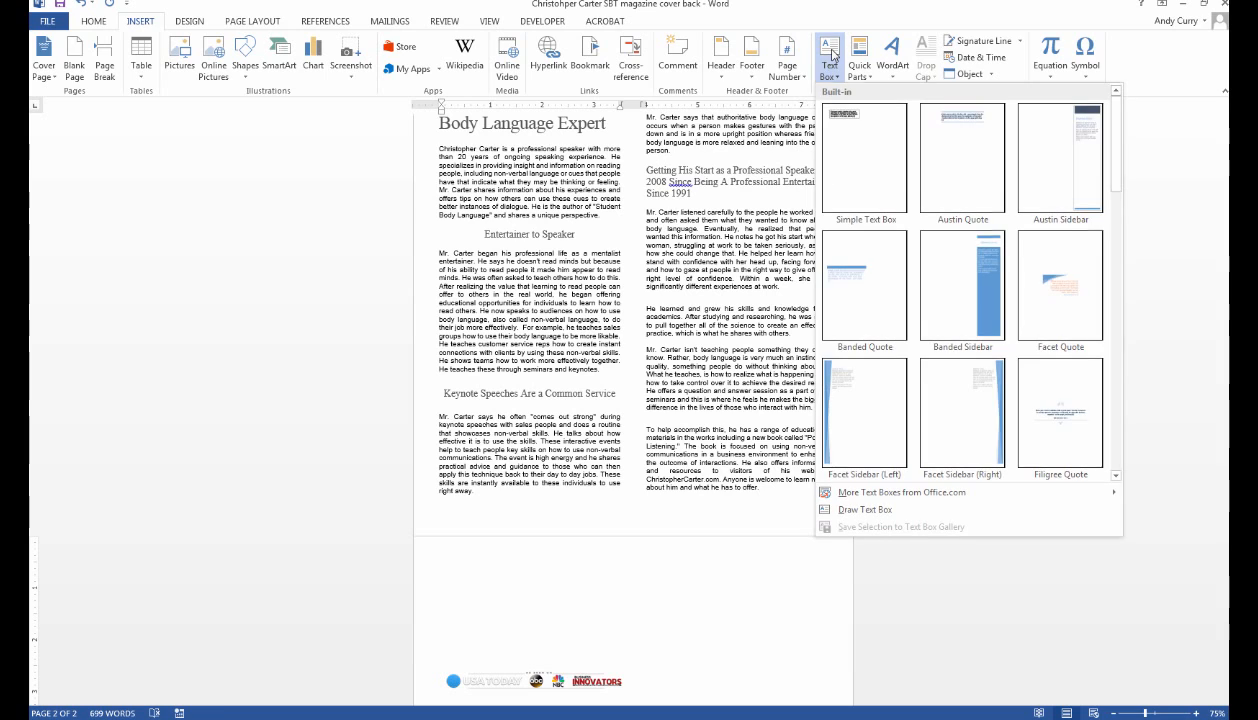
left_click(873, 158)
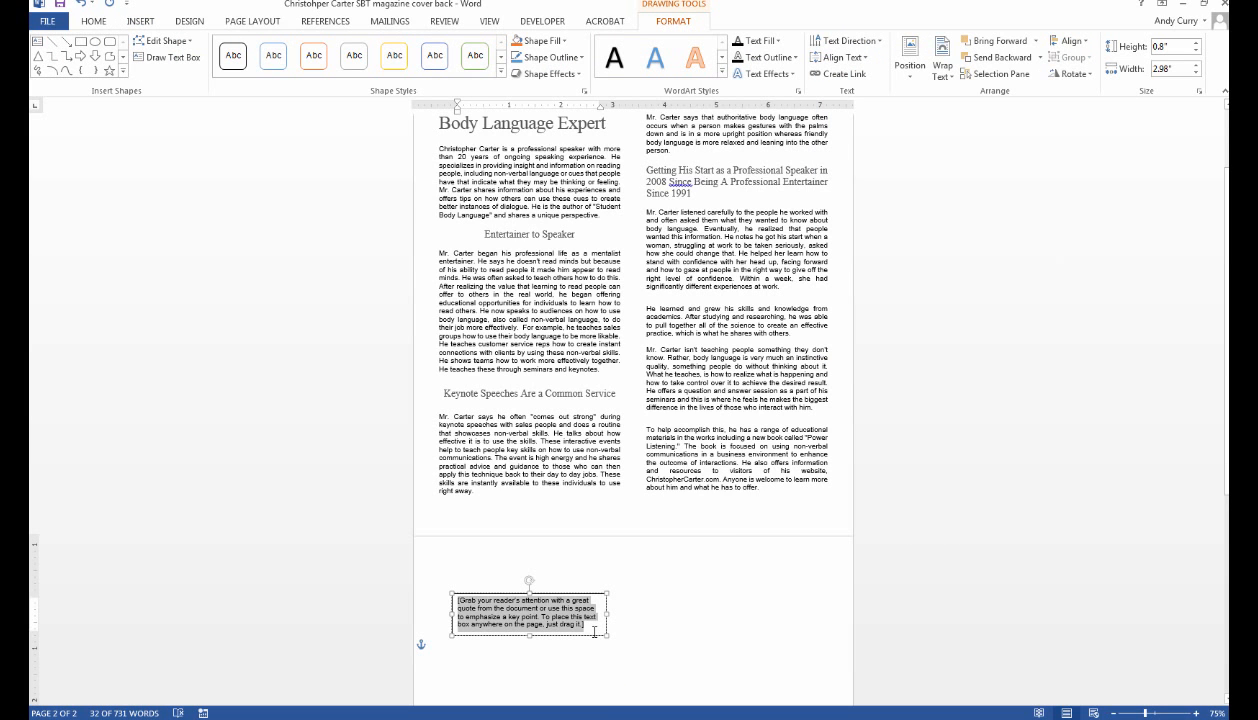
key("Delete")
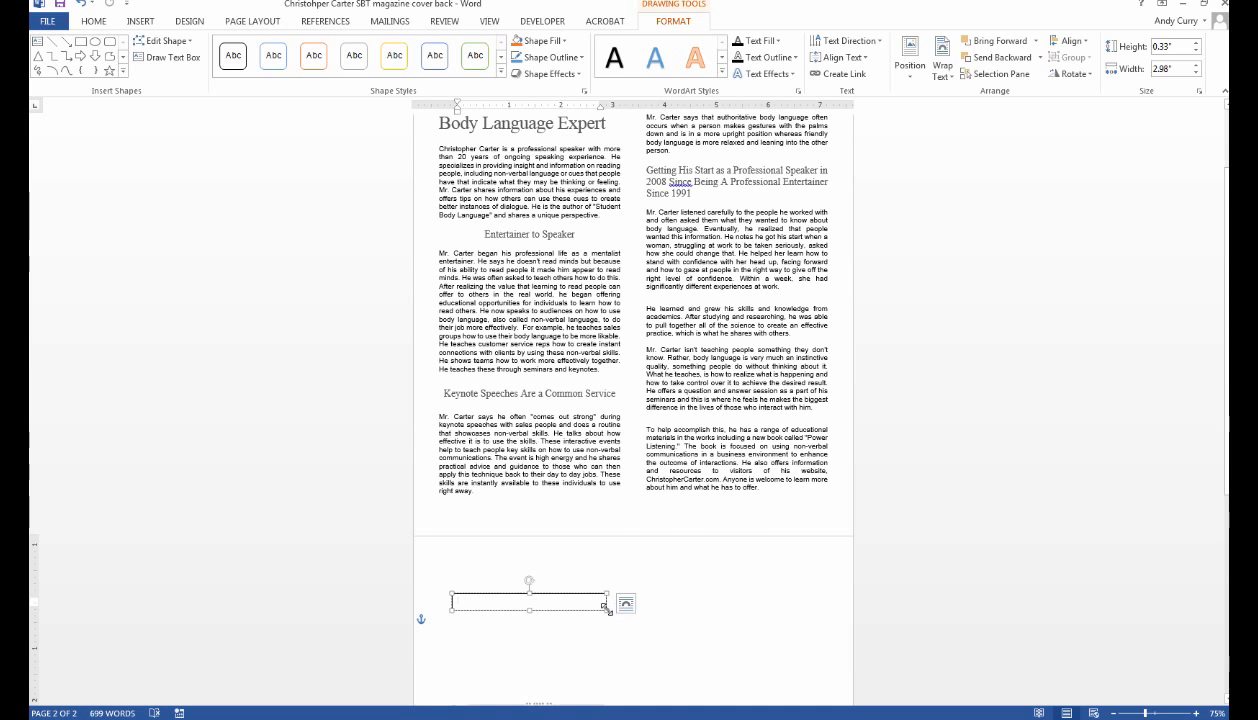
left_click_drag(605, 607, 775, 611)
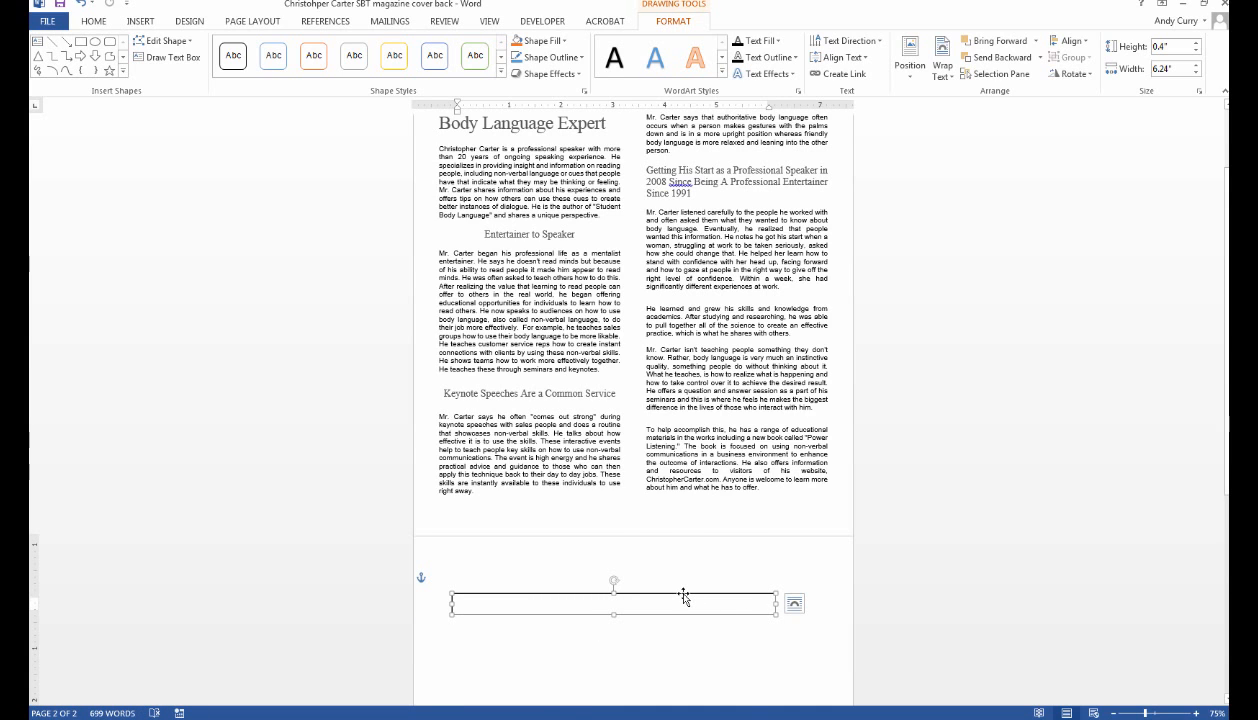
left_click_drag(684, 597, 694, 508)
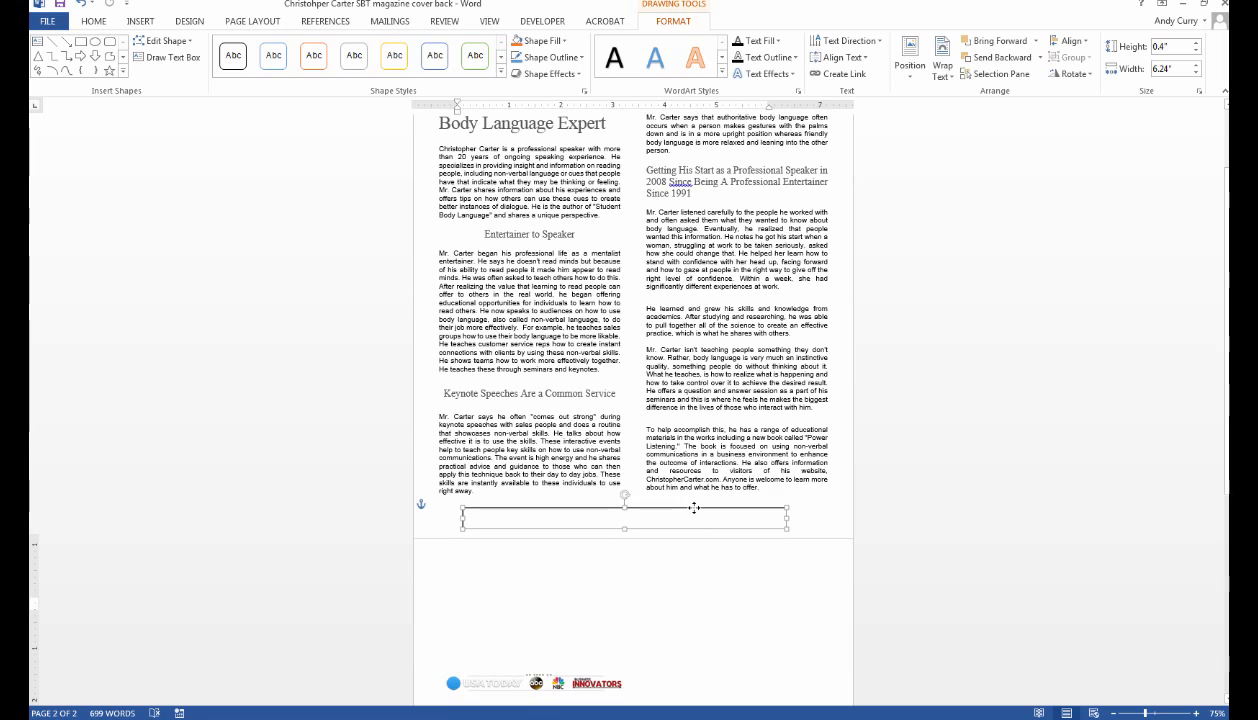
left_click(728, 610)
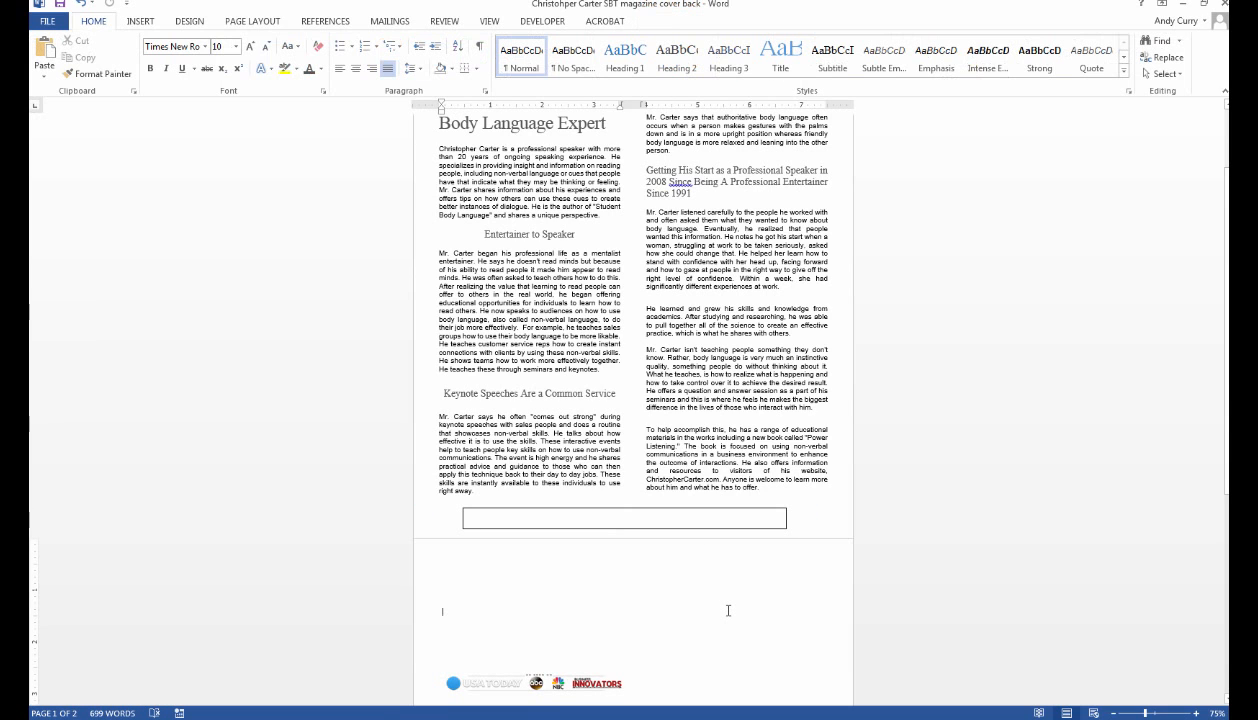
Nudge the empty text box at page 1's bottom slightly upward.
left_click(711, 508)
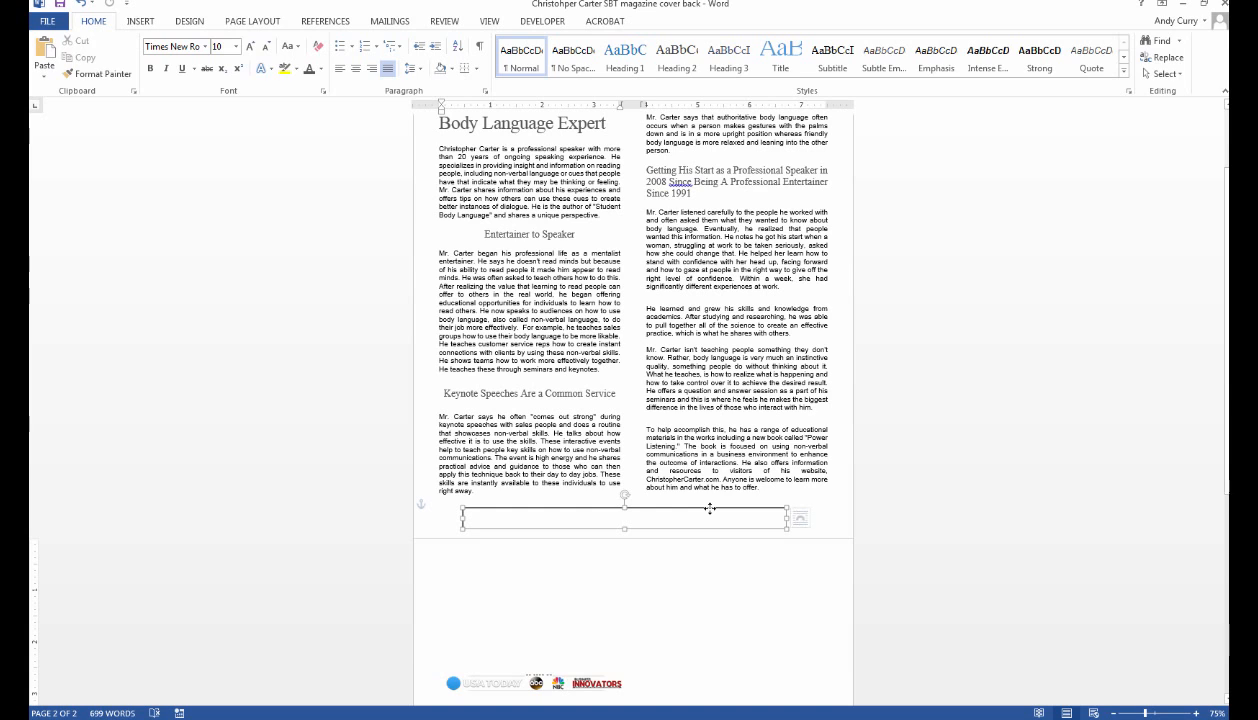
left_click_drag(709, 513, 709, 503)
left_click(713, 574)
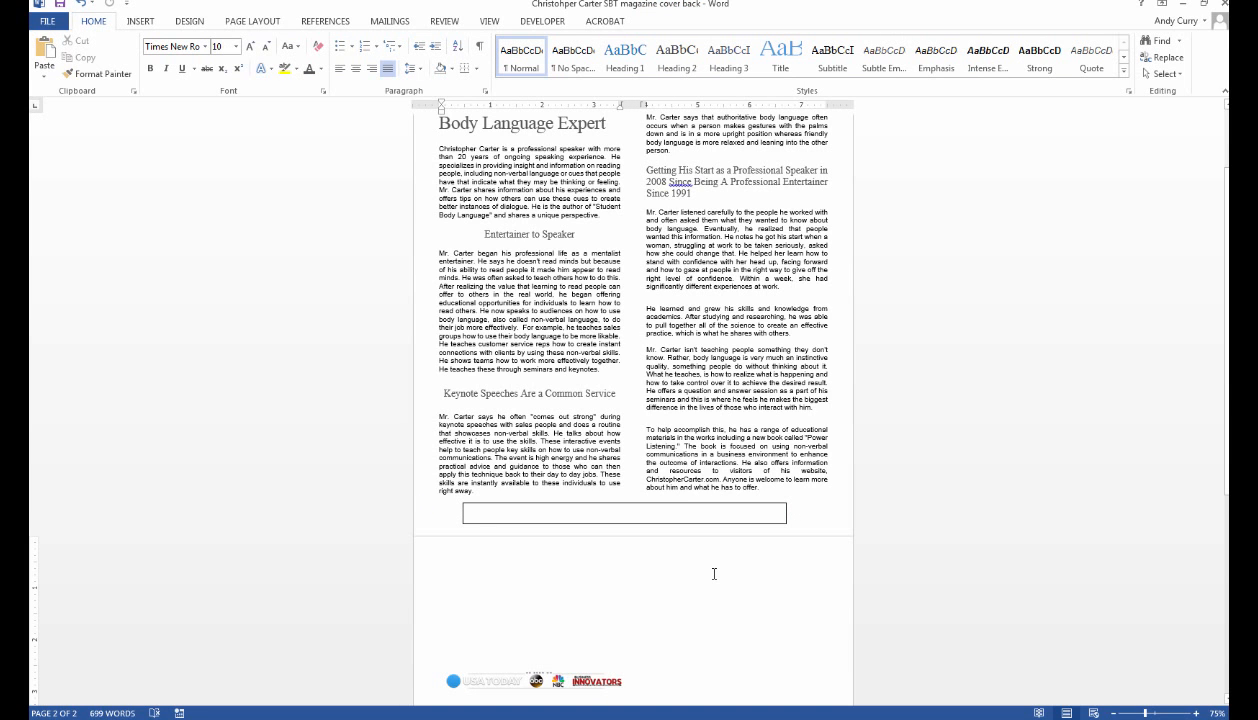
scroll(714, 573, "down", 1)
Copy the 'As seen on' logo strip from page 2 into the text box, centred.
left_click(563, 650)
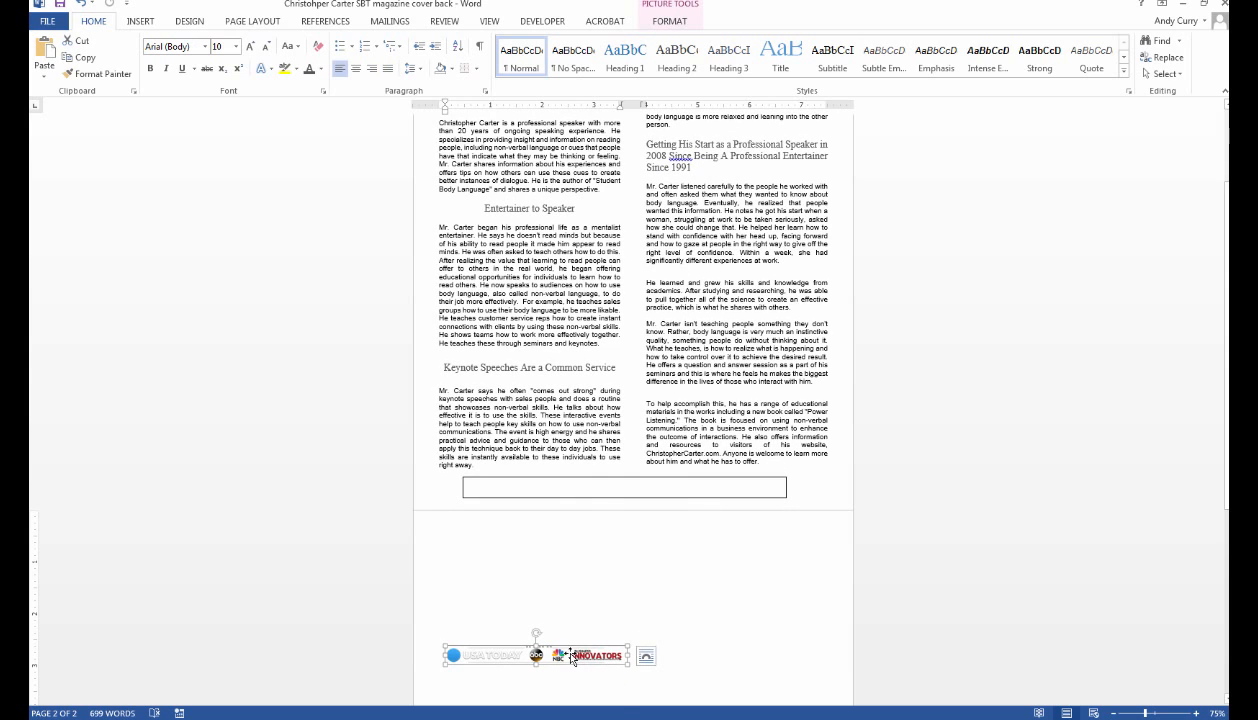
right_click(572, 657)
left_click(598, 408)
left_click(629, 483)
key("ctrl+v")
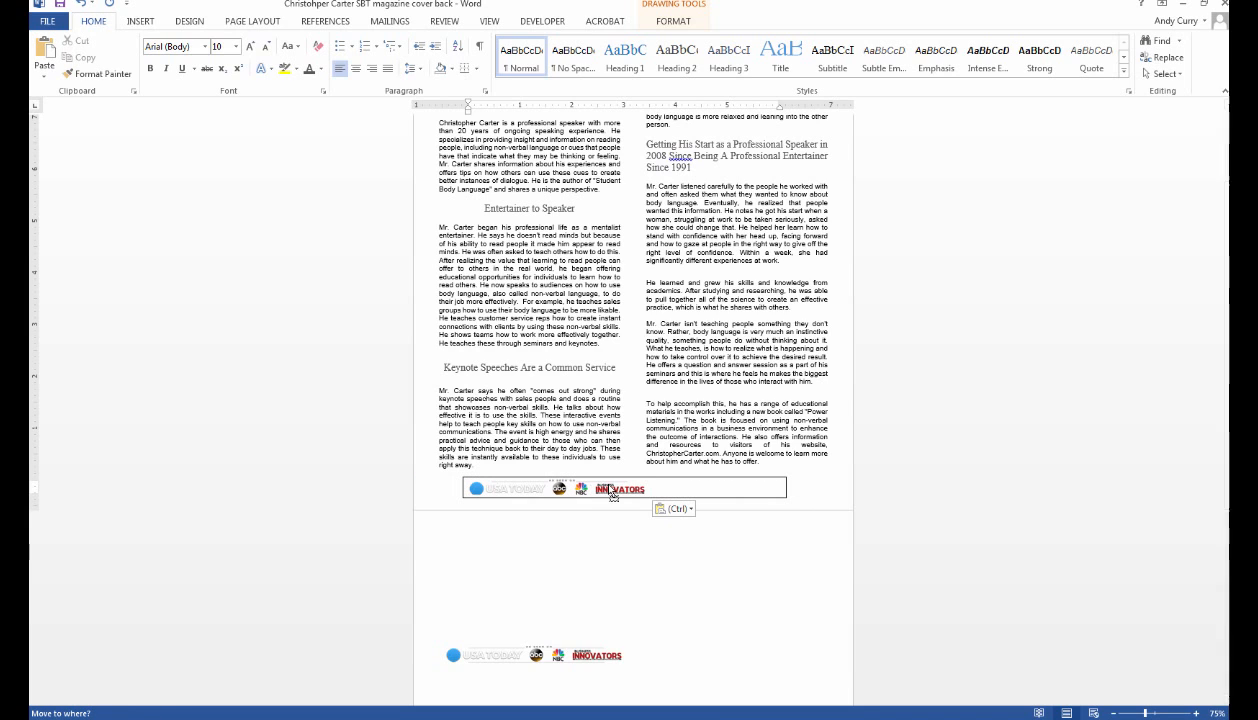
left_click(583, 492)
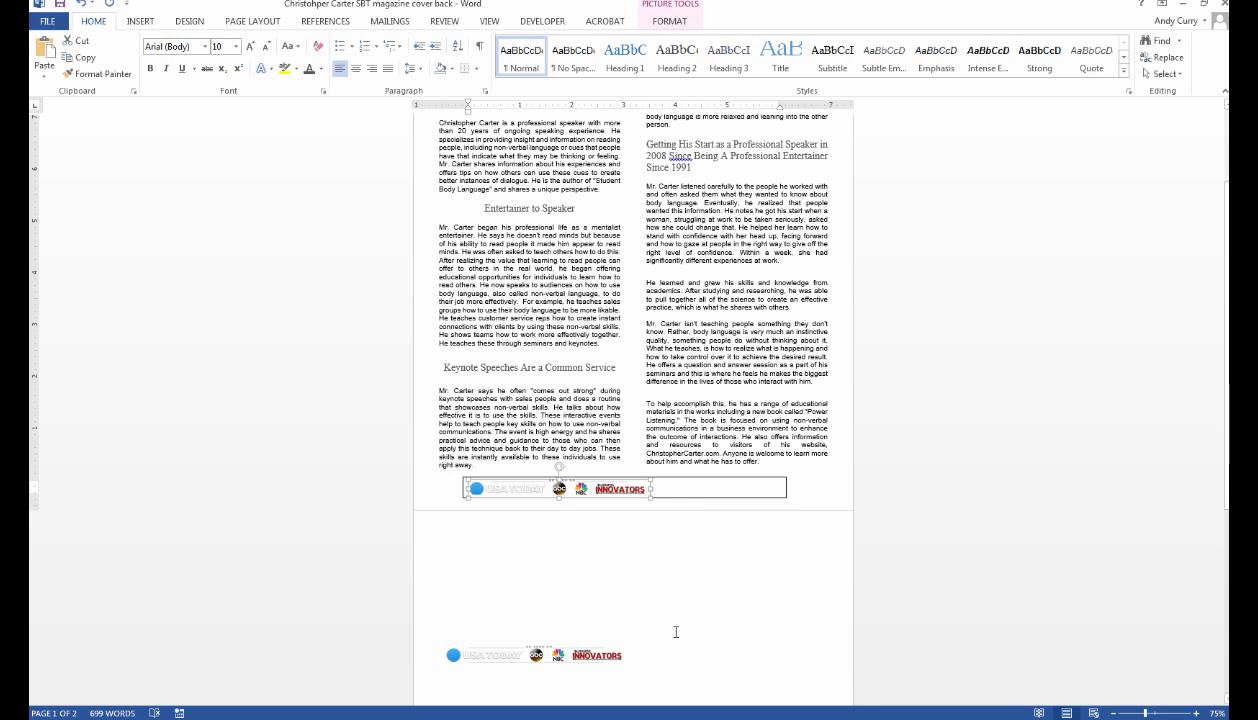
key("Delete")
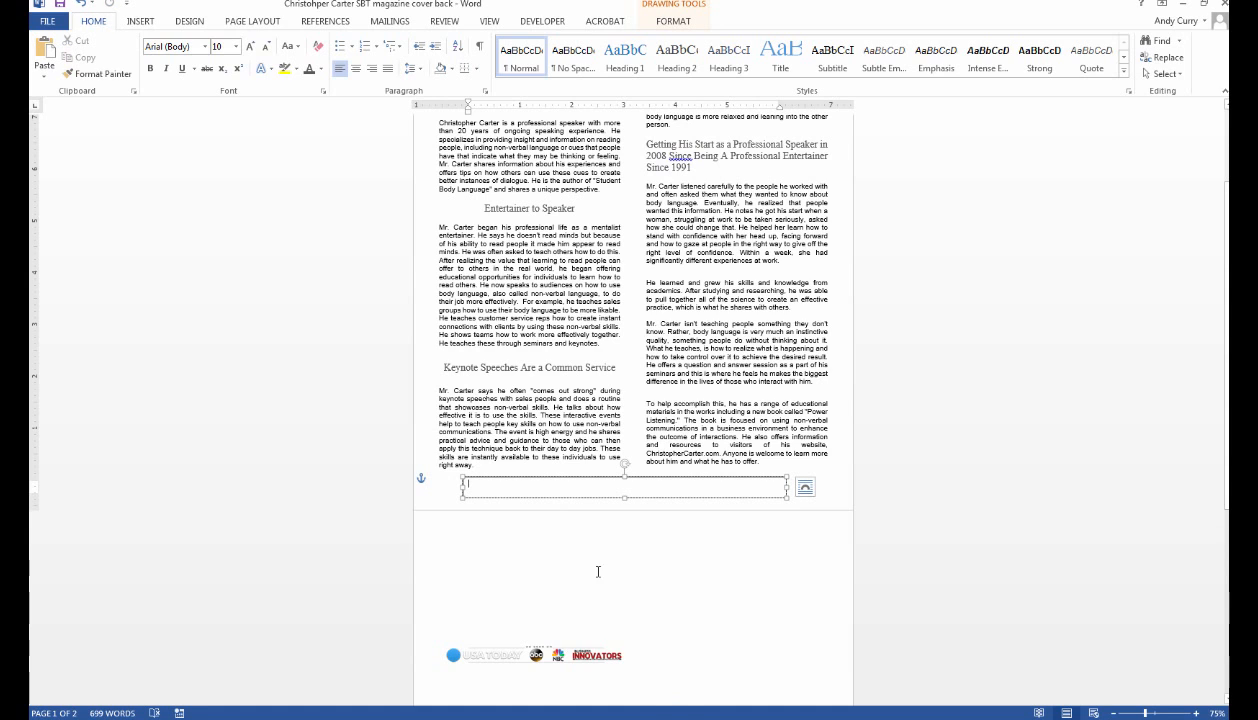
key("ctrl+v")
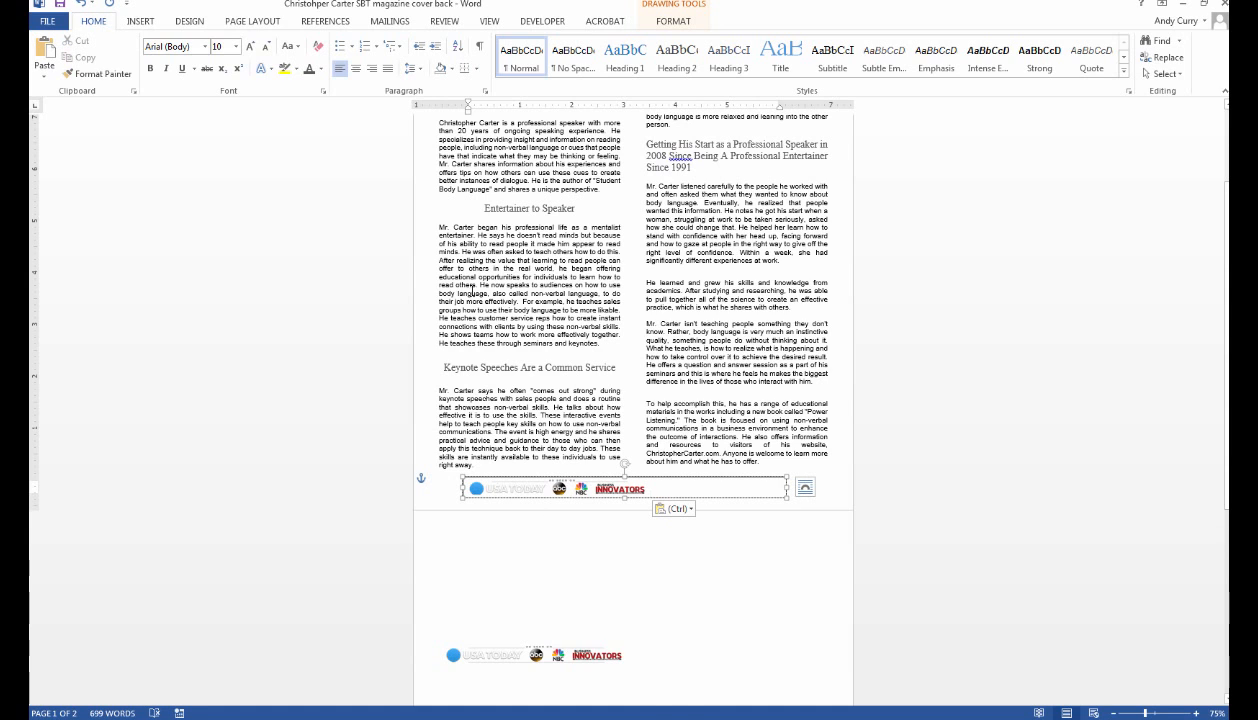
left_click(357, 69)
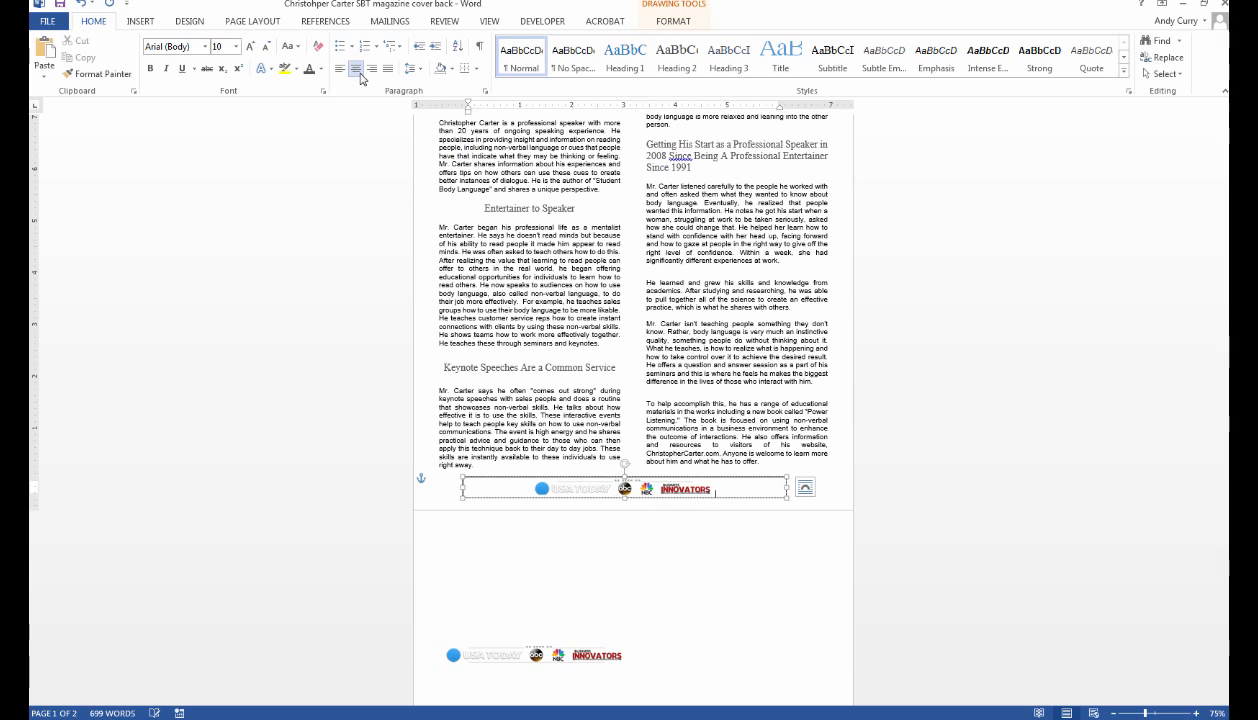
left_click(737, 581)
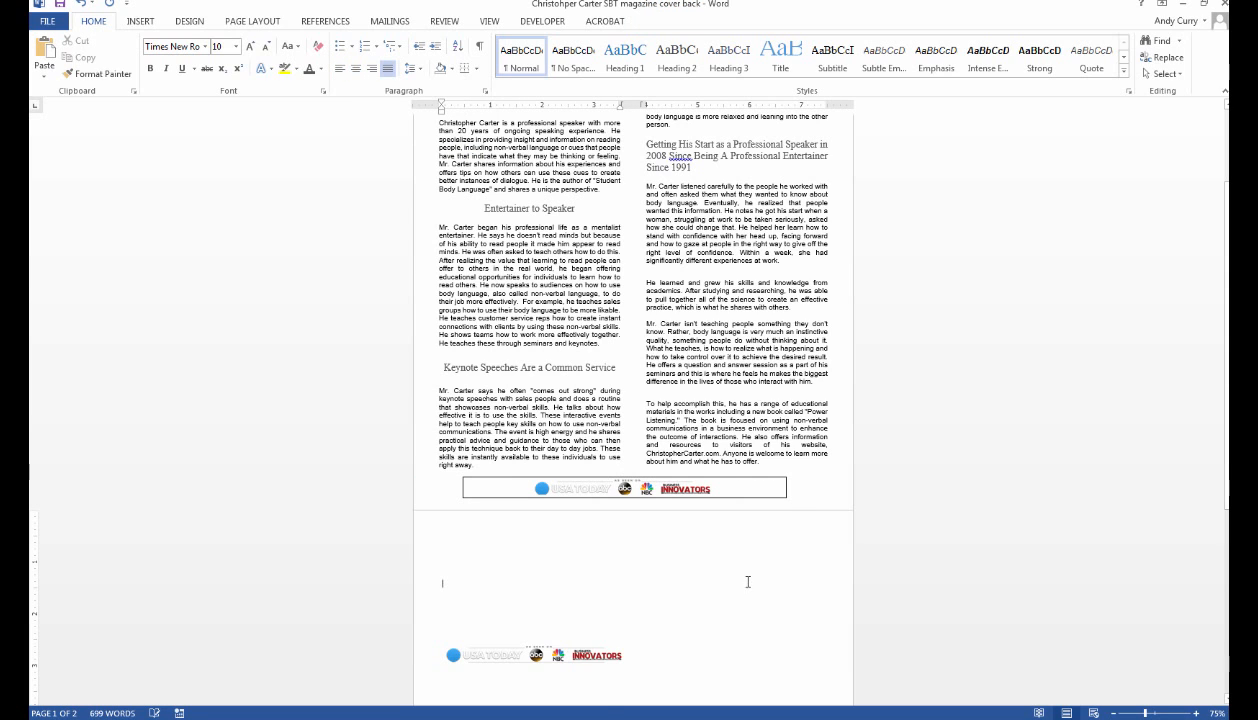
Cut the original logo strip from page 2.
left_click(608, 657)
right_click(608, 657)
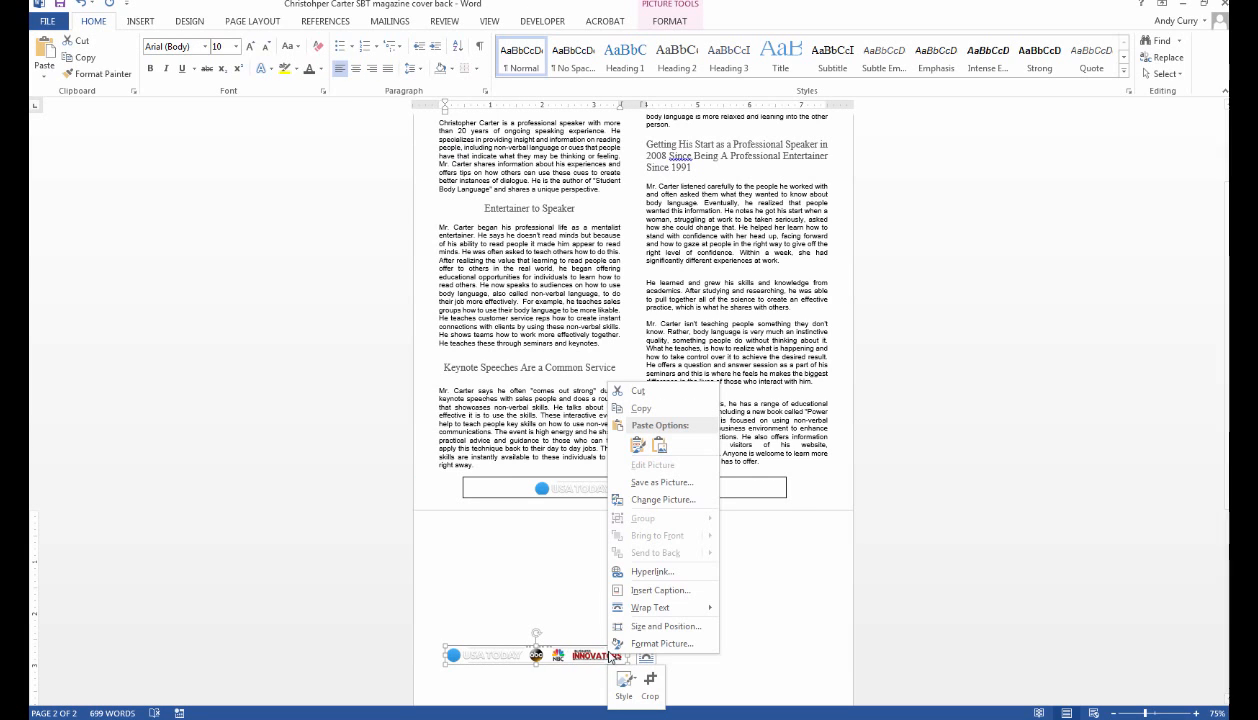
left_click(640, 386)
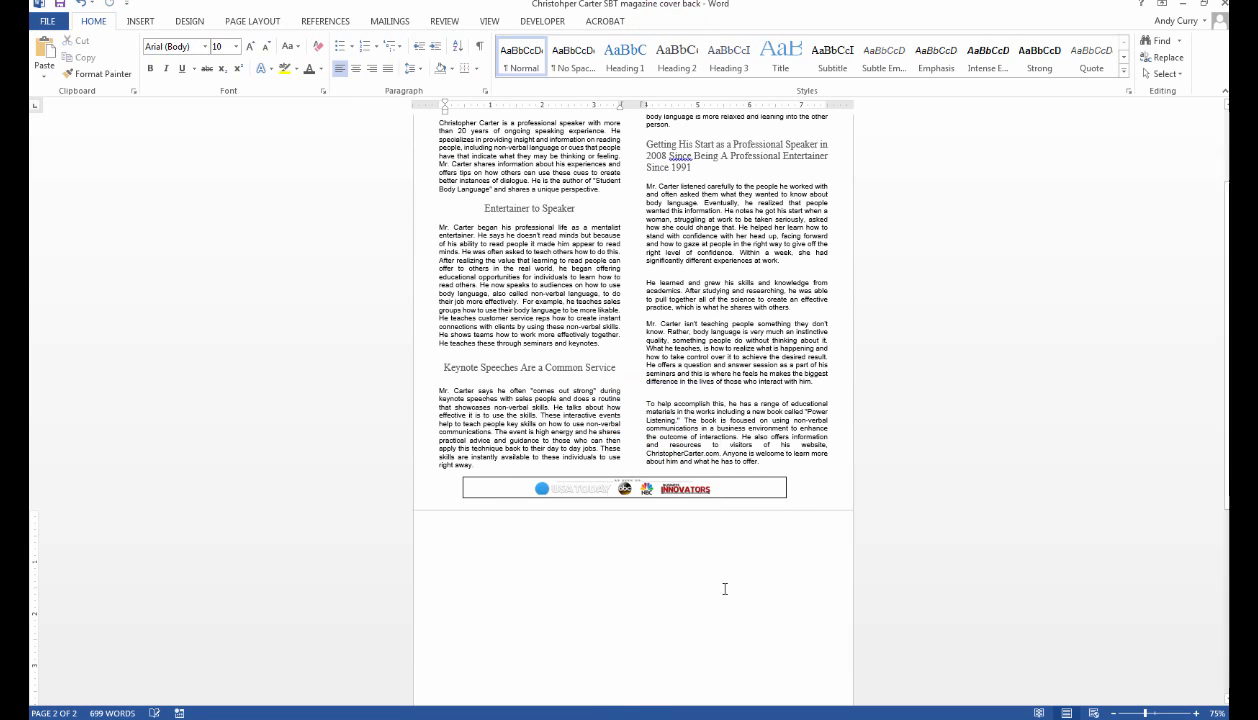
Set the logo text box's outline to No Outline.
left_click(781, 477)
right_click(781, 477)
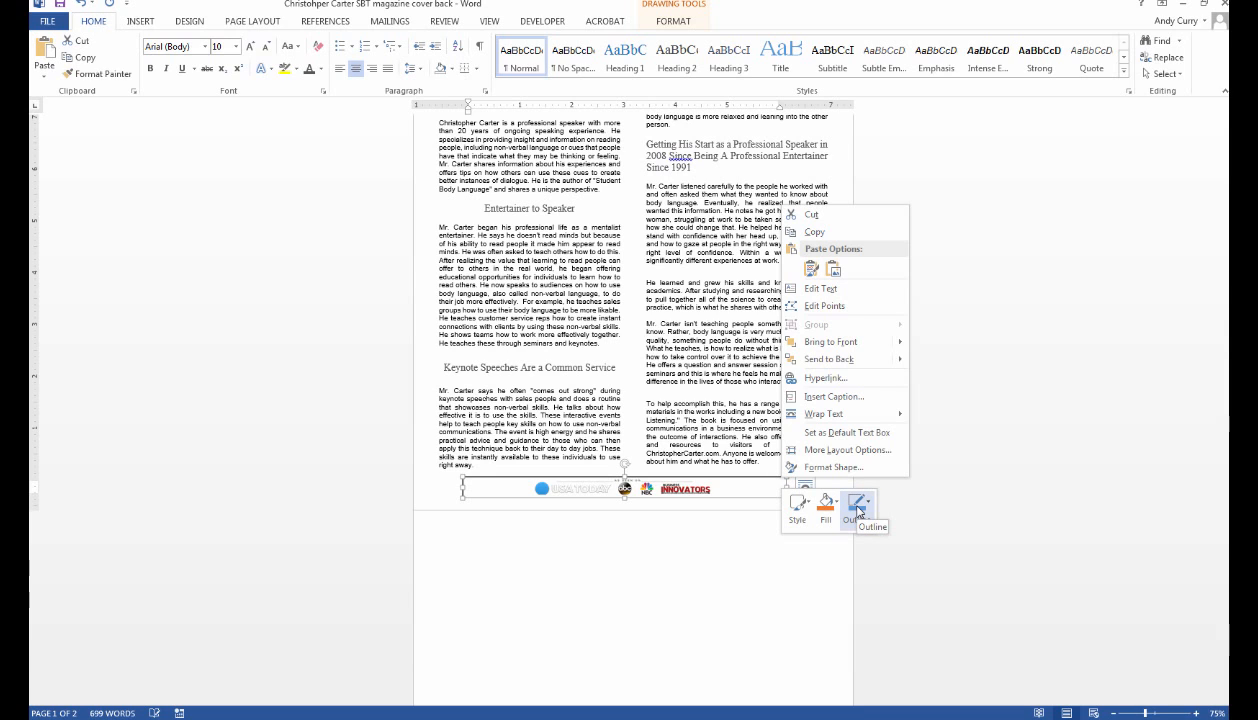
left_click(857, 510)
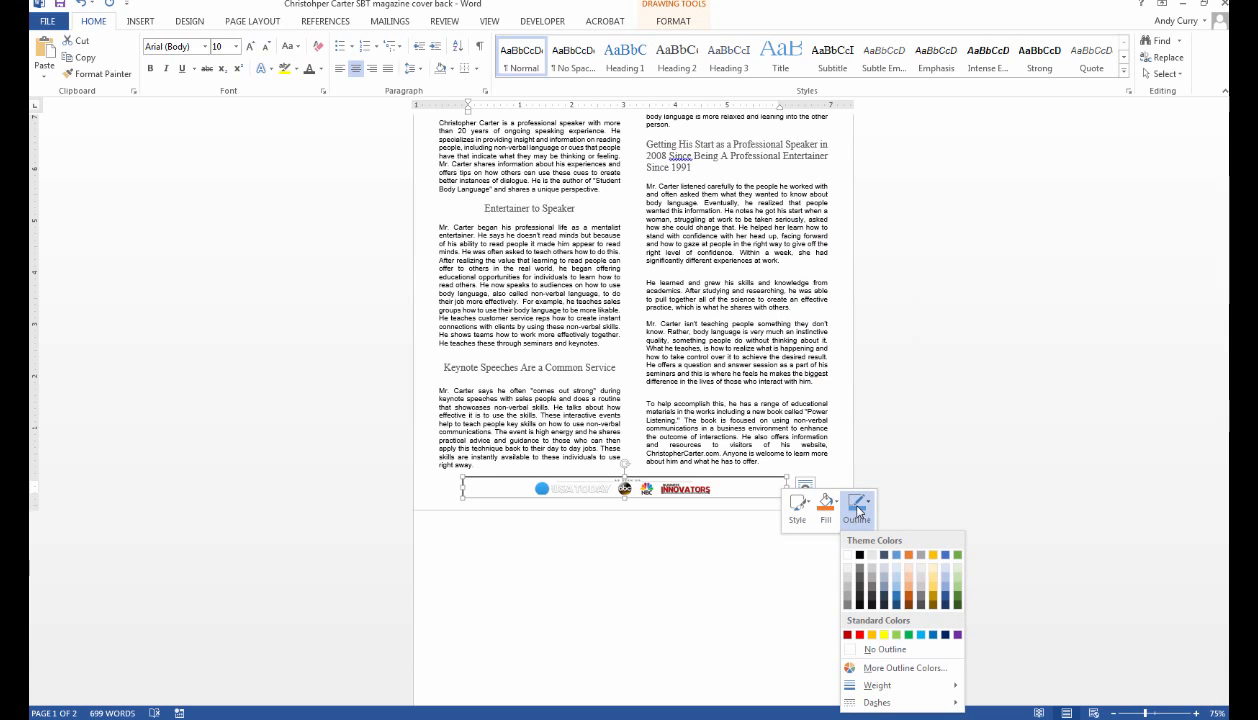
left_click(860, 650)
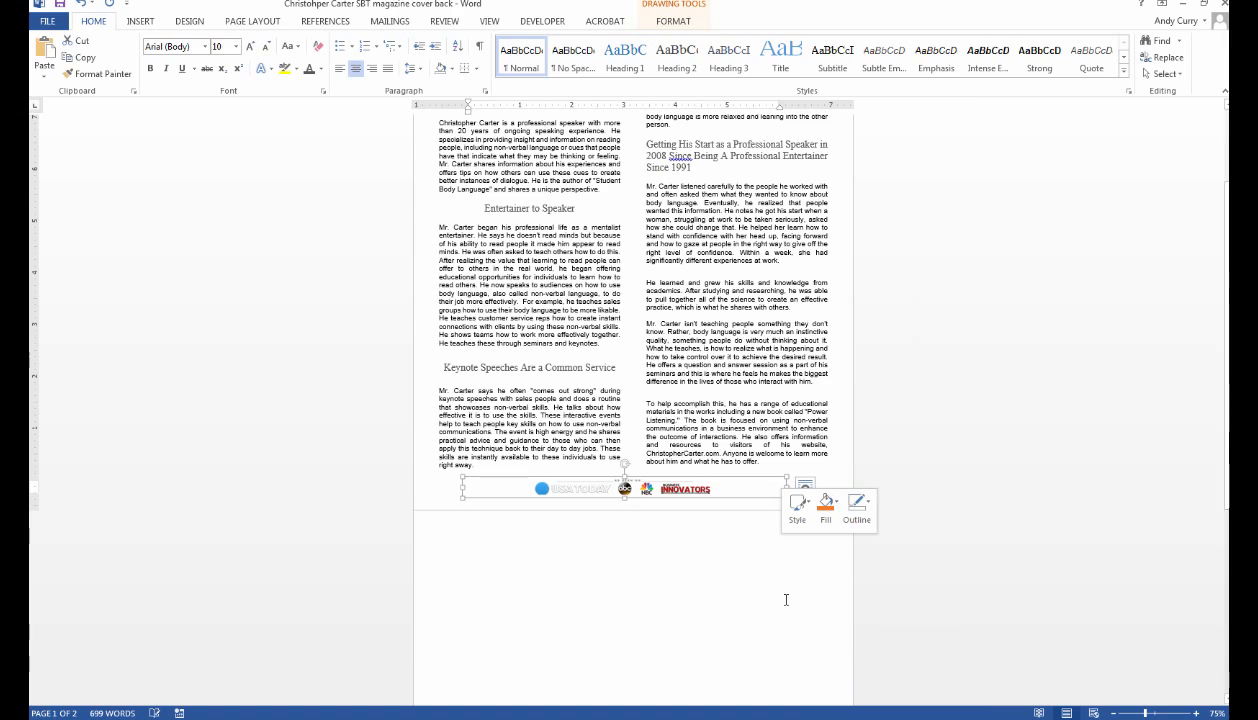
left_click(786, 599)
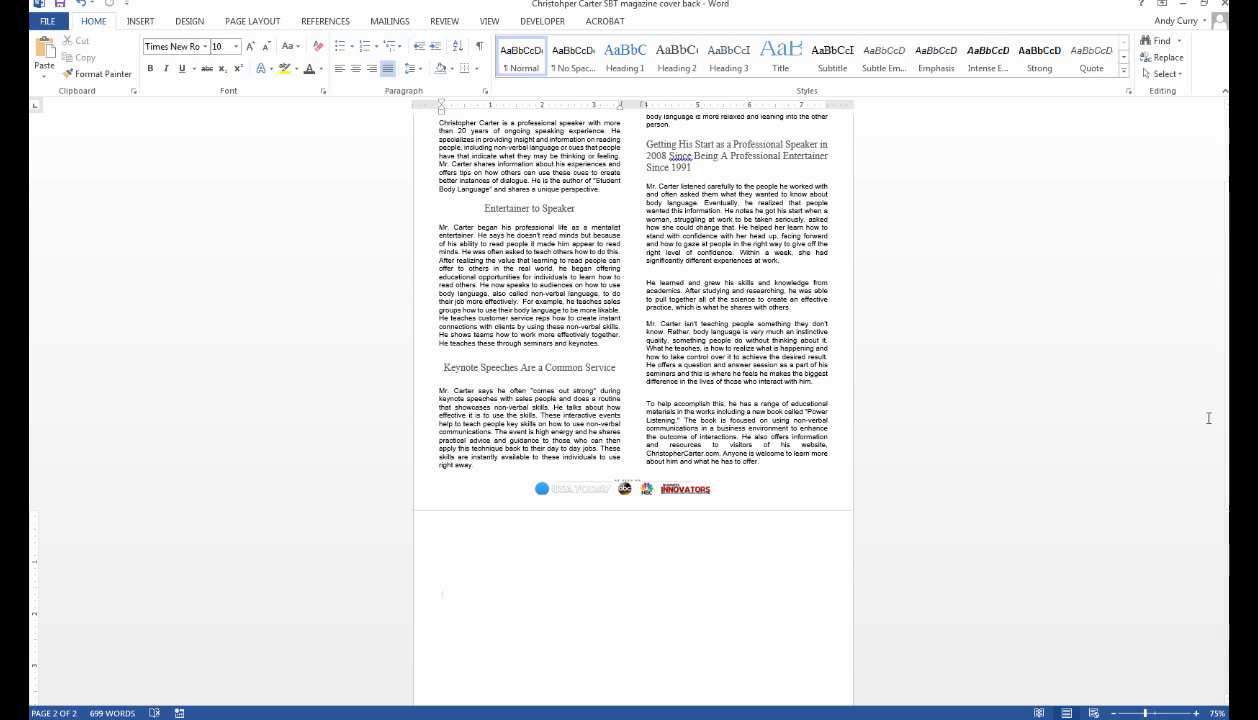
left_click_drag(1224, 409, 1224, 338)
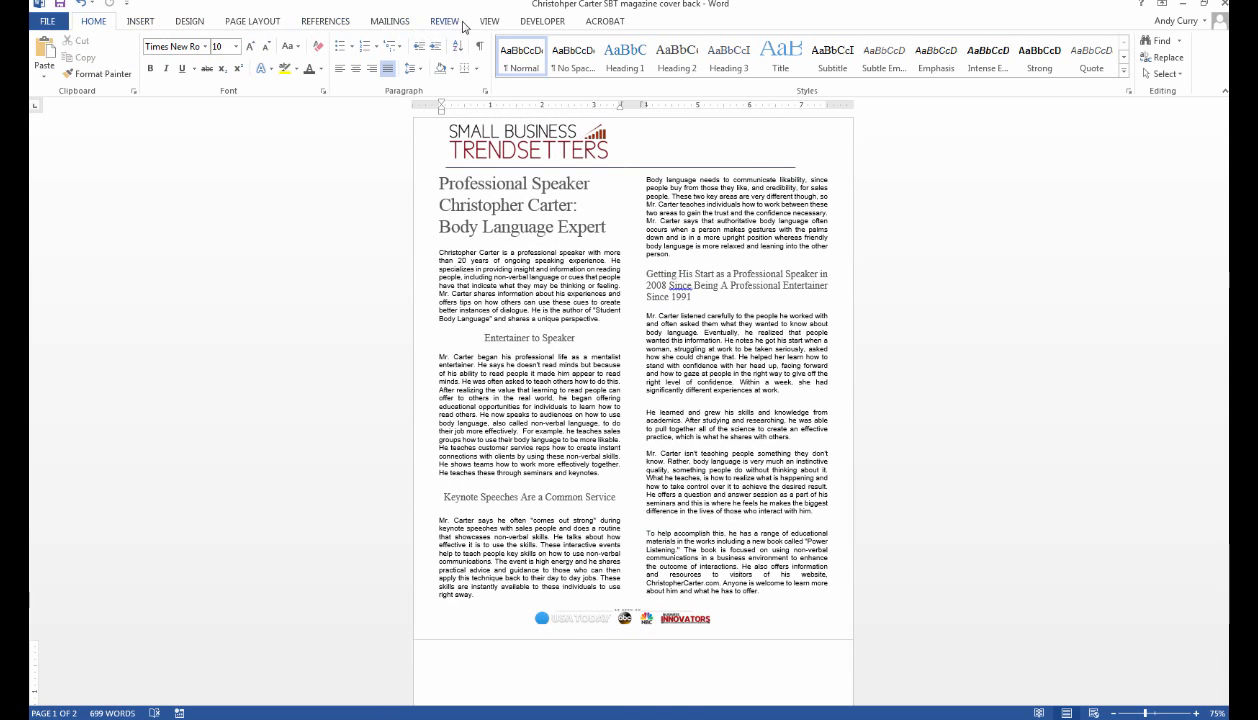
Set the document zoom to 100%.
left_click(488, 21)
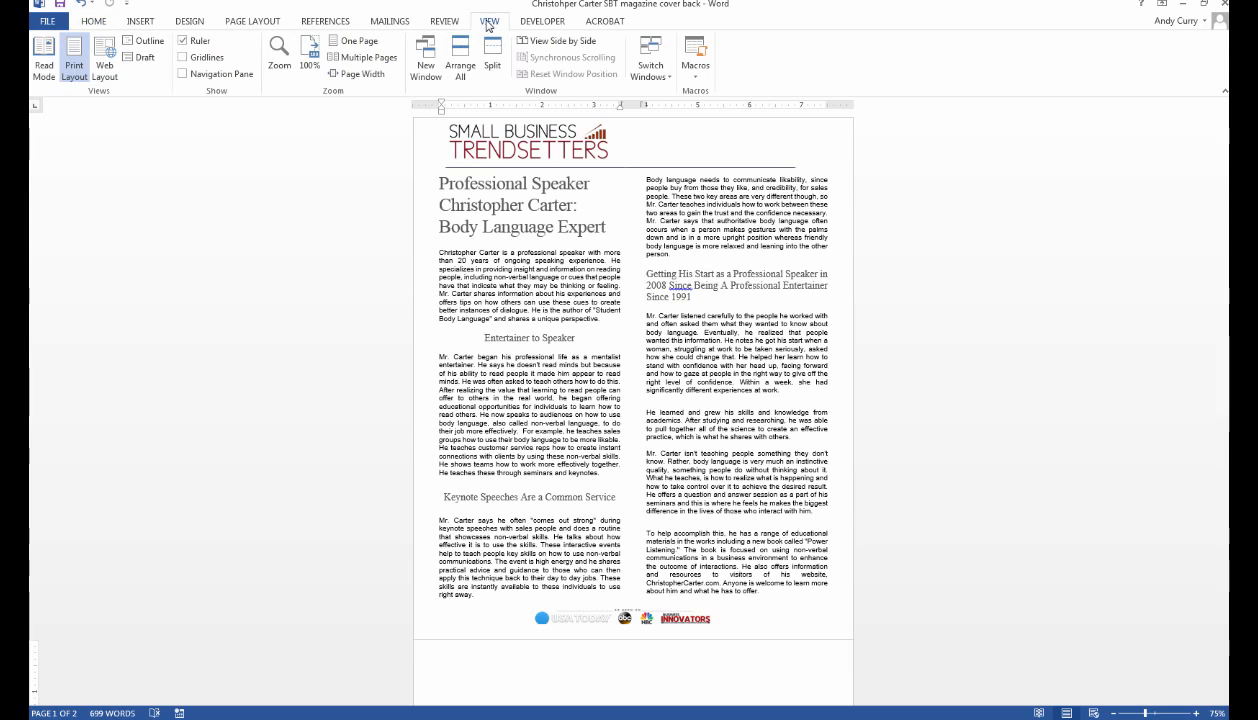
left_click(280, 60)
left_click(512, 285)
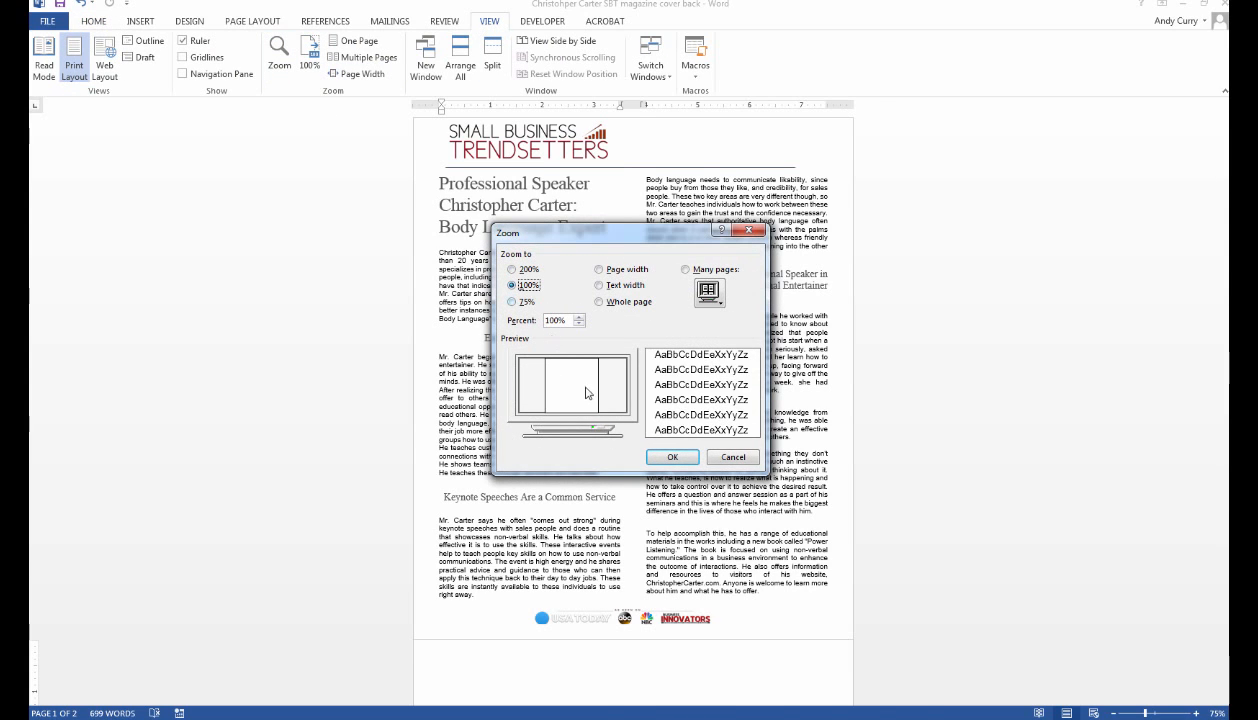
left_click(672, 457)
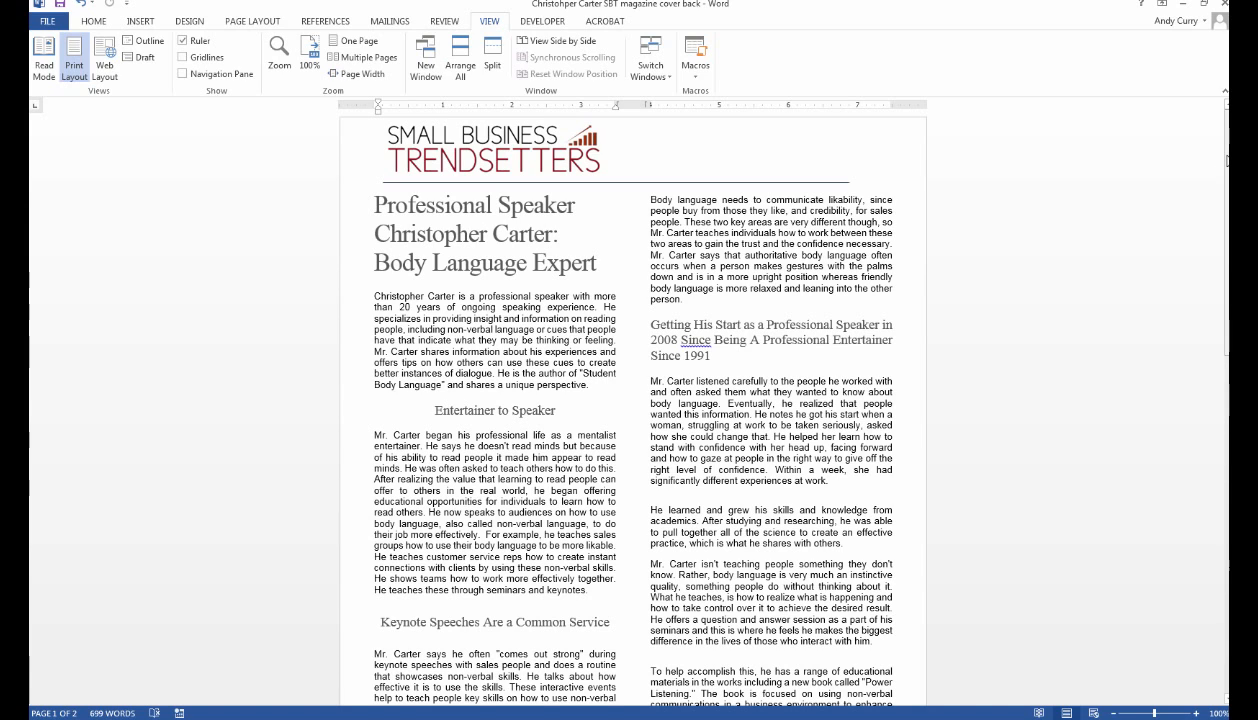
Enlarge the logo picture and its text box so all four logos show fully.
left_click_drag(1220, 222, 1219, 331)
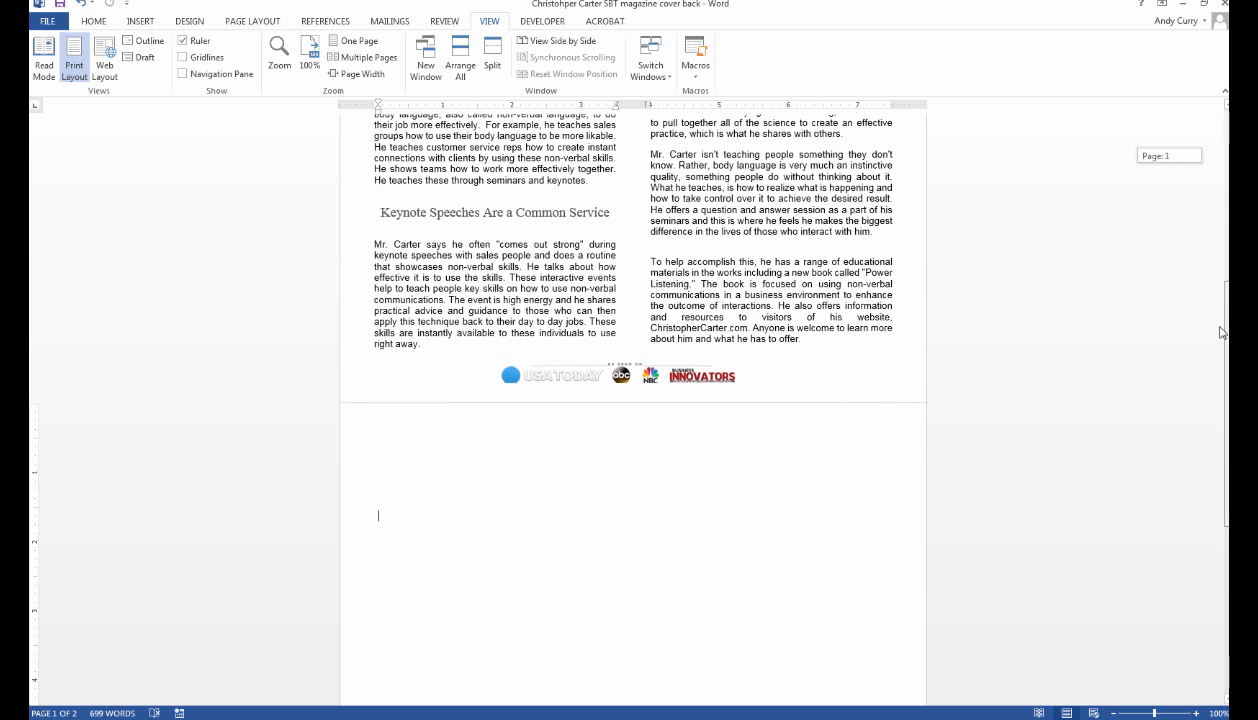
left_click(619, 378)
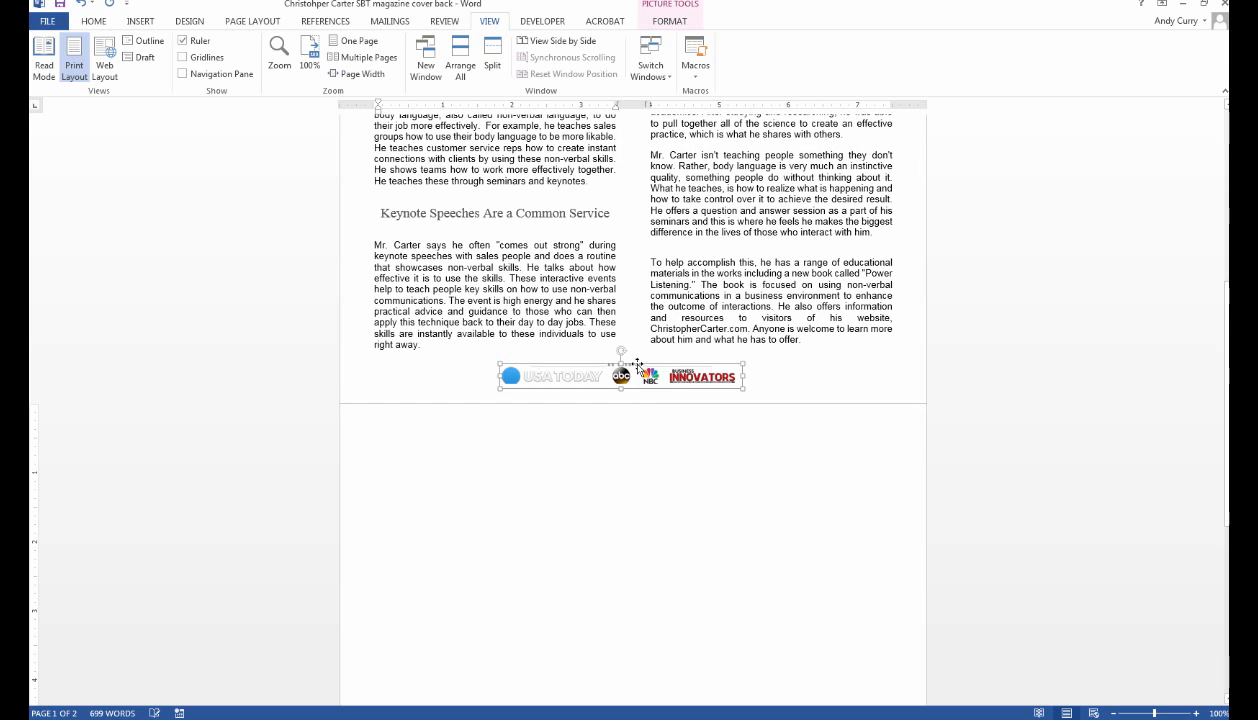
left_click_drag(742, 359, 749, 355)
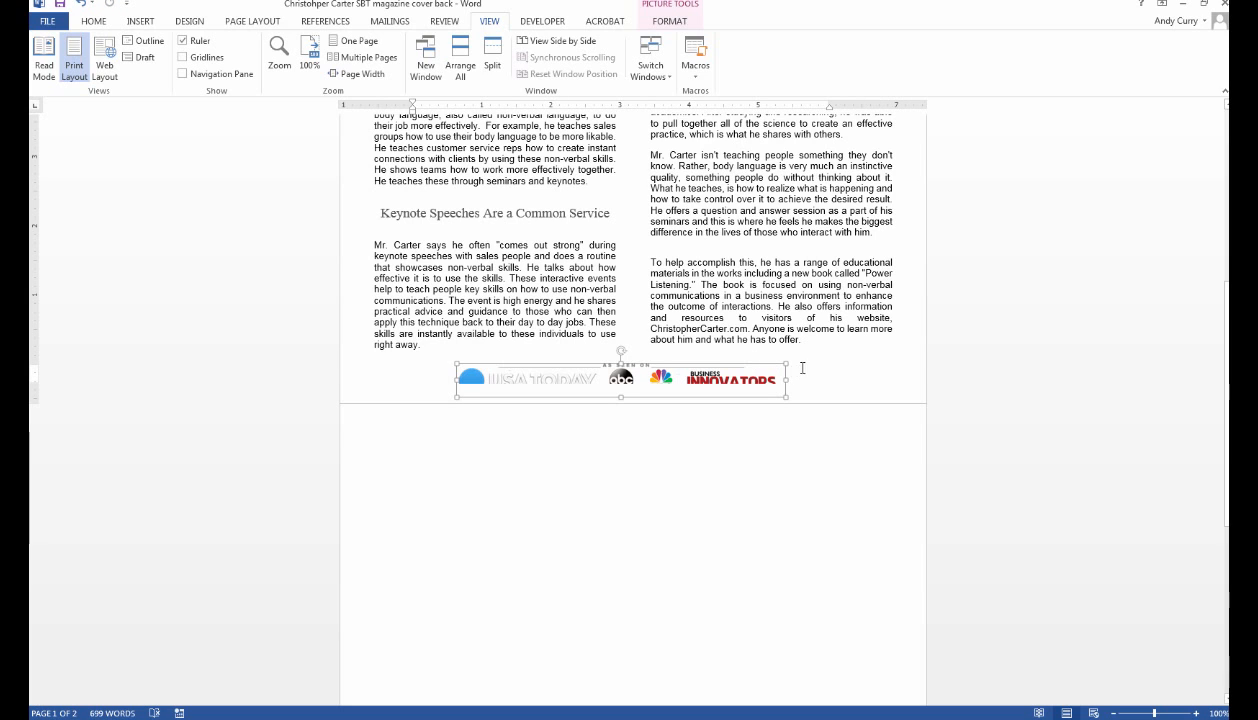
left_click(800, 364)
left_click_drag(805, 360, 802, 357)
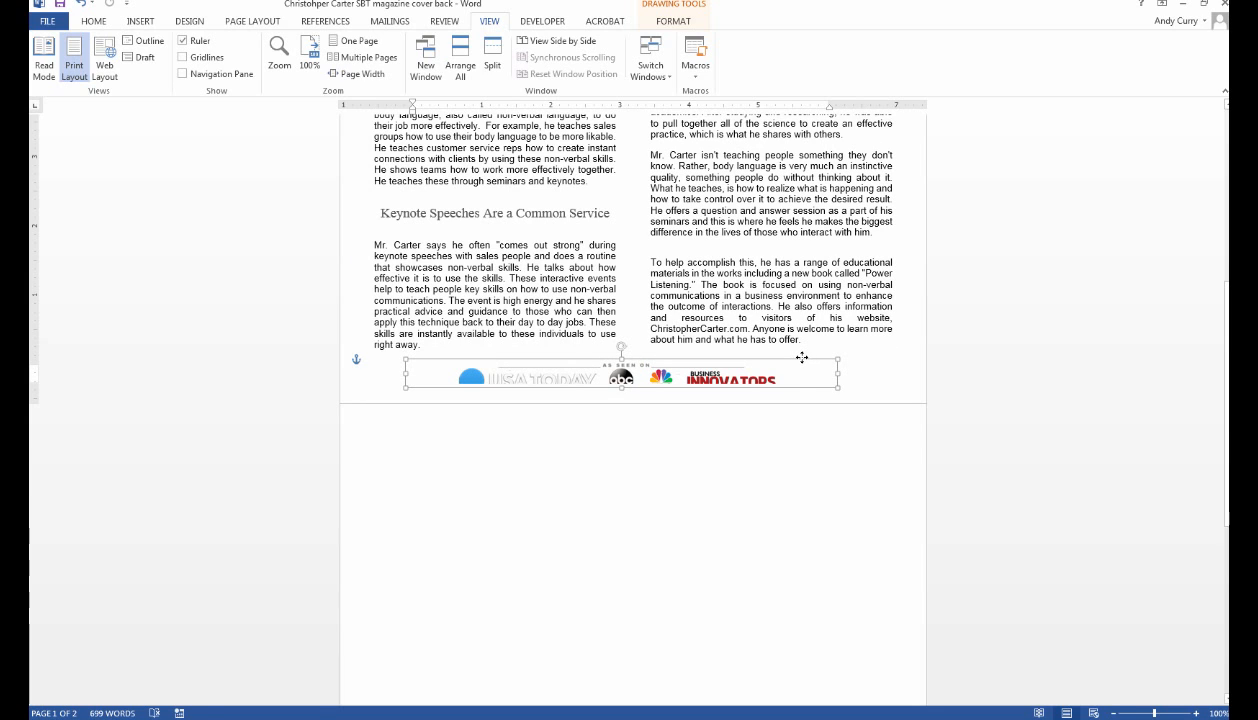
left_click_drag(837, 388, 834, 394)
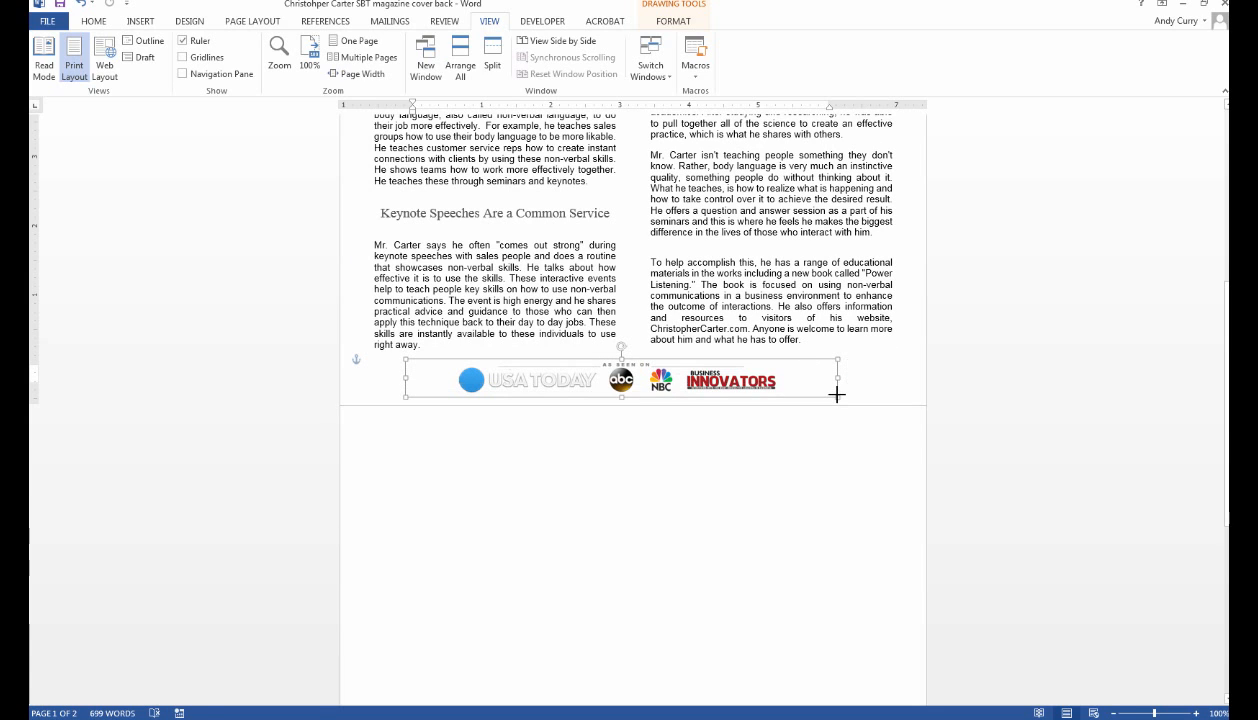
left_click(854, 455)
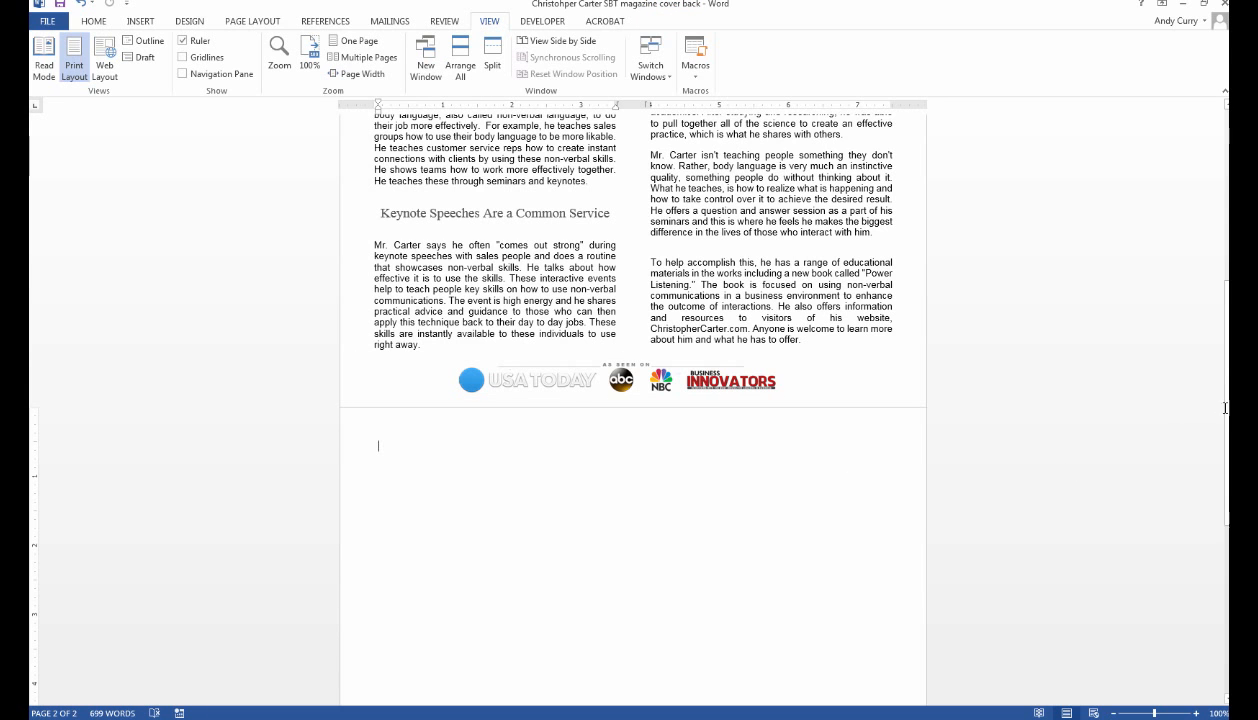
left_click_drag(1225, 408, 1225, 346)
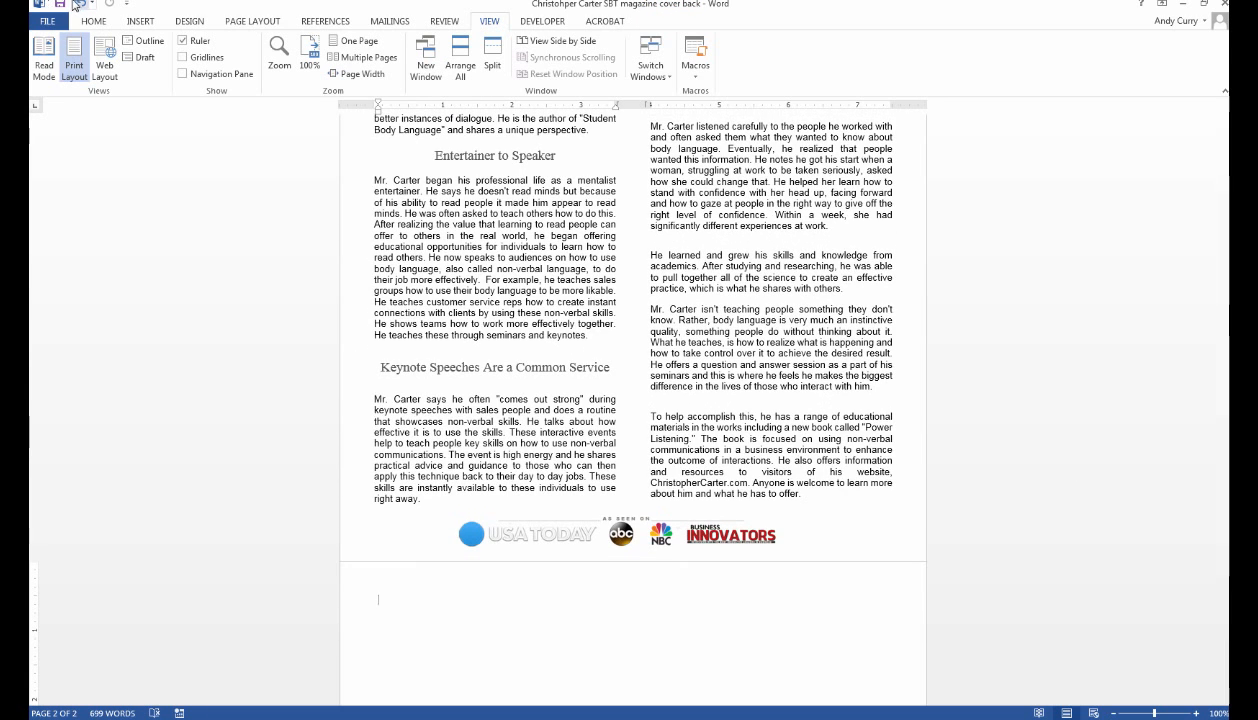
Cut the stray empty text box from page 2.
left_click(1002, 360)
scroll(995, 322, "up", 3)
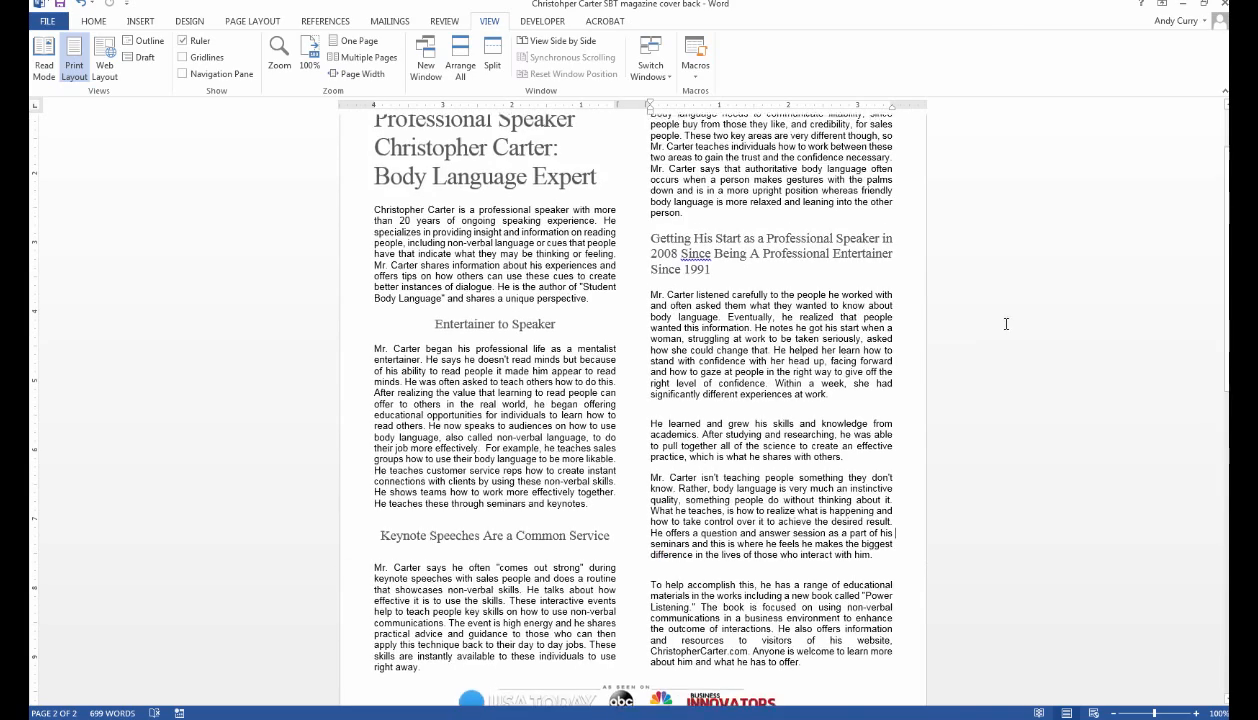
scroll(990, 316, "down", 2)
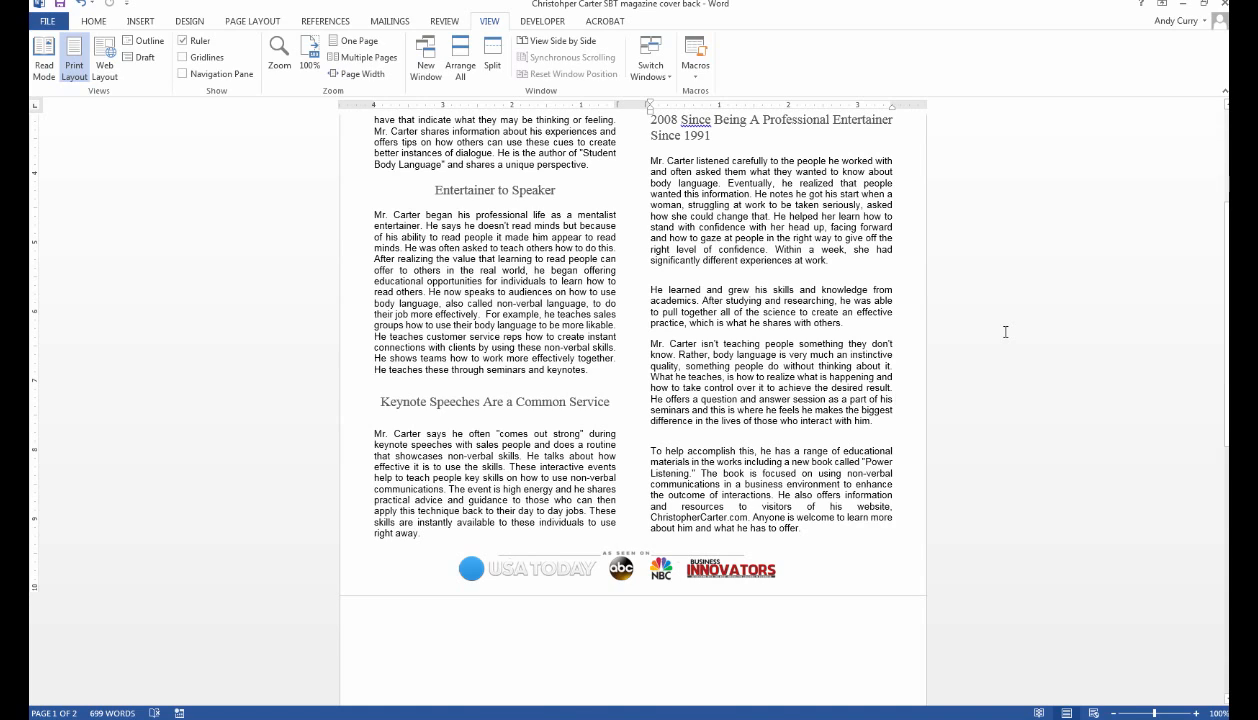
scroll(1000, 290, "up", 4)
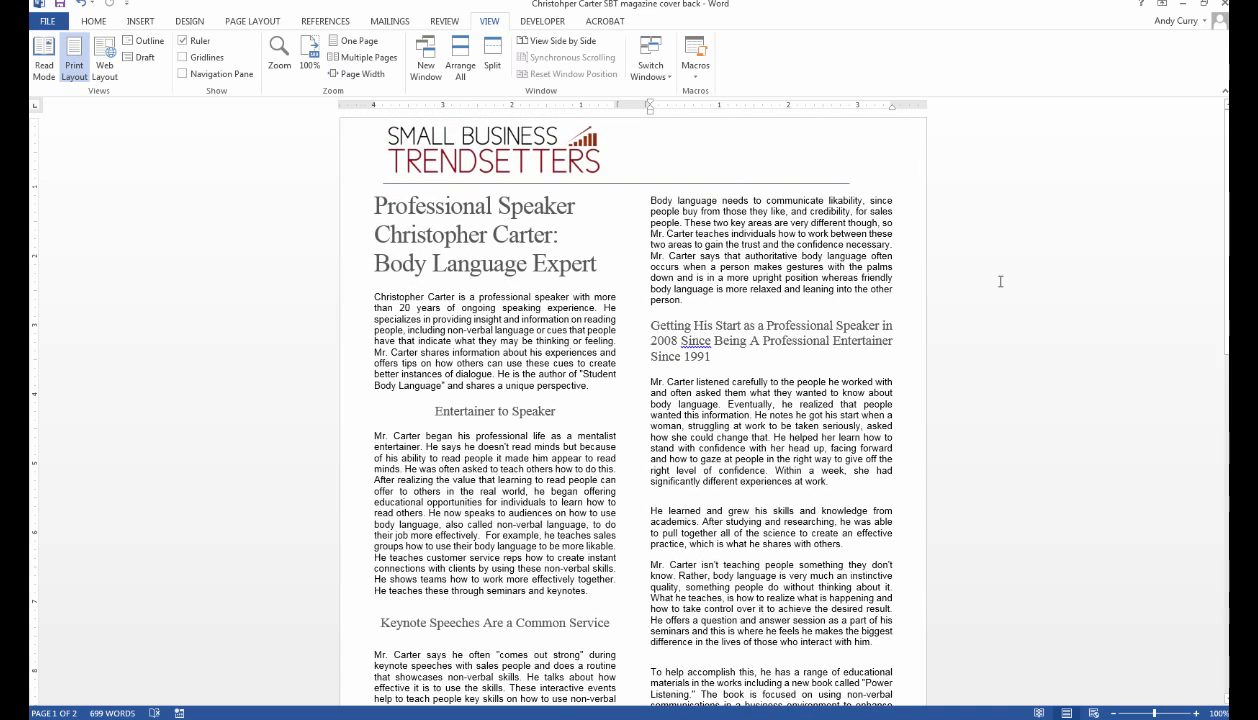
scroll(1000, 281, "down", 6)
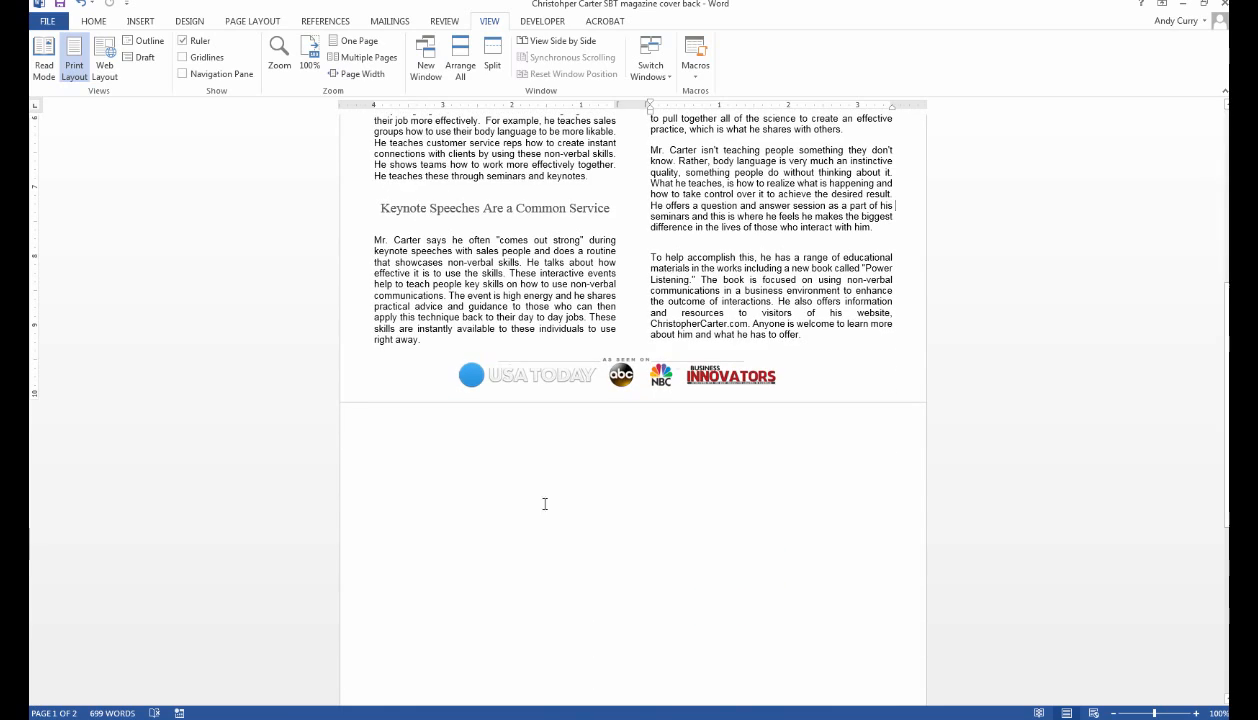
left_click_drag(500, 416, 568, 500)
right_click(569, 500)
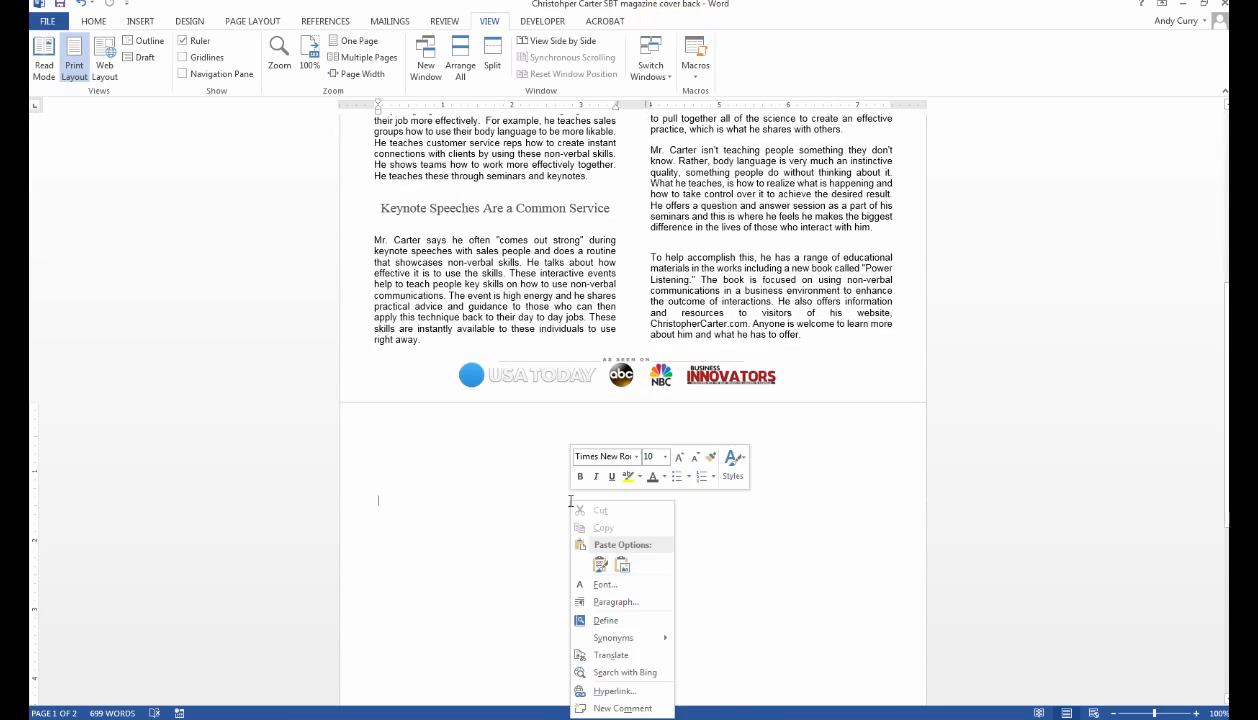
left_click(531, 430)
left_click_drag(531, 430, 562, 556)
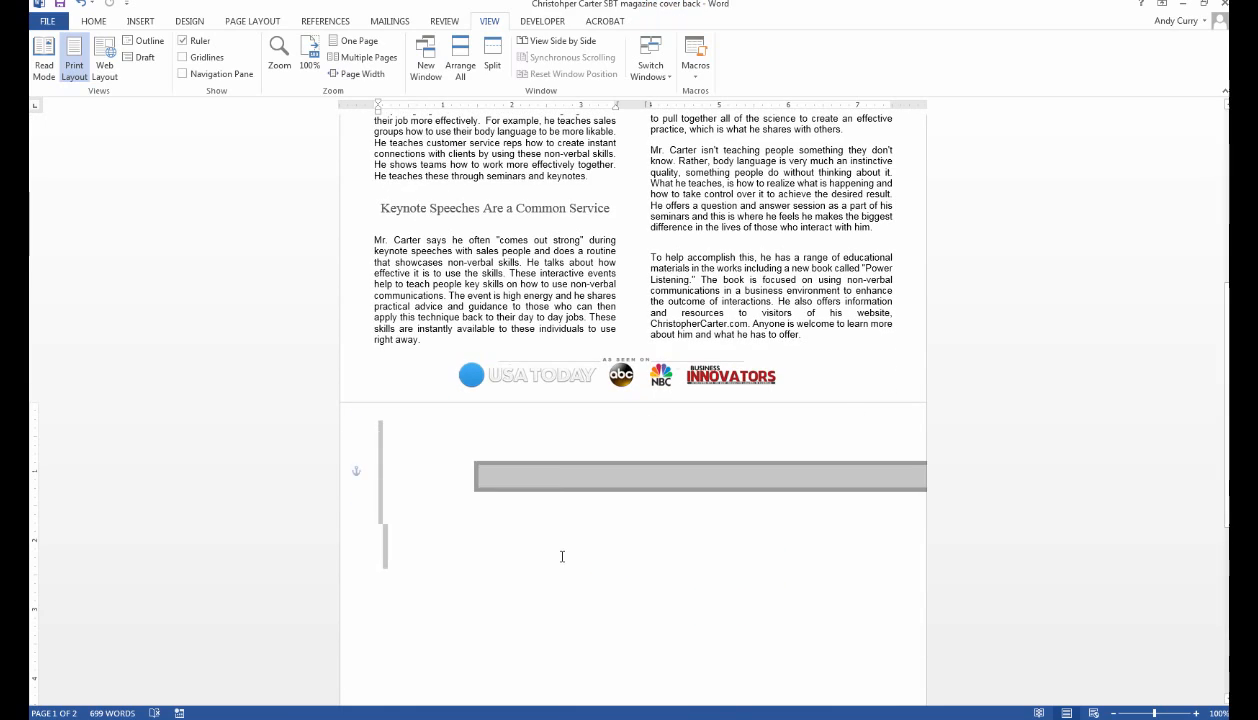
right_click(558, 473)
left_click(542, 474)
right_click(543, 478)
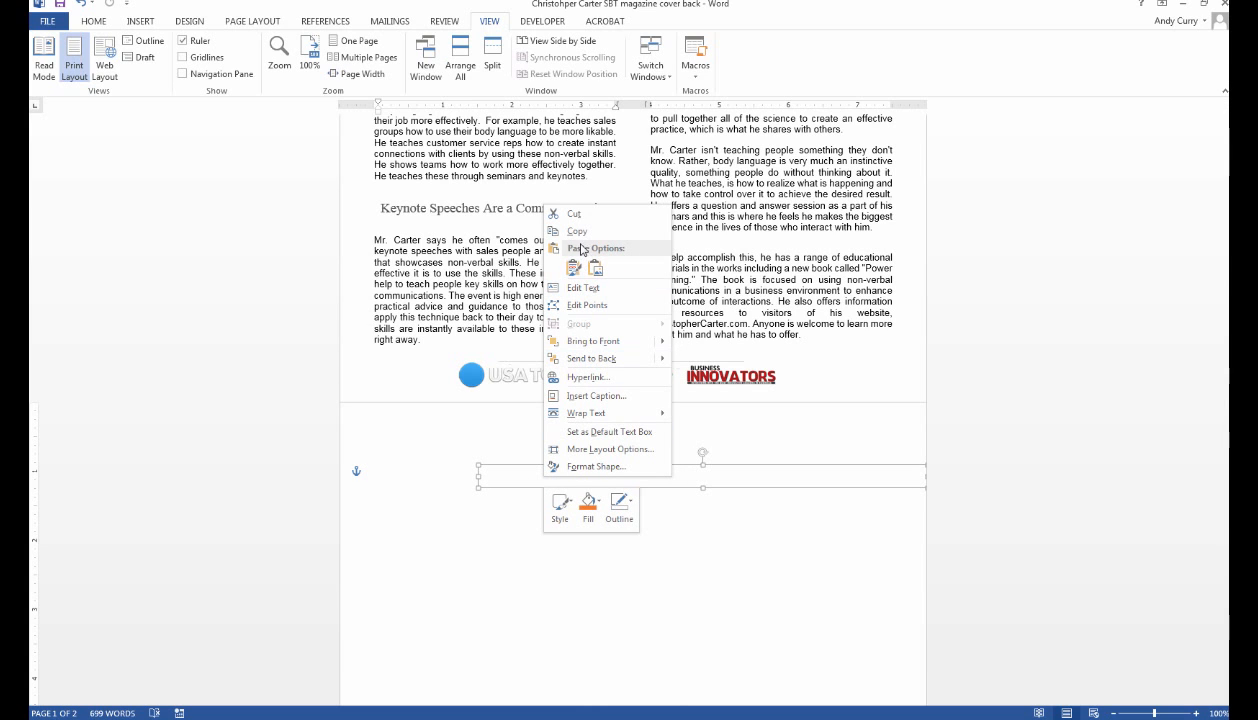
left_click(570, 213)
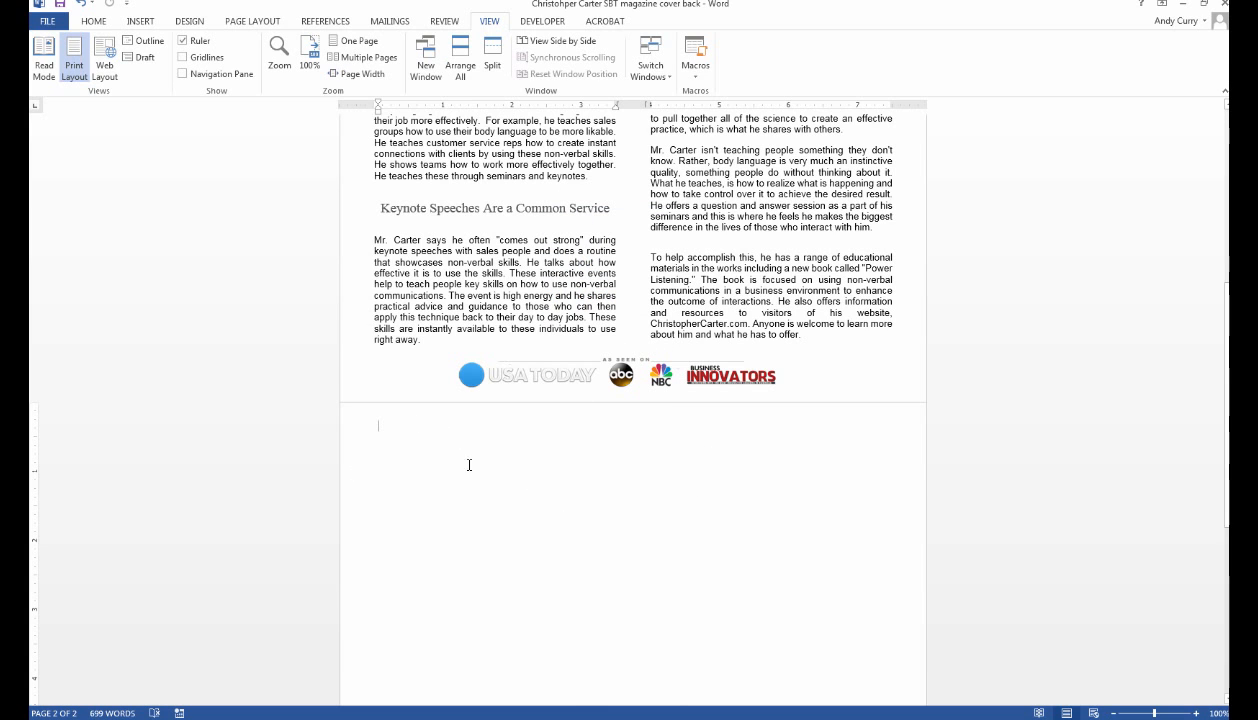
Cut the blank paragraphs from page 2 and return to page 1.
left_click_drag(470, 425, 570, 565)
right_click(382, 510)
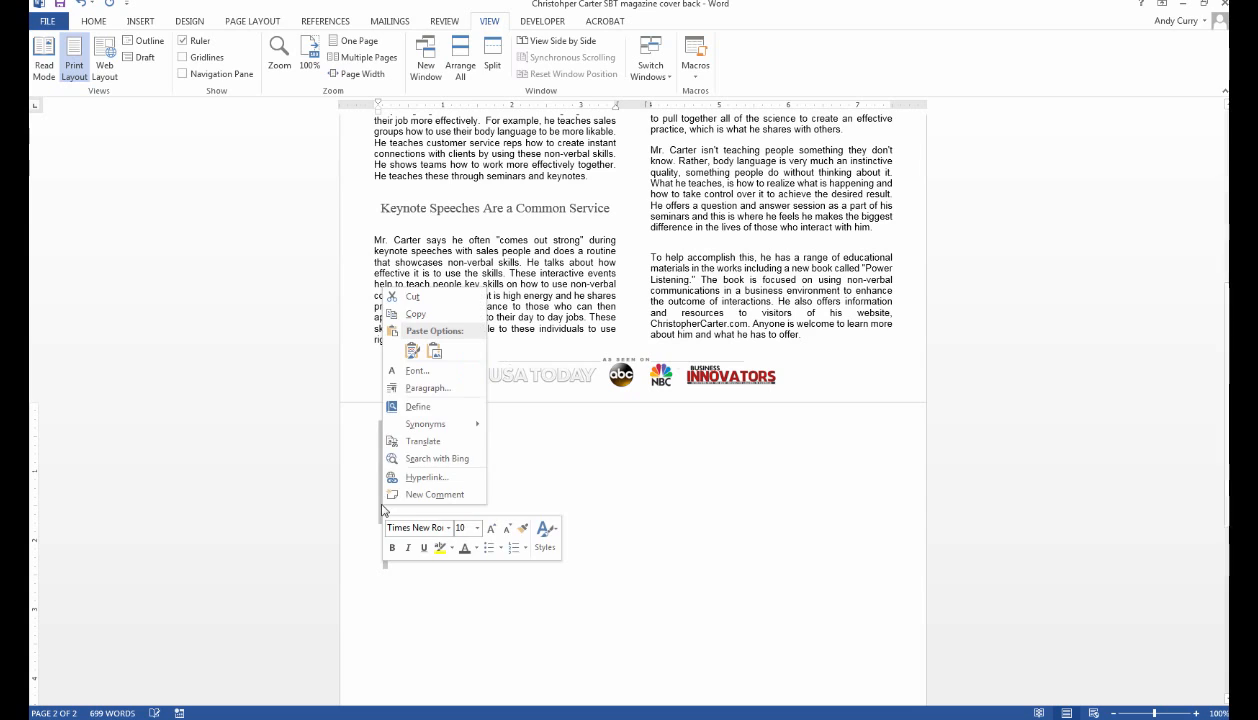
left_click(412, 299)
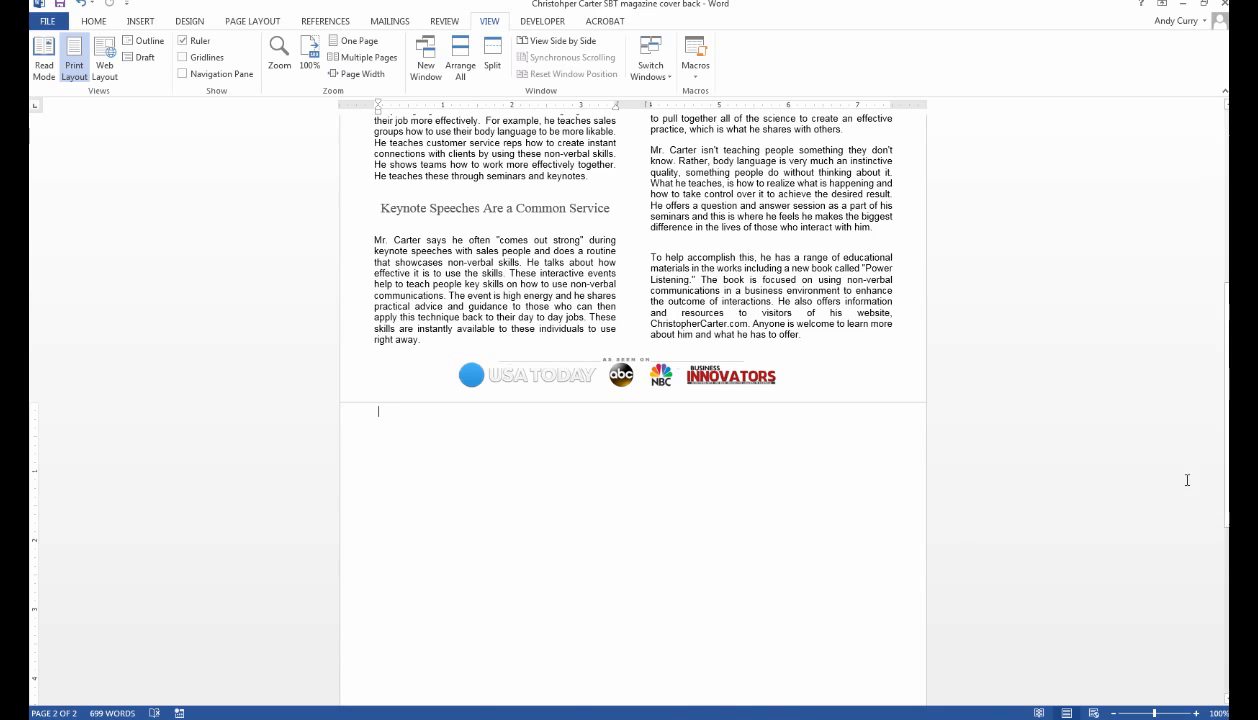
left_click_drag(1226, 458, 1222, 210)
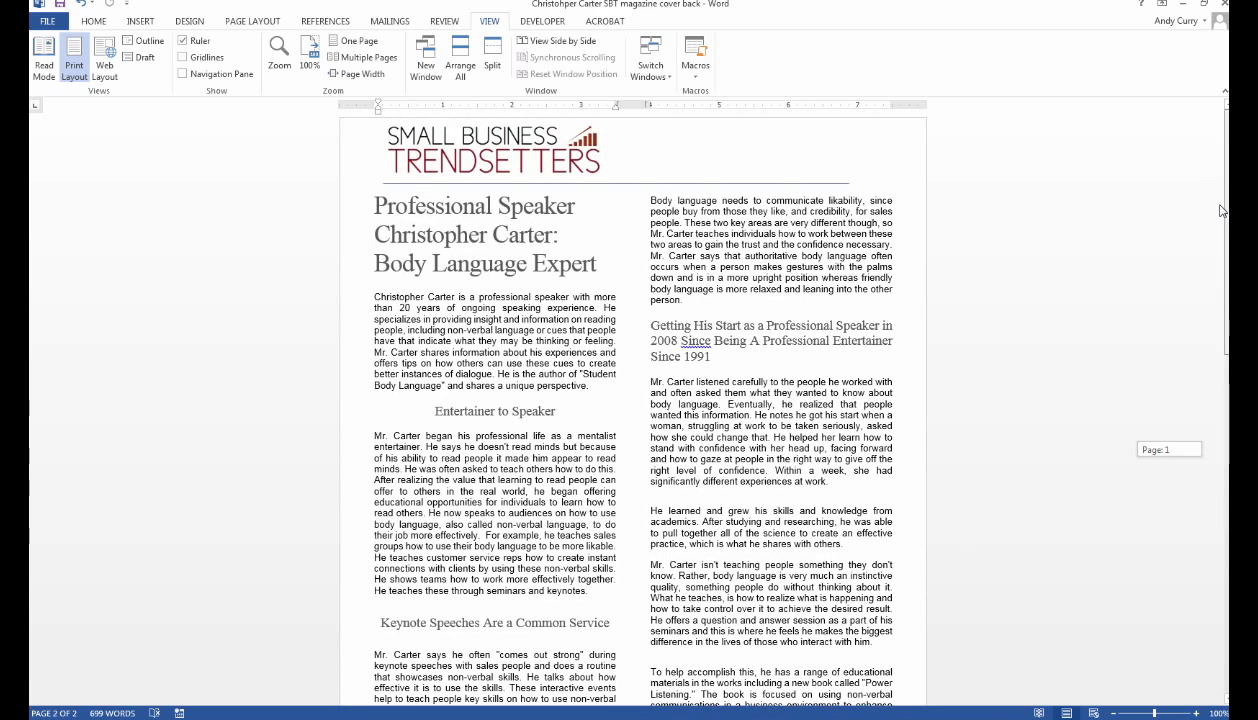
scroll(1222, 290, "down", 1)
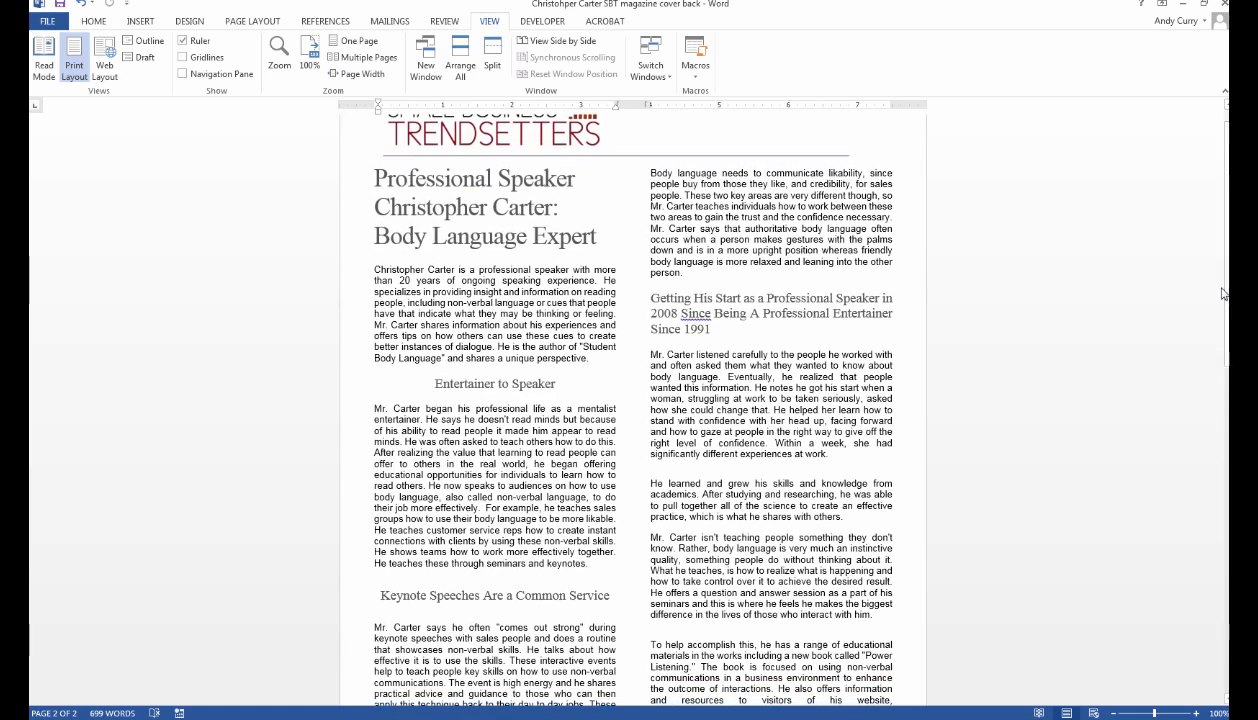
mouse_move(1222, 293)
left_mouse_down()
mouse_move(1224, 319)
mouse_move(1224, 294)
left_mouse_up()
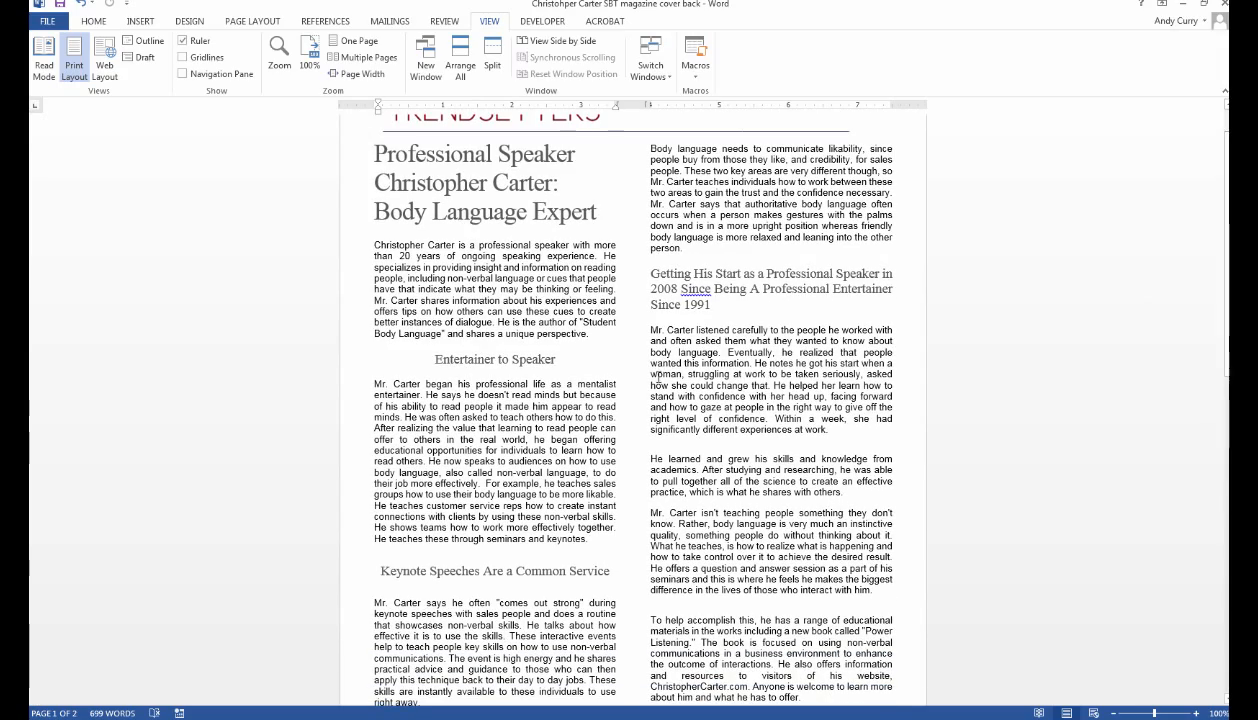
triple_click(682, 293)
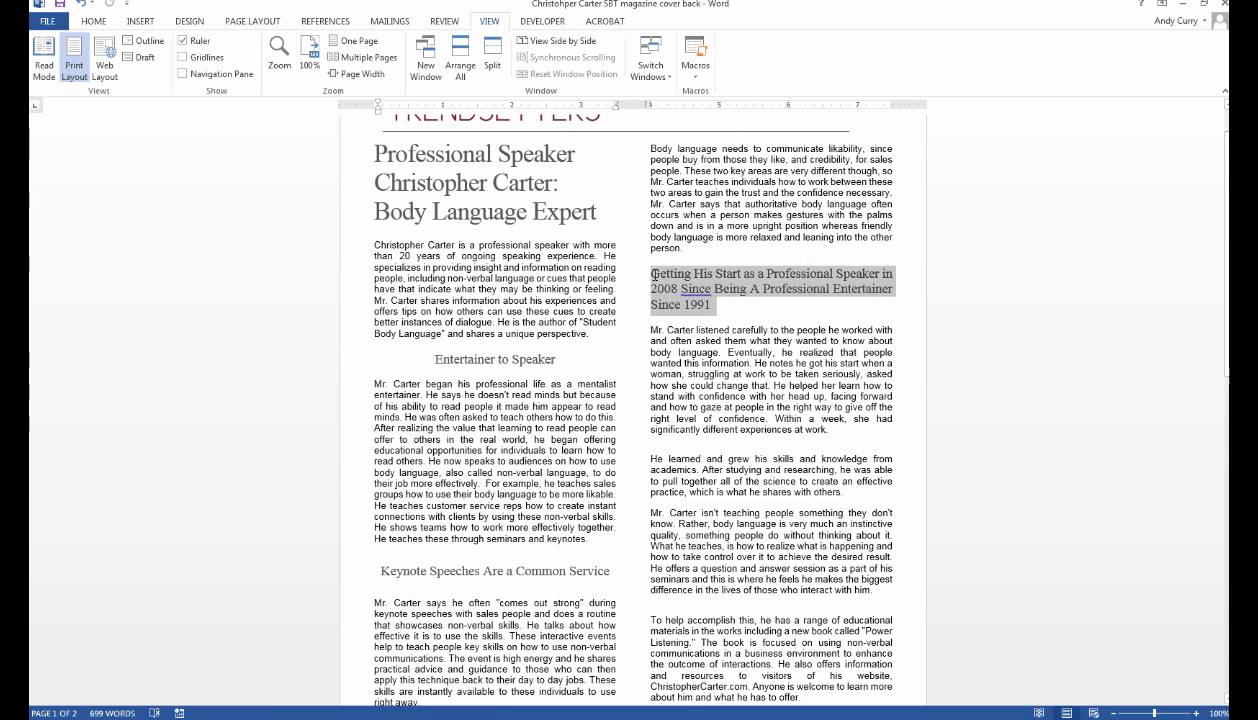
left_click(1050, 303)
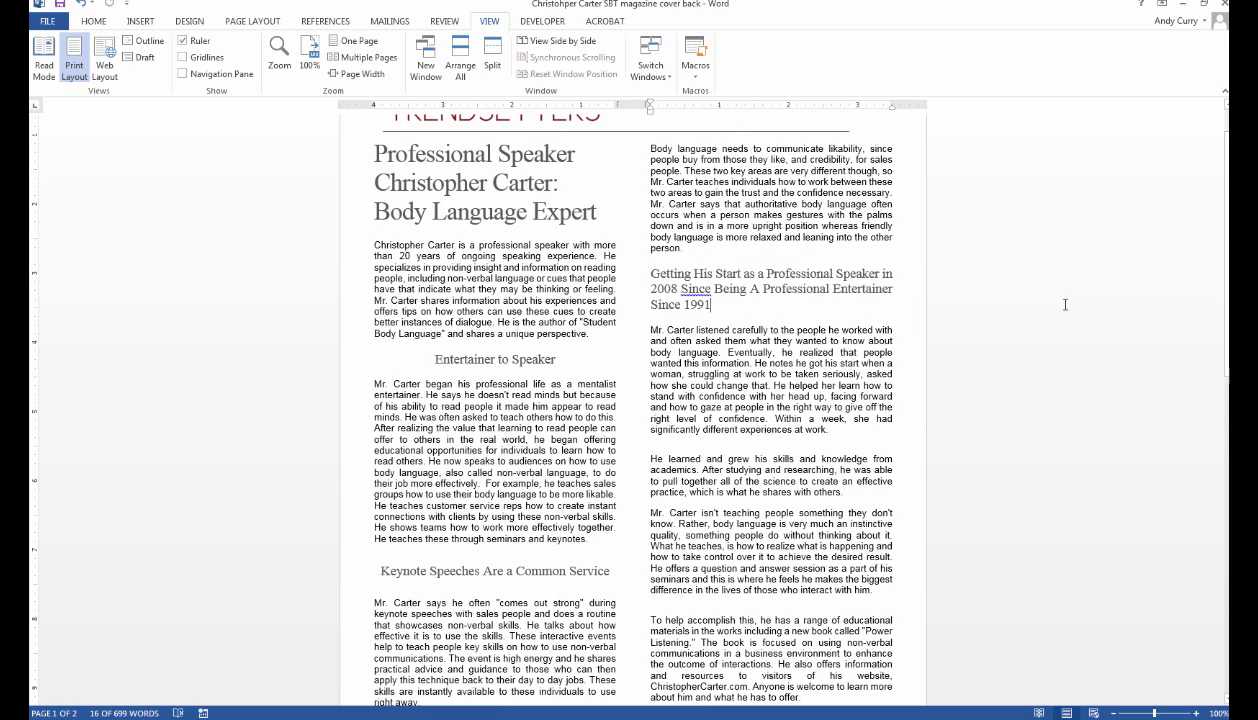
scroll(1025, 325, "down", 3)
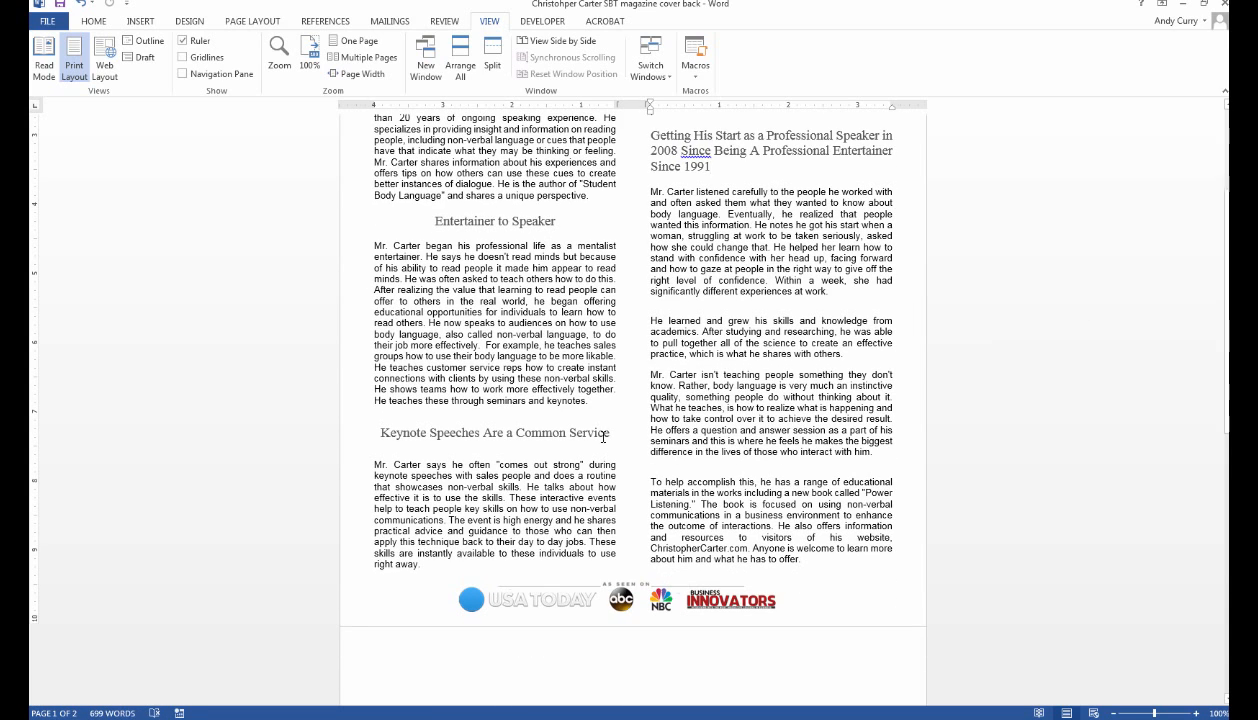
left_click_drag(516, 433, 576, 433)
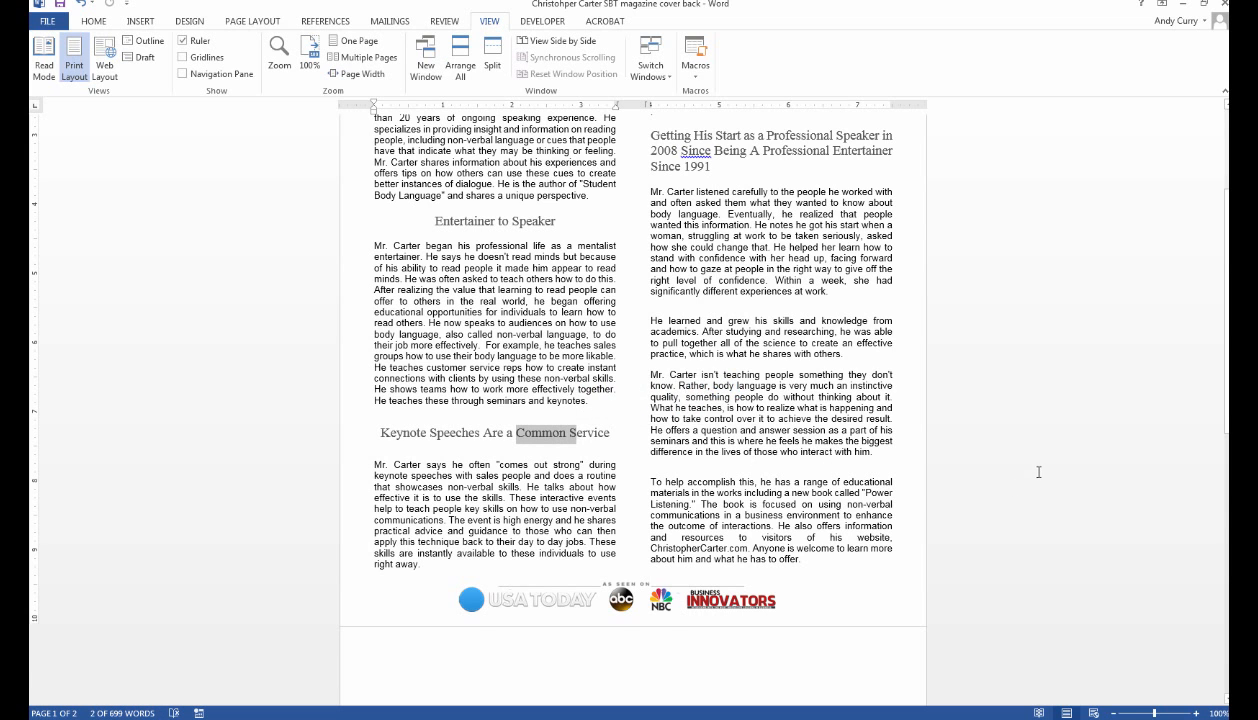
scroll(1039, 471, "up", 2)
left_click_drag(395, 181, 594, 266)
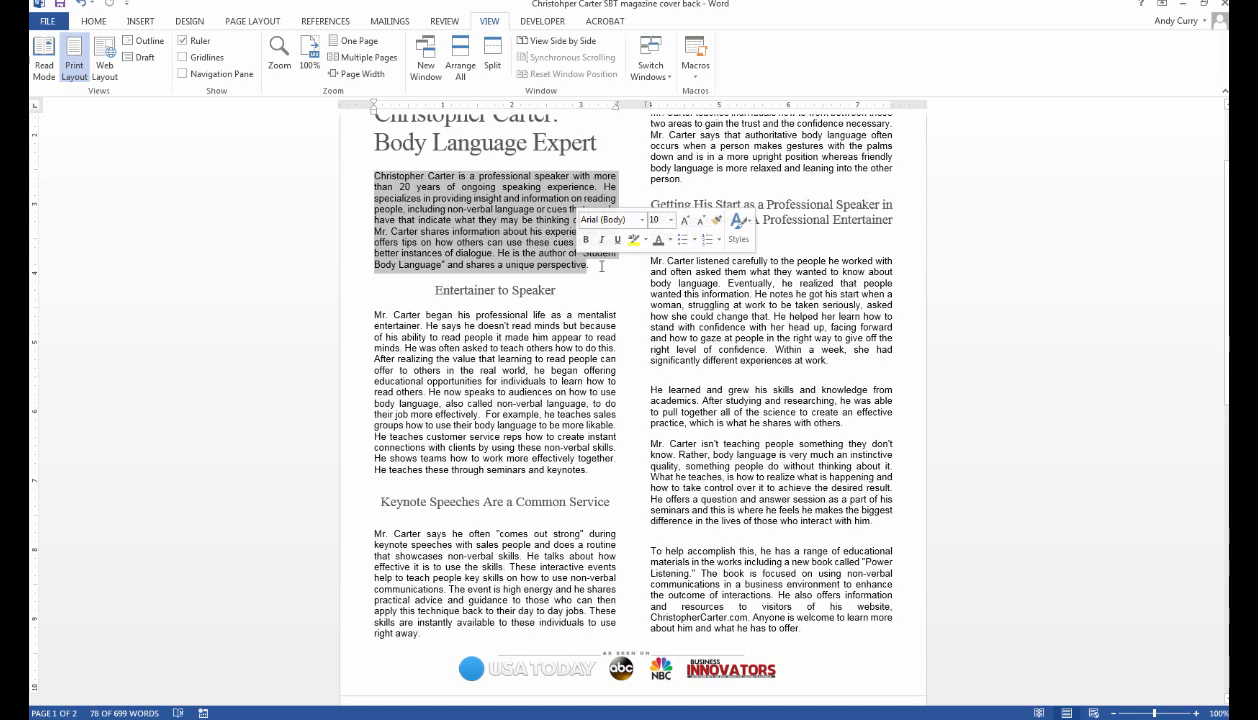
left_click(96, 22)
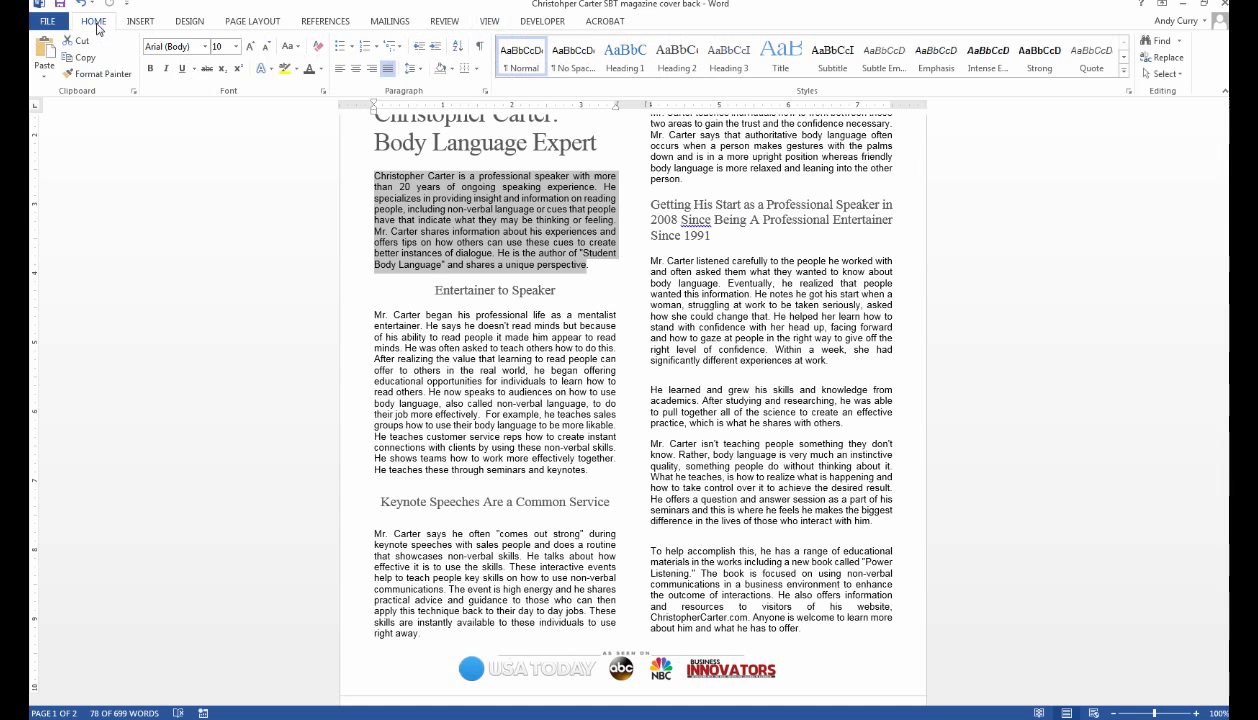
left_click(321, 70)
key("Escape")
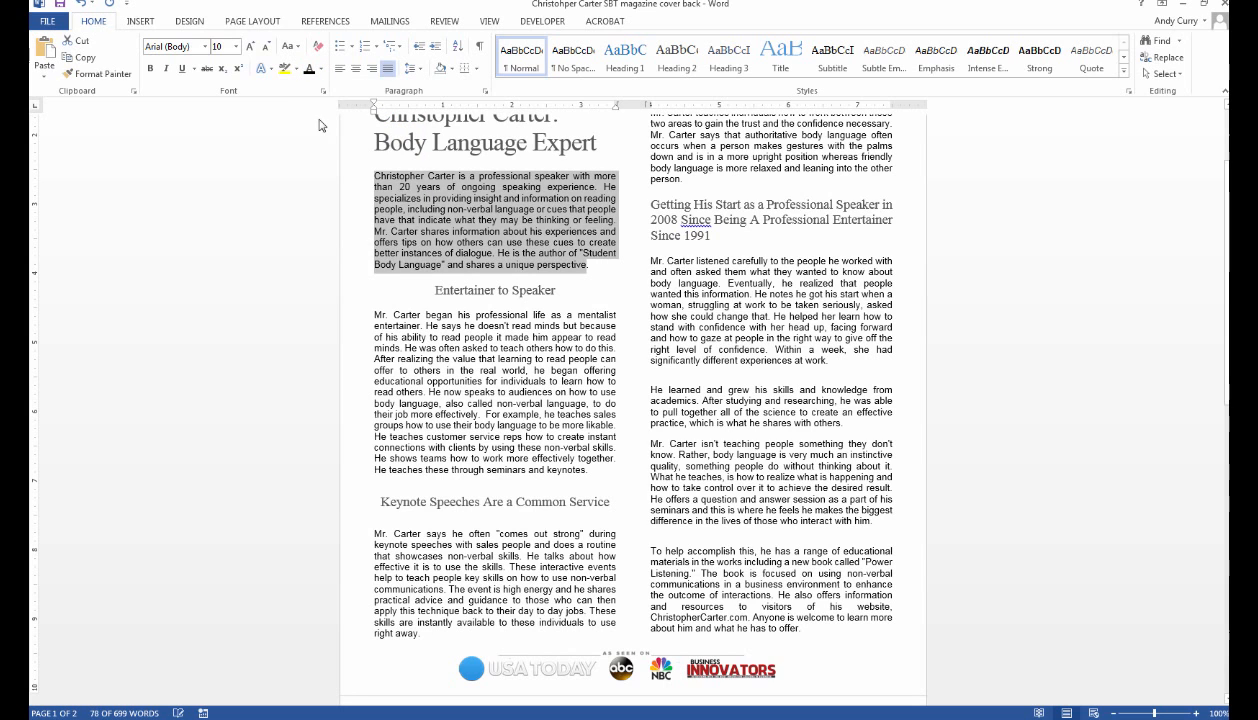
left_click(588, 298)
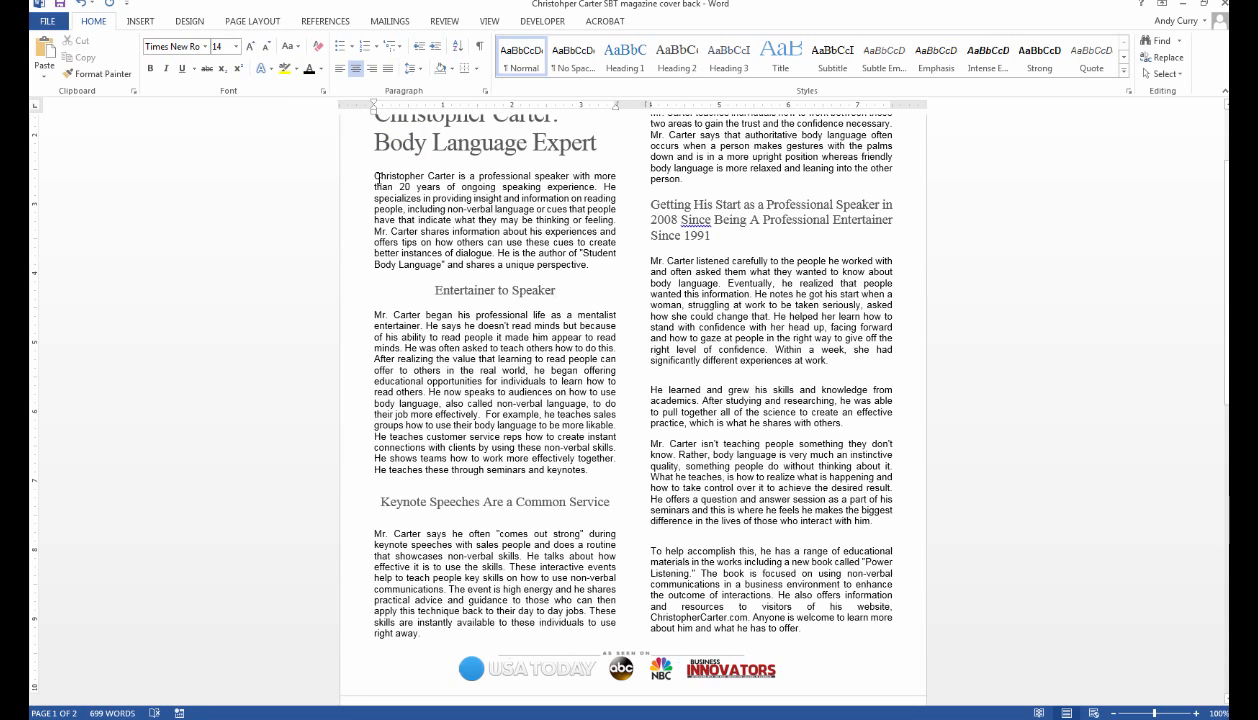
left_click_drag(375, 175, 382, 176)
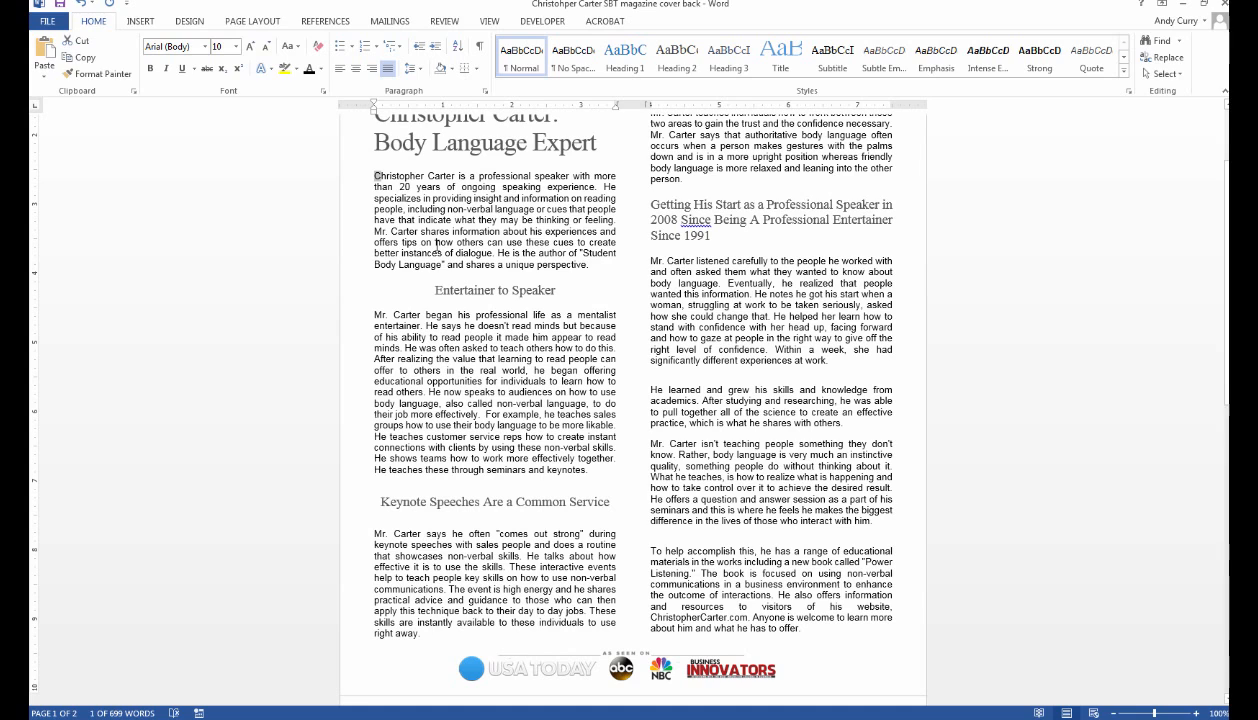
left_click(141, 24)
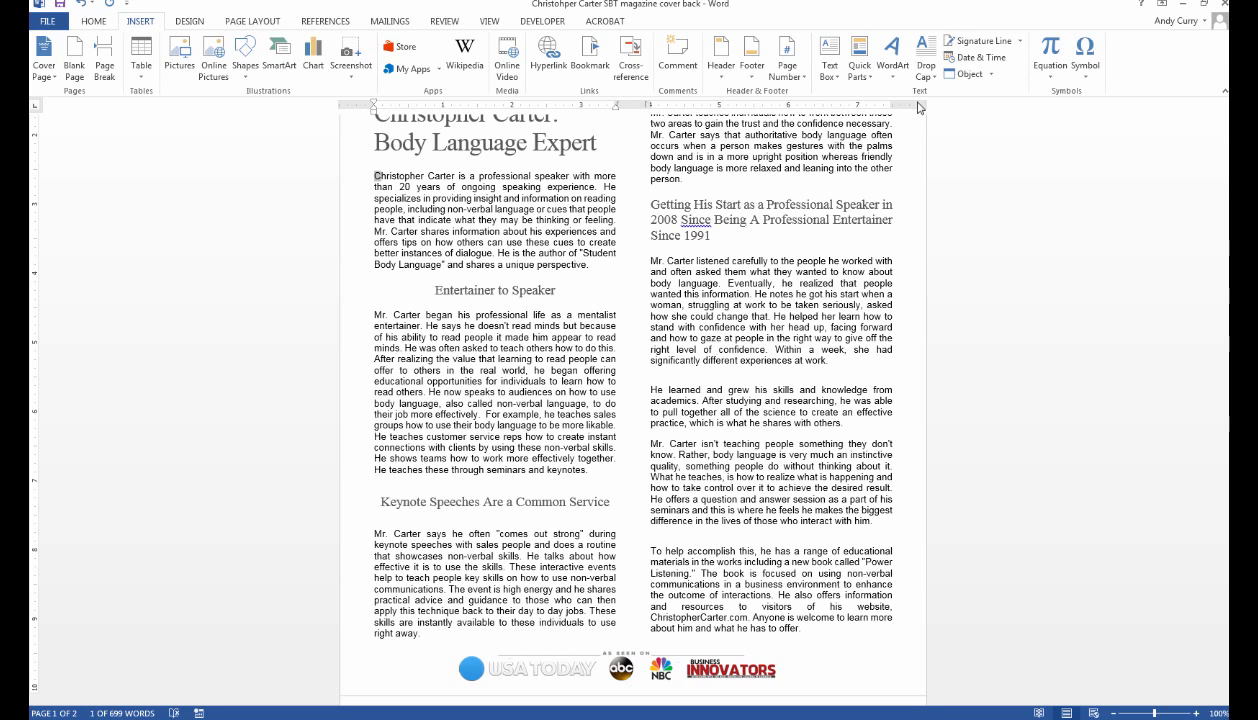
left_click(925, 62)
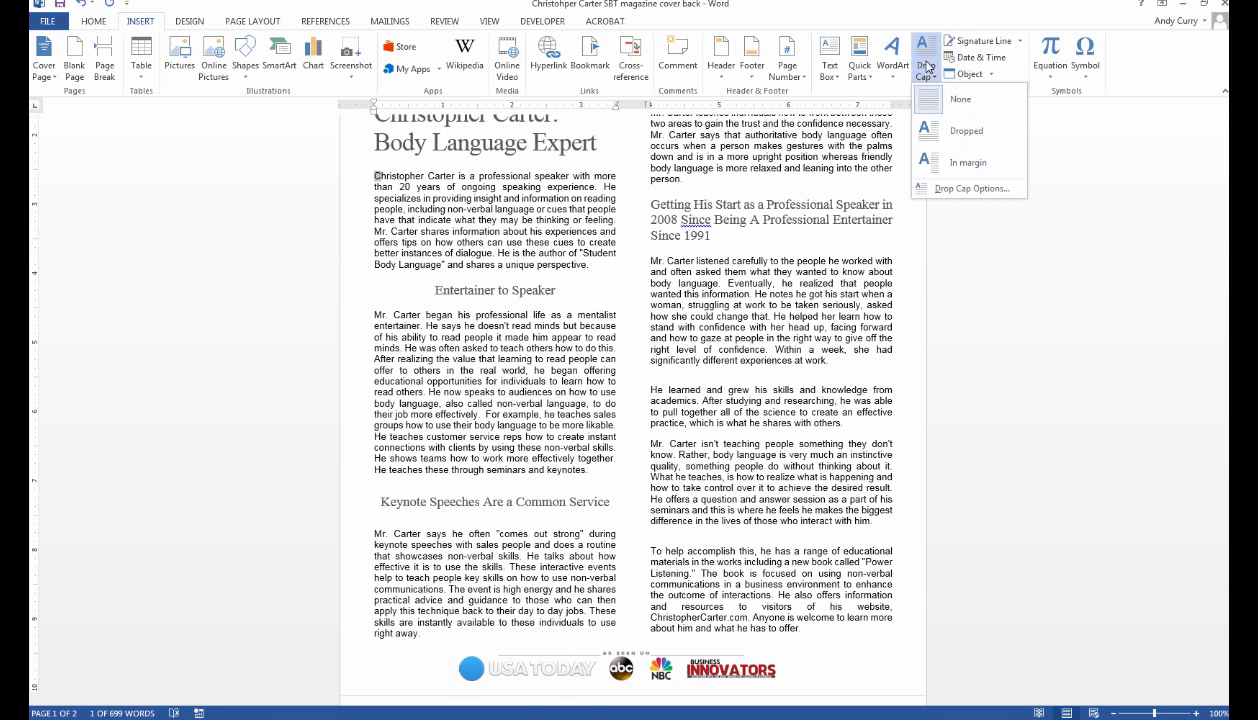
left_click(935, 134)
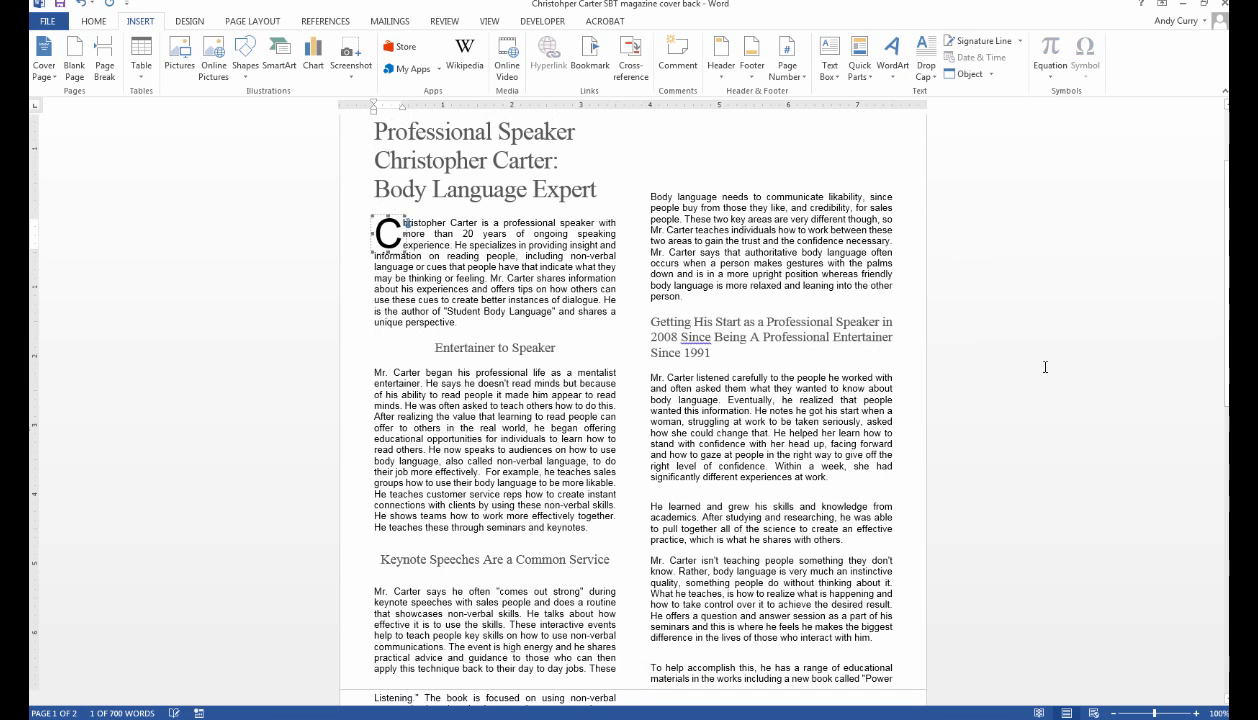
scroll(963, 315, "down", 3)
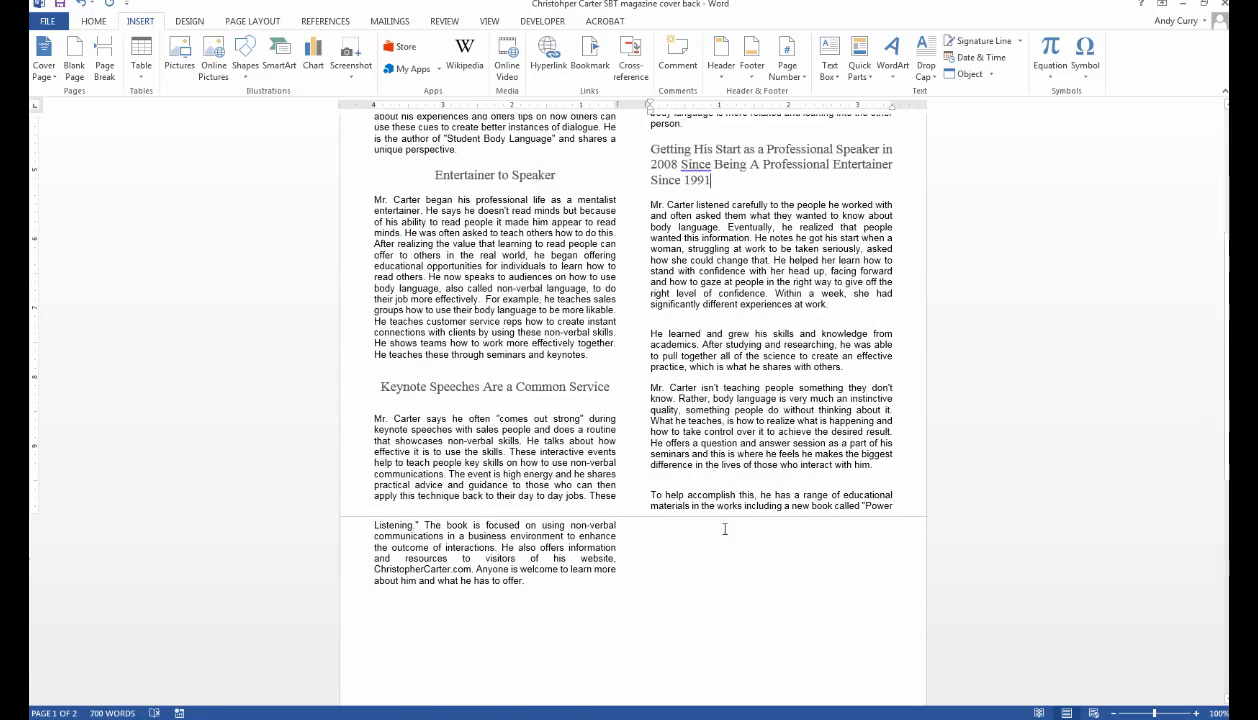
scroll(724, 520, "down", 3)
scroll(725, 485, "up", 3)
scroll(733, 465, "up", 3)
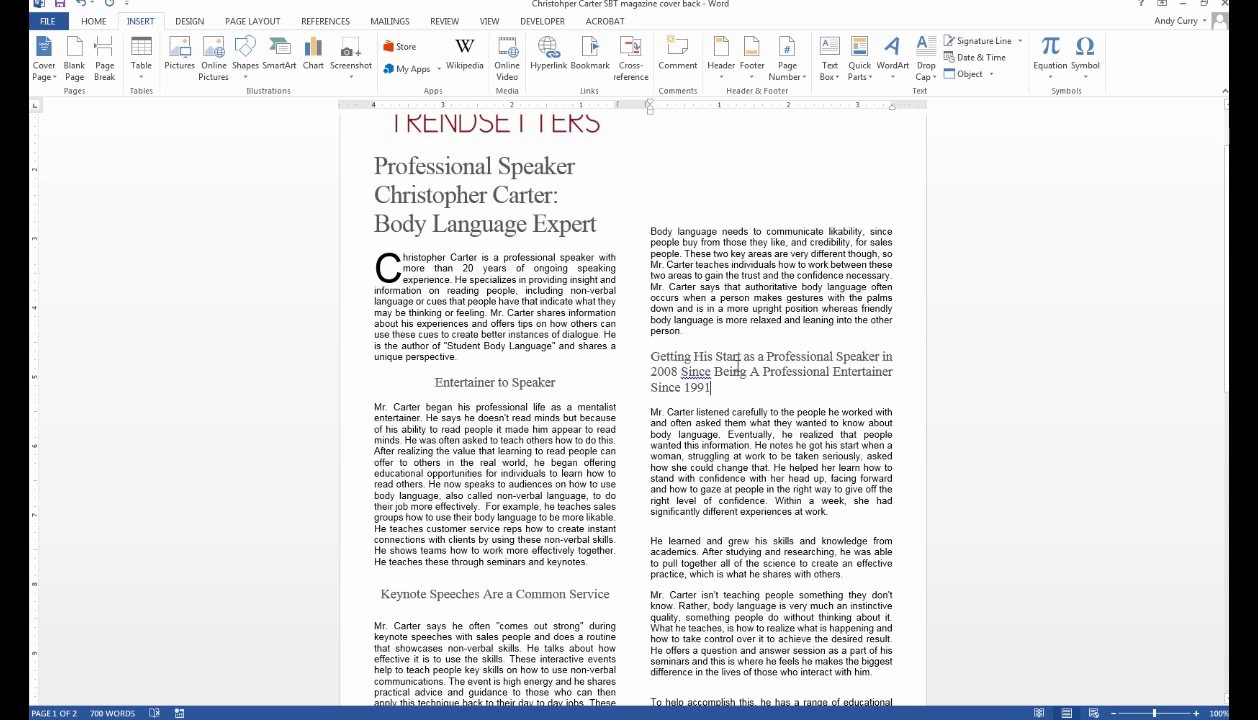
scroll(737, 364, "up", 1)
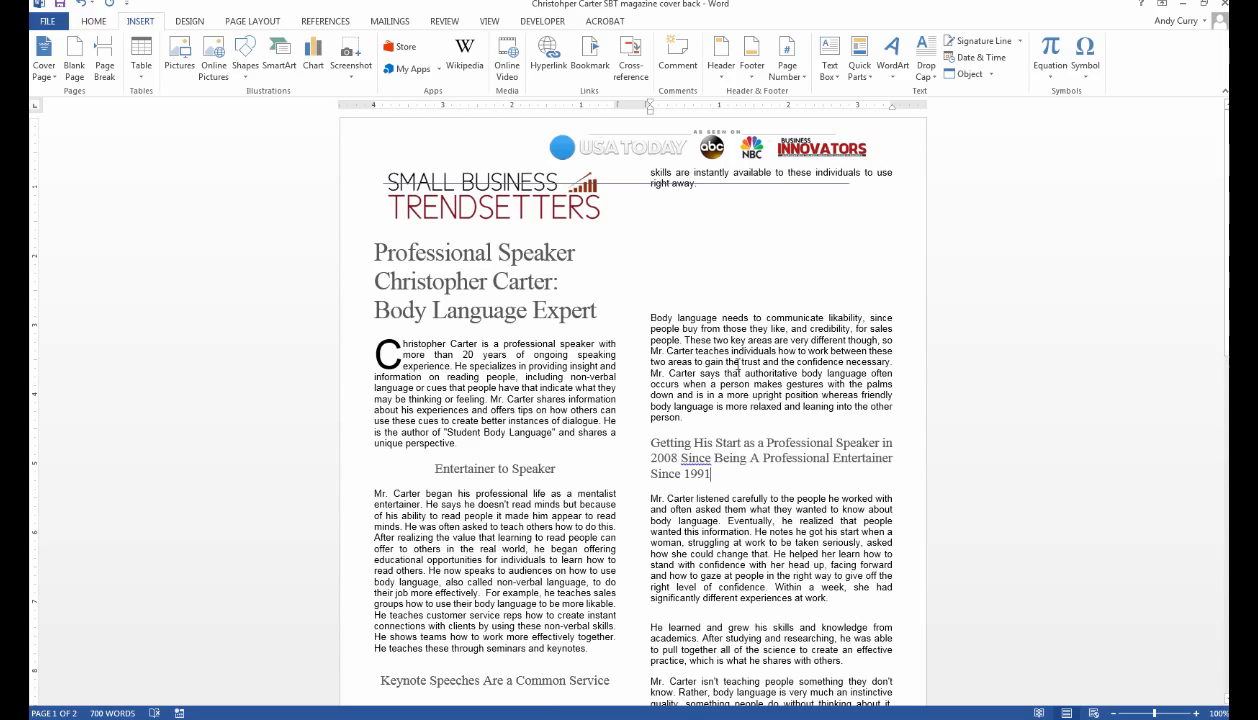
scroll(737, 364, "down", 3)
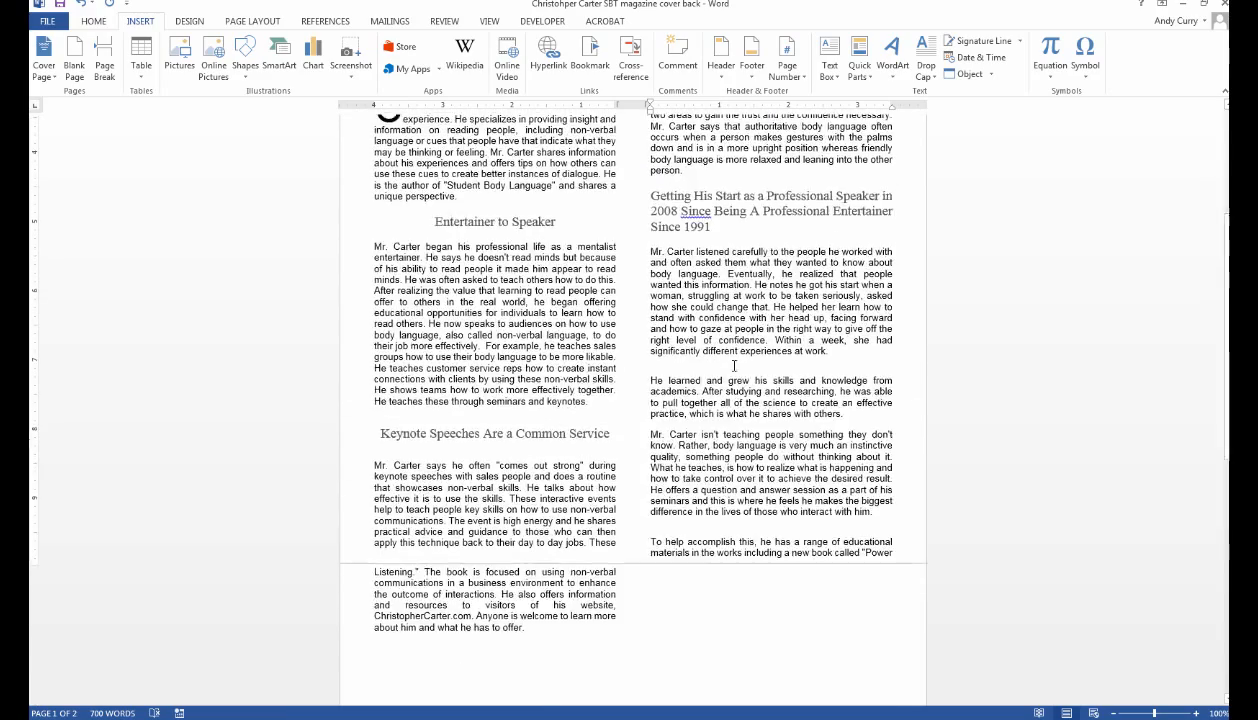
scroll(734, 366, "up", 3)
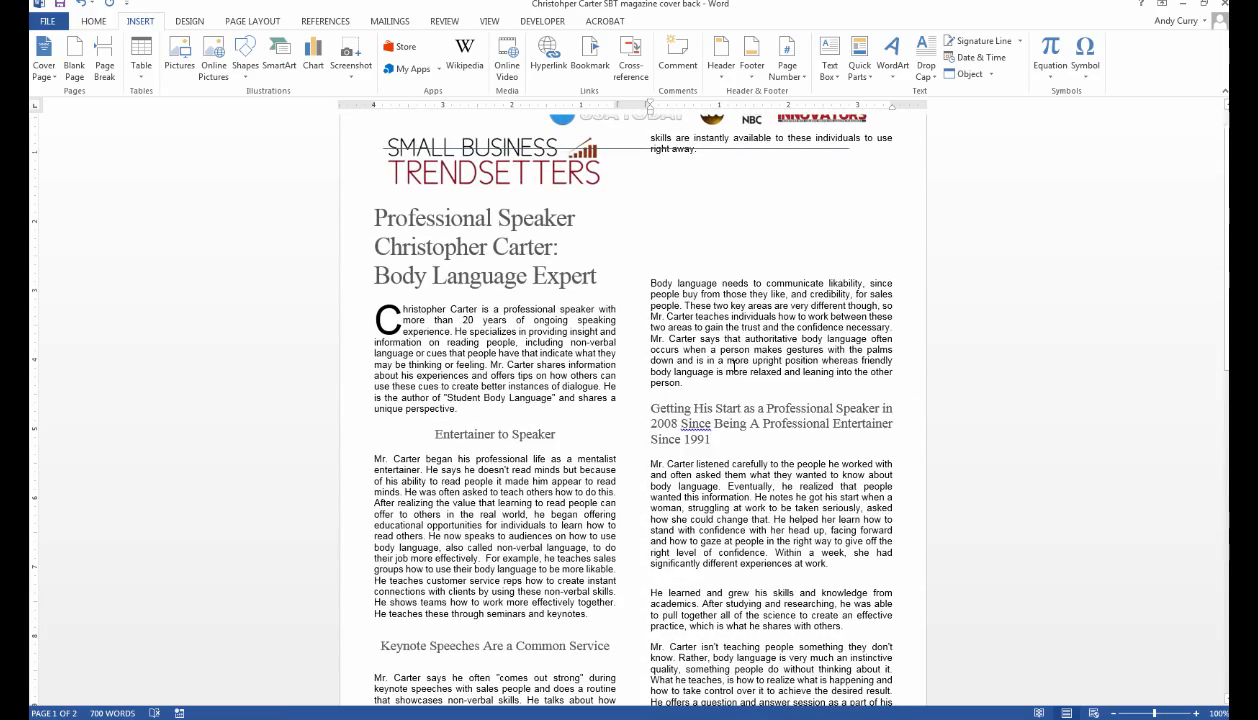
Undo the drop cap on the opening paragraph and scroll through page 1 to check it.
left_click(80, 4)
left_click(982, 379)
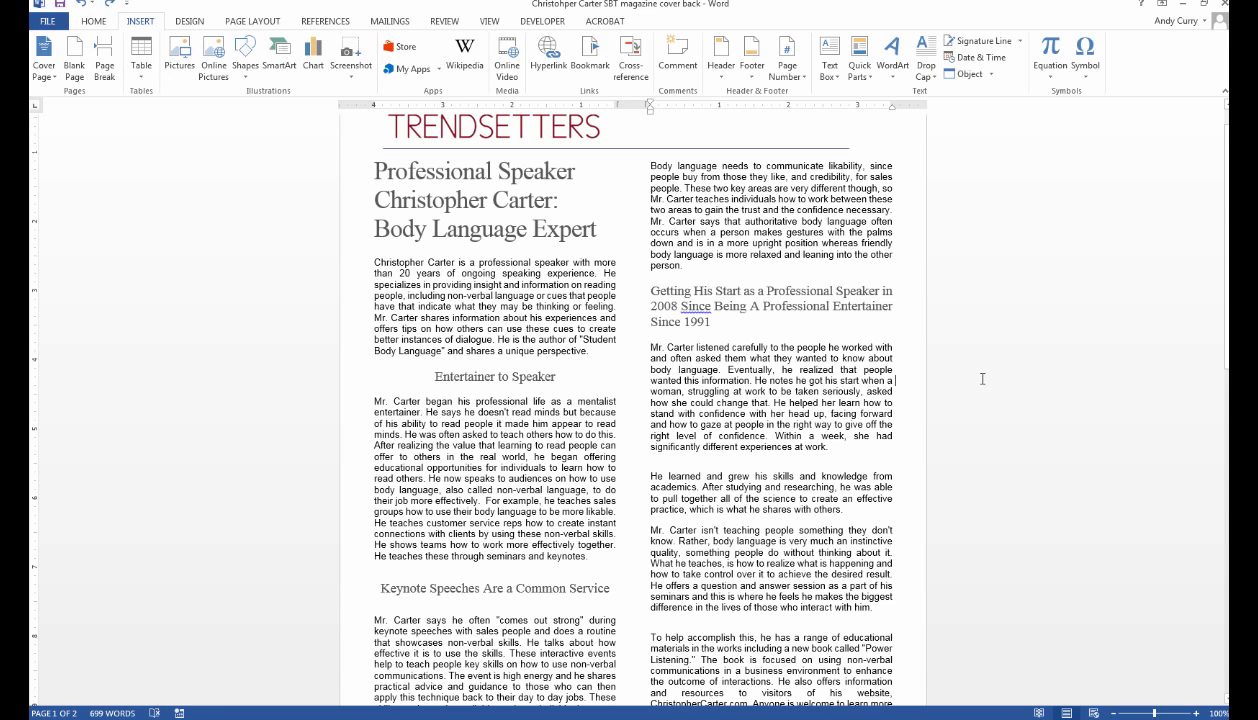
scroll(980, 361, "down", 5)
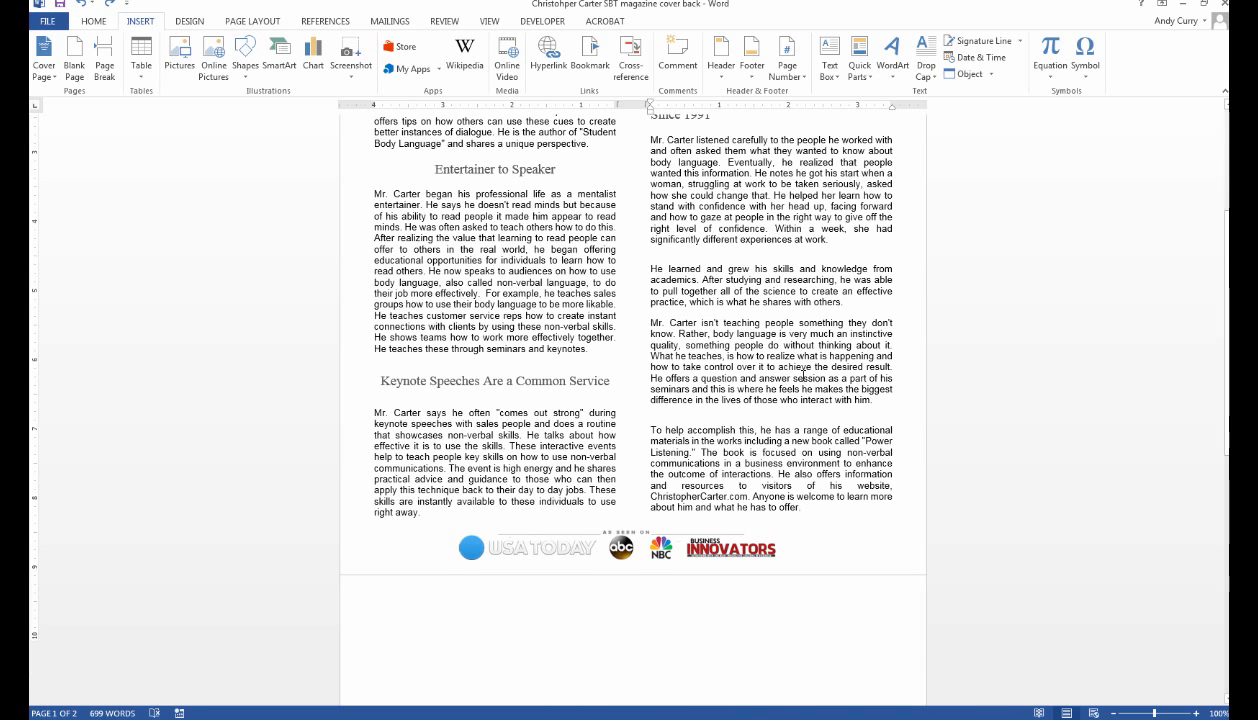
scroll(802, 374, "up", 3)
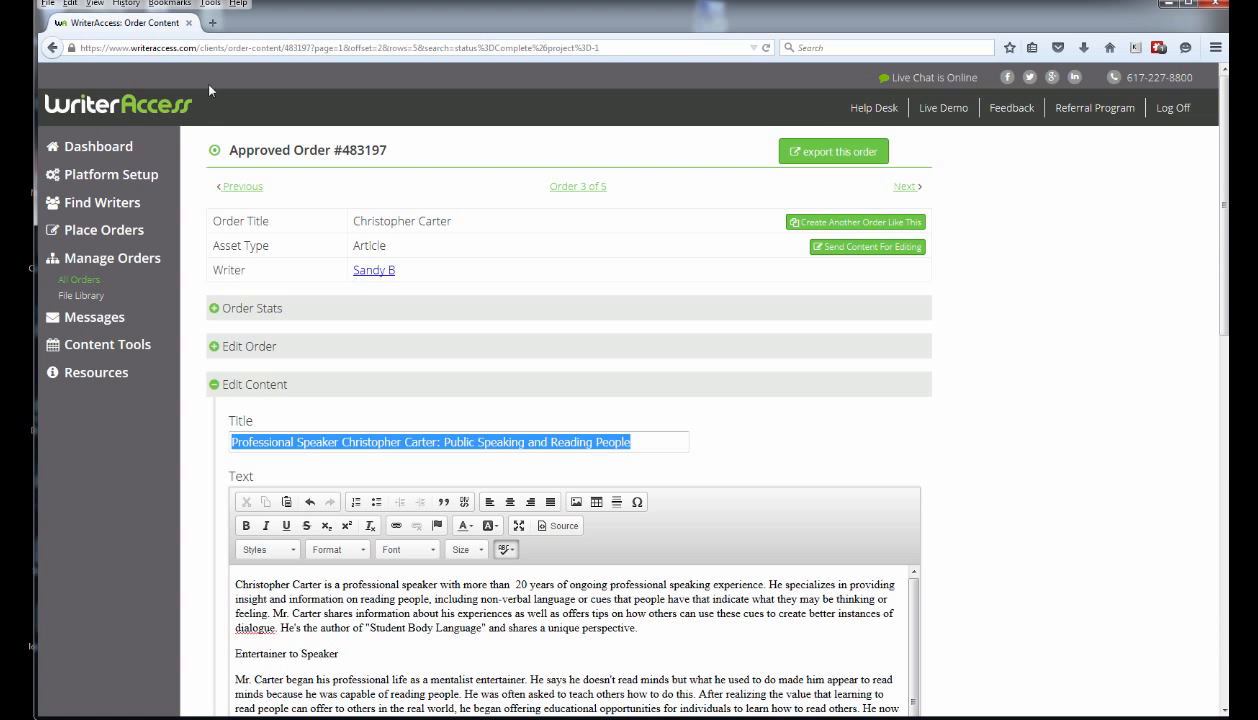
Open Smallpdf's Word to PDF Converter bookmark in a new Firefox tab and upload the Word article.
left_click(212, 22)
left_click(170, 4)
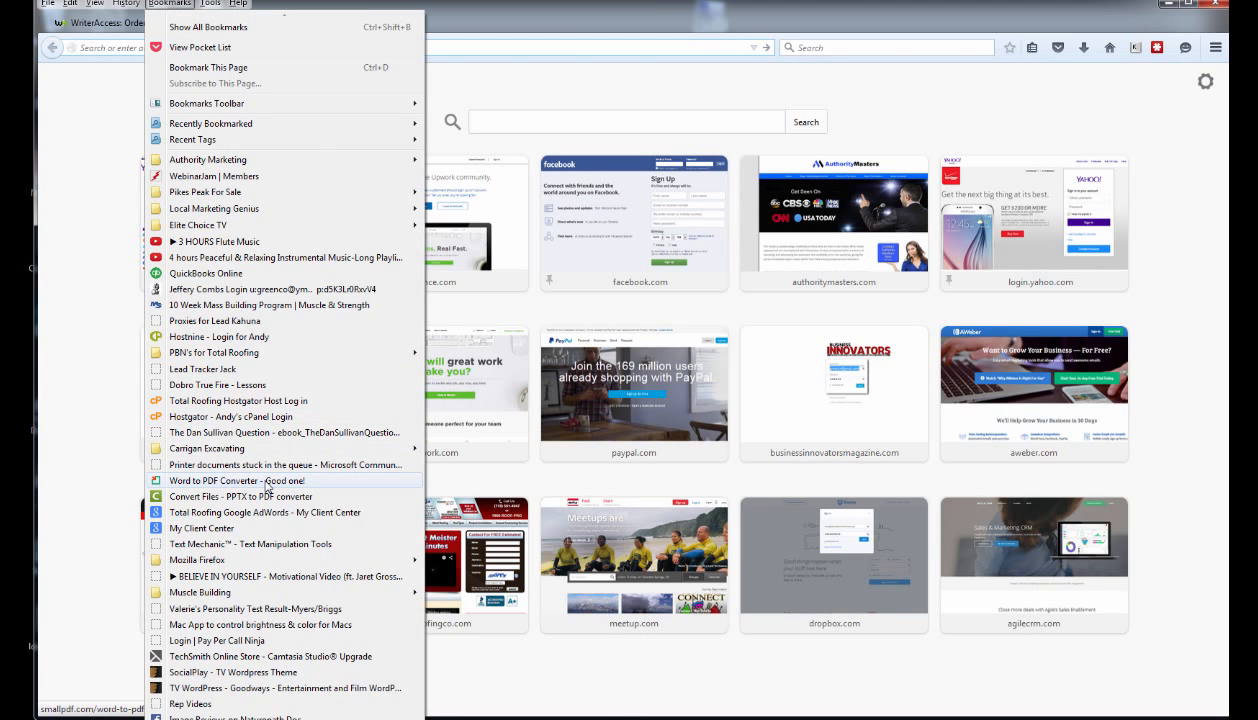
left_click(267, 485)
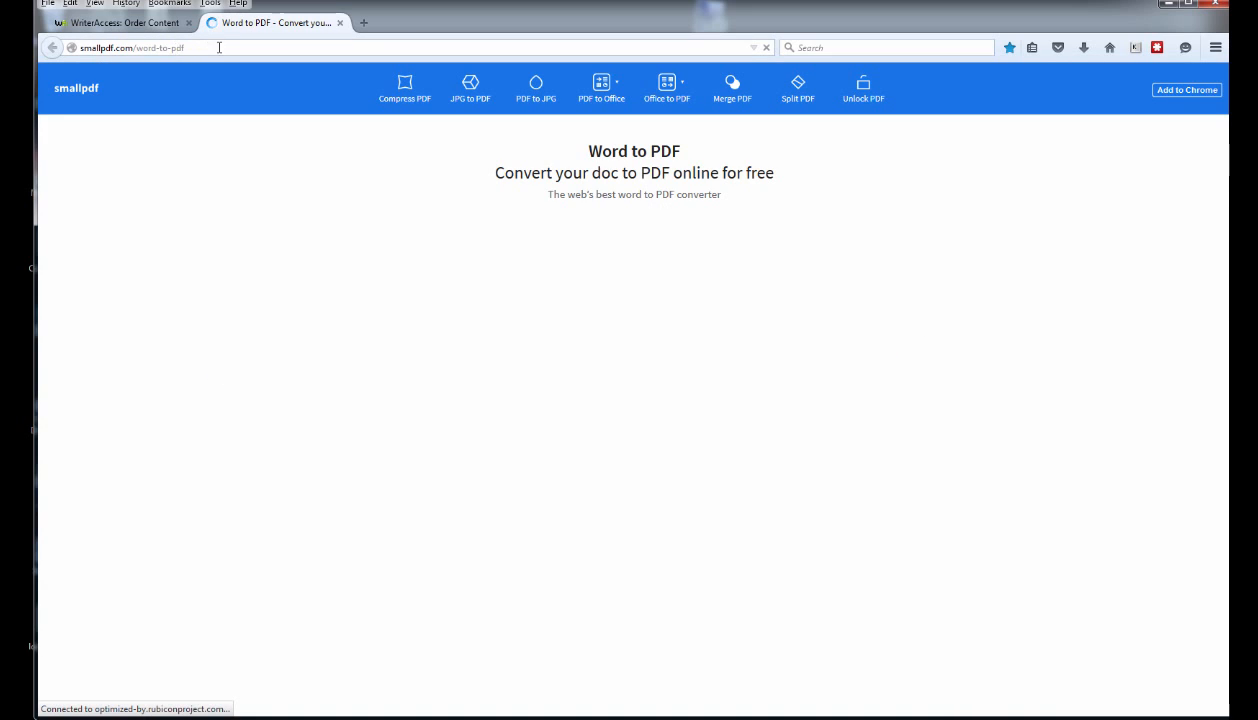
left_click_drag(219, 47, 70, 51)
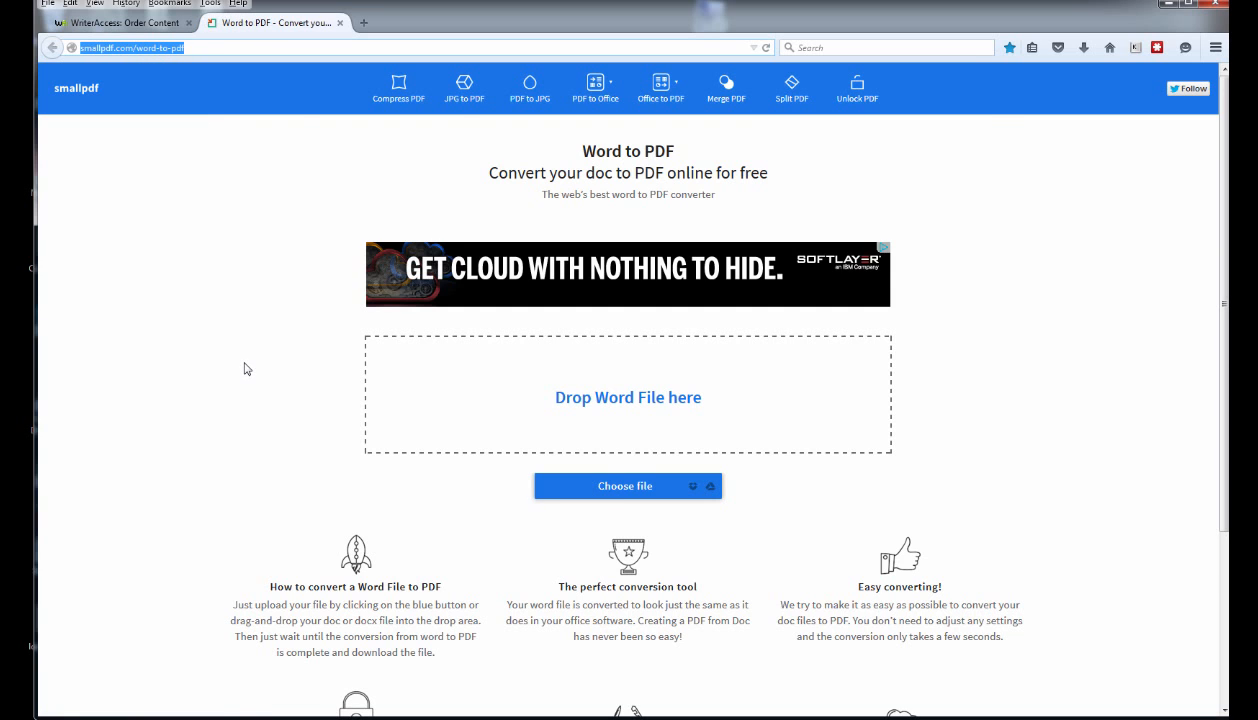
left_click(600, 494)
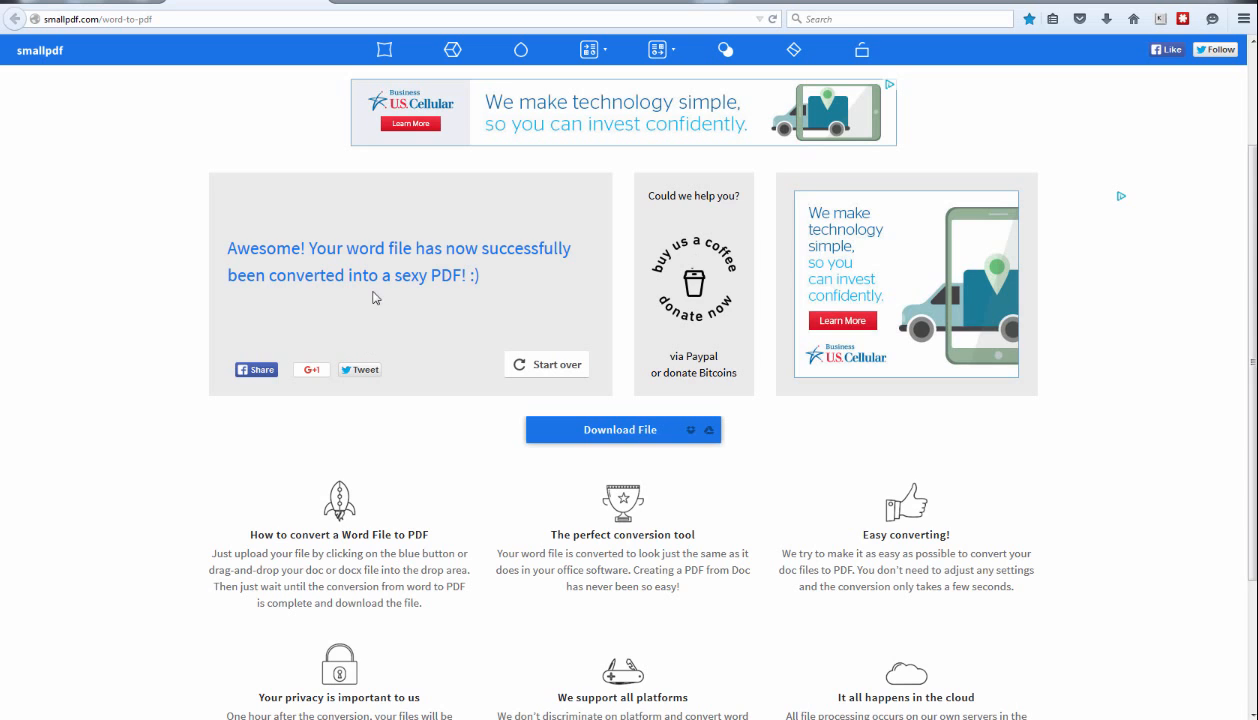
Download the converted PDF and open it in Adobe Acrobat DC.
left_click(610, 432)
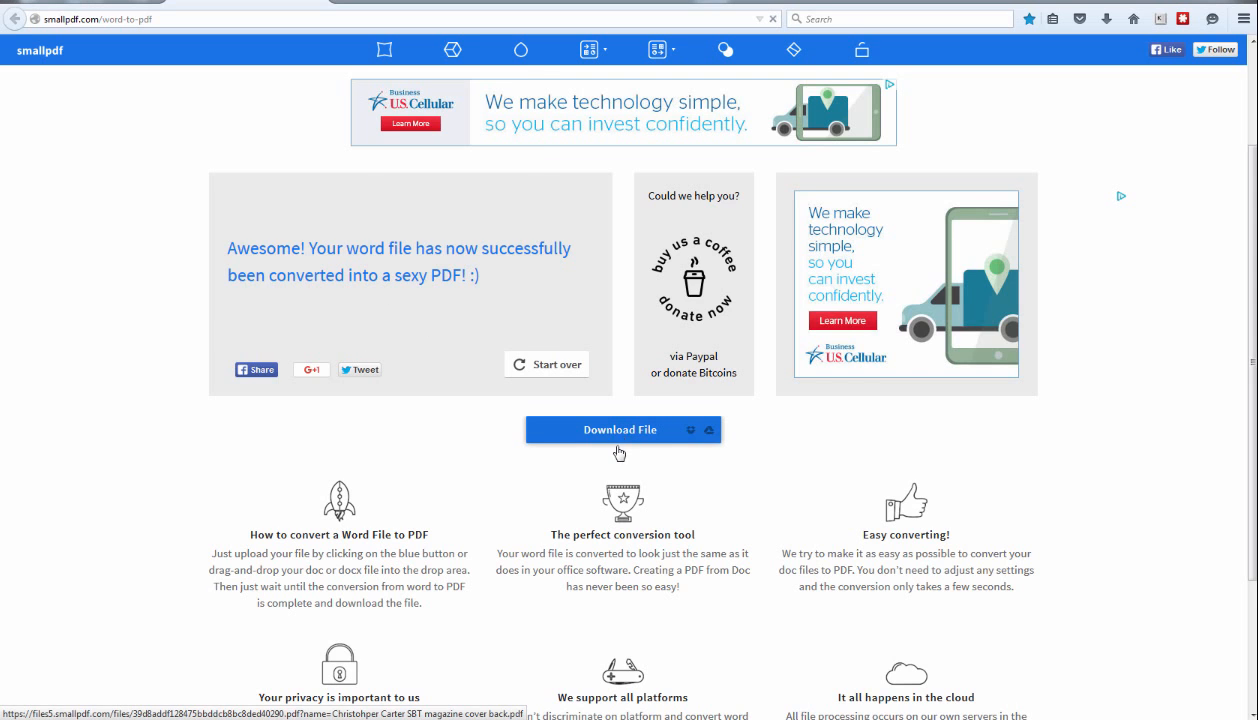
left_click(265, 213)
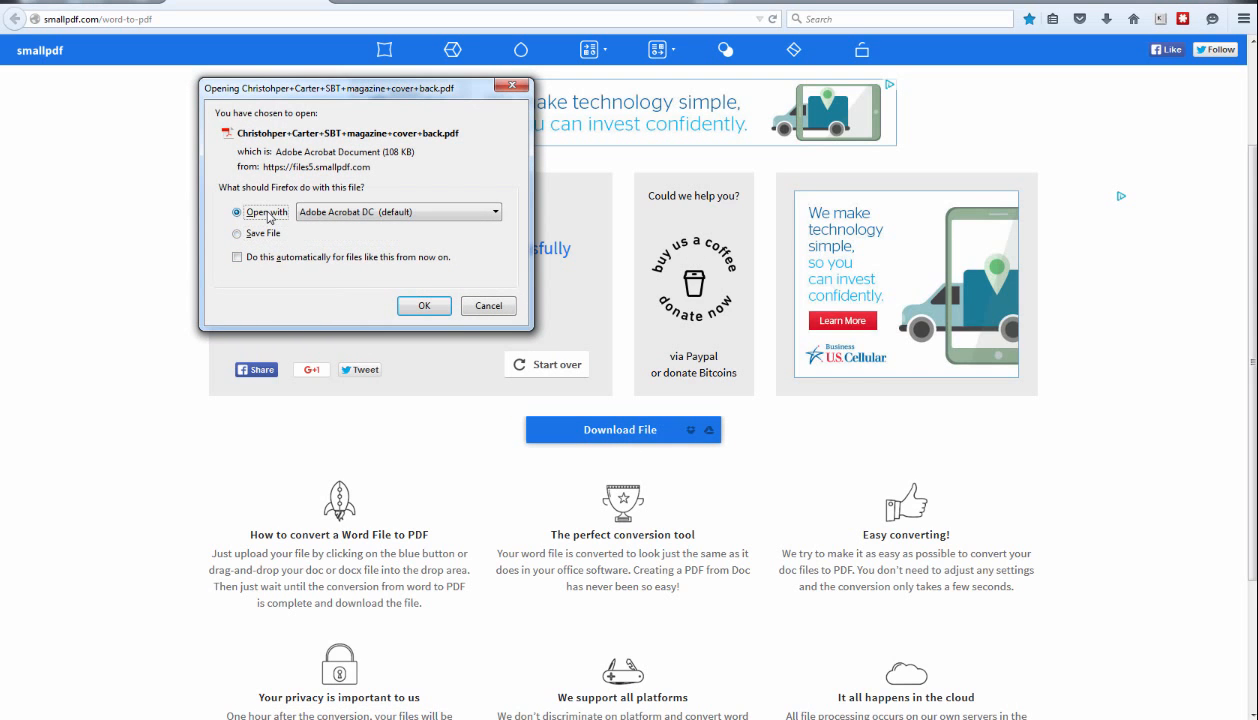
left_click(422, 304)
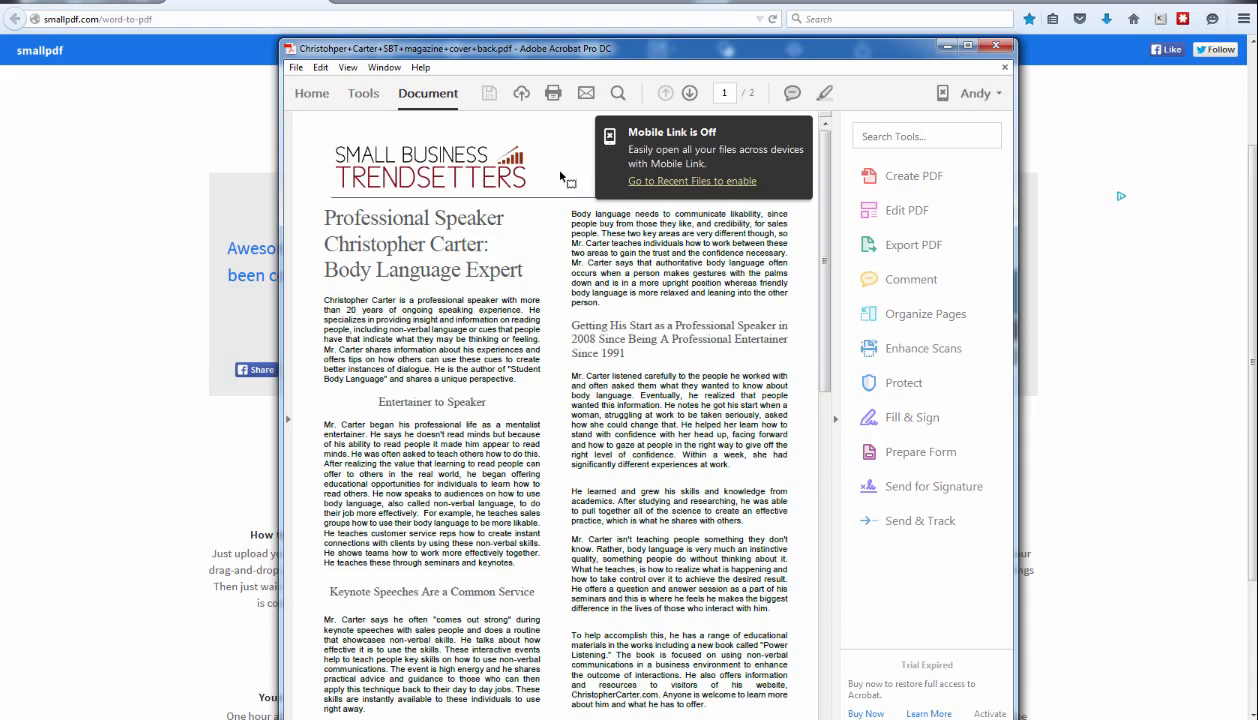
Review the two-page PDF in Acrobat, then close it.
left_click_drag(813, 204, 852, 245)
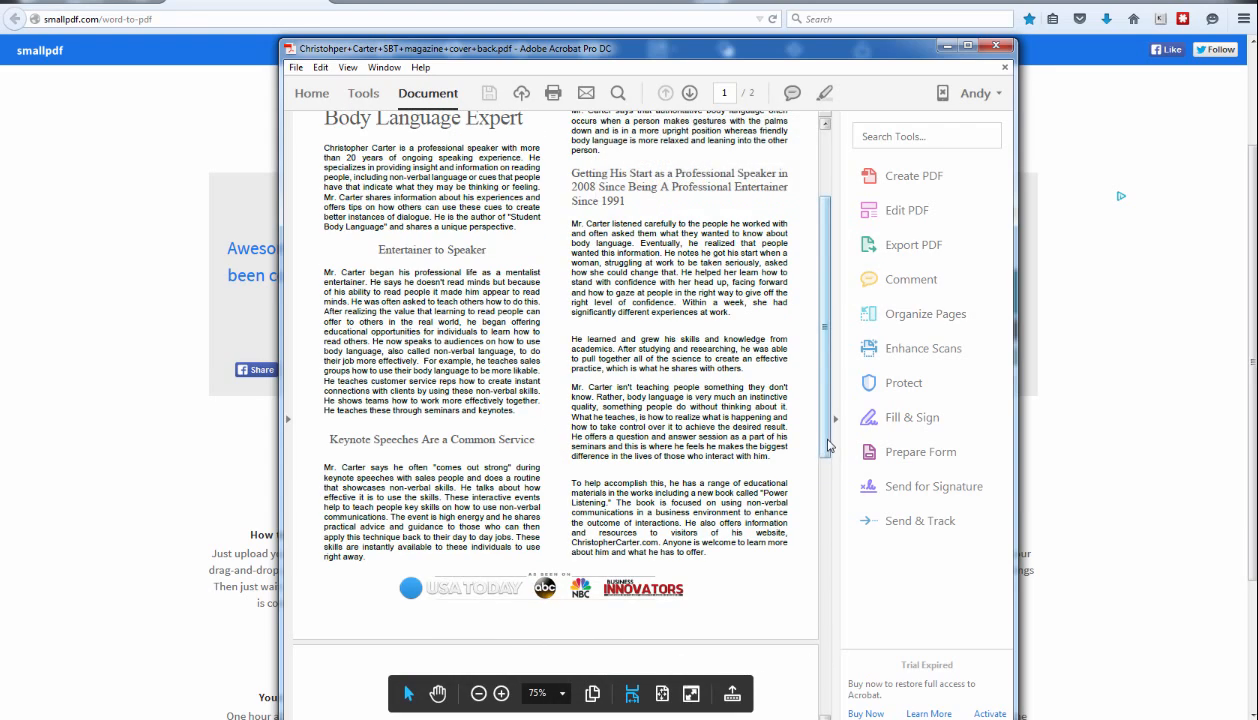
scroll(828, 433, "up", 3)
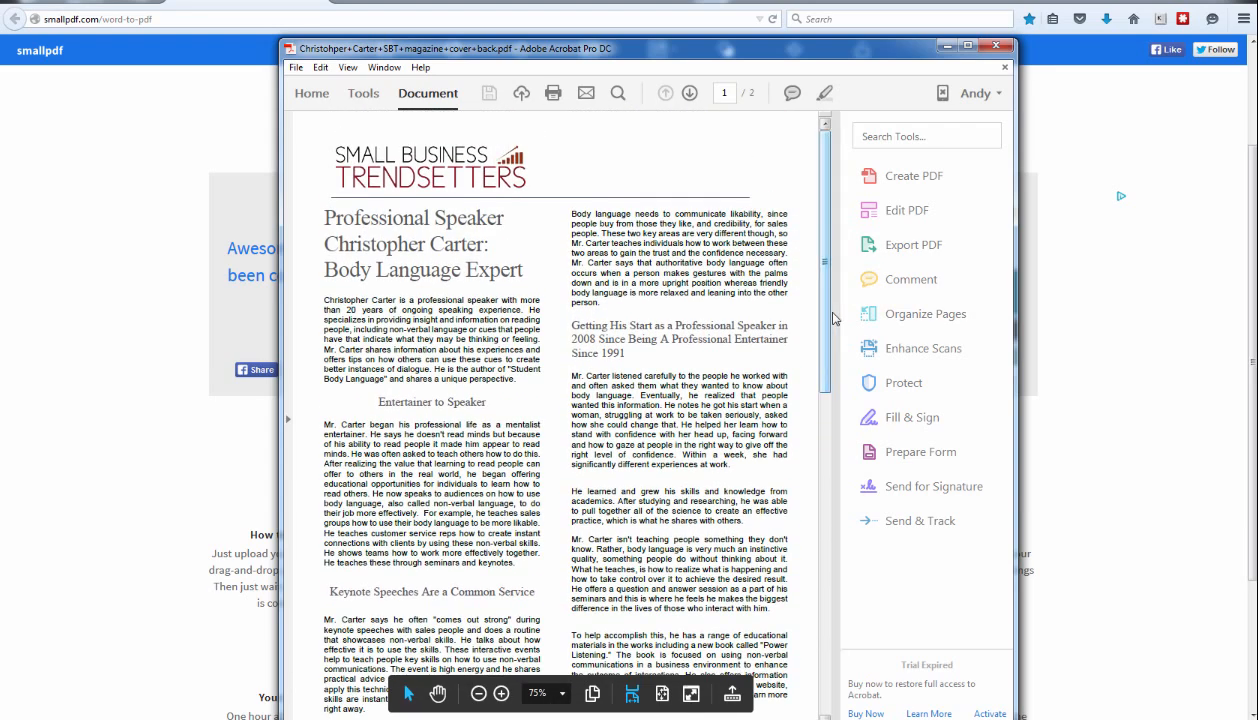
left_click(996, 46)
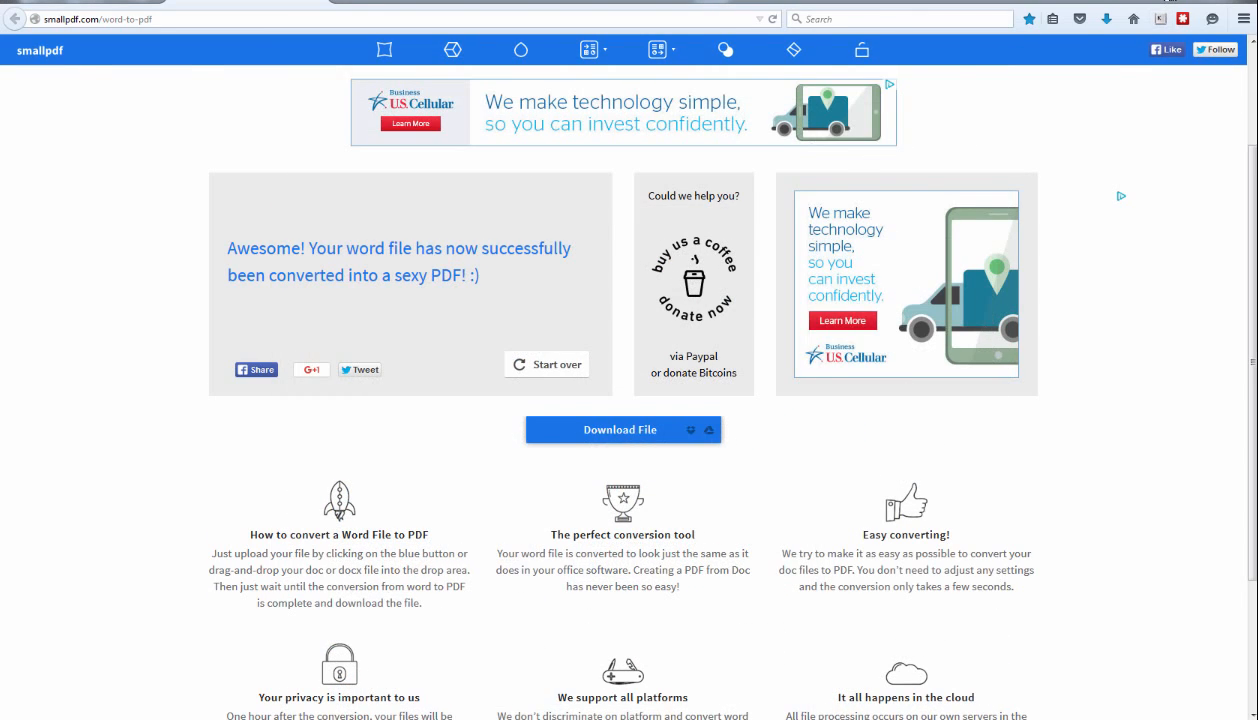
left_click(1168, 3)
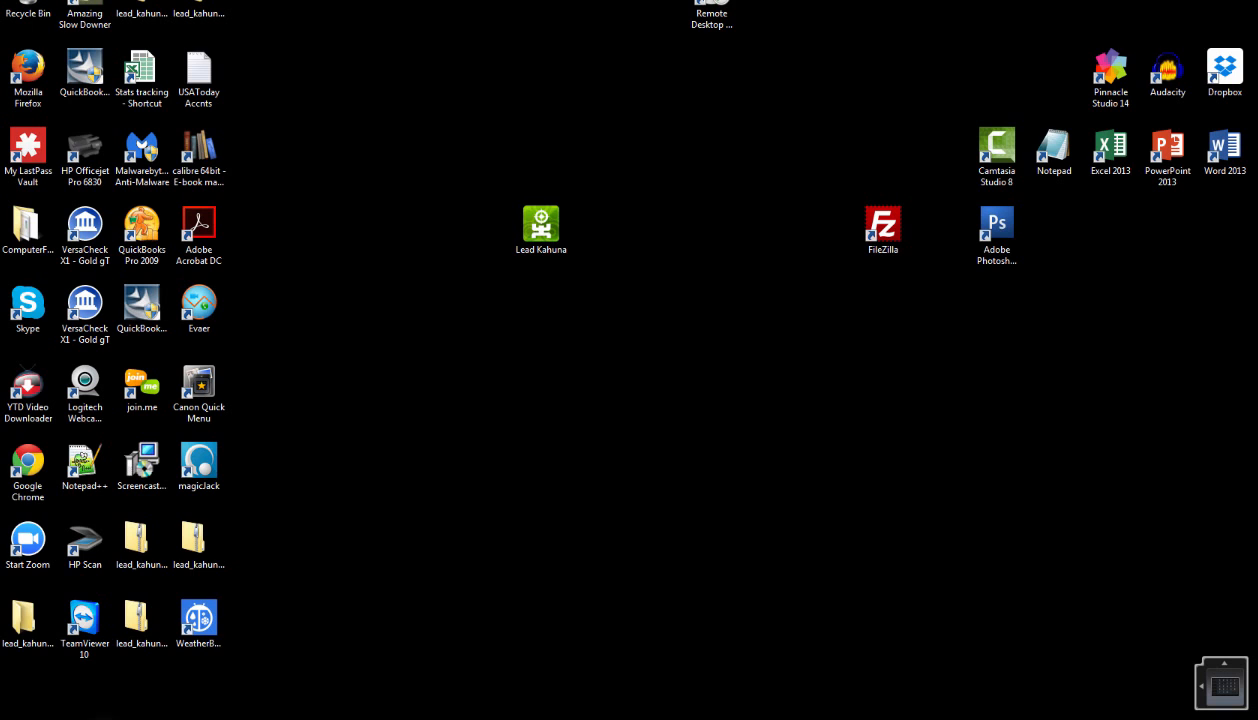
left_click_drag(0, 0, 363, 8)
left_click(115, 210)
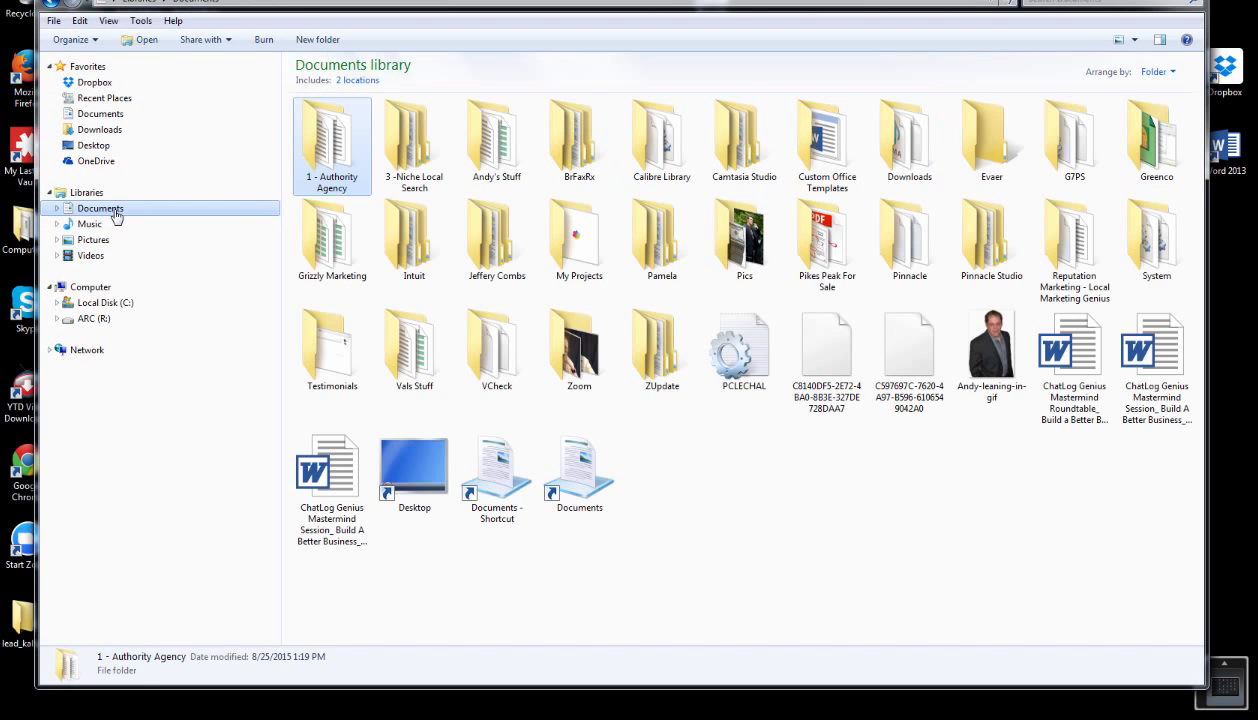
double_click(345, 150)
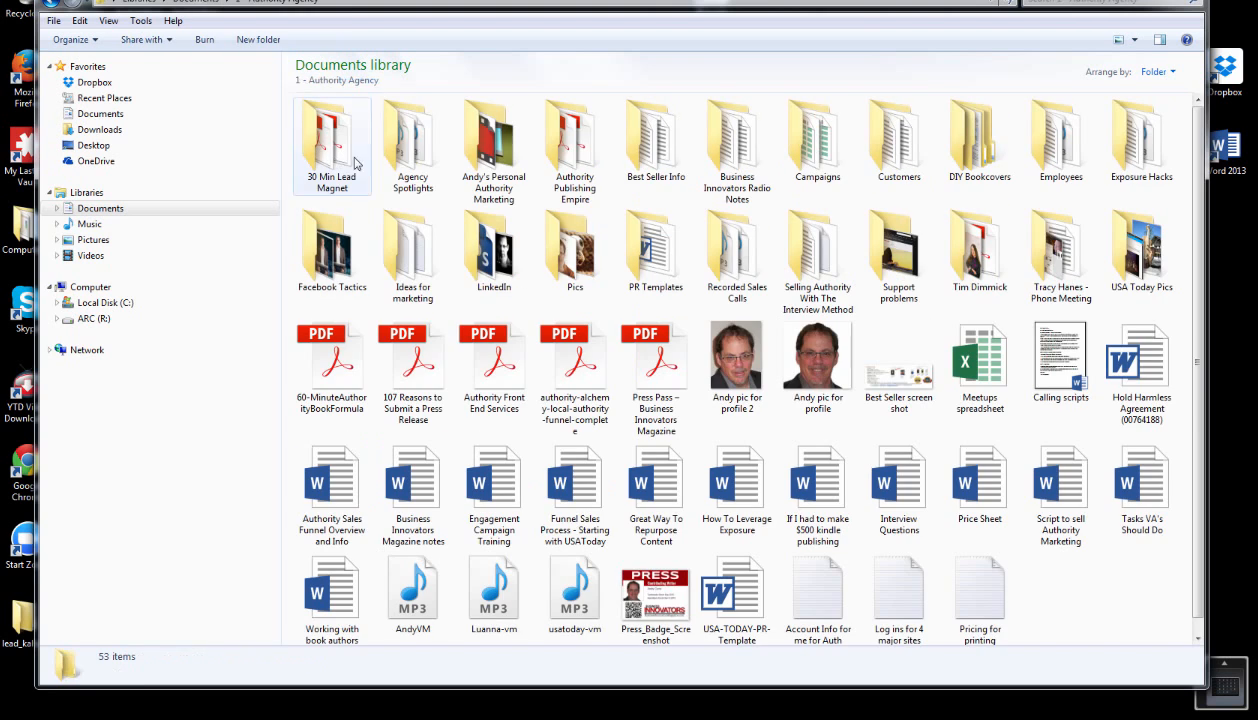
double_click(899, 140)
double_click(331, 140)
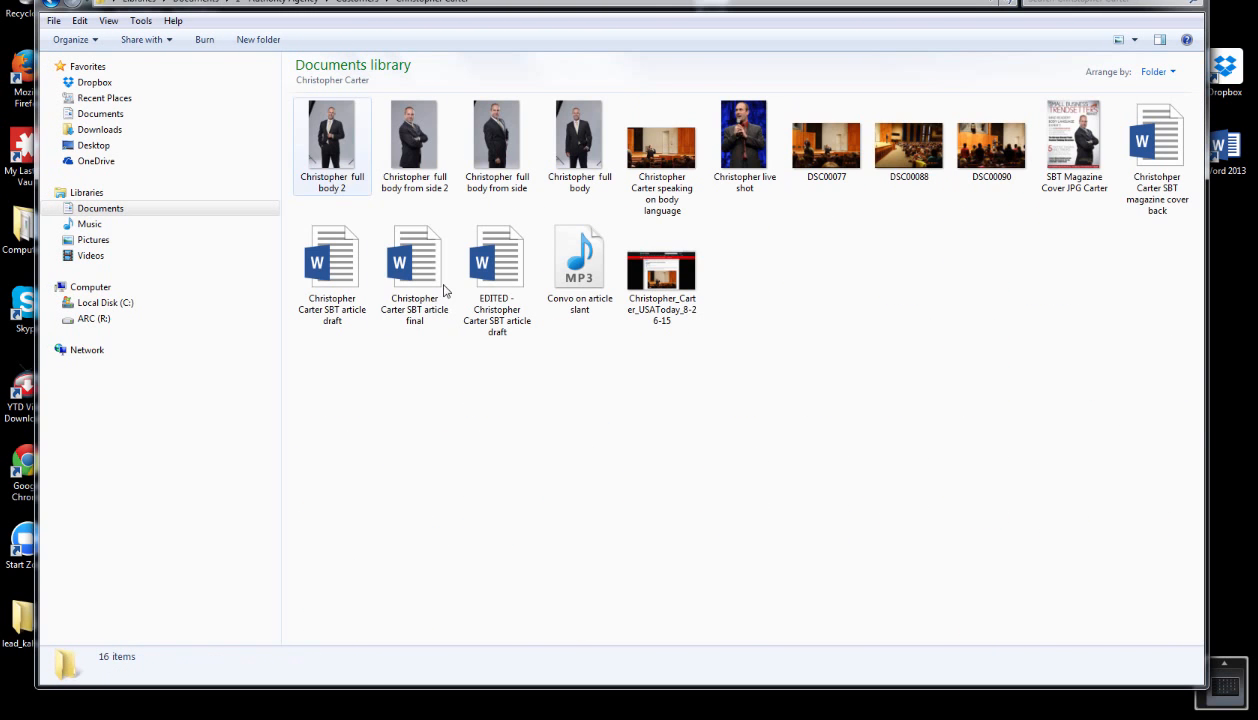
left_click(1176, 170)
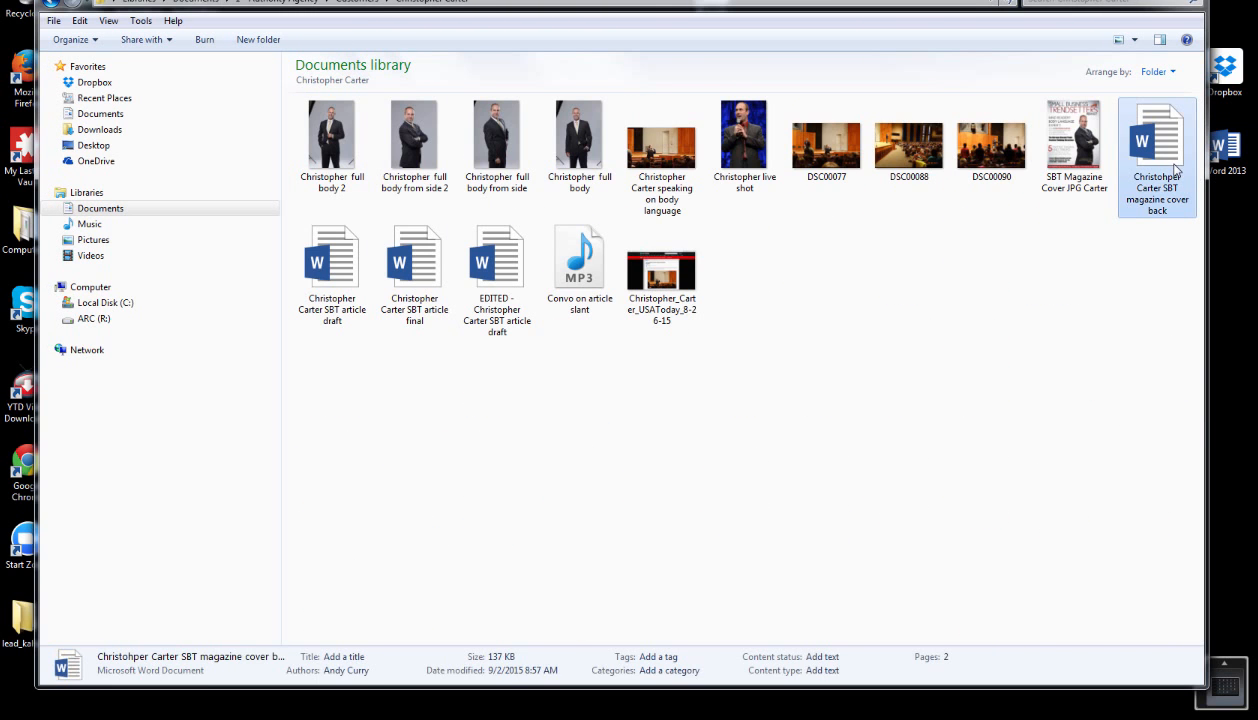
double_click(1141, 148)
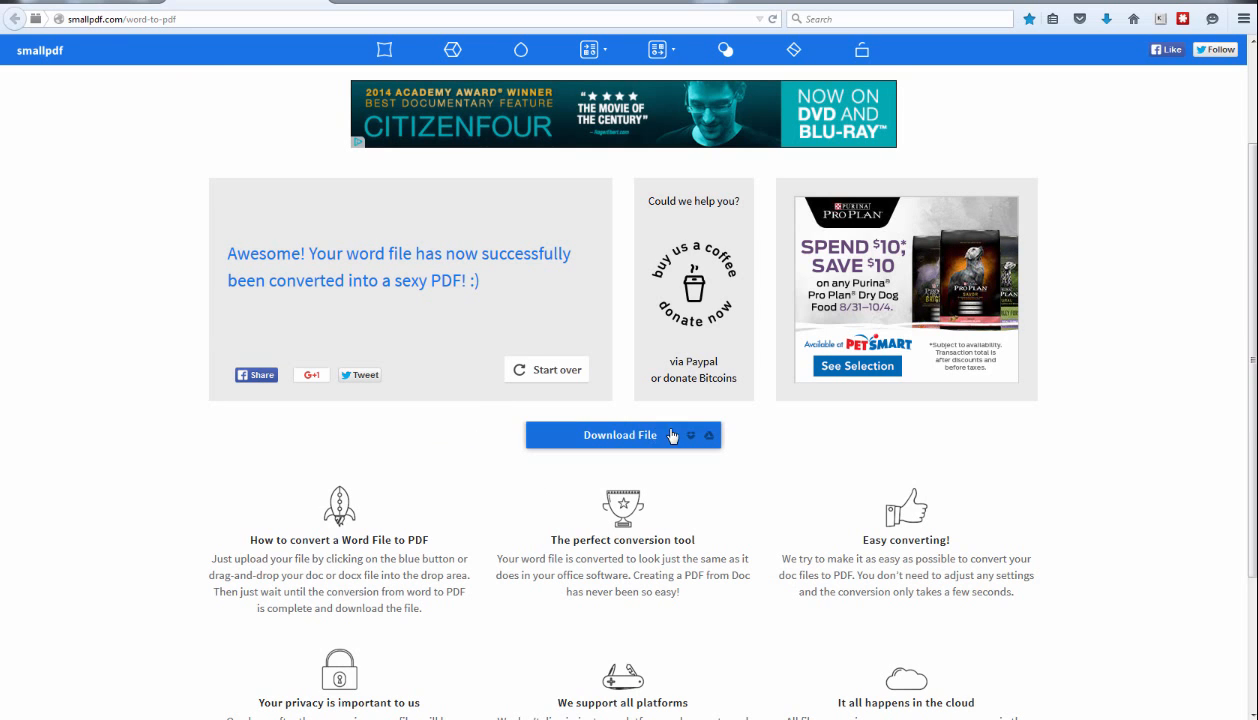
Open the new PDF in Acrobat, confirm the article fits on one page, and close it.
left_click(641, 442)
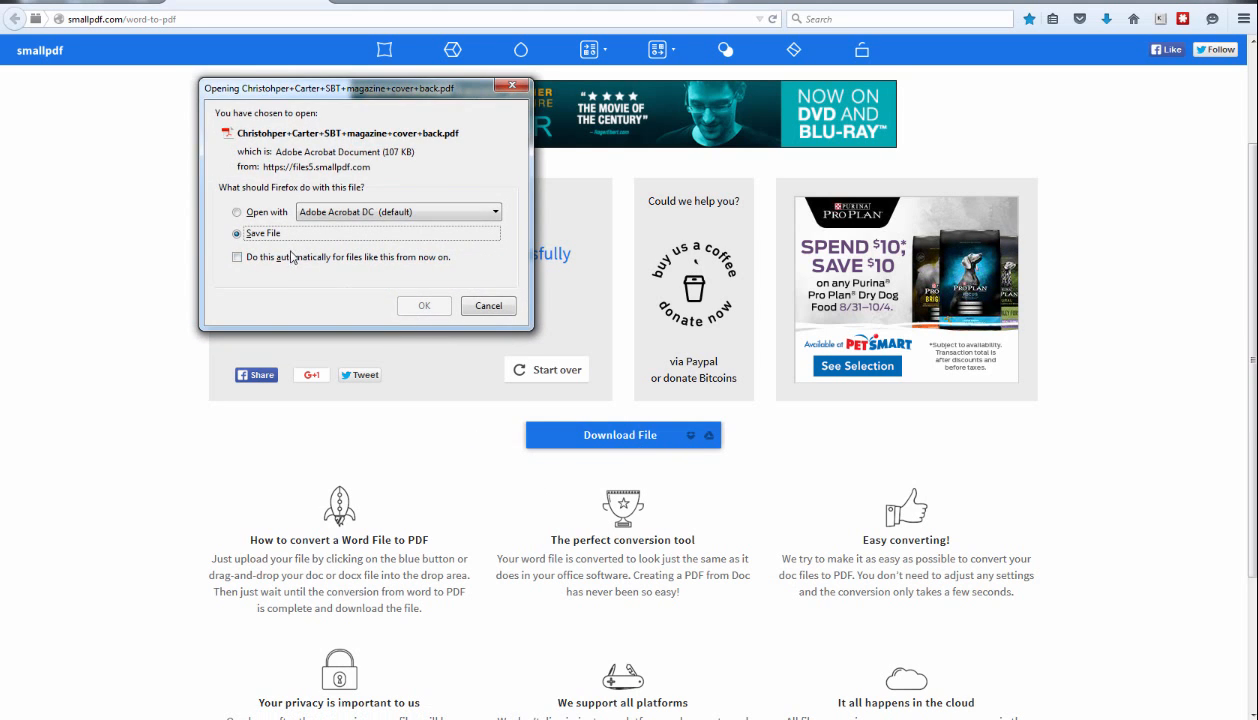
left_click(416, 308)
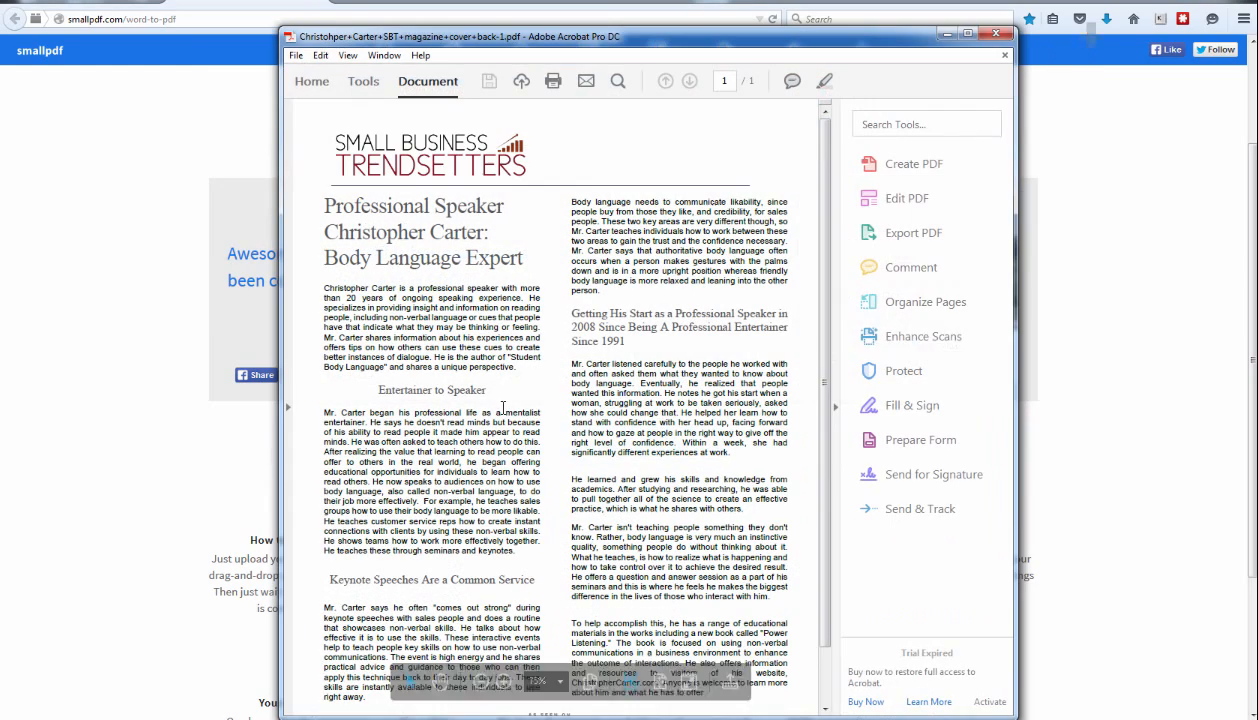
scroll(810, 180, "down", 1)
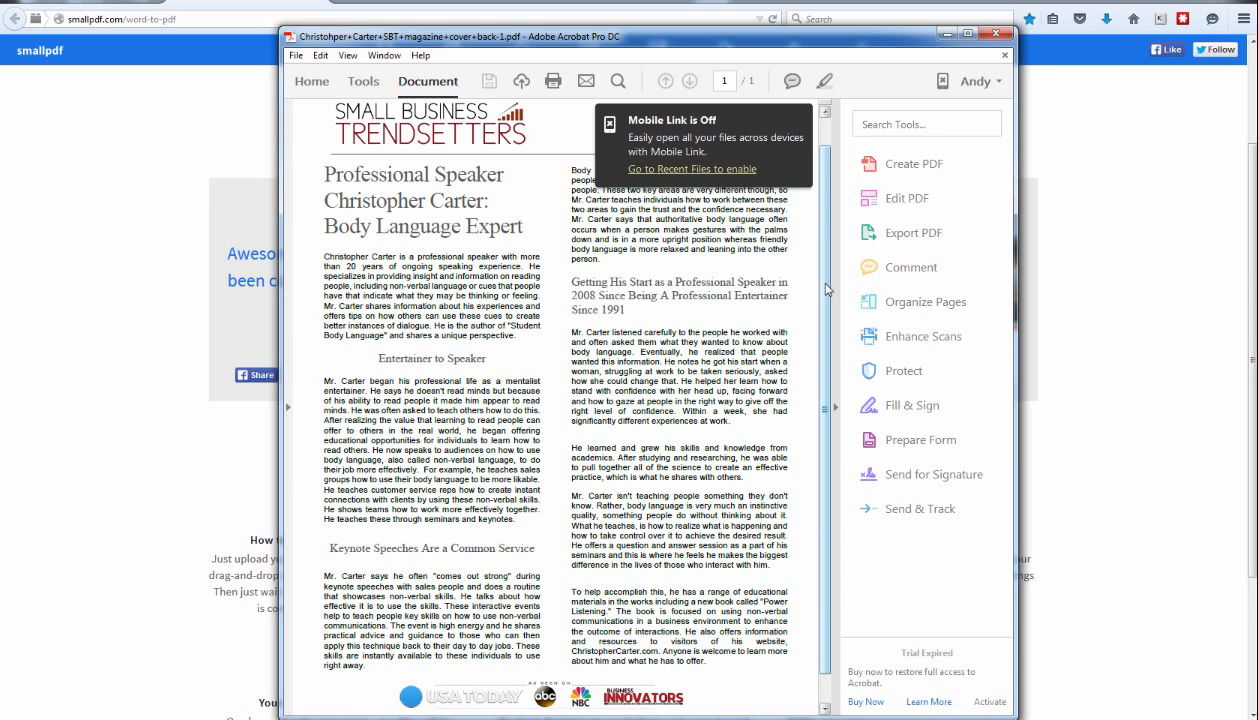
scroll(826, 289, "up", 1)
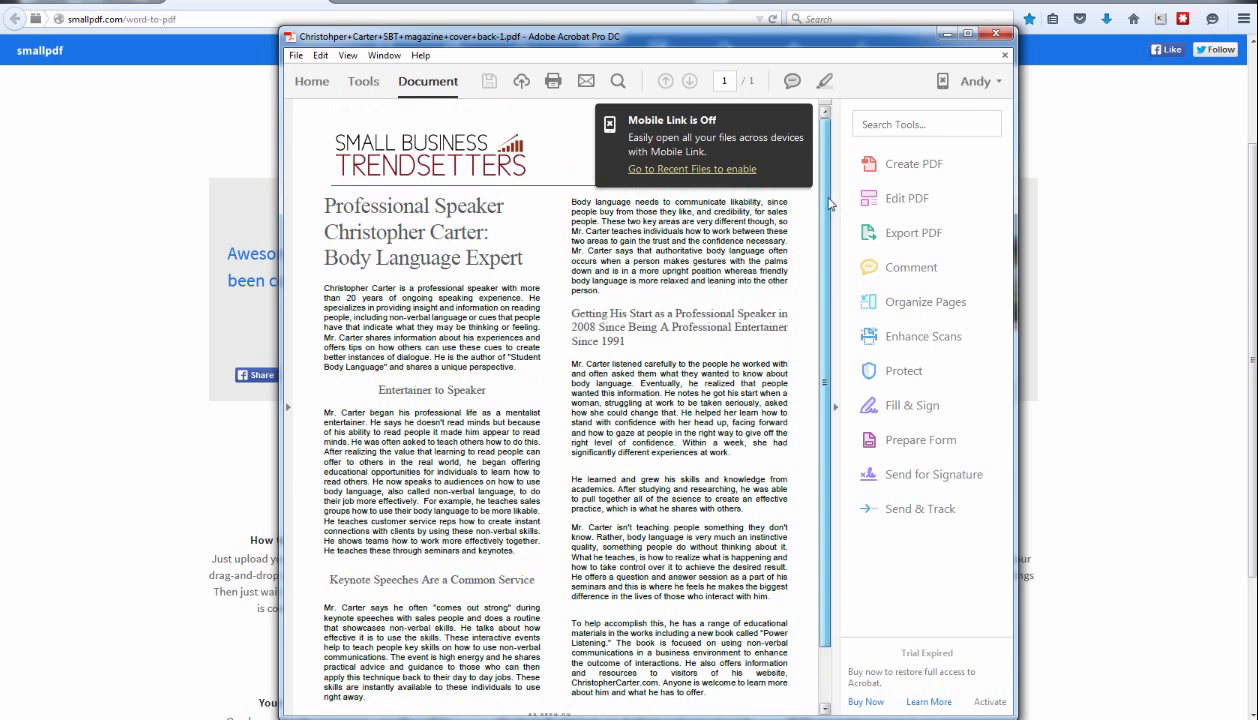
left_click(995, 34)
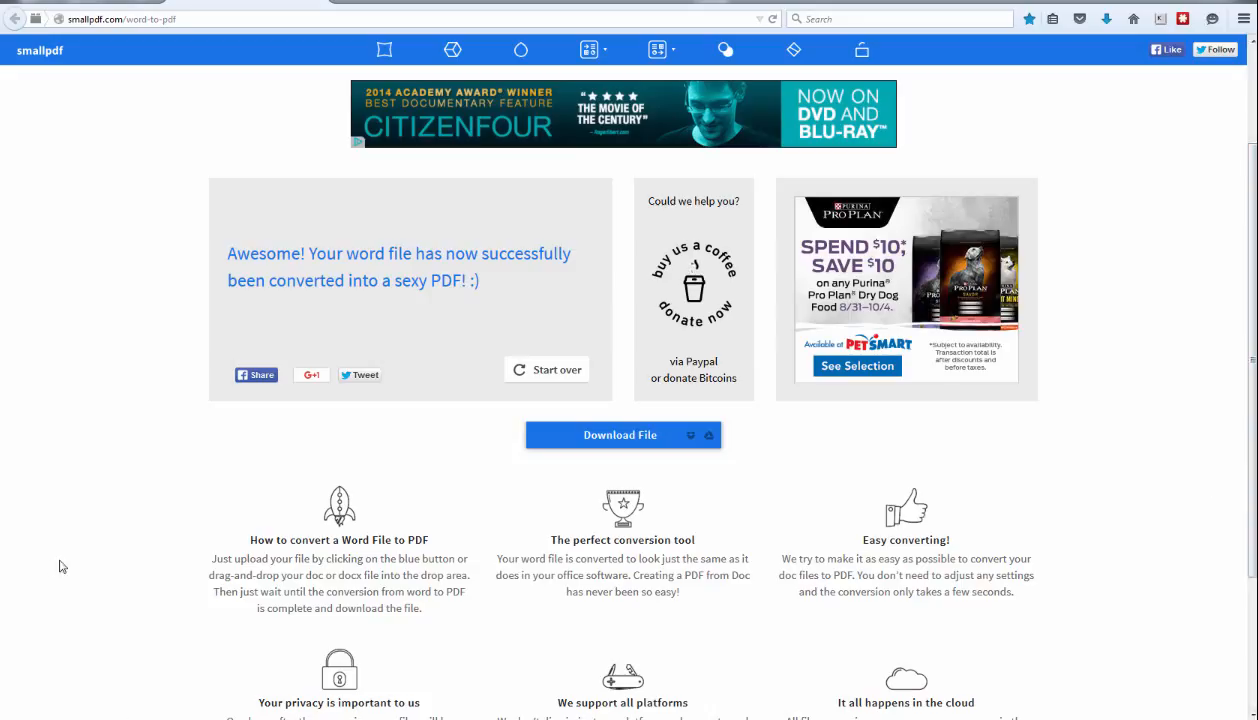